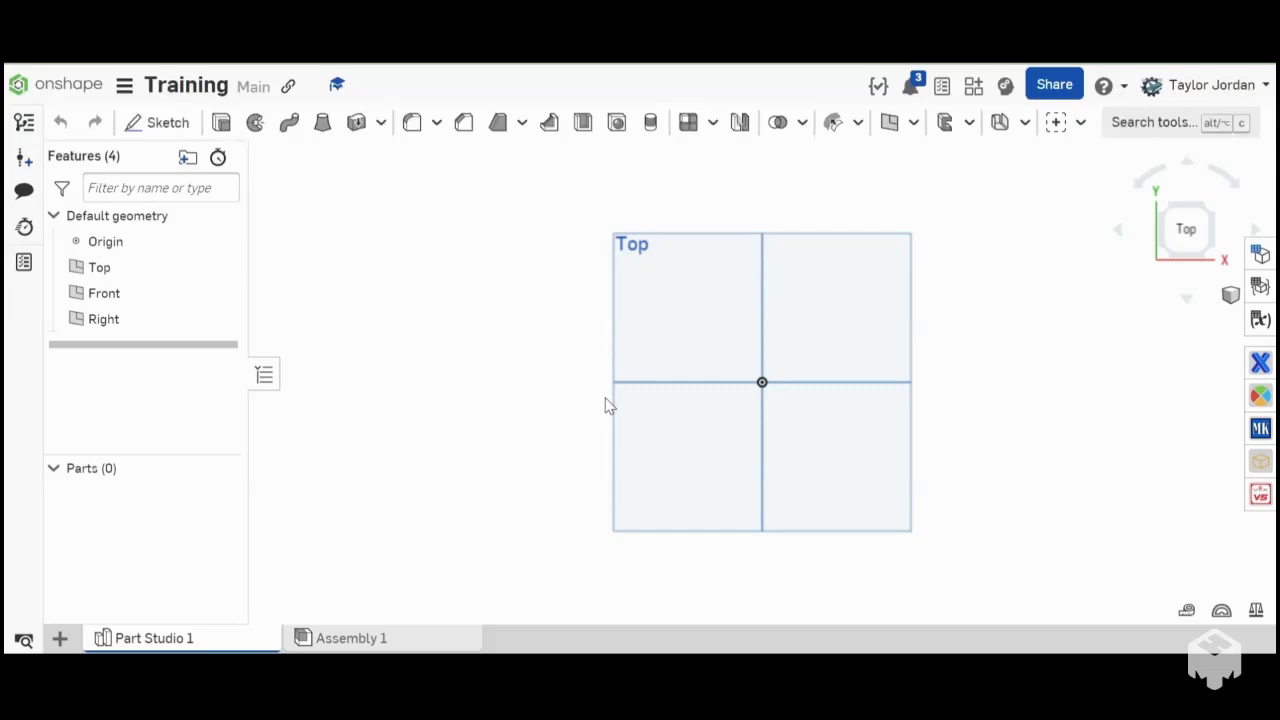
# - Start a new sketch on the Top plane and view it straight from the top
pyautogui.click(160, 125)
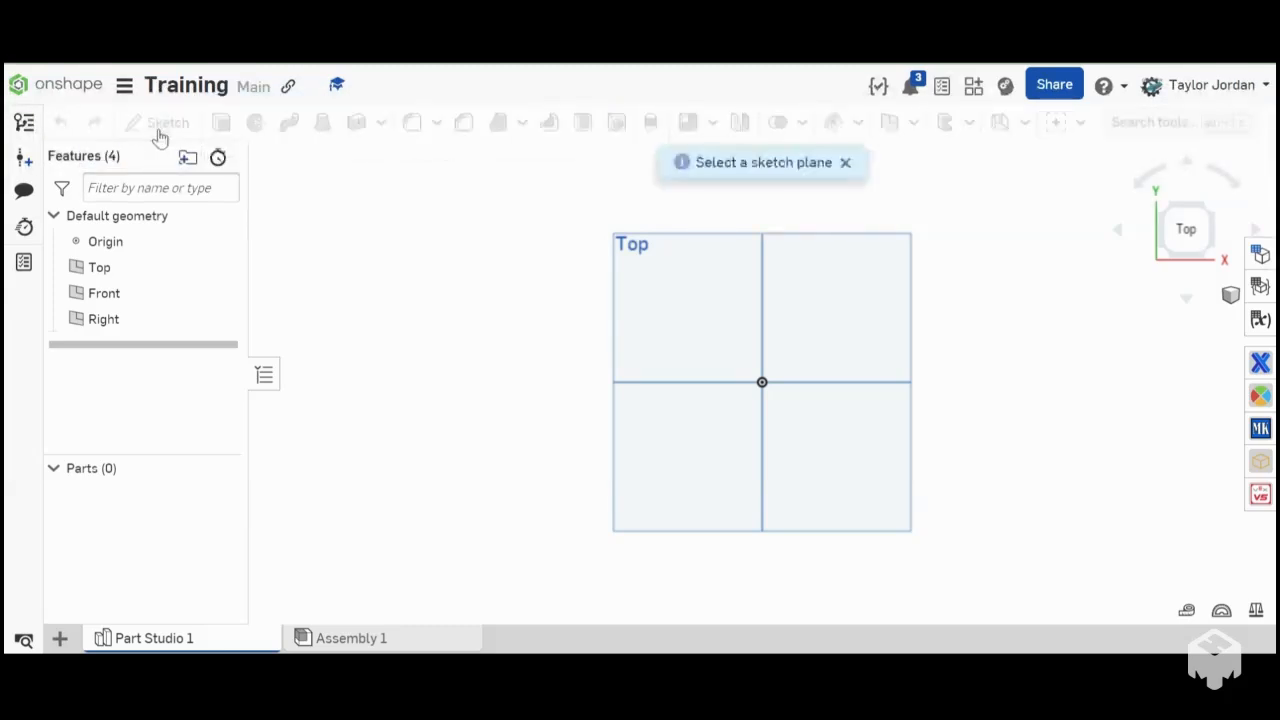
pyautogui.scroll(-4, 436, 327)
pyautogui.moveTo(577, 430)
pyautogui.mouseDown(button='right')
pyautogui.moveTo(585, 366)
pyautogui.moveTo(637, 380)
pyautogui.moveTo(626, 406)
pyautogui.moveTo(537, 409)
pyautogui.moveTo(535, 425)
pyautogui.moveTo(606, 429)
pyautogui.mouseUp(button='right')
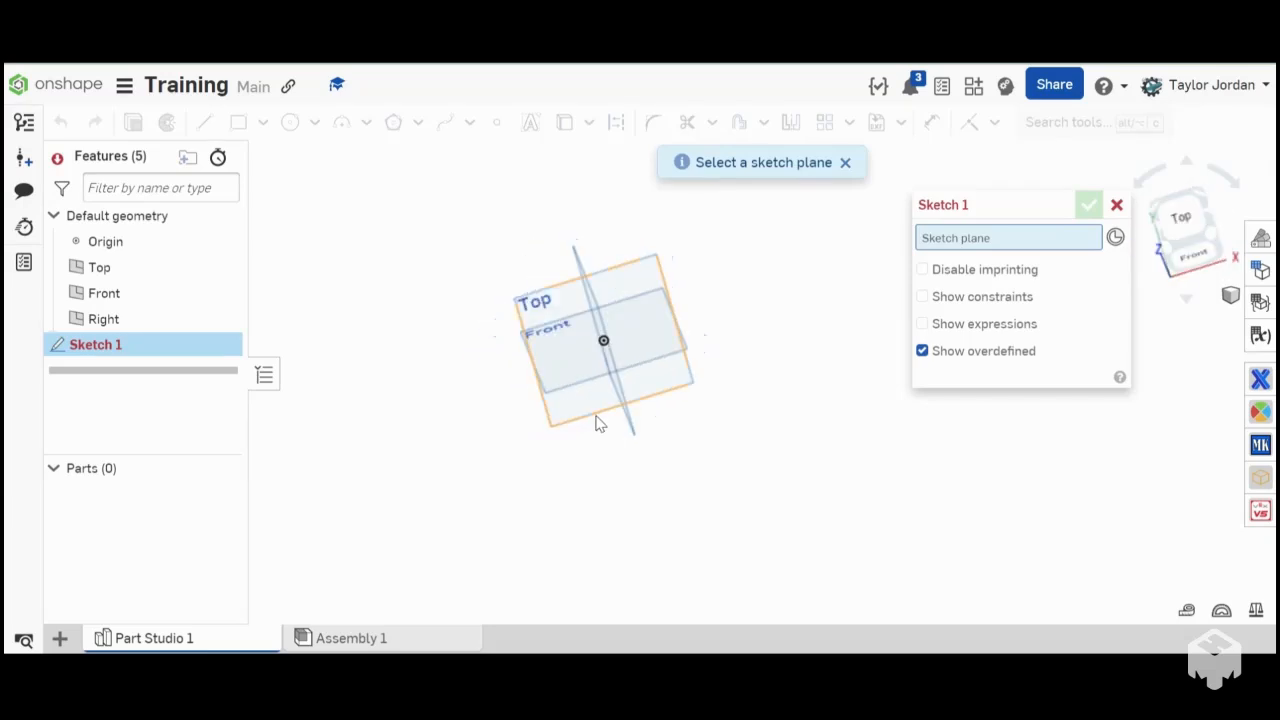
pyautogui.click(587, 398)
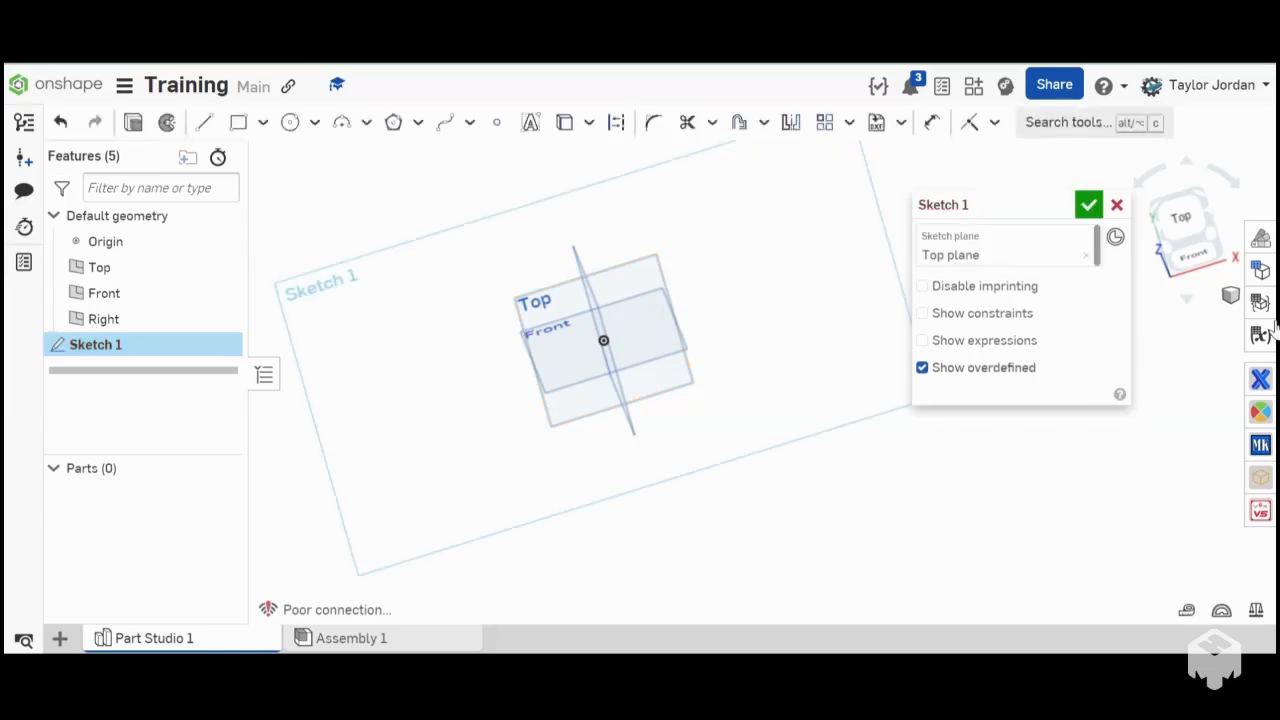
pyautogui.click(1180, 217)
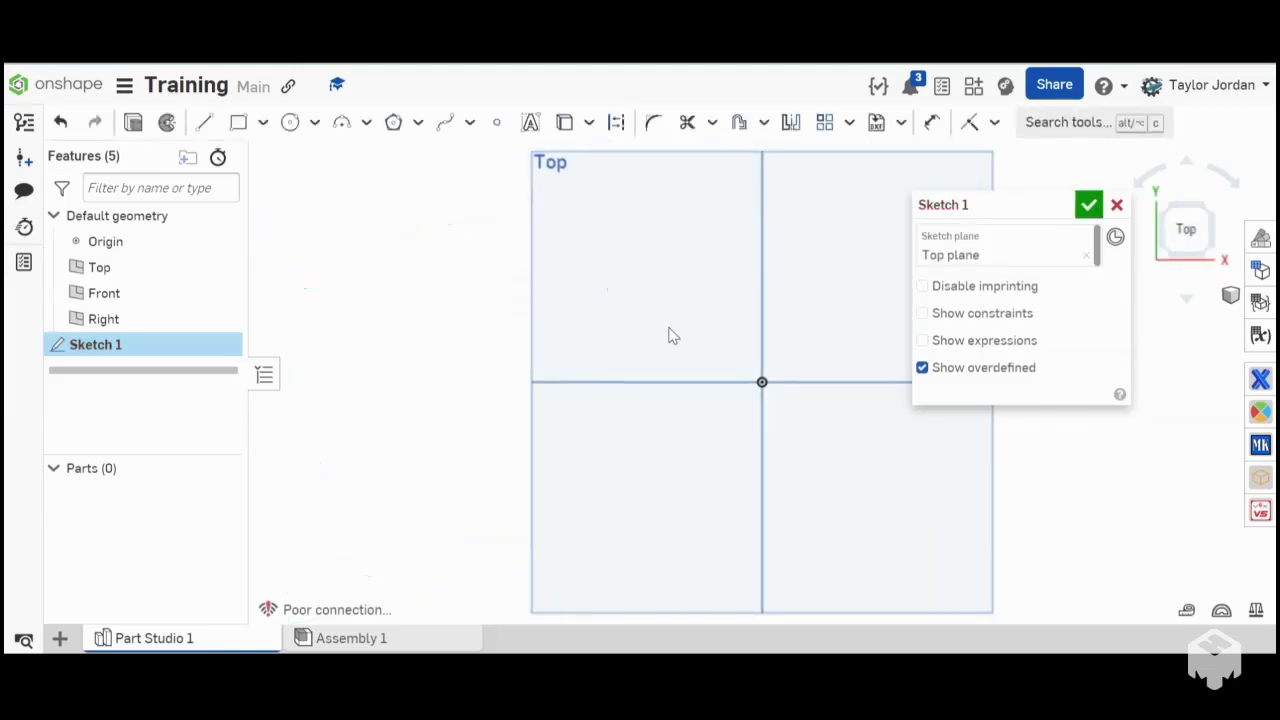
pyautogui.scroll(-5, 572, 400)
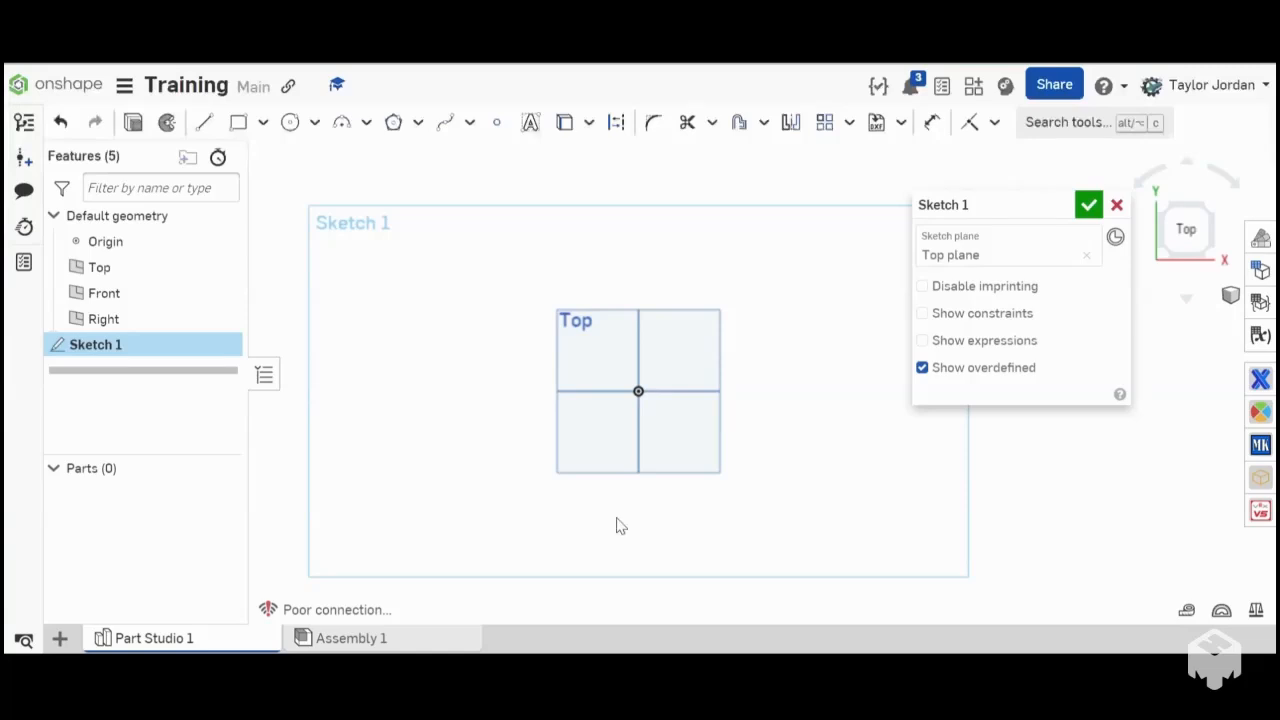
pyautogui.moveTo(617, 526); pyautogui.dragTo(640, 434, button='right')
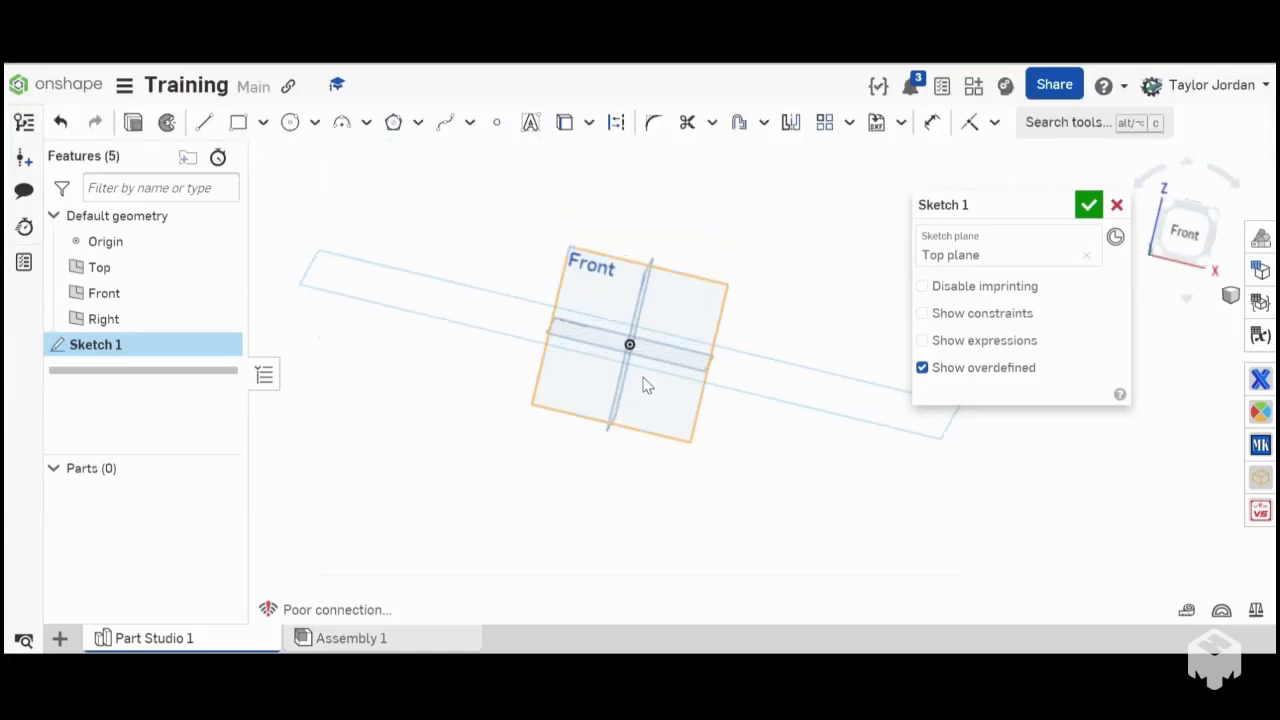
pyautogui.moveTo(646, 387)
pyautogui.mouseDown(button='right')
pyautogui.moveTo(603, 409)
pyautogui.moveTo(655, 372)
pyautogui.mouseUp(button='right')
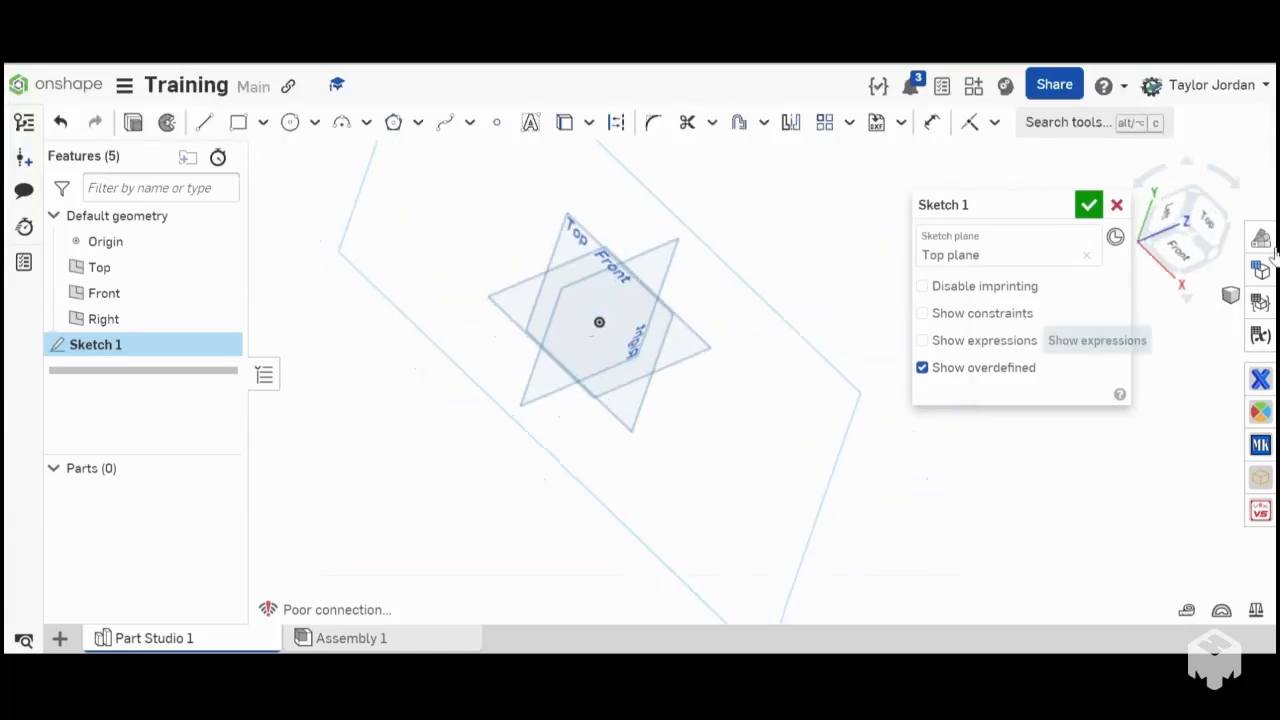
pyautogui.click(1212, 217)
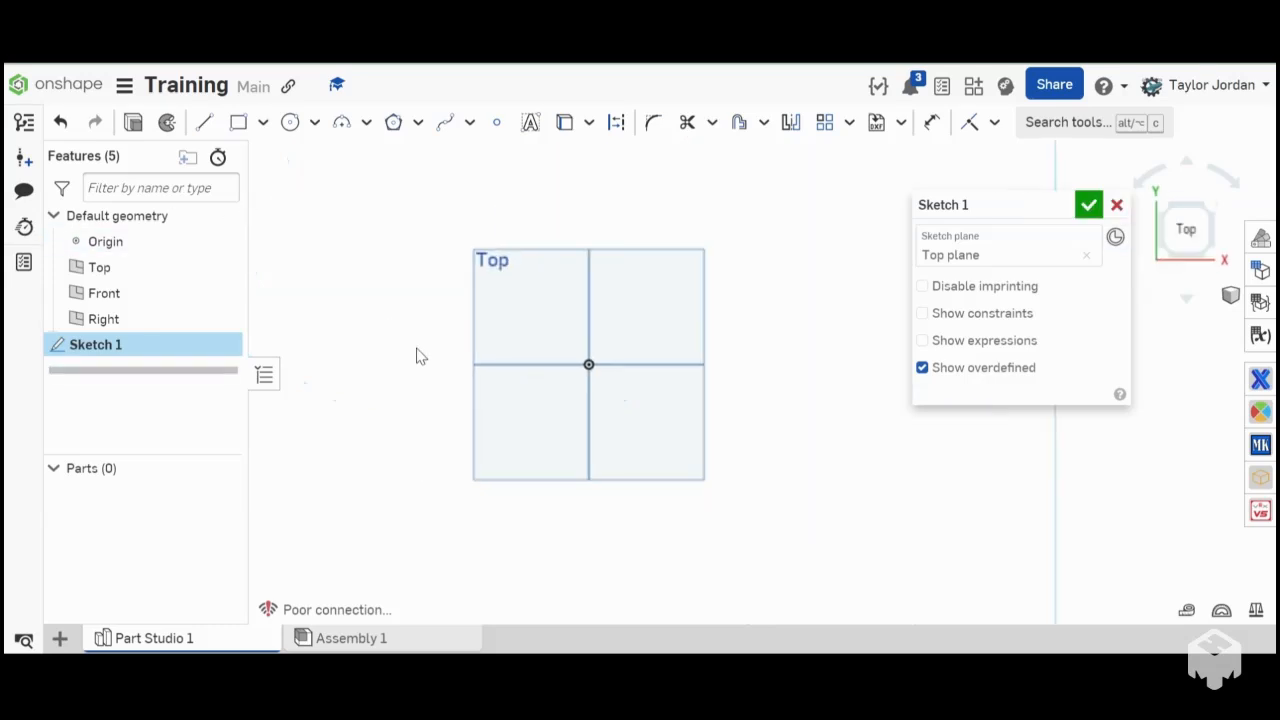
pyautogui.scroll(-5, 417, 349)
pyautogui.scroll(4, 434, 354)
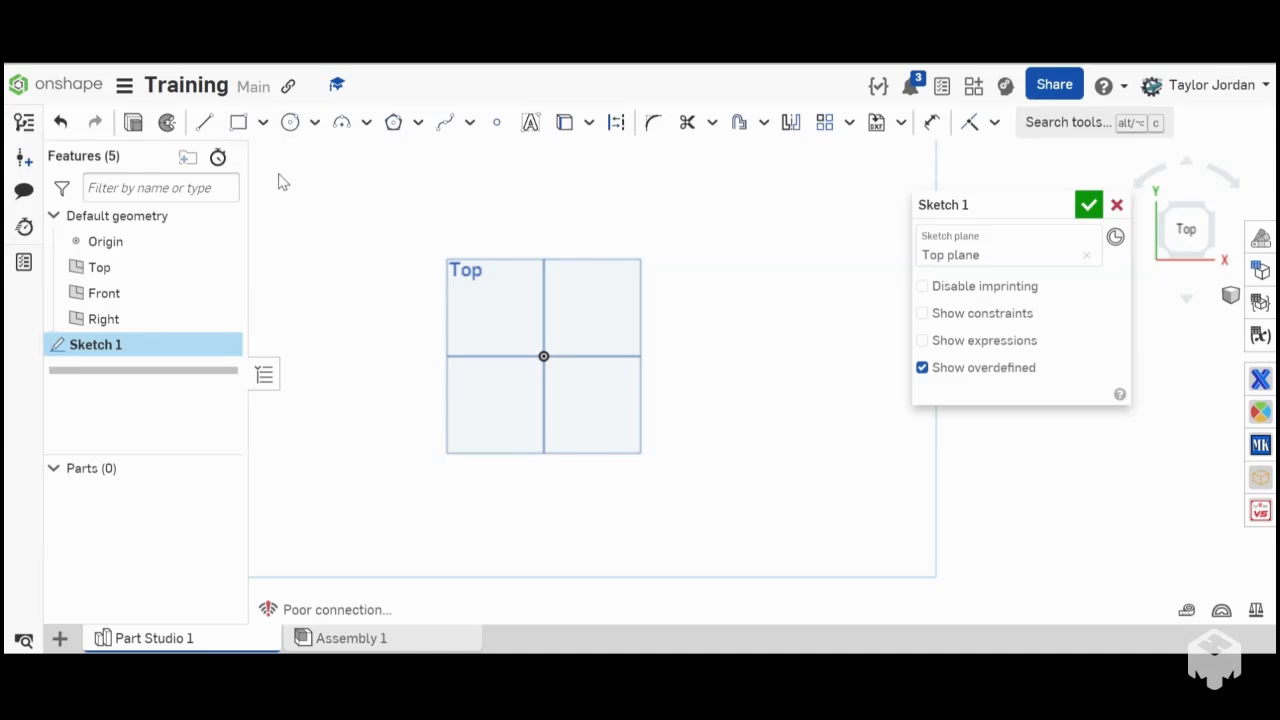
# - Draw a vertical construction line about 3.1 in long upward from the origin
pyautogui.click(204, 123)
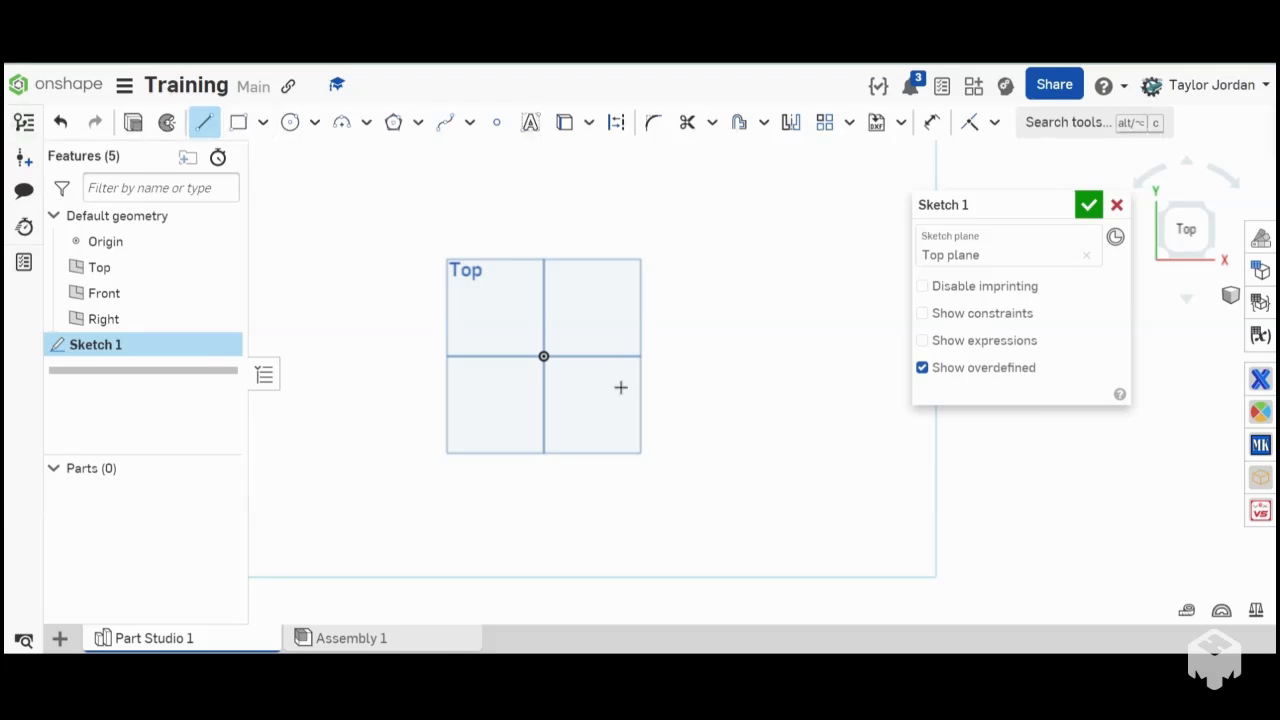
pyautogui.click(544, 355)
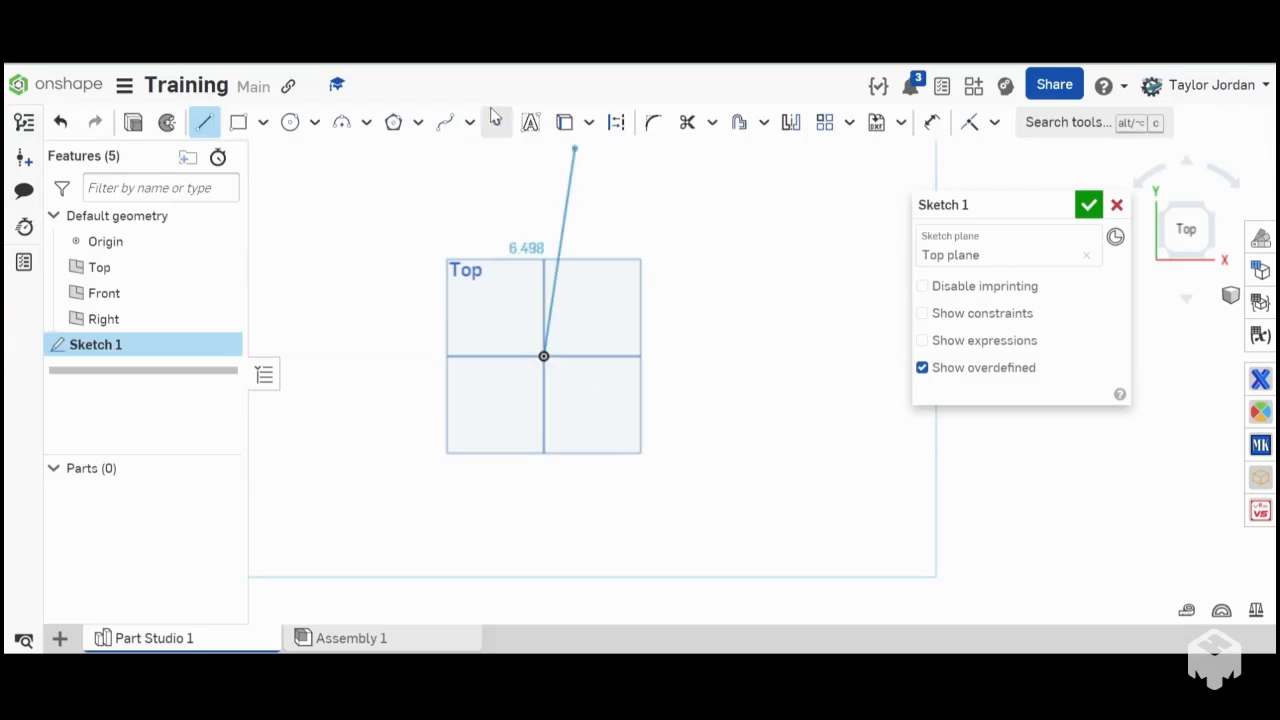
pyautogui.click(545, 258)
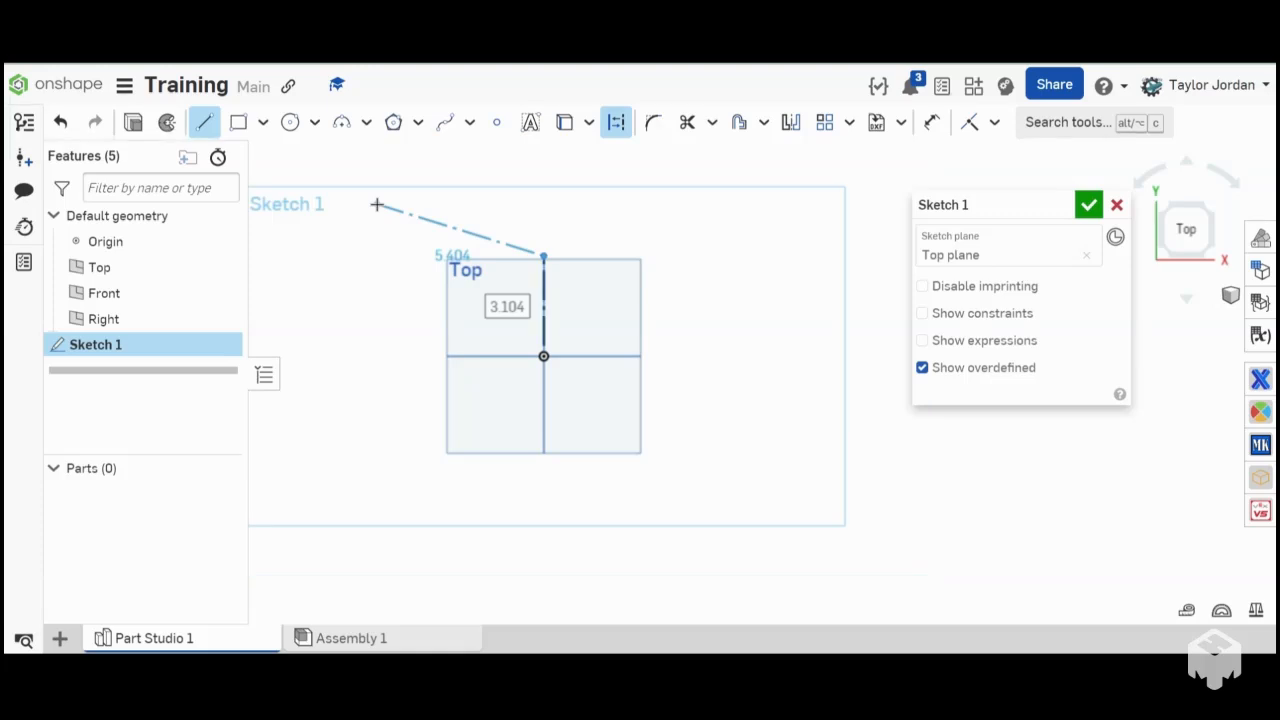
pyautogui.press('Escape')
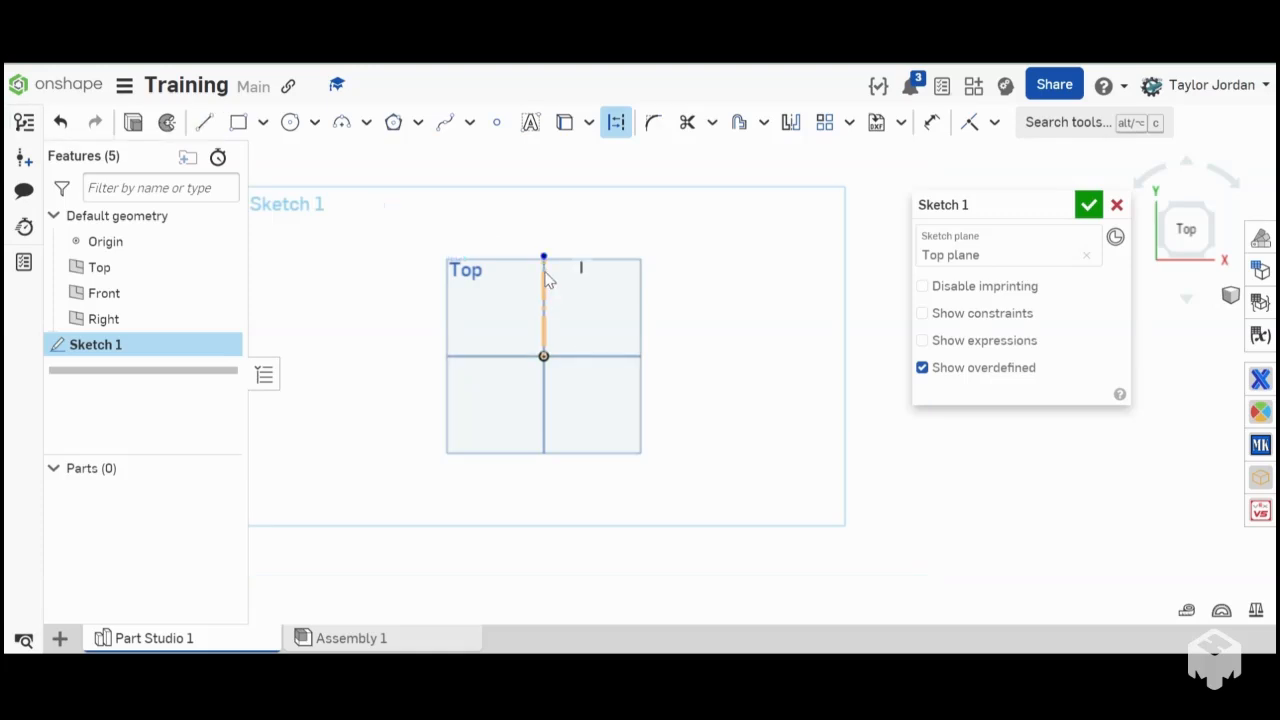
pyautogui.scroll(5, 557, 295)
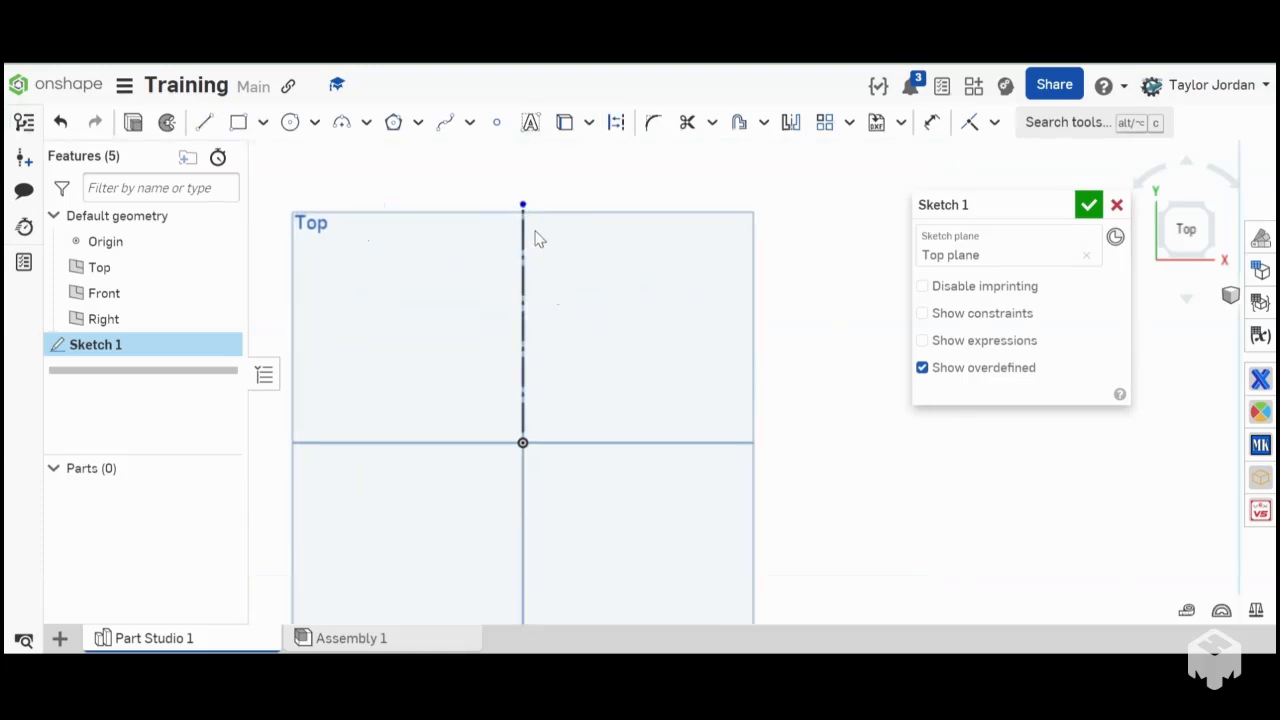
# - Move the free upper endpoint of the vertical construction line slightly, keeping the line vertical above the origin
pyautogui.moveTo(757, 248); pyautogui.dragTo(541, 199)
pyautogui.click(521, 267)
pyautogui.click(754, 291)
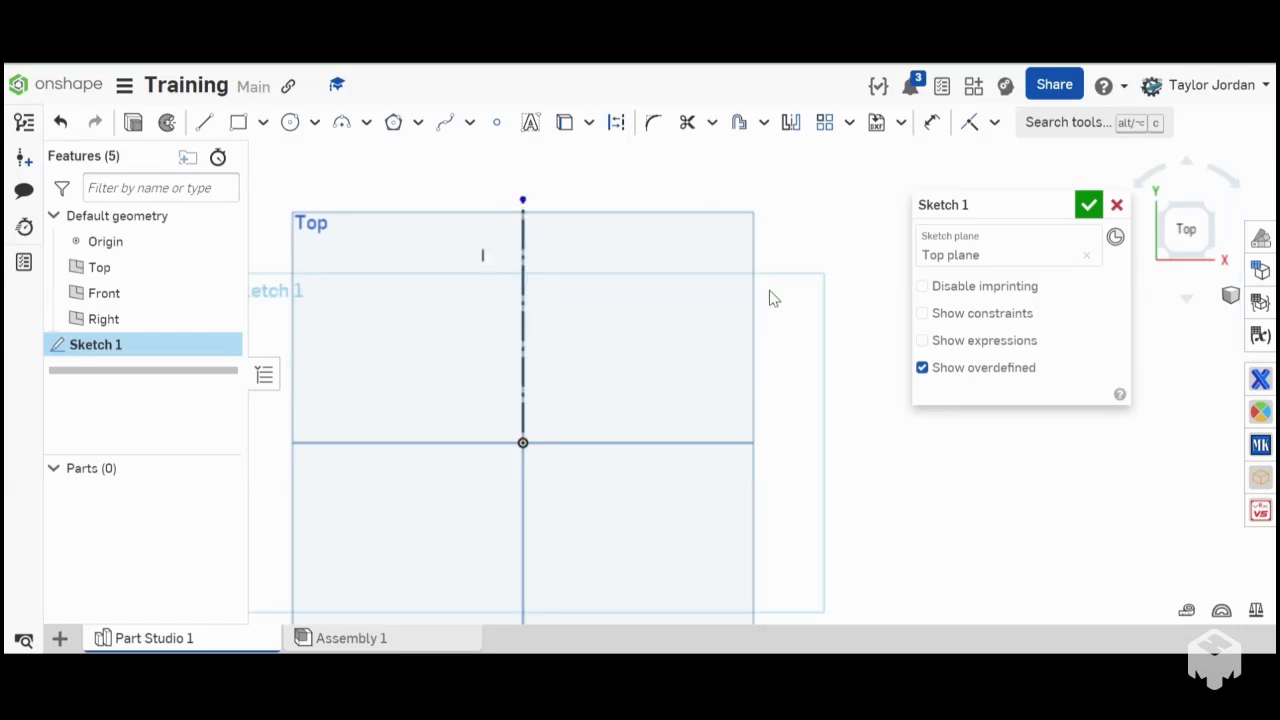
# - Draw a center point rectangle about 4.81 by 6.34 in, centred on the origin, with its upper edge at the construction line's endpoint
pyautogui.moveTo(770, 294); pyautogui.dragTo(757, 363, button='right')
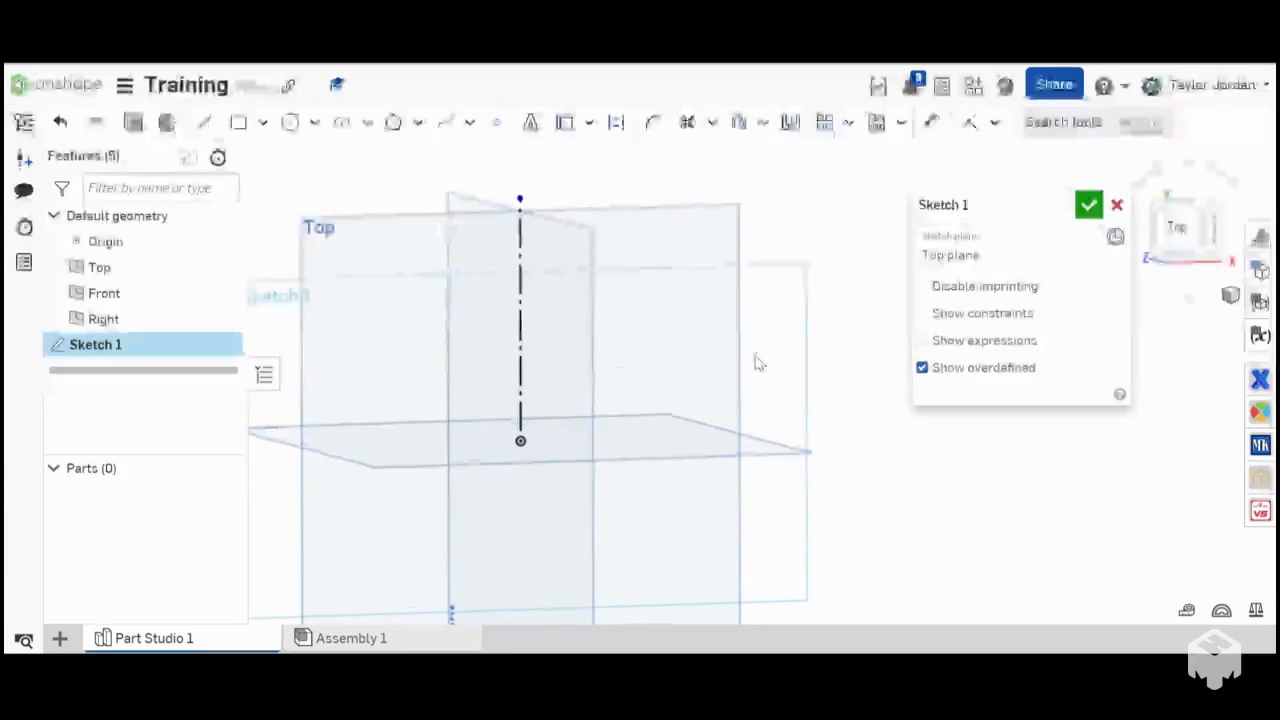
pyautogui.click(1175, 227)
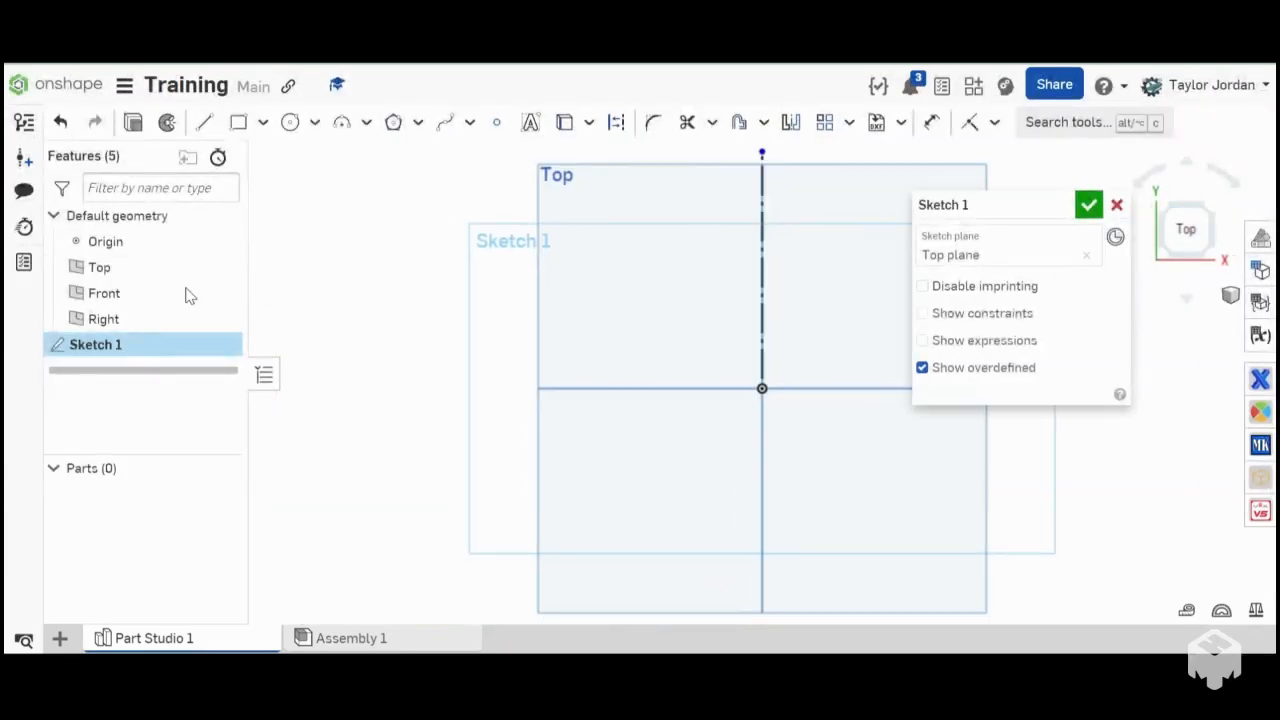
pyautogui.click(263, 123)
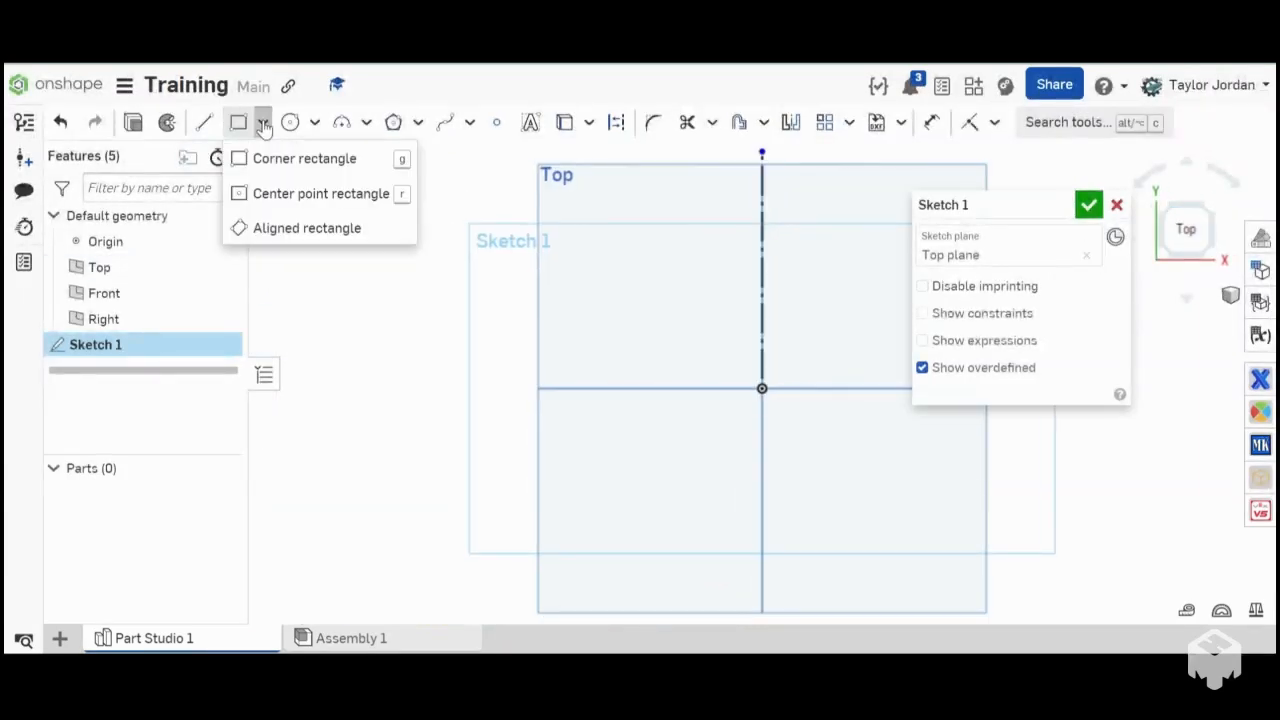
pyautogui.click(285, 195)
pyautogui.scroll(-5, 600, 265)
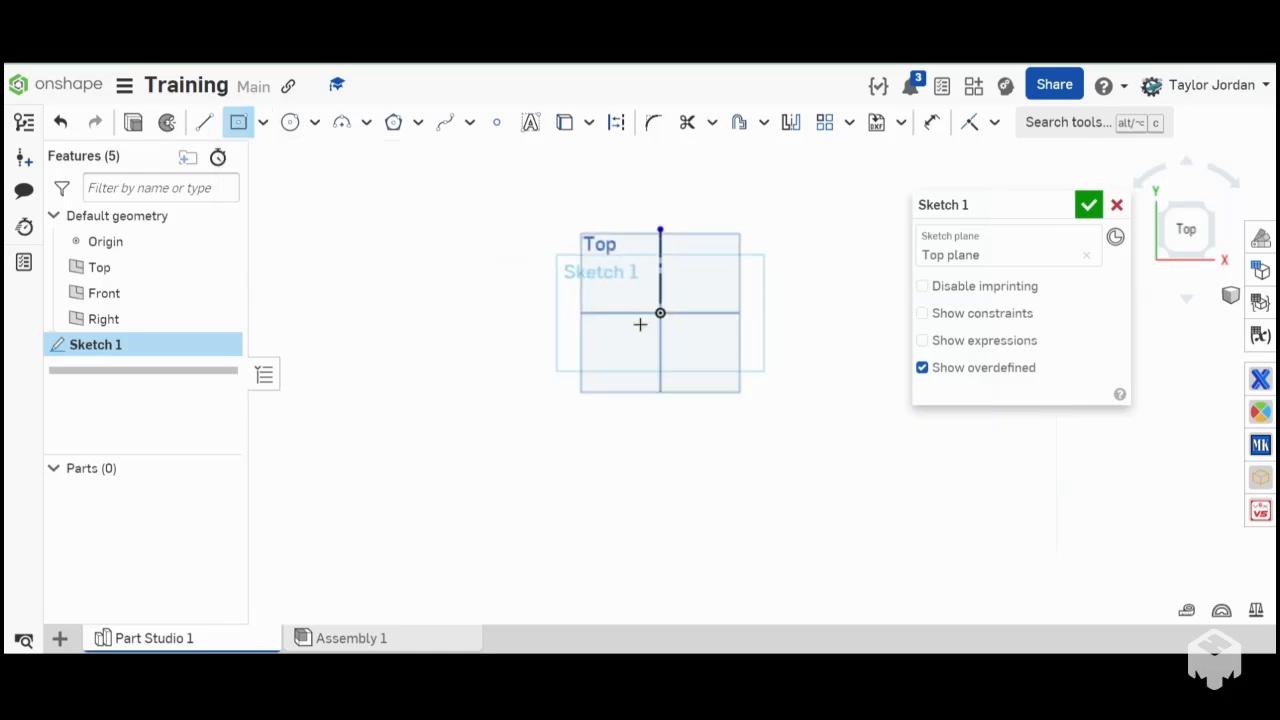
pyautogui.click(660, 312)
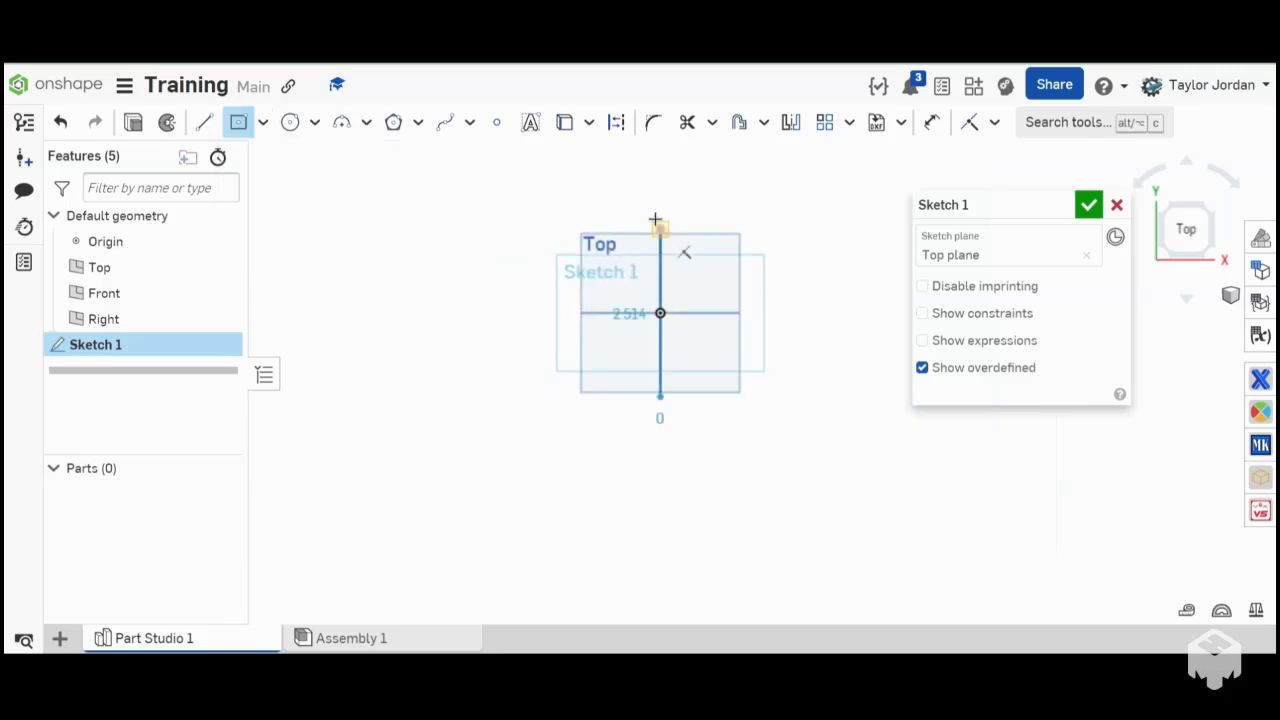
pyautogui.click(725, 229)
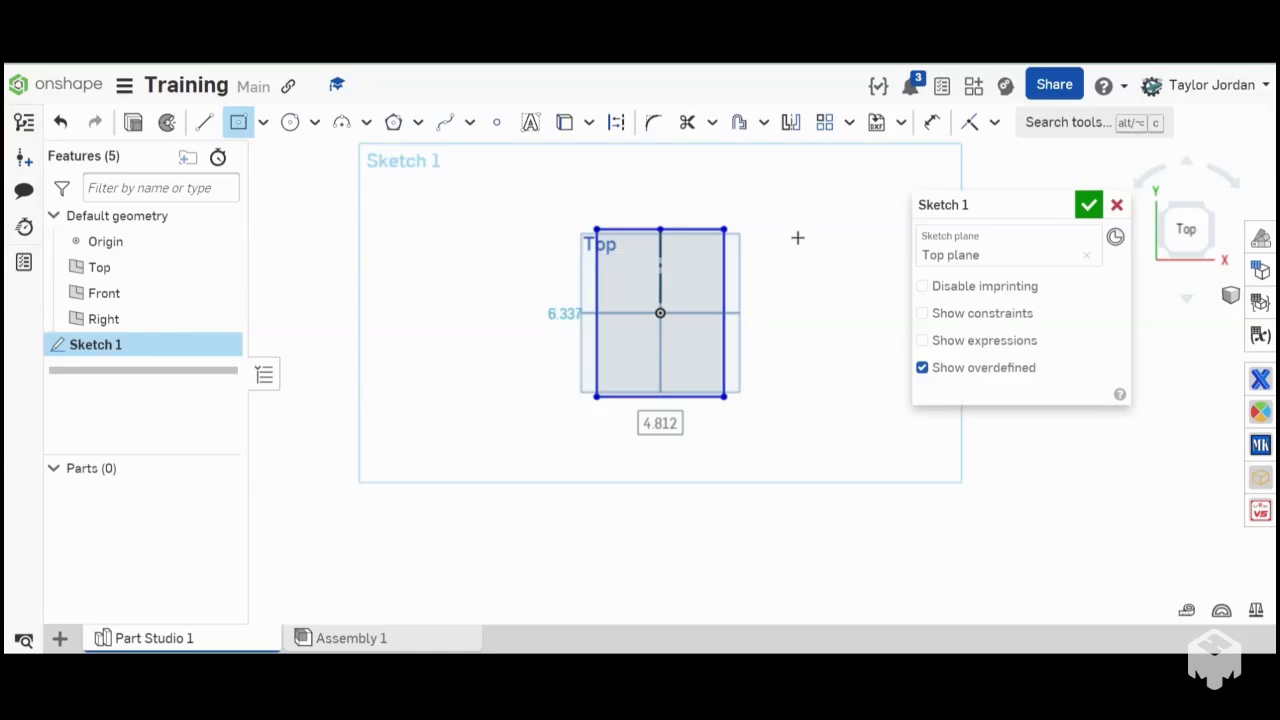
pyautogui.click(240, 125)
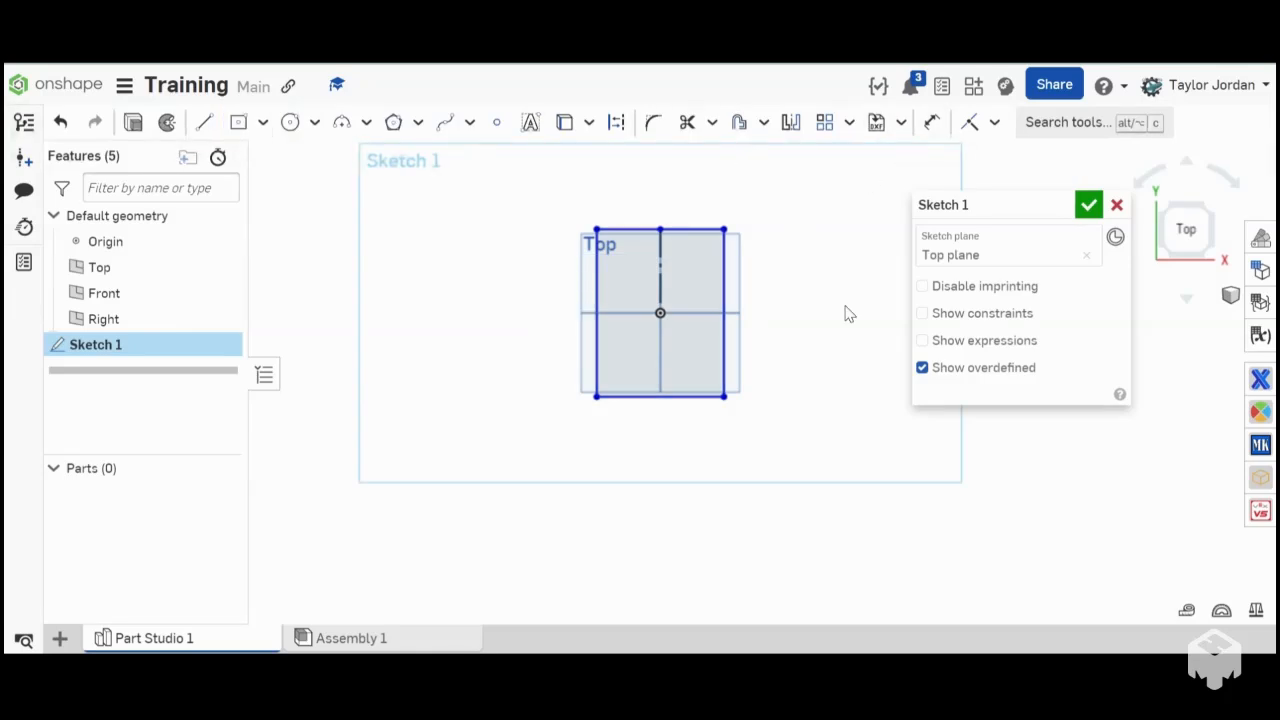
# - Convert the rectangle's left edge to construction geometry
pyautogui.scroll(4, 662, 286)
pyautogui.moveTo(662, 286); pyautogui.dragTo(664, 268, button='right')
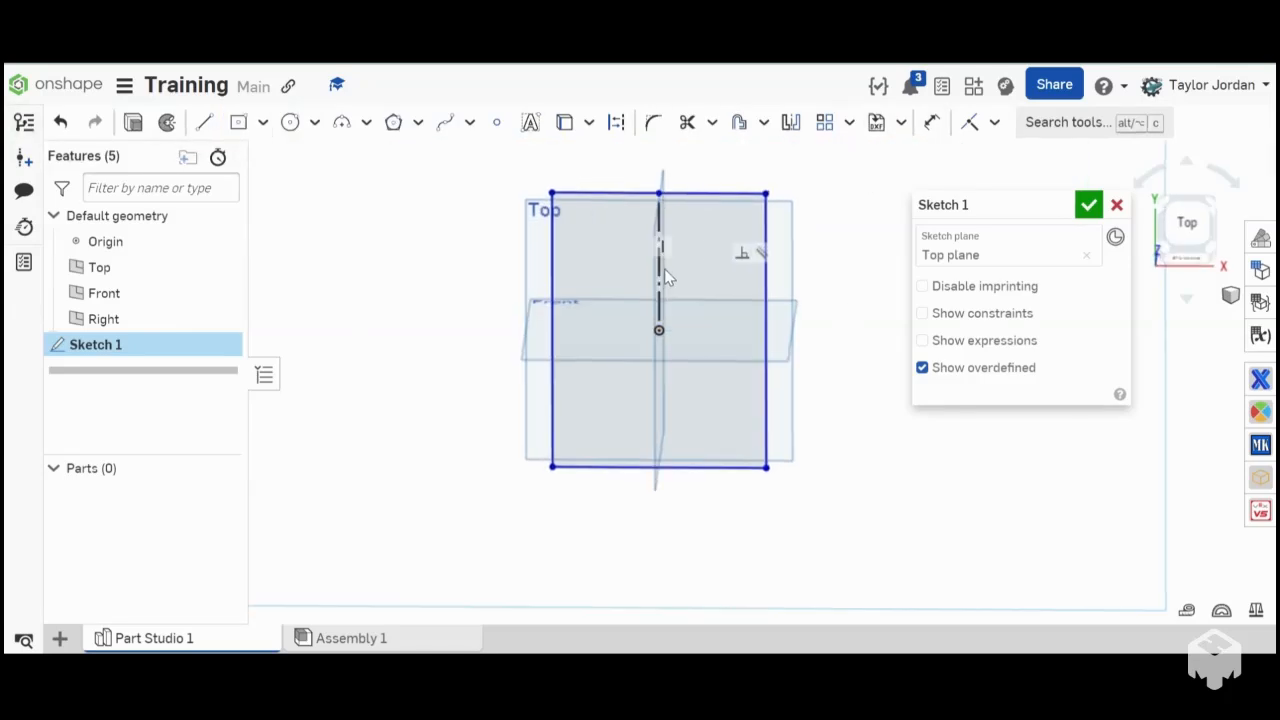
pyautogui.click(606, 190)
pyautogui.click(446, 294)
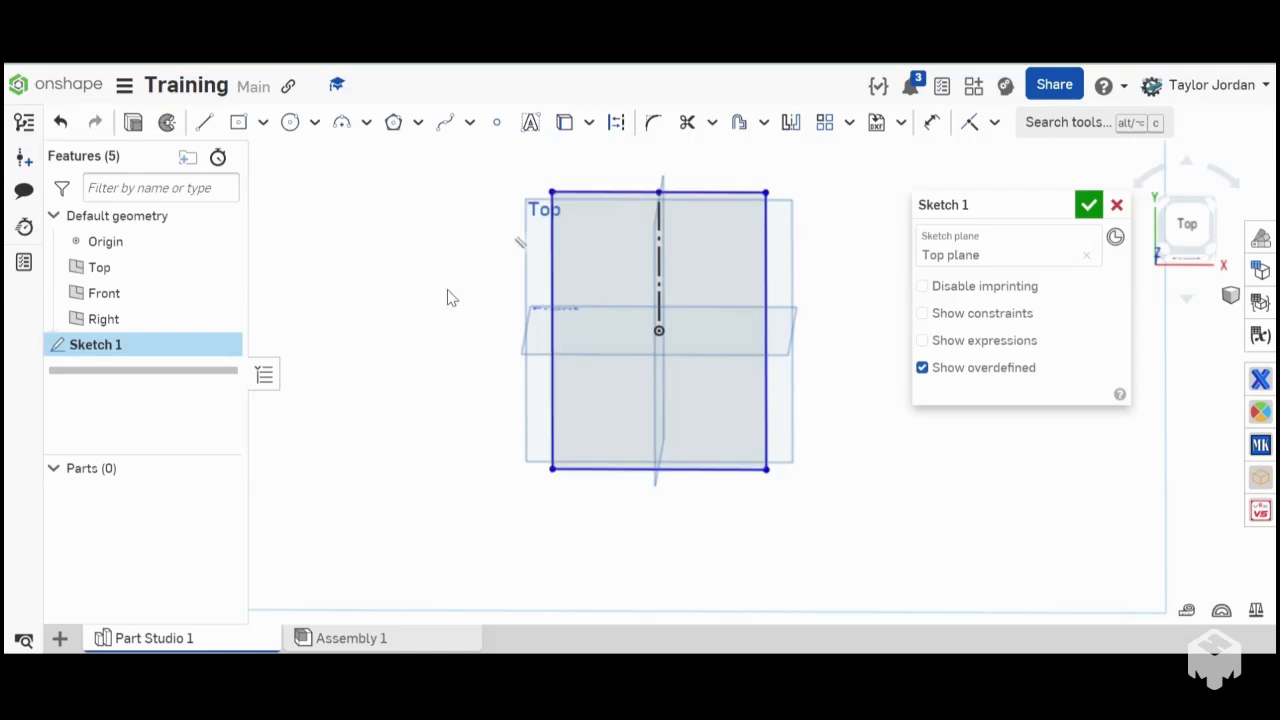
pyautogui.click(552, 272)
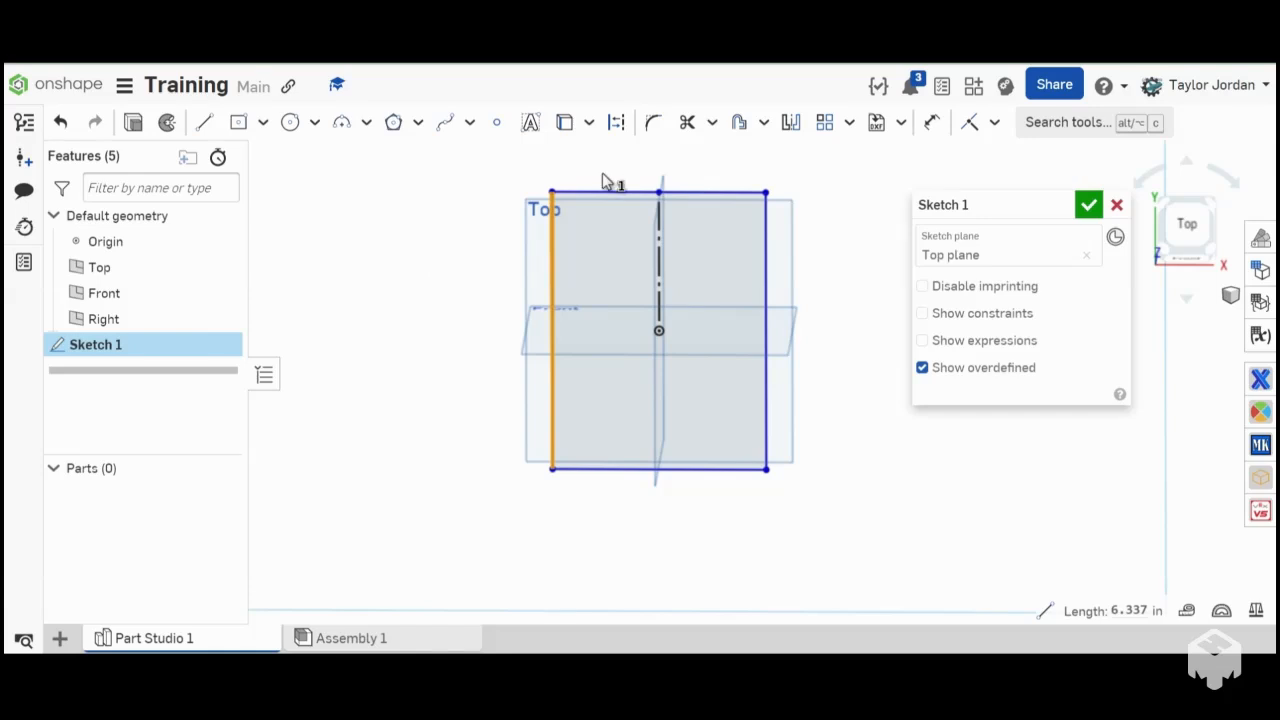
pyautogui.click(624, 128)
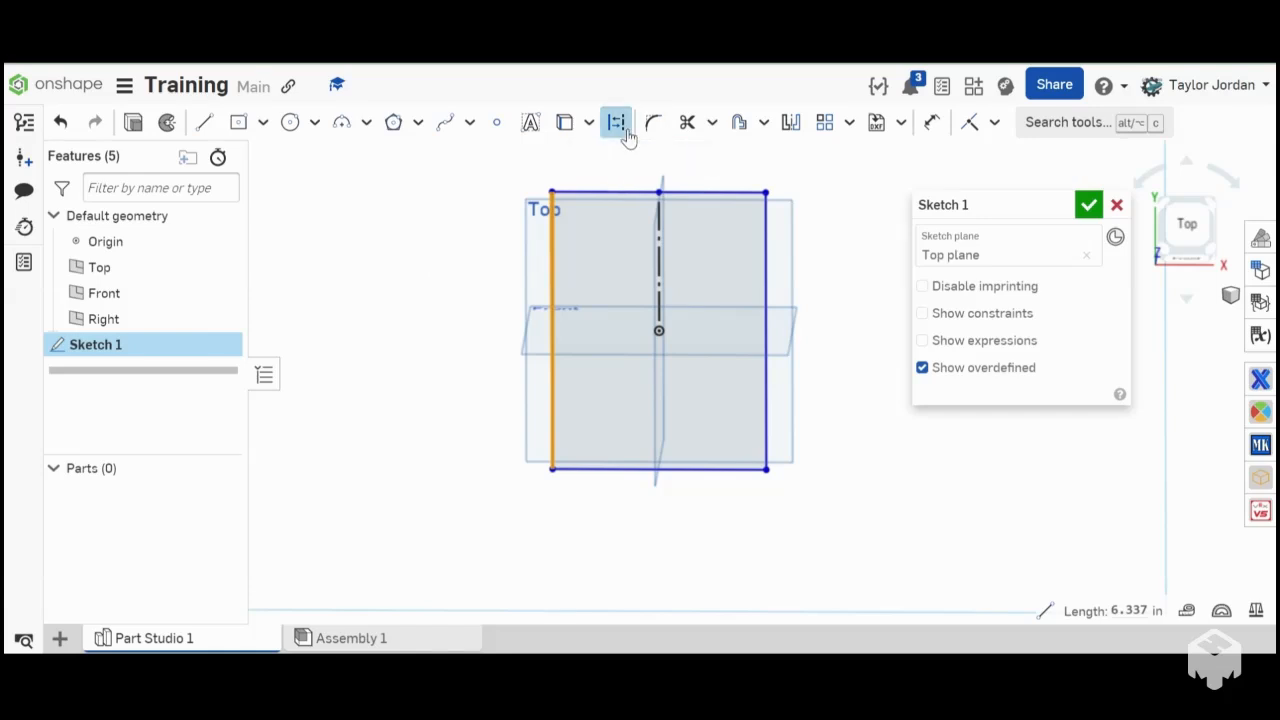
pyautogui.click(626, 132)
pyautogui.click(458, 277)
# - Examine the rectangle's construction edge and its constraint to the opposite edge from different angles and distances
pyautogui.moveTo(470, 290)
pyautogui.mouseDown(button='right')
pyautogui.moveTo(430, 295)
pyautogui.moveTo(541, 311)
pyautogui.mouseUp(button='right')
pyautogui.scroll(-5, 537, 321)
pyautogui.scroll(4, 541, 311)
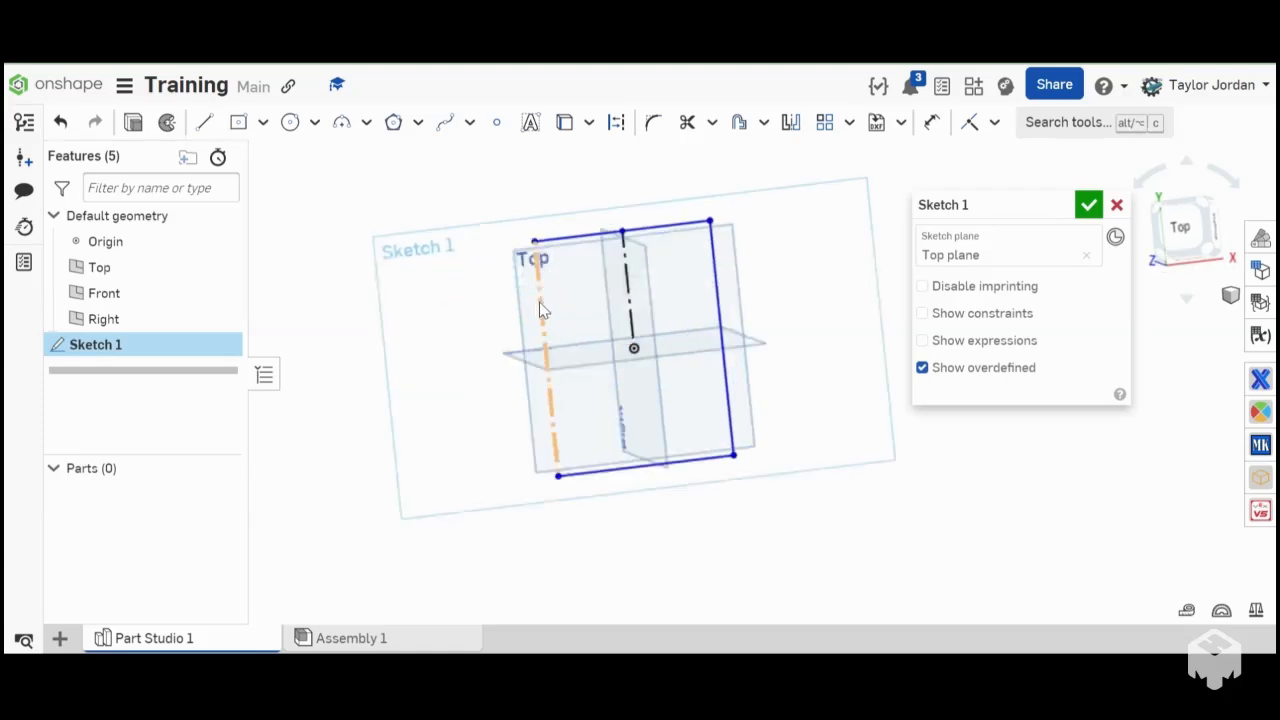
pyautogui.click(539, 301)
pyautogui.scroll(3, 539, 311)
pyautogui.scroll(-3, 477, 323)
pyautogui.click(472, 323)
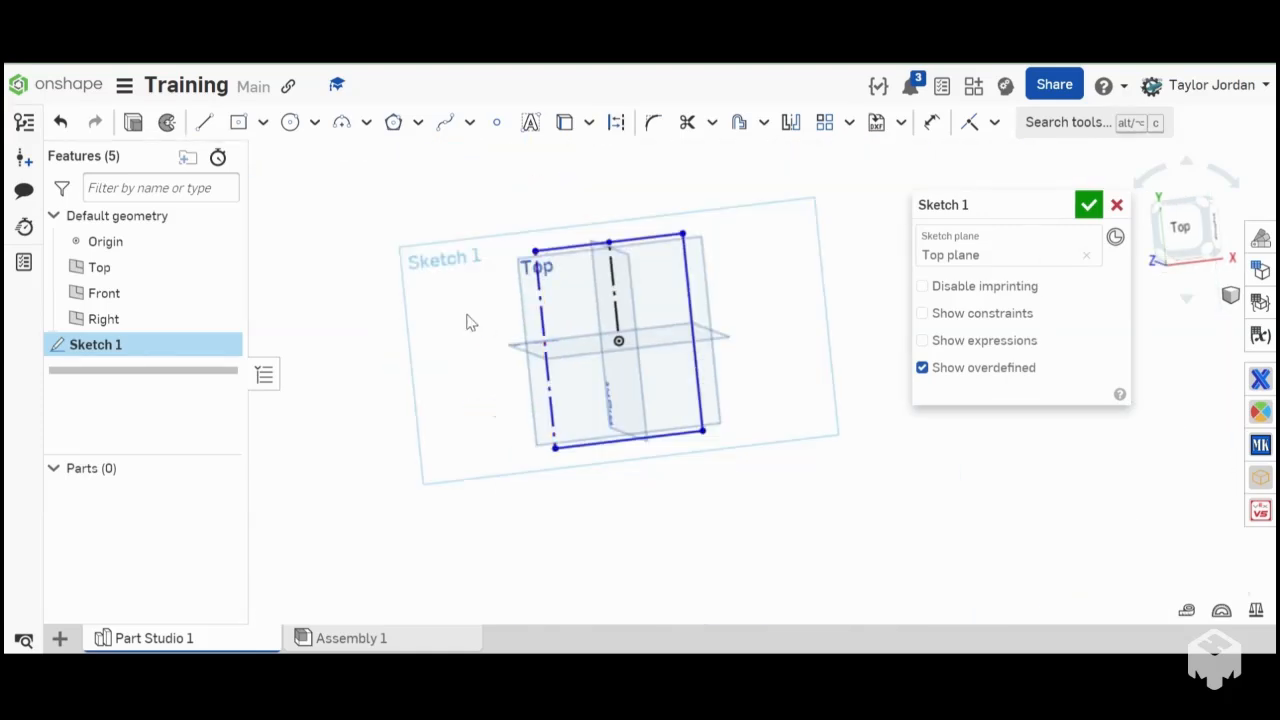
pyautogui.press('n')
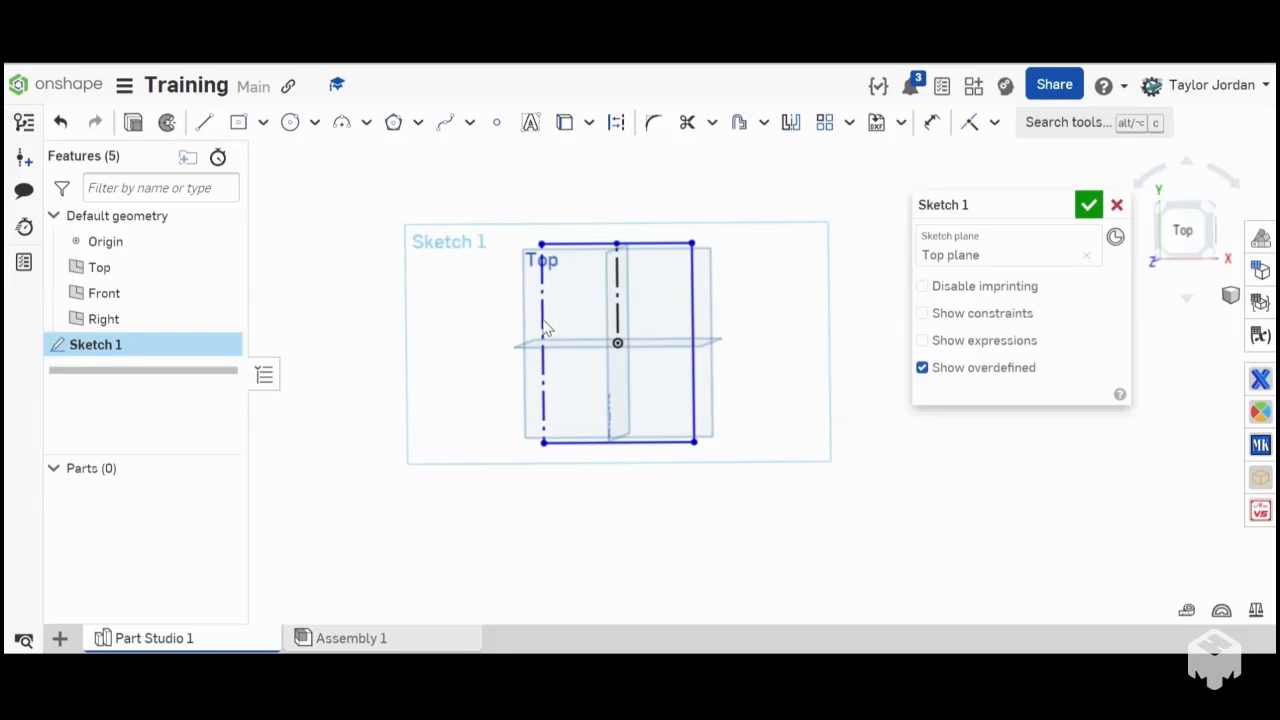
pyautogui.scroll(5, 590, 312)
pyautogui.moveTo(592, 306)
pyautogui.mouseDown(button='right')
pyautogui.moveTo(634, 290)
pyautogui.moveTo(603, 301)
pyautogui.mouseUp(button='right')
pyautogui.scroll(-5, 605, 303)
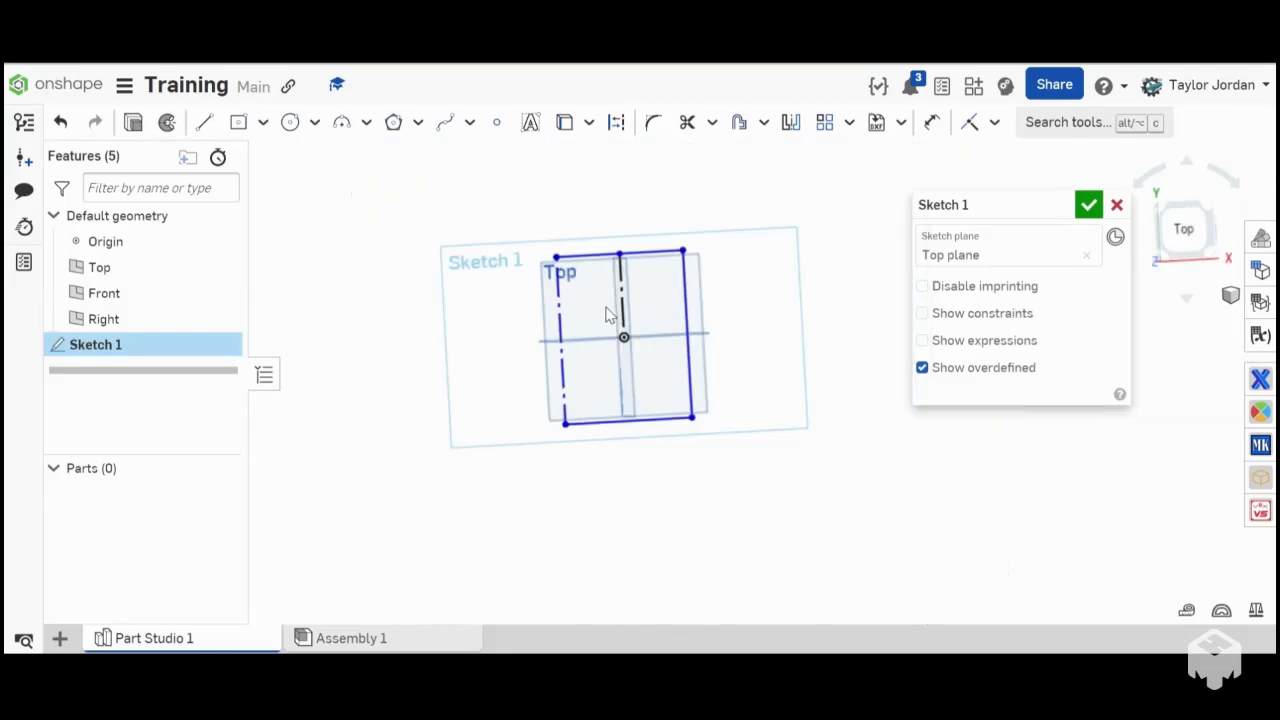
pyautogui.scroll(2, 607, 308)
pyautogui.scroll(2, 607, 316)
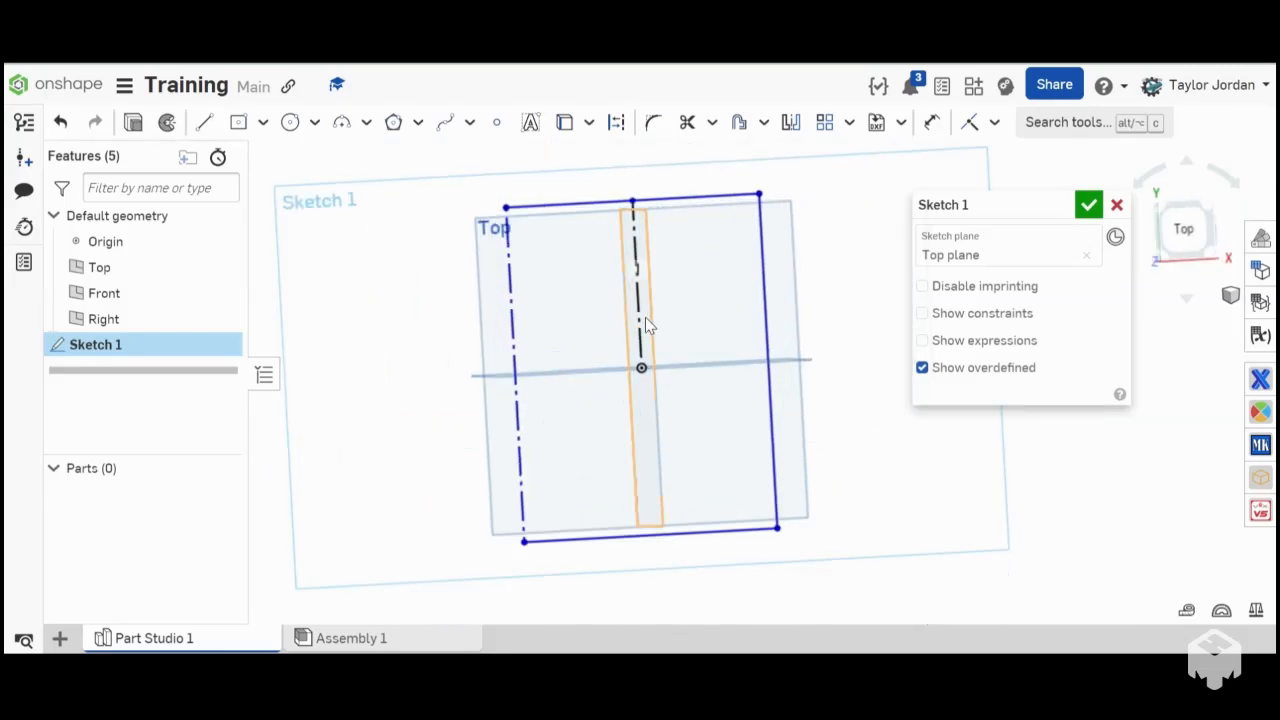
pyautogui.scroll(2, 509, 368)
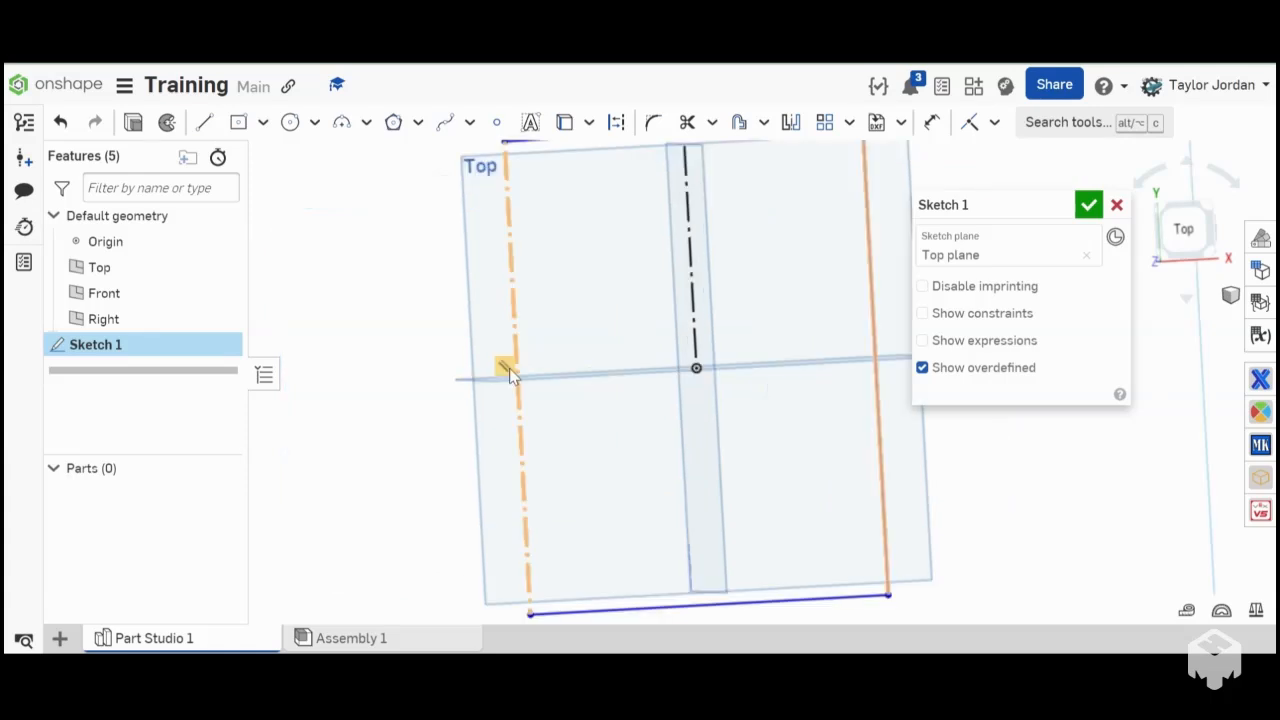
pyautogui.scroll(-3, 509, 368)
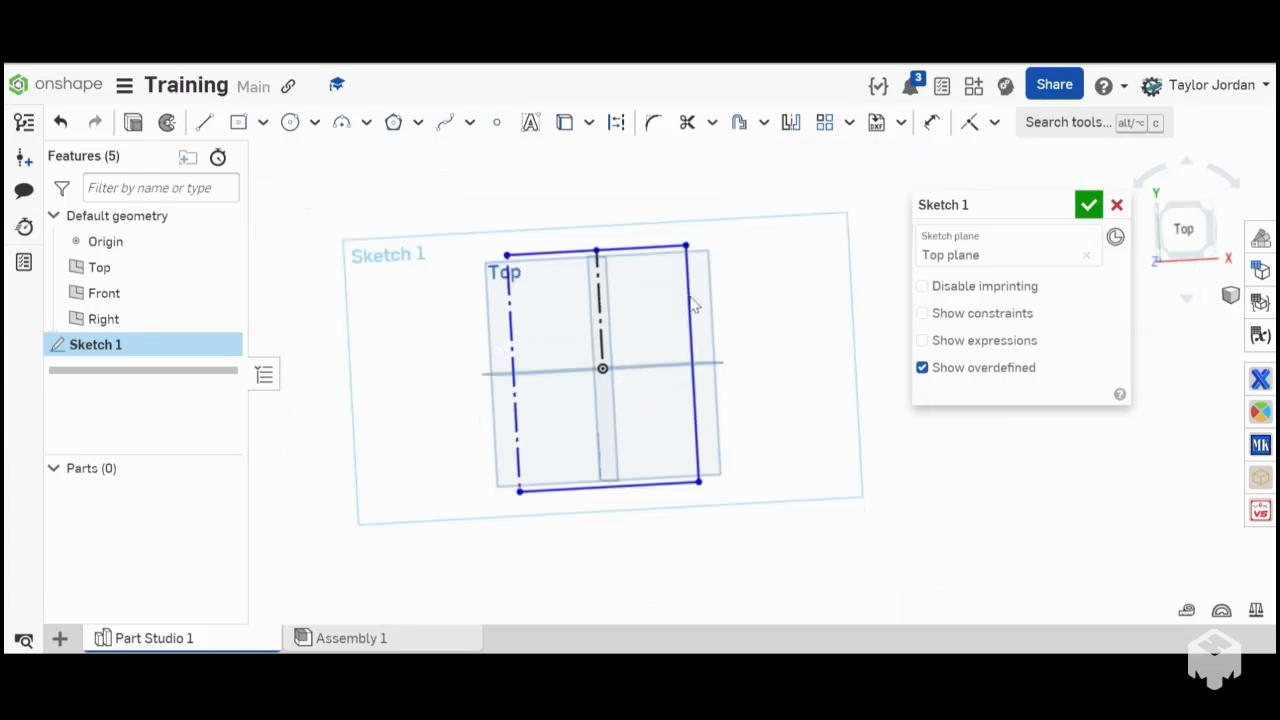
# - Delete the whole rectangle and the construction line from the sketch
pyautogui.scroll(-3, 690, 298)
pyautogui.moveTo(616, 292)
pyautogui.mouseDown(button='right')
pyautogui.moveTo(550, 277)
pyautogui.moveTo(530, 236)
pyautogui.mouseUp(button='right')
pyautogui.moveTo(525, 228); pyautogui.dragTo(801, 478)
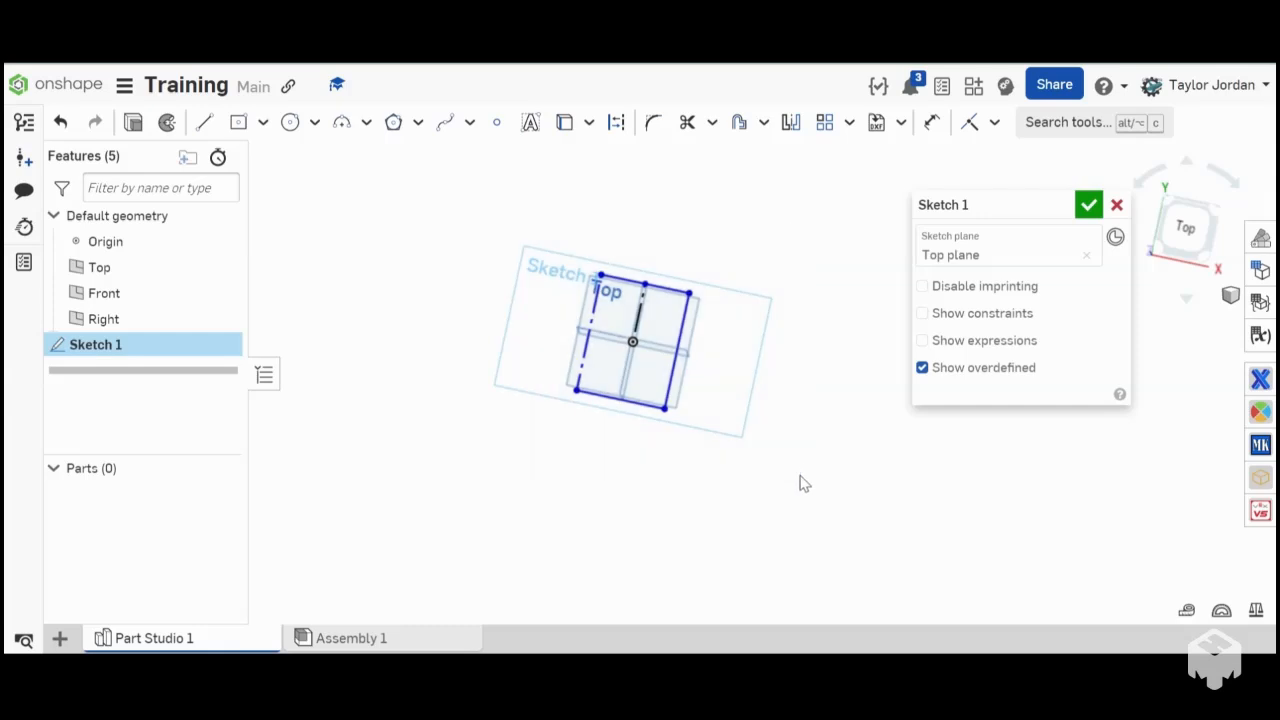
pyautogui.moveTo(500, 214)
pyautogui.mouseDown()
pyautogui.moveTo(587, 287)
pyautogui.moveTo(752, 495)
pyautogui.mouseUp()
pyautogui.click(754, 497)
pyautogui.press('Delete')
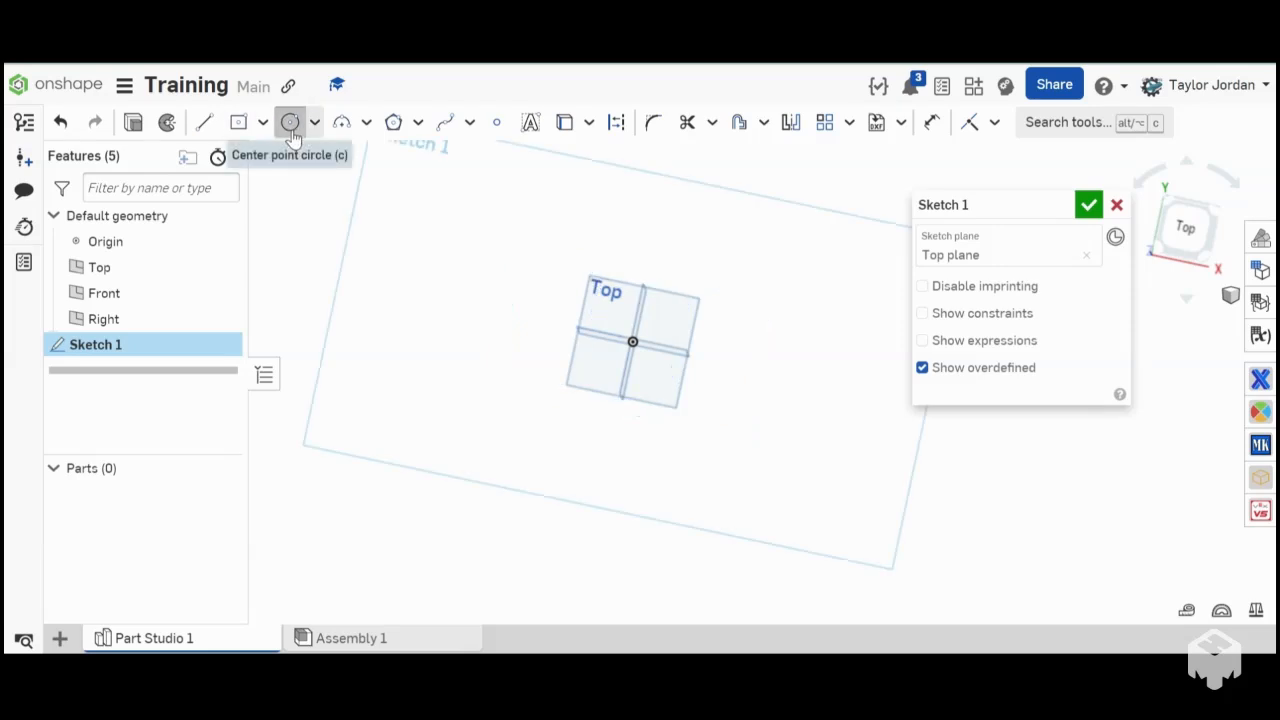
pyautogui.click(290, 130)
pyautogui.click(314, 130)
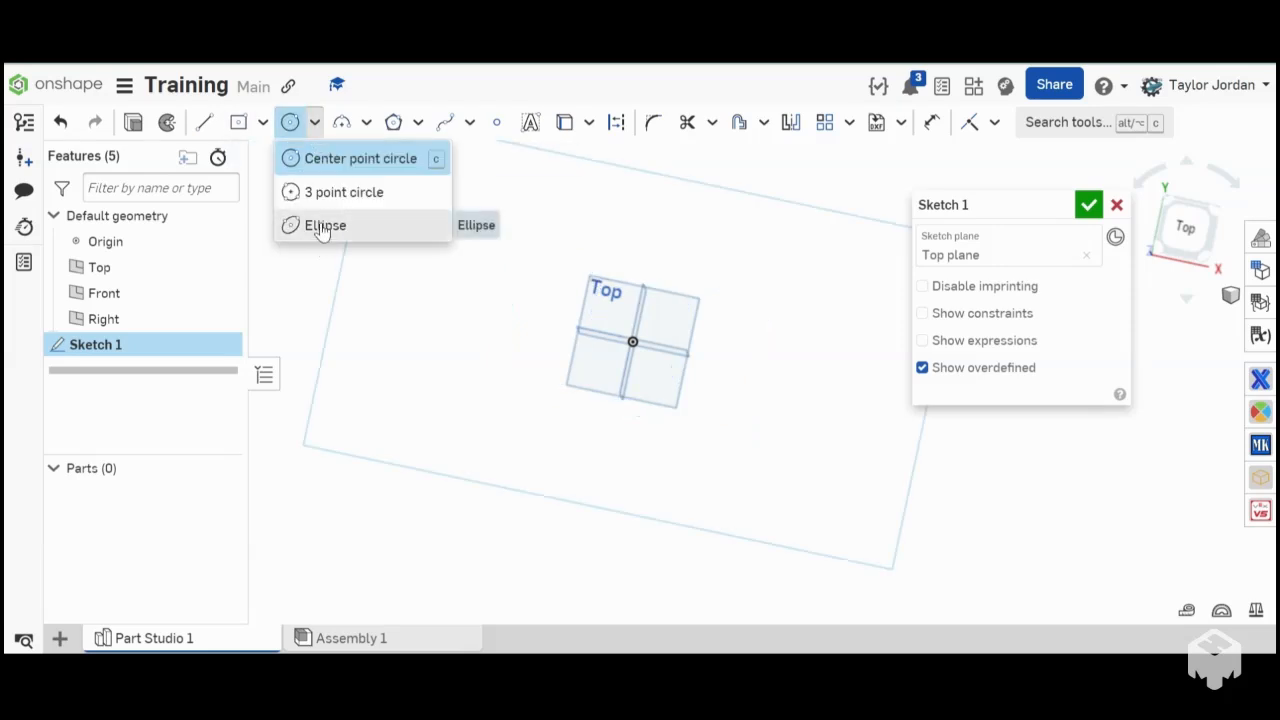
# - Try to draw a 39-sided polygon centred on the origin, with a diameter of about 3.475 in
pyautogui.click(393, 128)
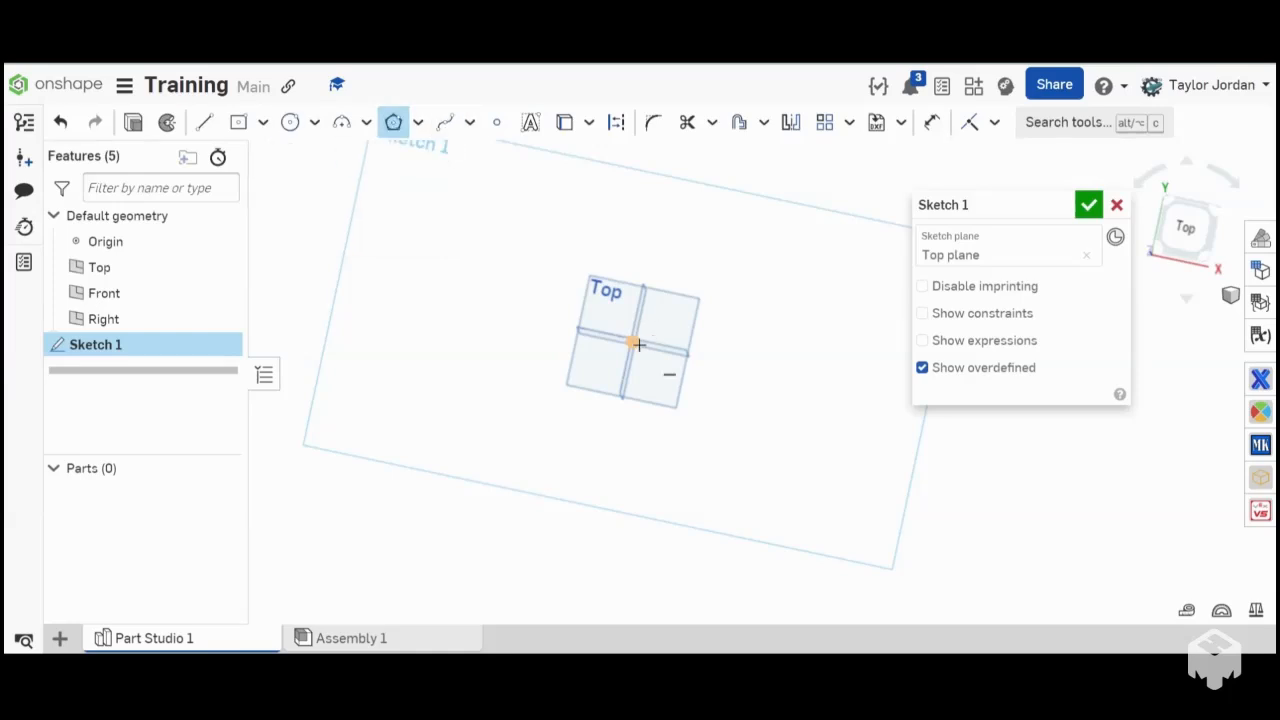
pyautogui.click(632, 342)
pyautogui.scroll(5, 629, 311)
pyautogui.click(629, 310)
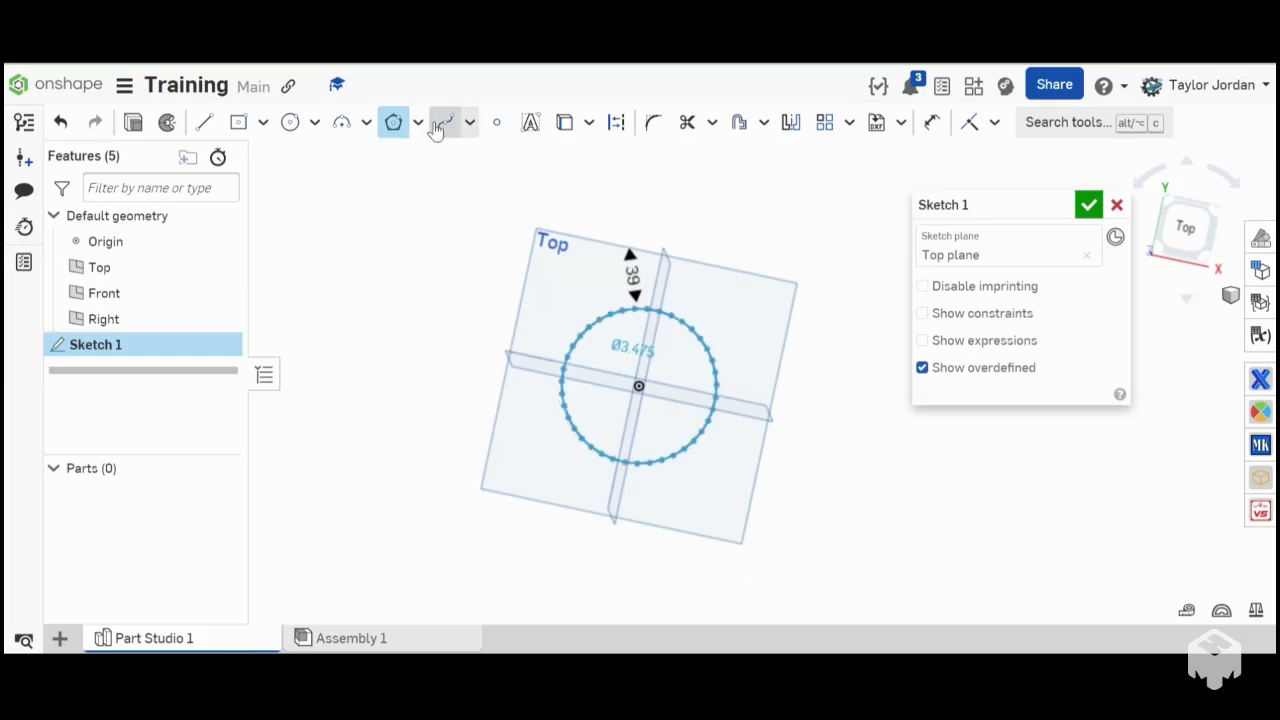
# - Draw an open spline from the origin outward to the left, looping up and back over the Top plane's upper left quarter
pyautogui.click(445, 122)
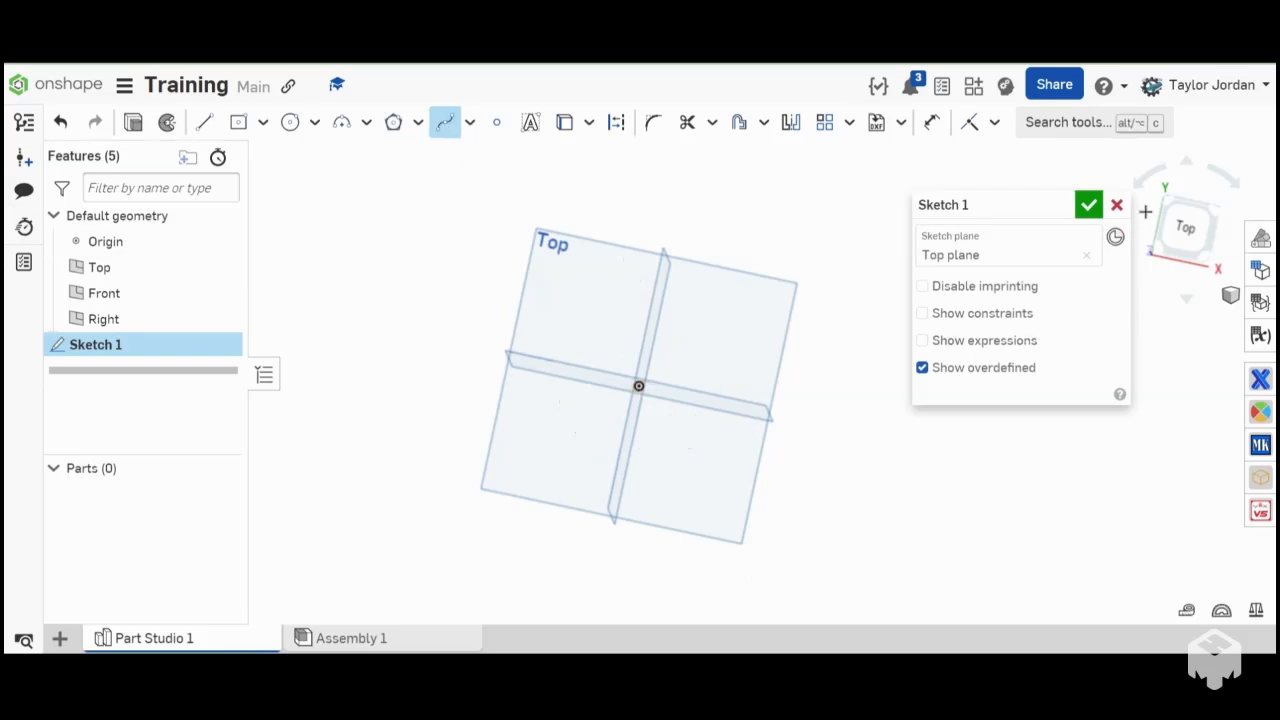
pyautogui.click(1185, 228)
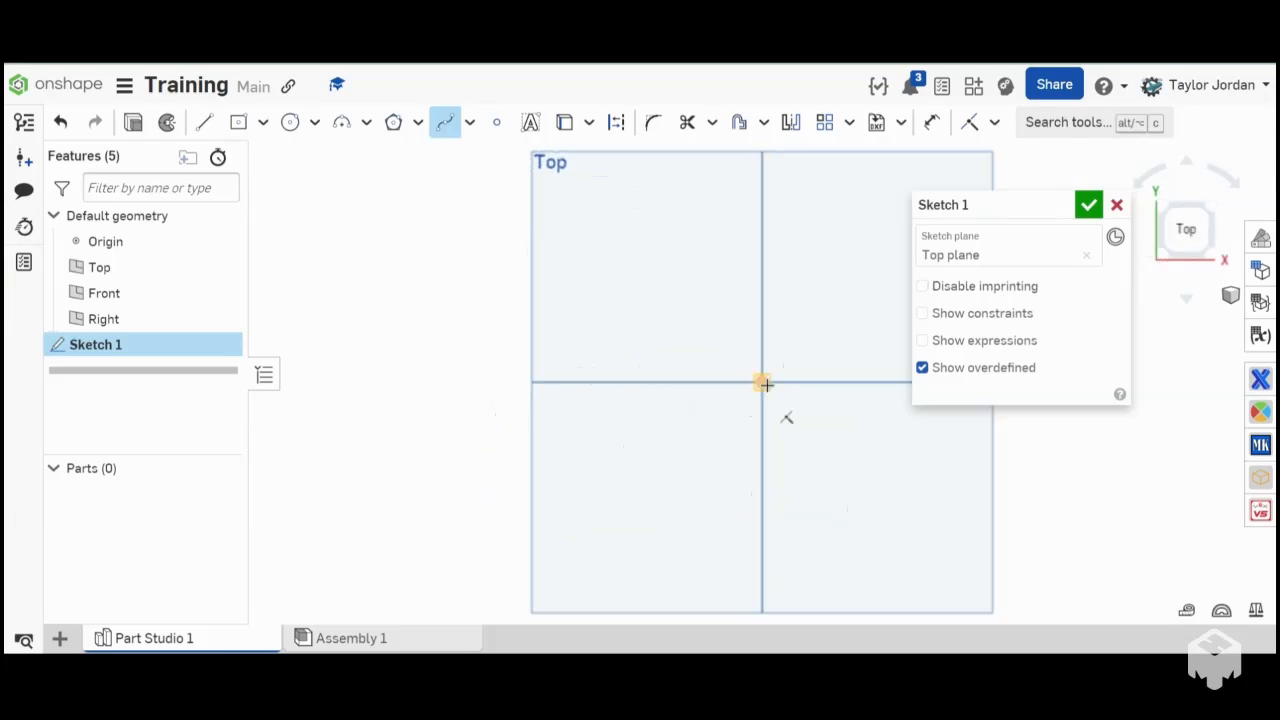
pyautogui.click(762, 382)
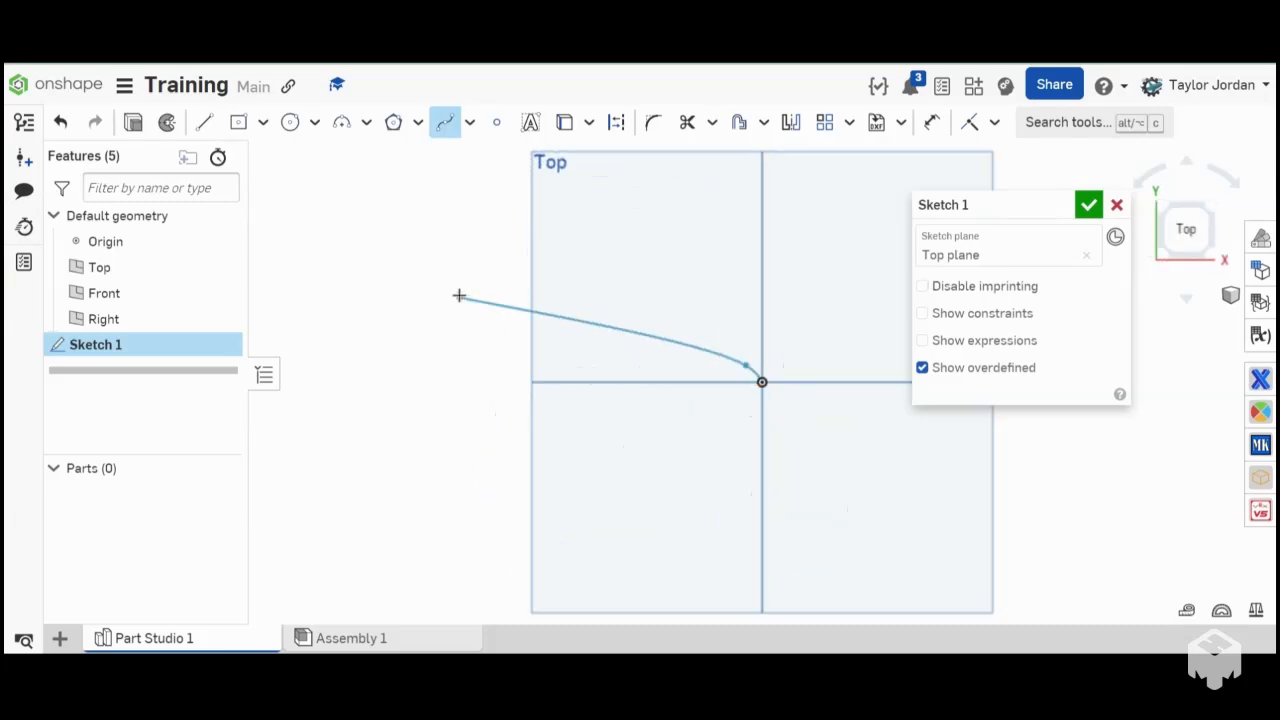
pyautogui.click(459, 296)
pyautogui.click(387, 213)
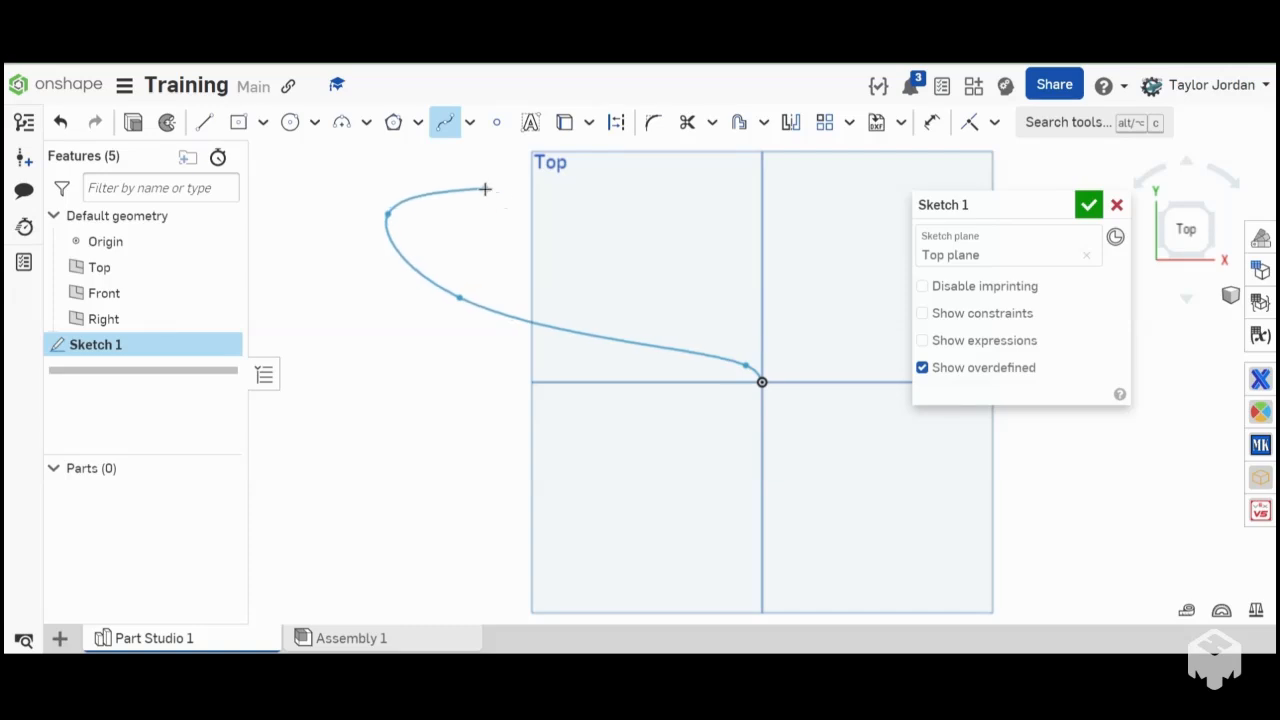
pyautogui.click(569, 201)
pyautogui.doubleClick(611, 273)
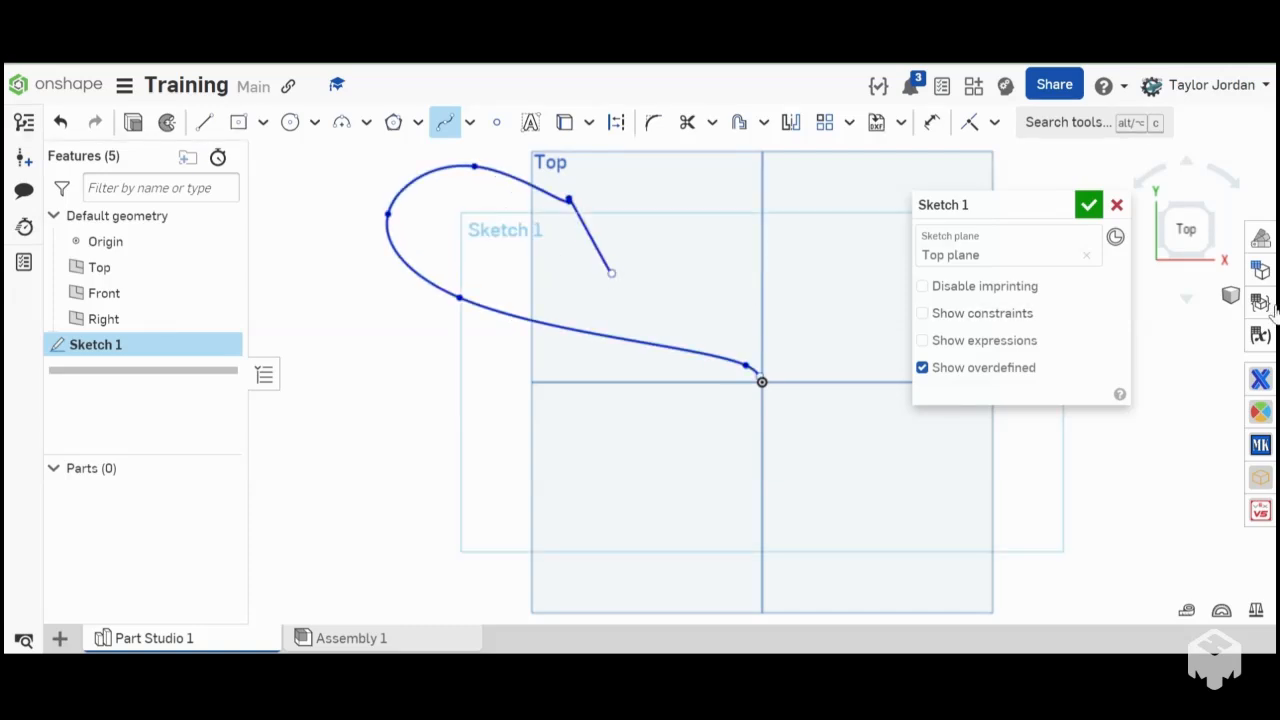
# - Delete the whole spline from the sketch
pyautogui.scroll(-5, 583, 290)
pyautogui.scroll(4, 583, 287)
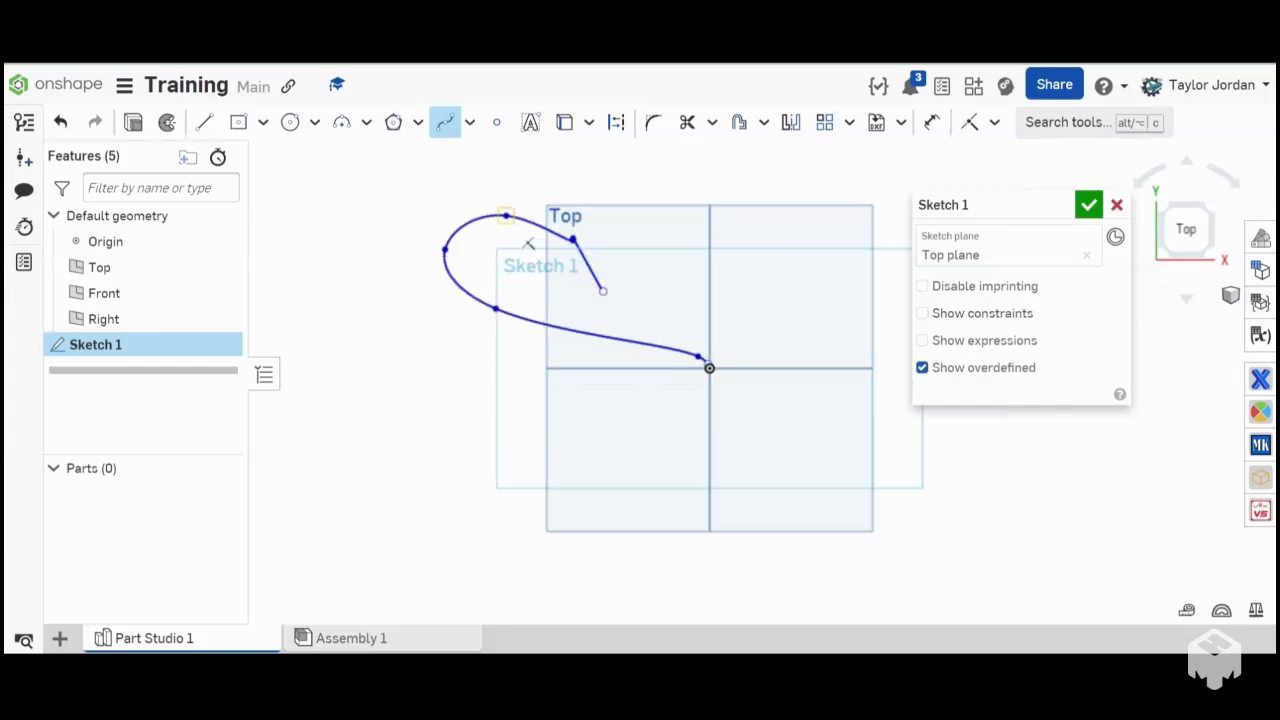
pyautogui.click(445, 122)
pyautogui.moveTo(519, 310); pyautogui.dragTo(986, 580)
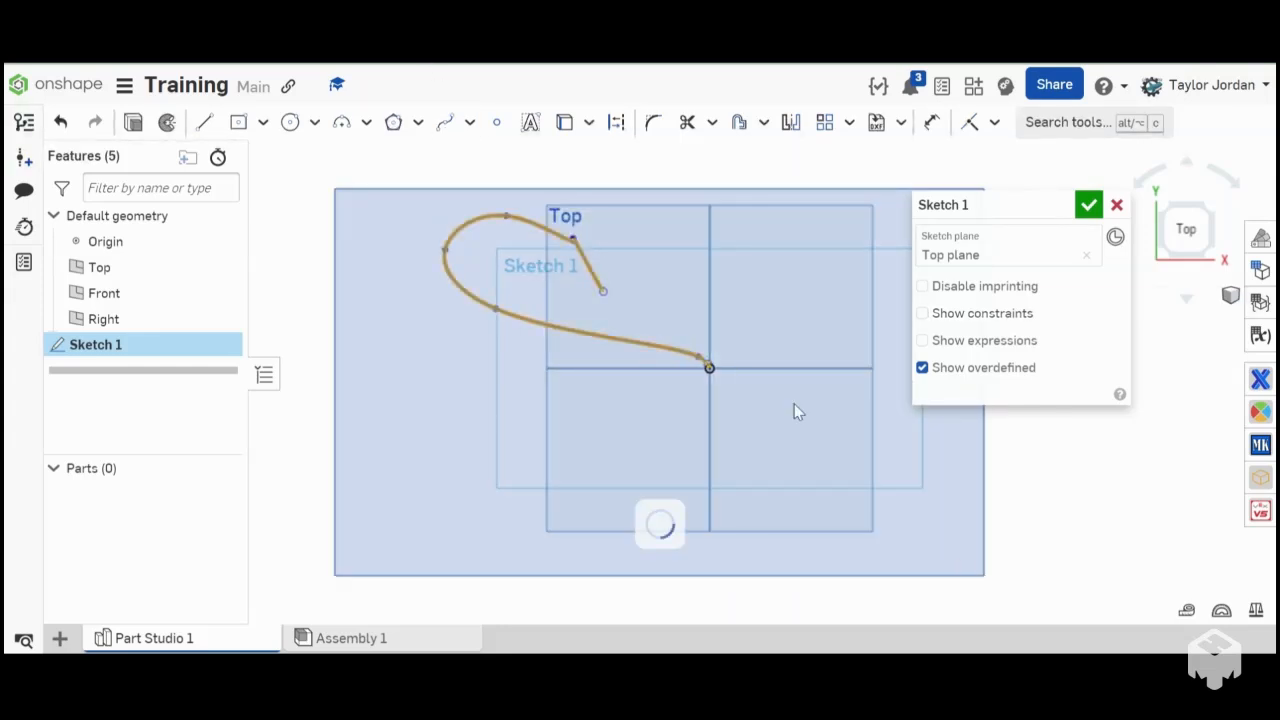
pyautogui.press('Delete')
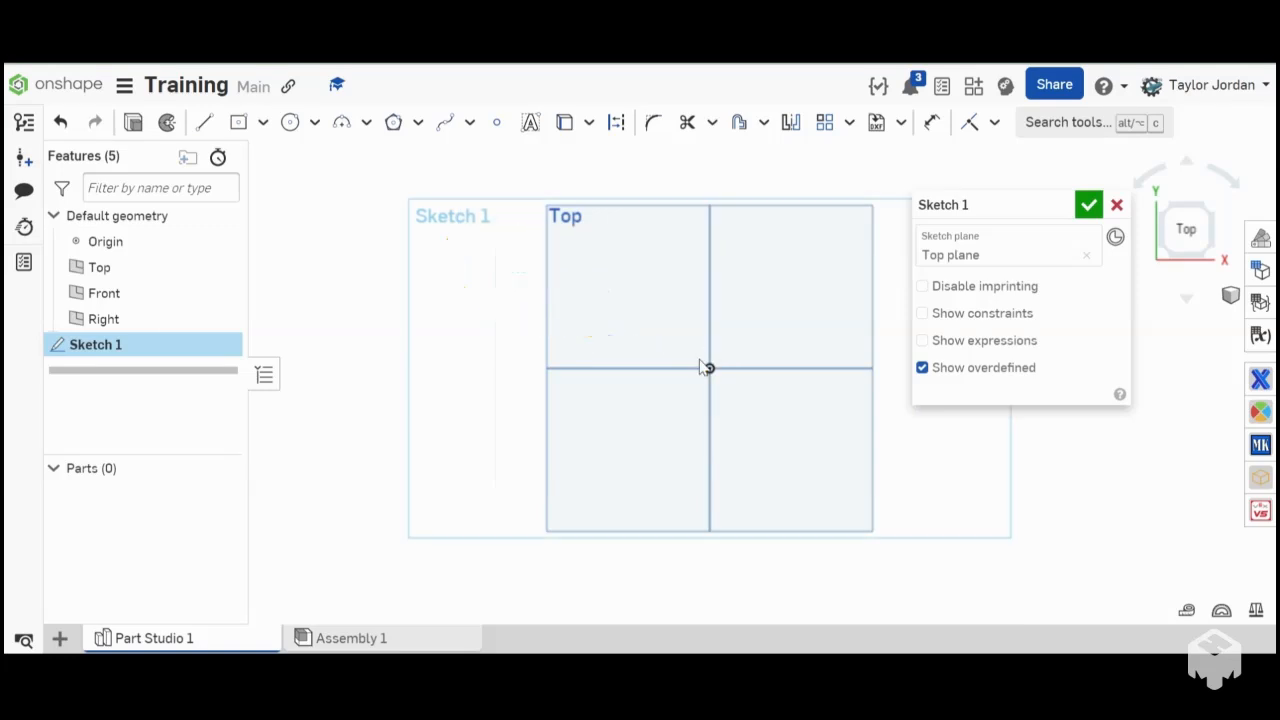
# - Add the sketch text "Yay cad" in Bebas Neue, with one corner of its text box at the origin
pyautogui.scroll(-4, 462, 298)
pyautogui.scroll(5, 592, 289)
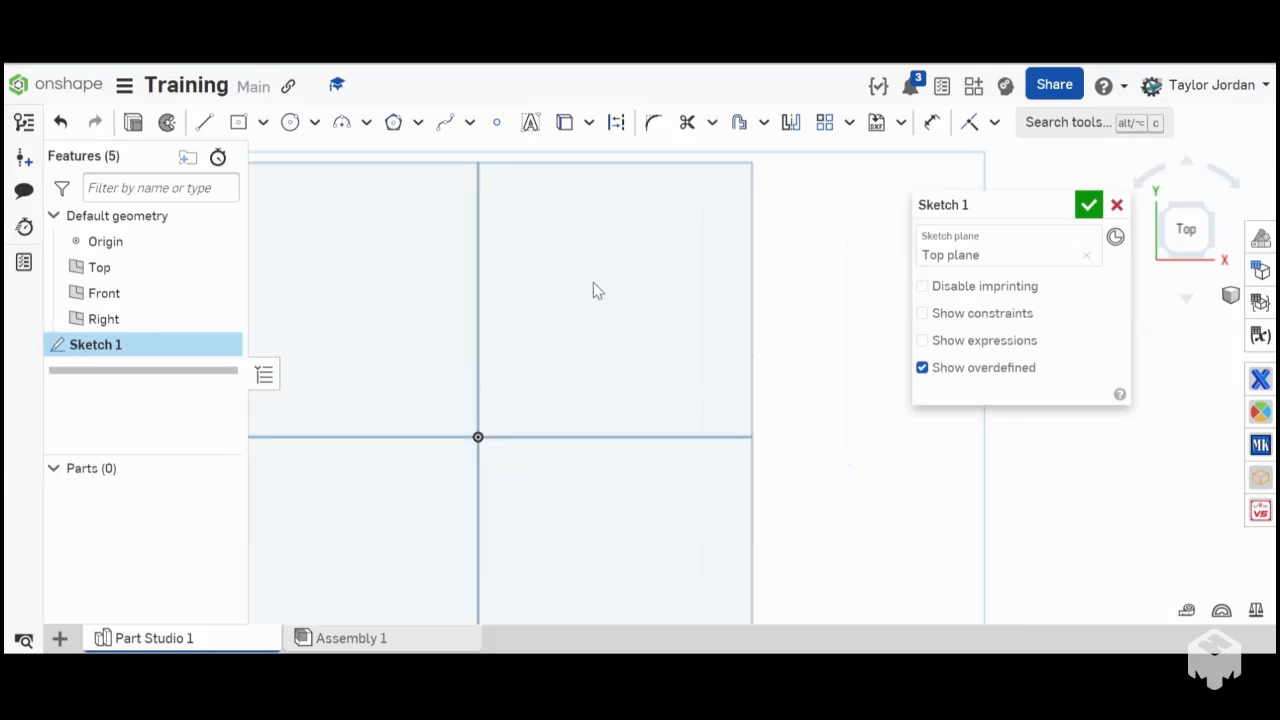
pyautogui.scroll(-4, 593, 290)
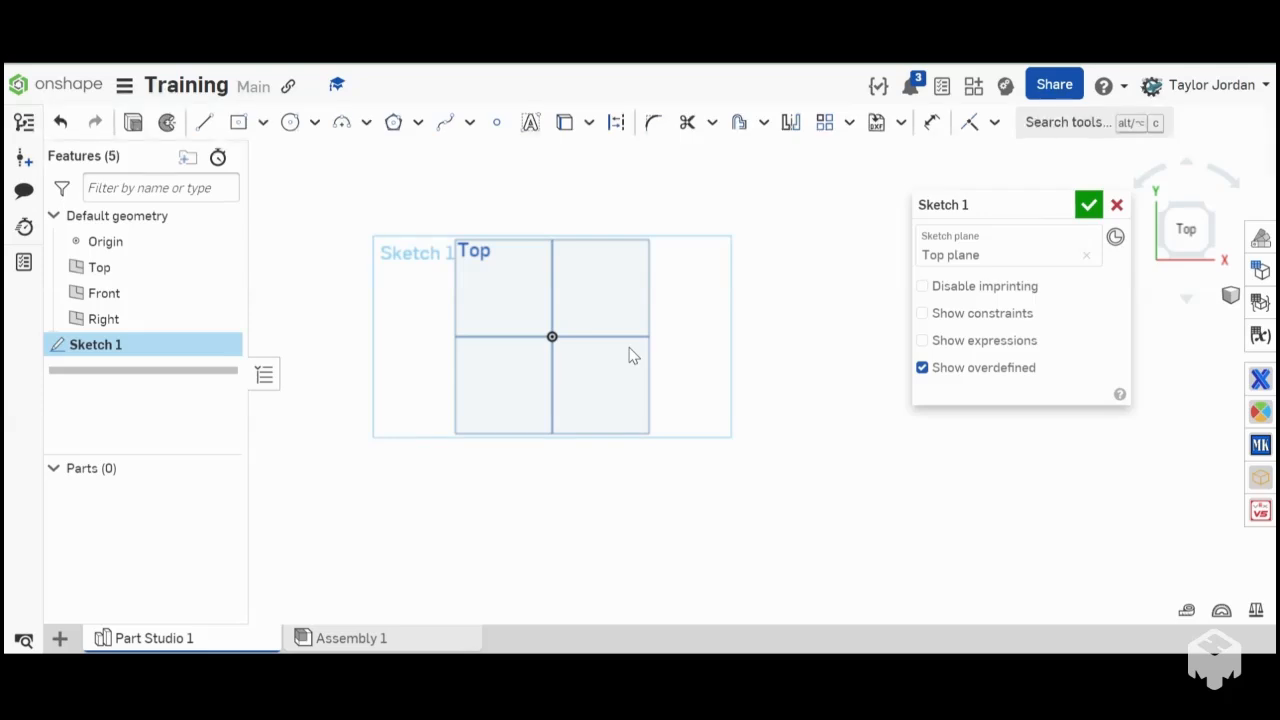
pyautogui.click(530, 122)
pyautogui.moveTo(522, 280); pyautogui.dragTo(552, 336)
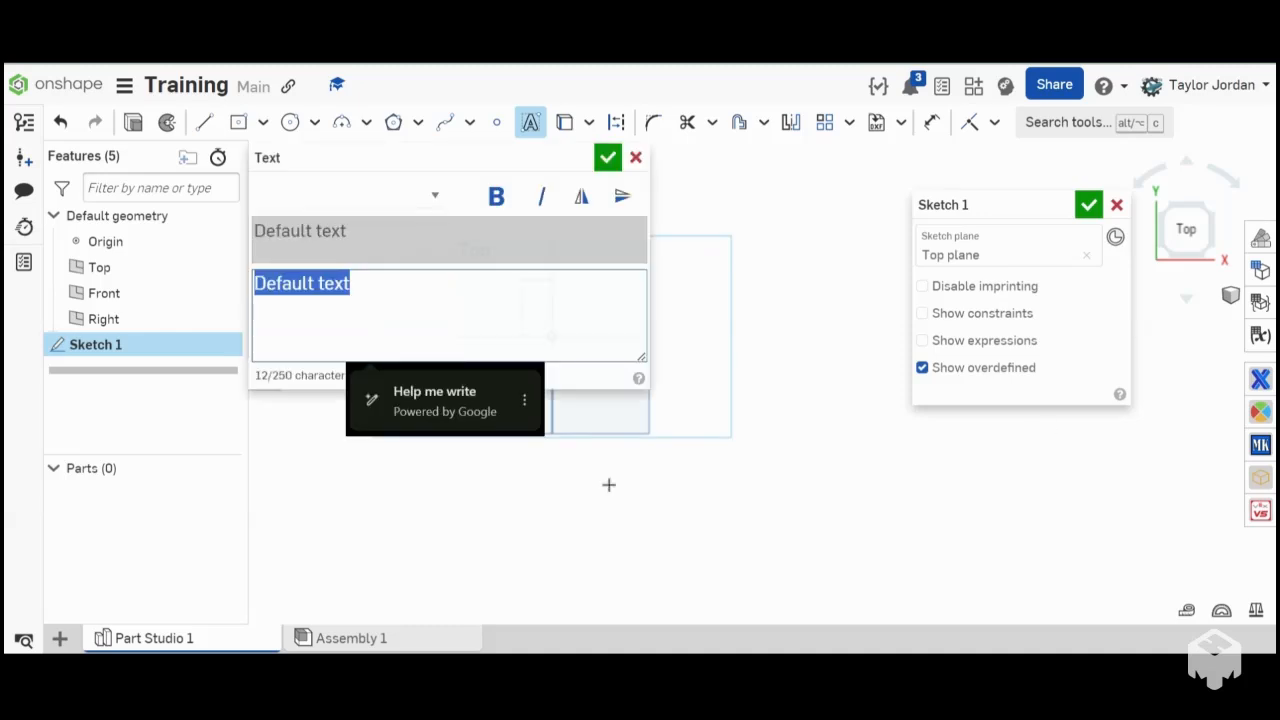
pyautogui.write('Y')
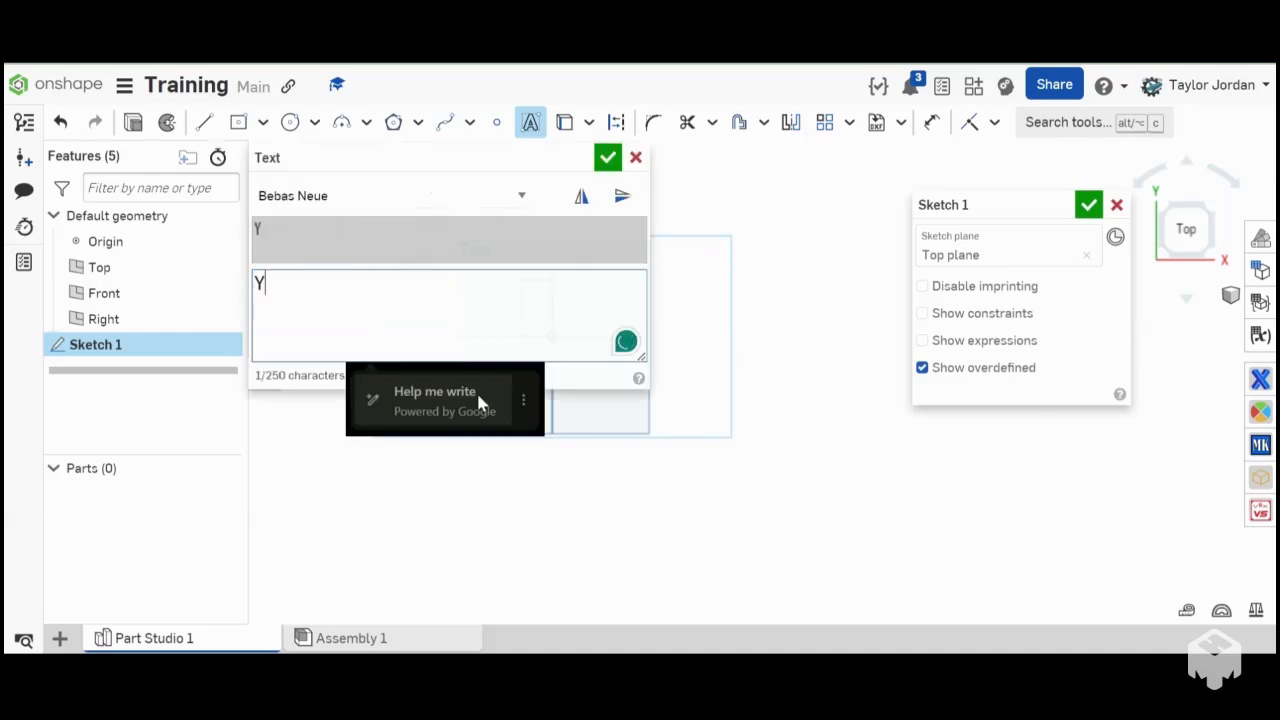
pyautogui.write('ay cad')
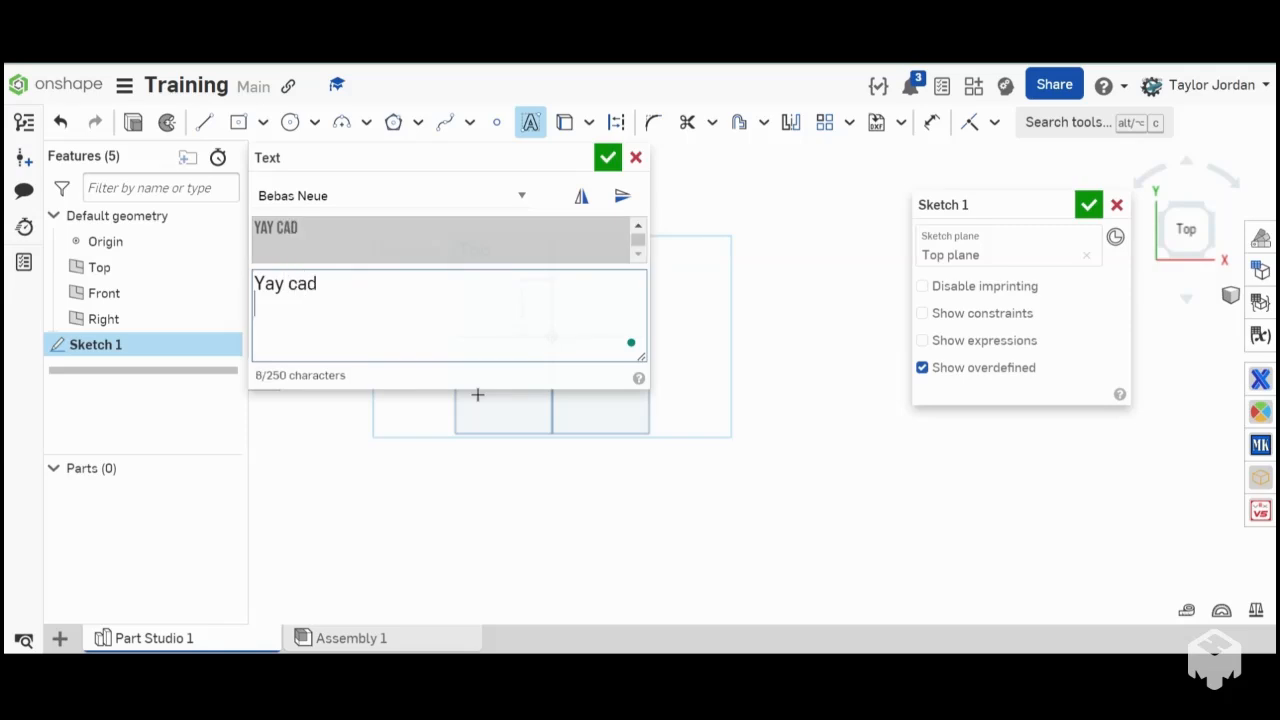
pyautogui.press('Return')
pyautogui.press('BackSpace')
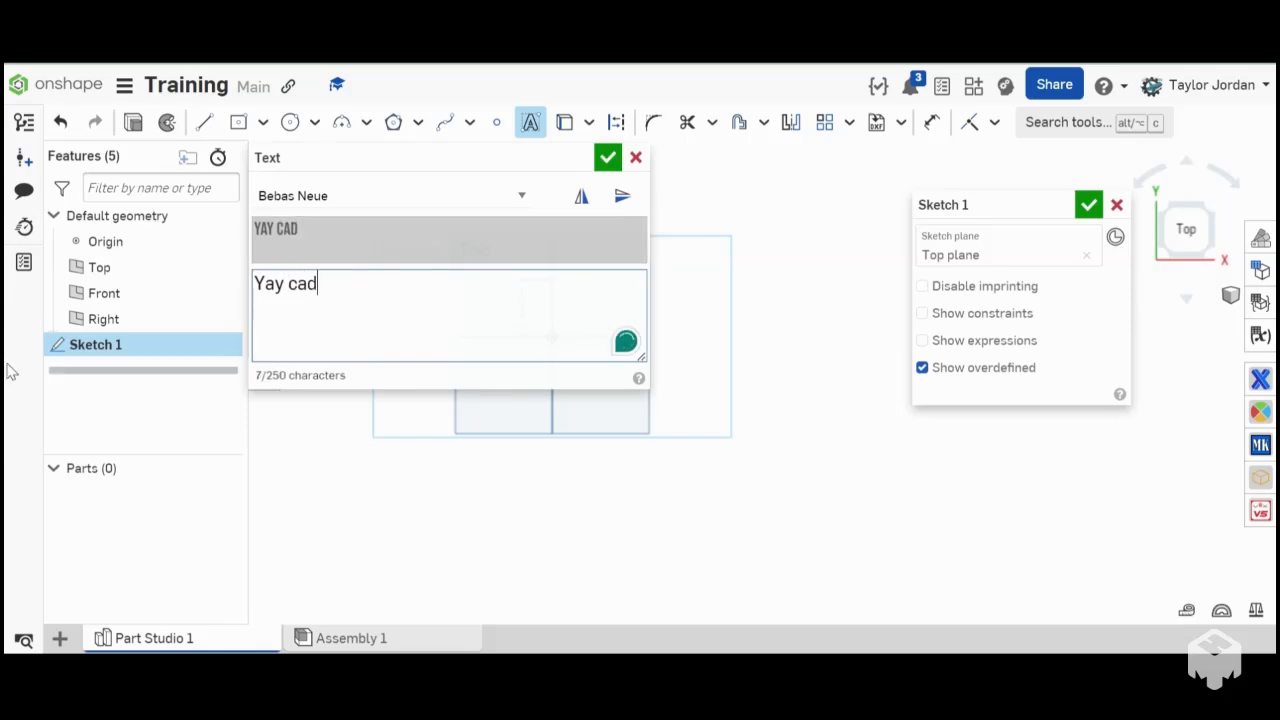
pyautogui.click(422, 198)
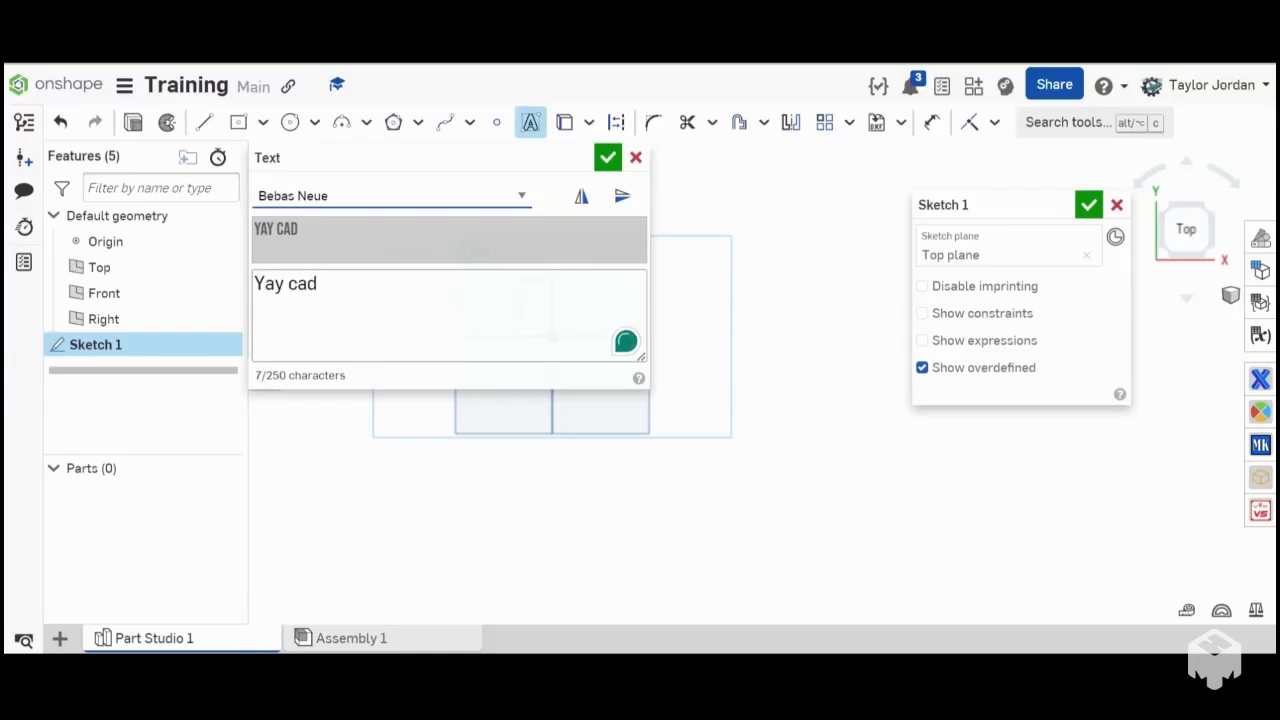
pyautogui.click(608, 158)
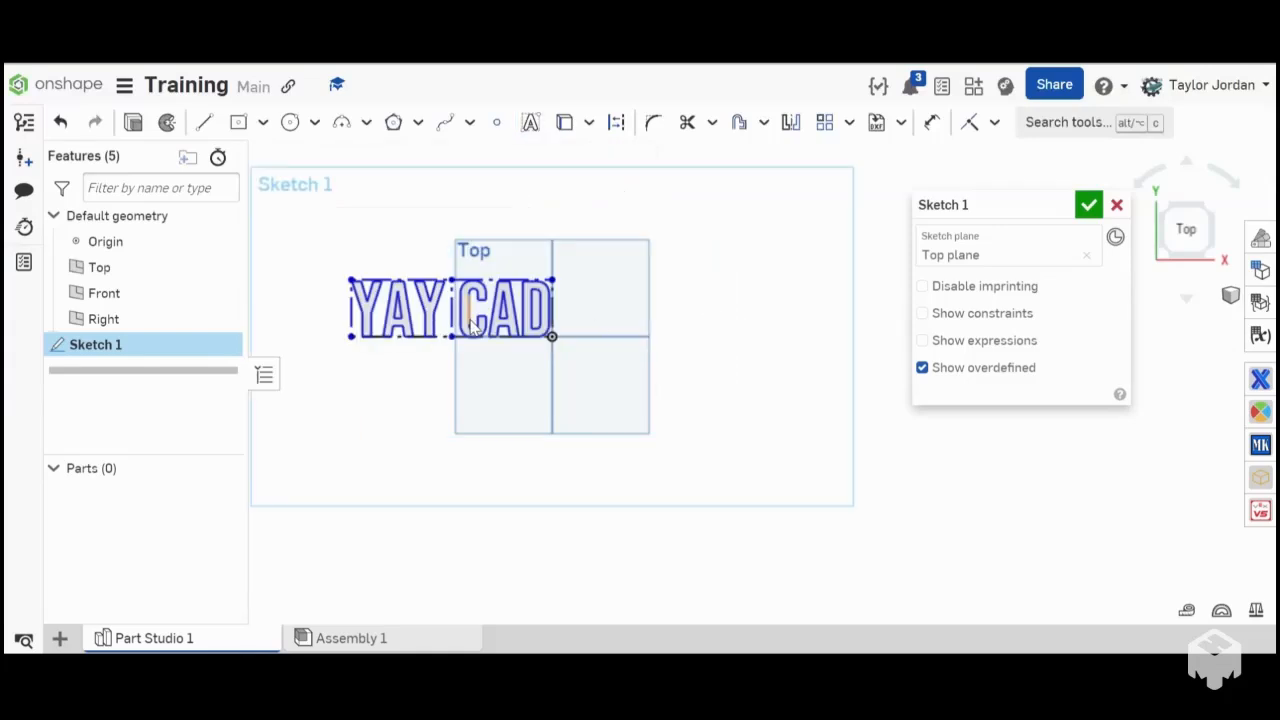
# - Delete the sketch text together with its bounding frame
pyautogui.scroll(-2, 577, 351)
pyautogui.scroll(5, 577, 351)
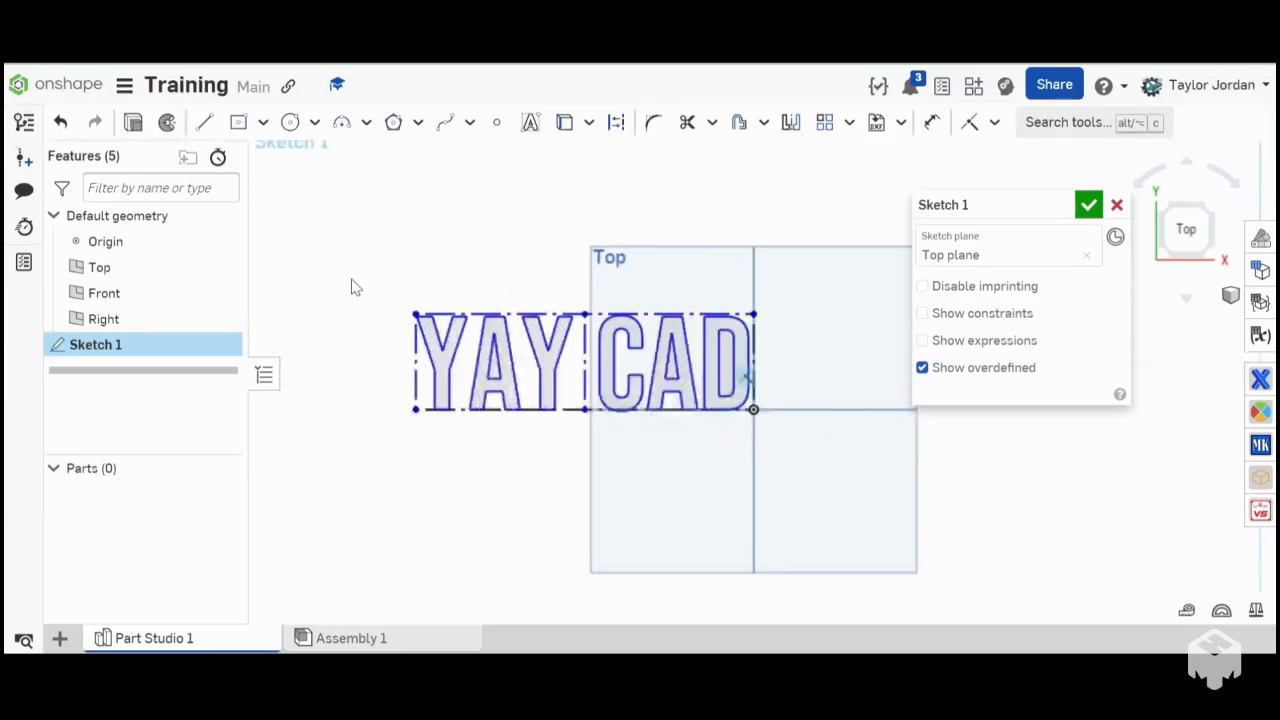
pyautogui.moveTo(351, 288)
pyautogui.mouseDown()
pyautogui.moveTo(651, 486)
pyautogui.moveTo(818, 518)
pyautogui.mouseUp()
pyautogui.moveTo(318, 310); pyautogui.dragTo(797, 483)
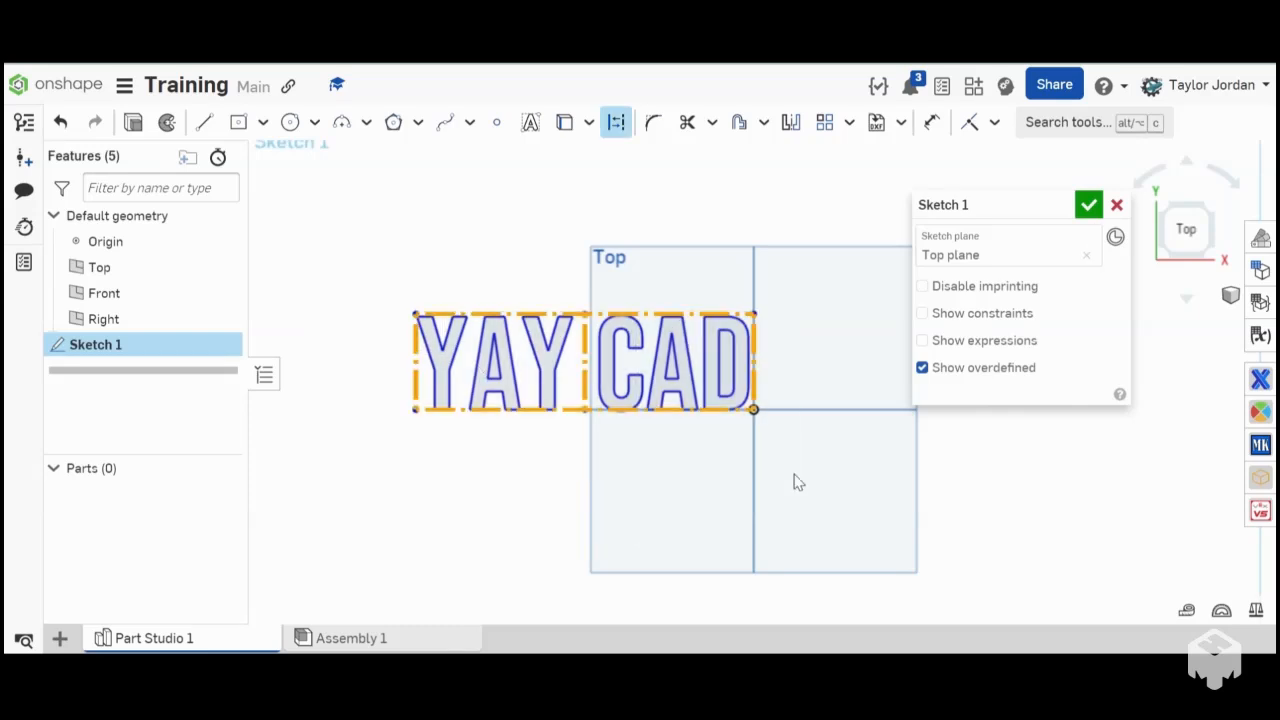
pyautogui.press('Delete')
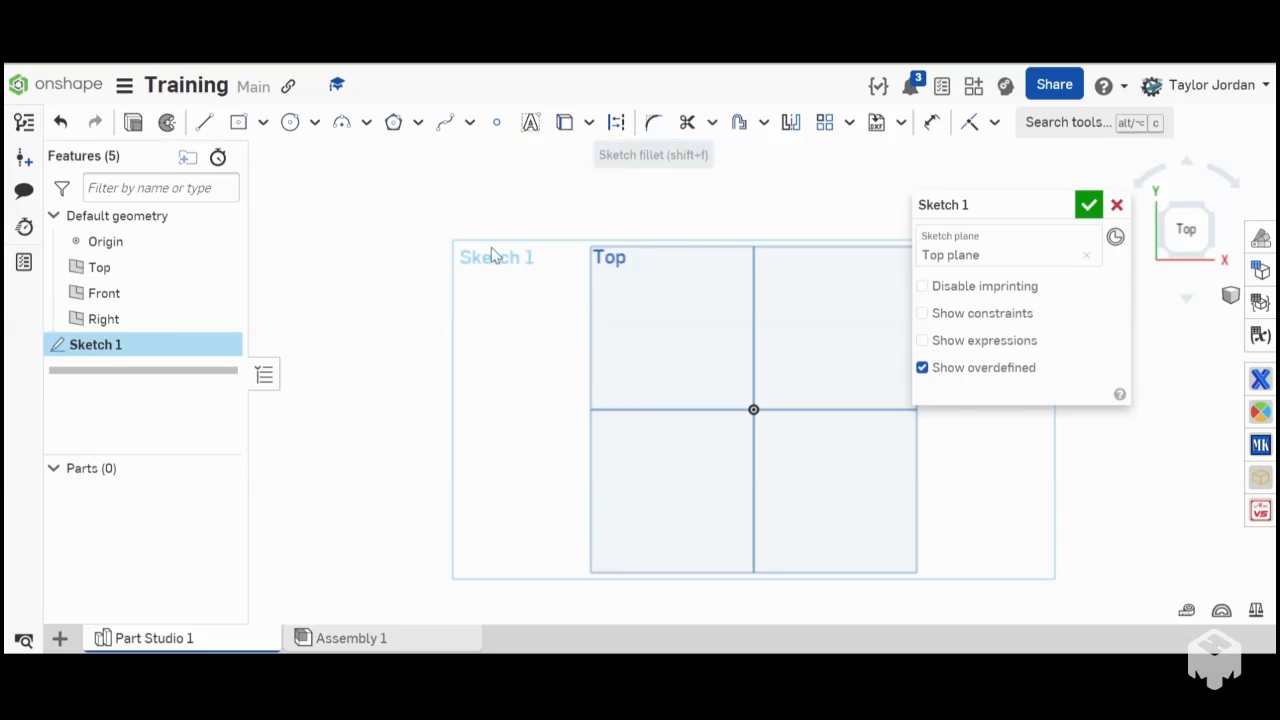
pyautogui.scroll(-5, 467, 266)
pyautogui.scroll(4, 620, 227)
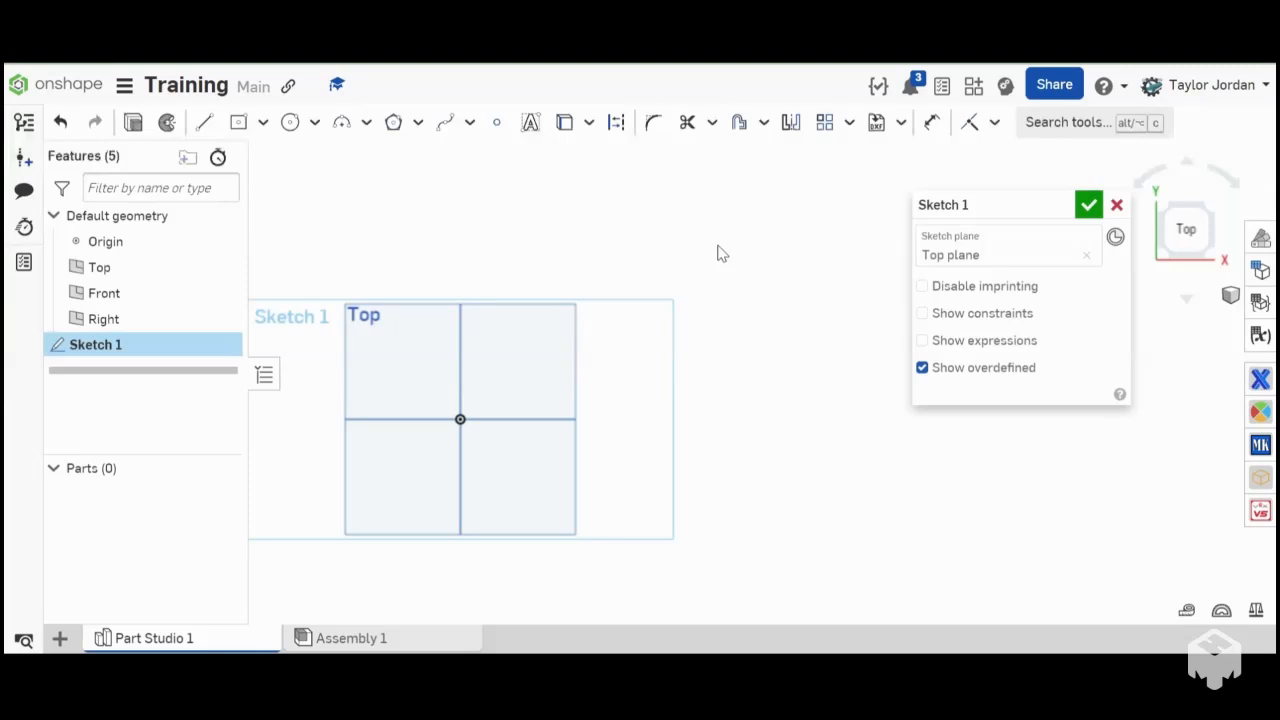
pyautogui.click(713, 122)
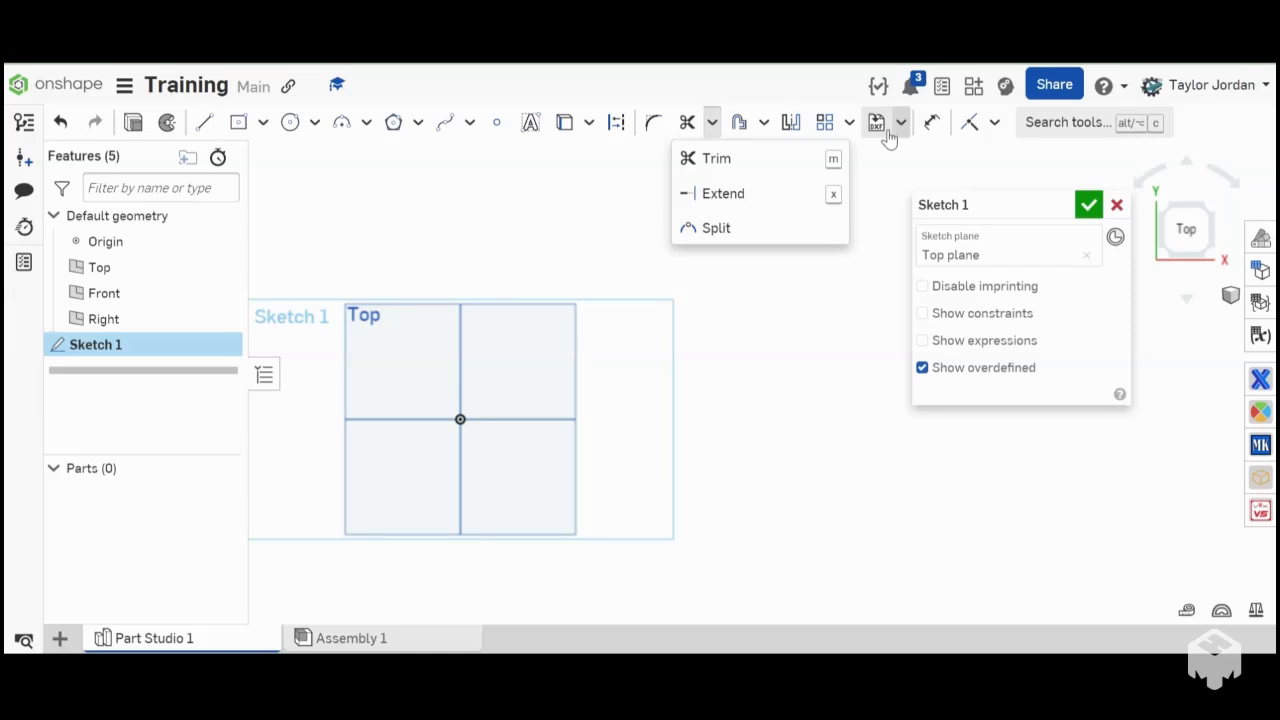
pyautogui.click(789, 128)
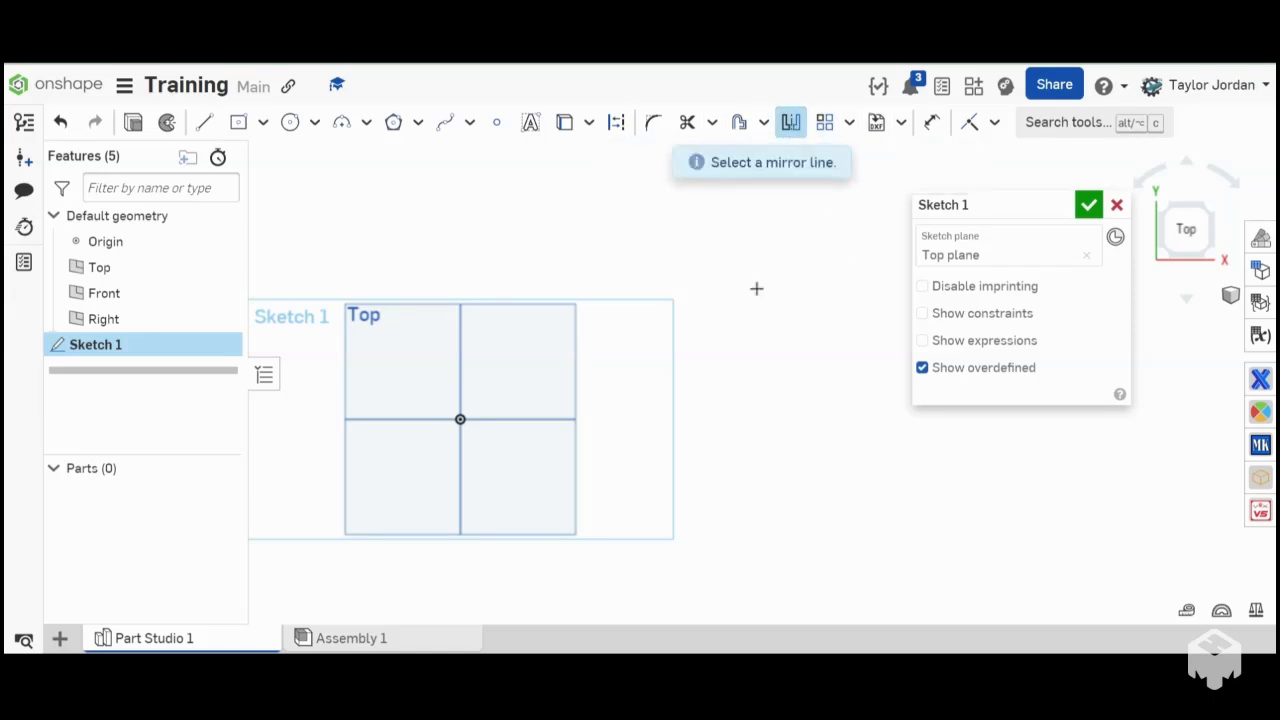
# - Draw a vertical construction line about 3.396 in long, upward from the origin
pyautogui.press('l')
pyautogui.press('q')
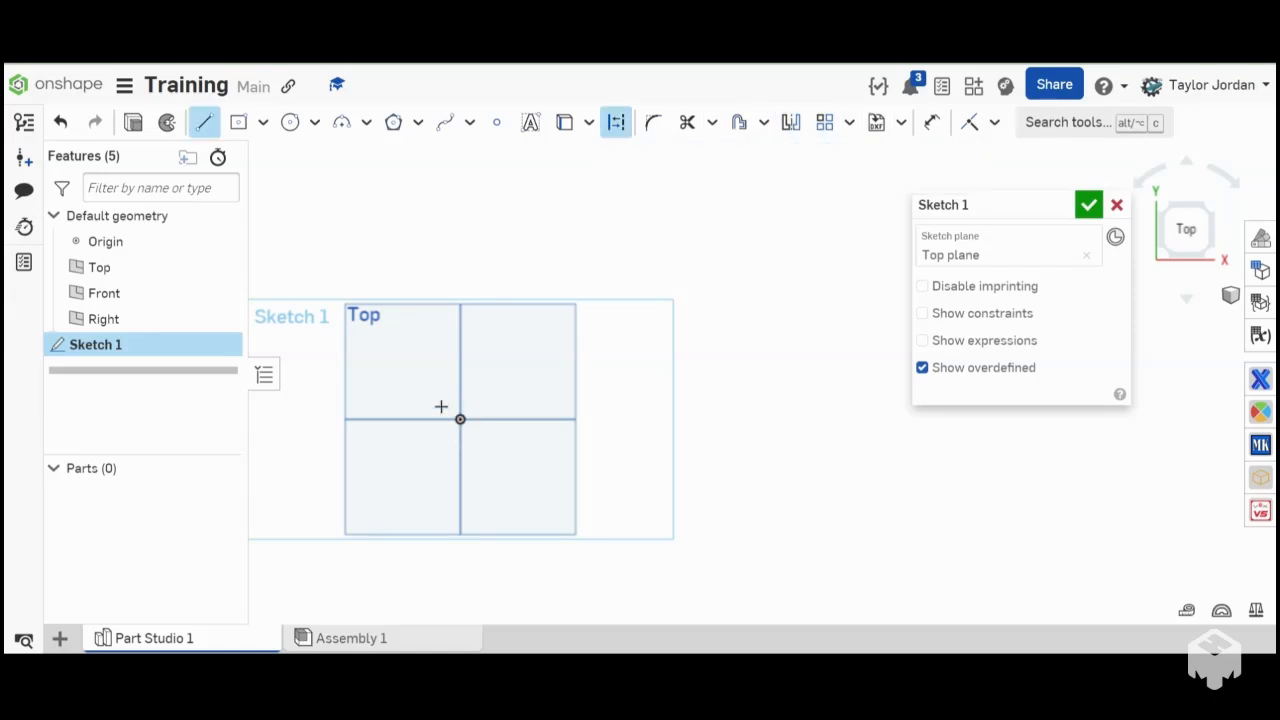
pyautogui.click(459, 418)
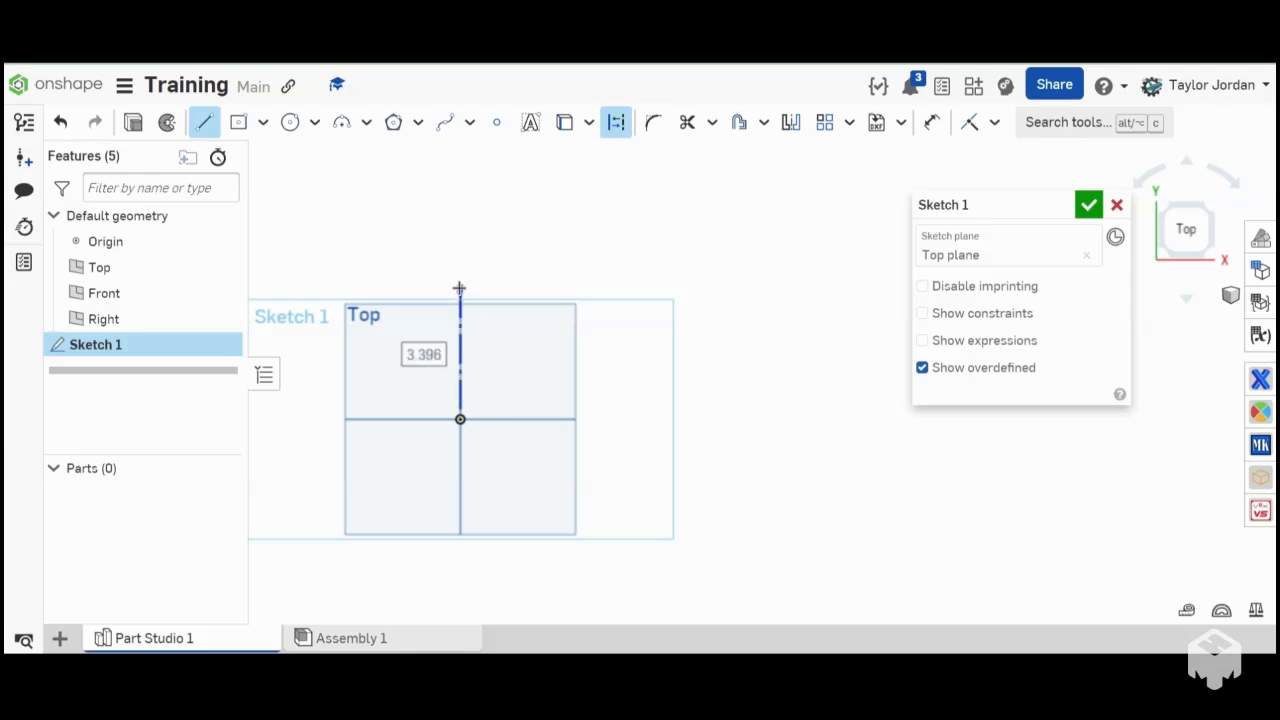
pyautogui.click(460, 288)
pyautogui.press('Escape')
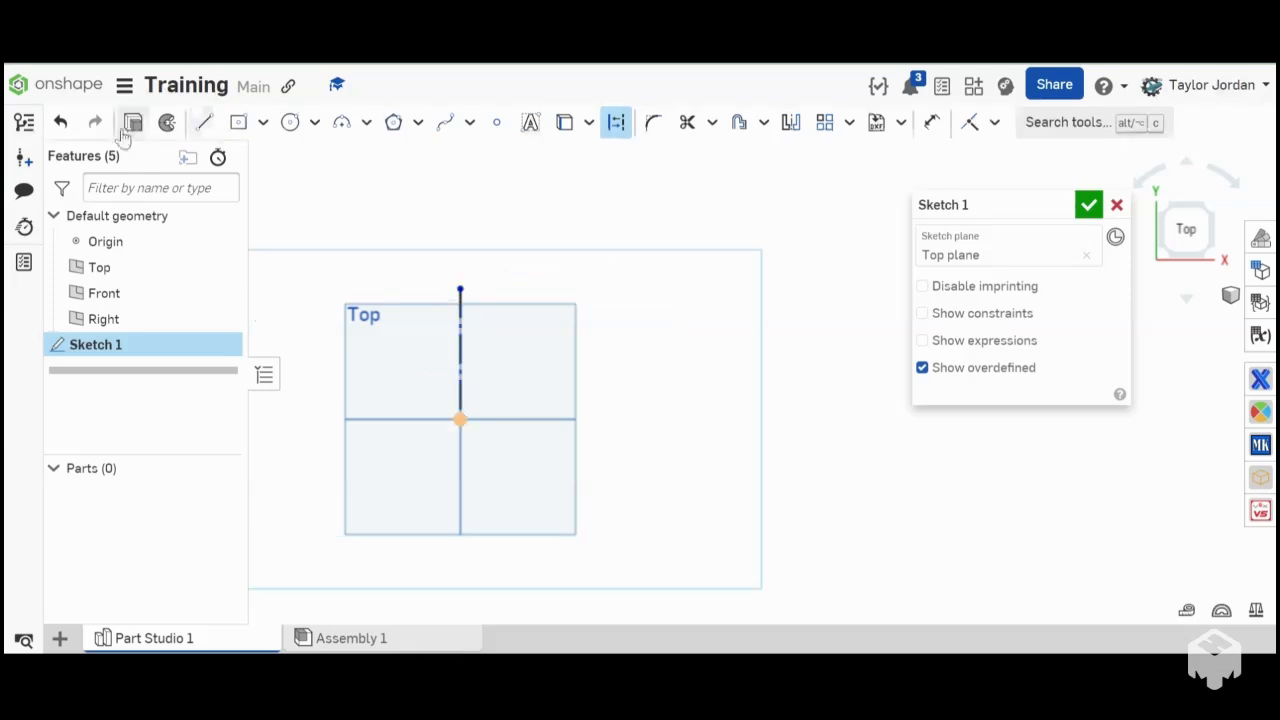
# - Draw a center point construction circle to the left of the vertical line, with its centre level with the origin
pyautogui.click(289, 122)
pyautogui.click(338, 418)
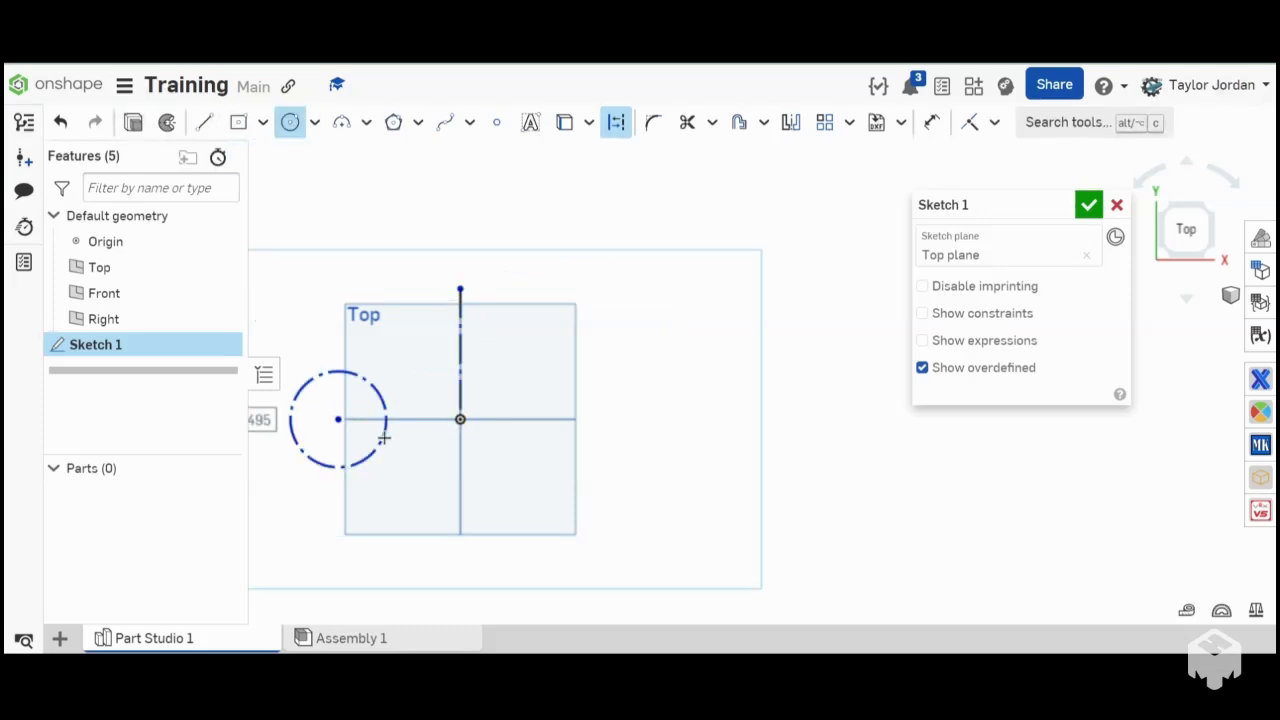
pyautogui.press('l')
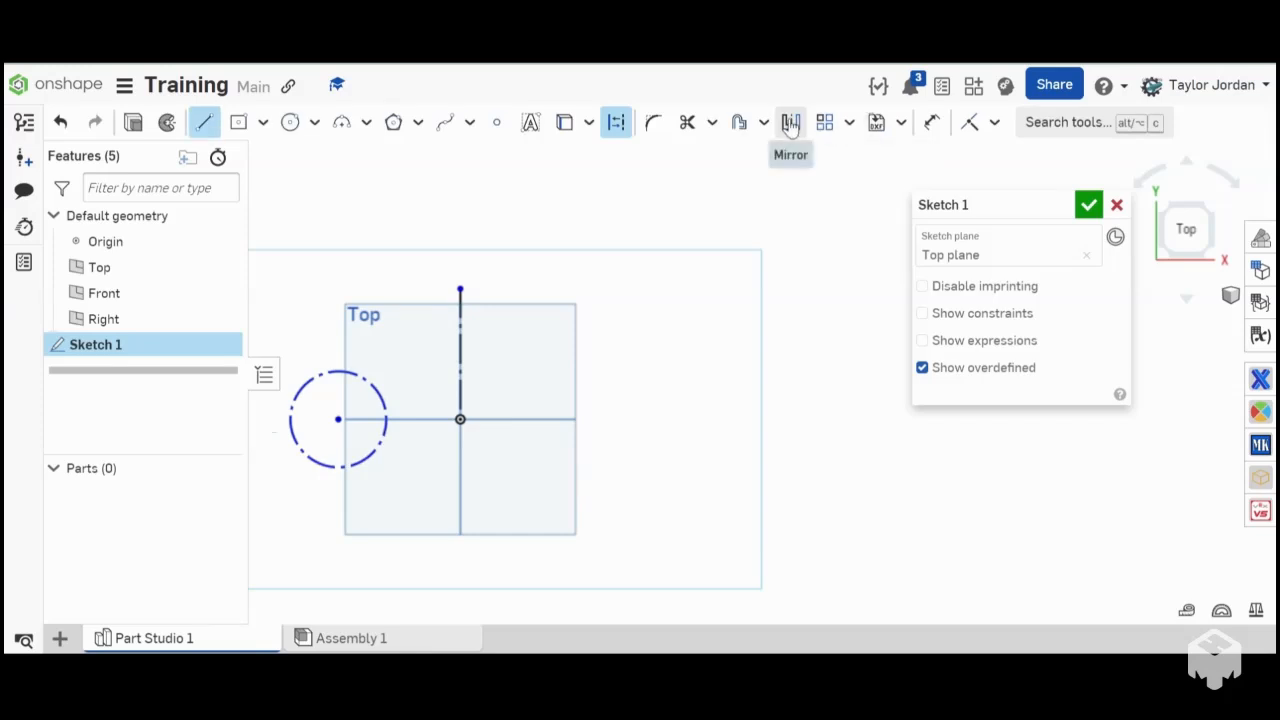
# - Mirror the construction circle across the vertical construction line
pyautogui.click(790, 122)
pyautogui.click(460, 373)
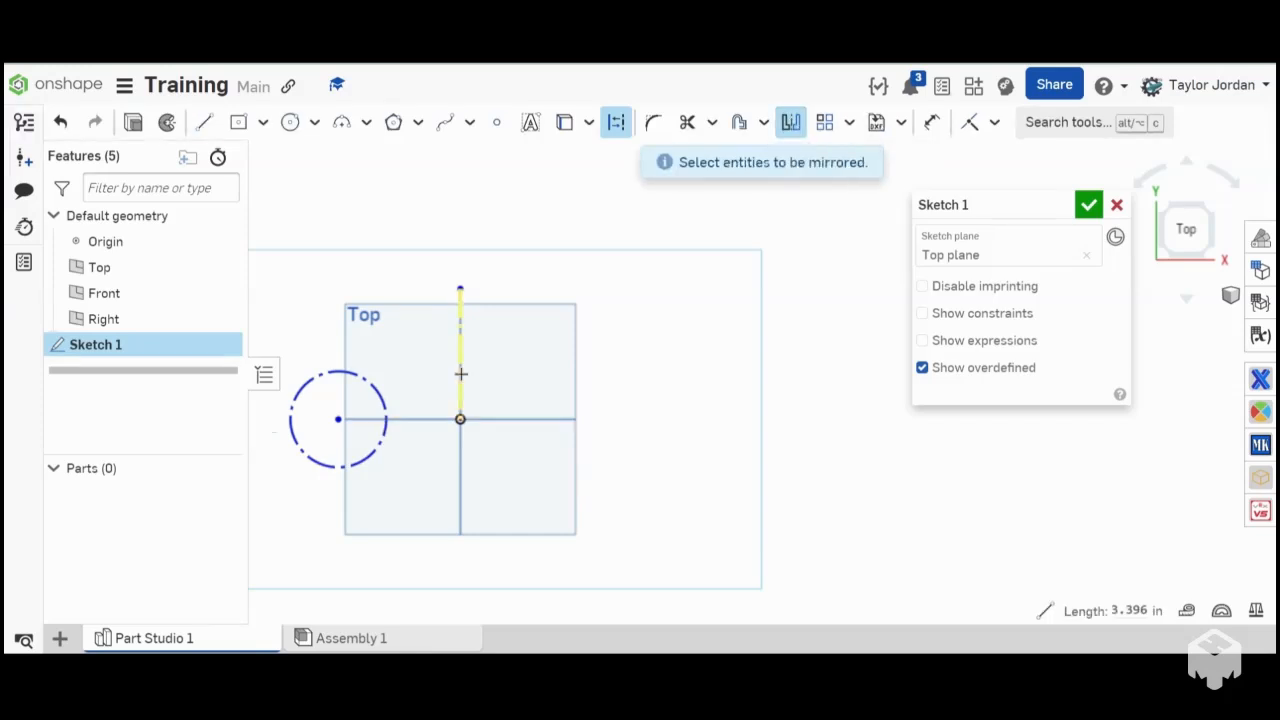
pyautogui.click(386, 398)
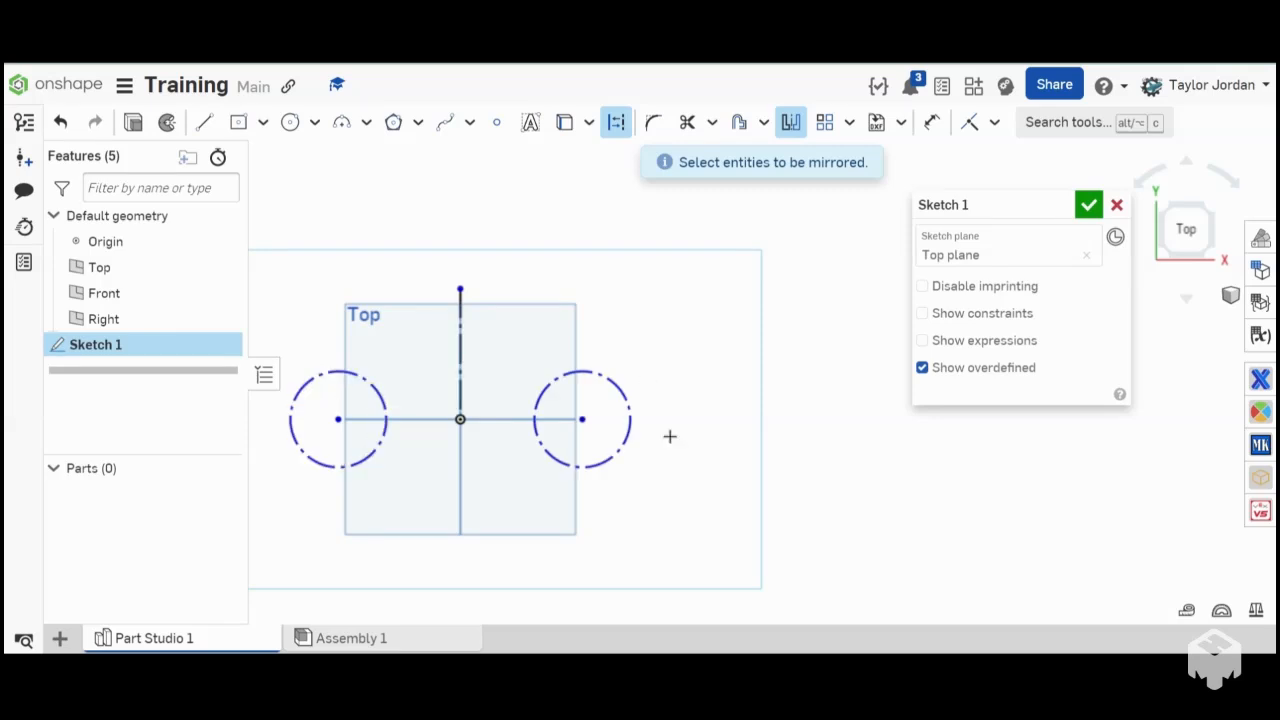
pyautogui.click(790, 122)
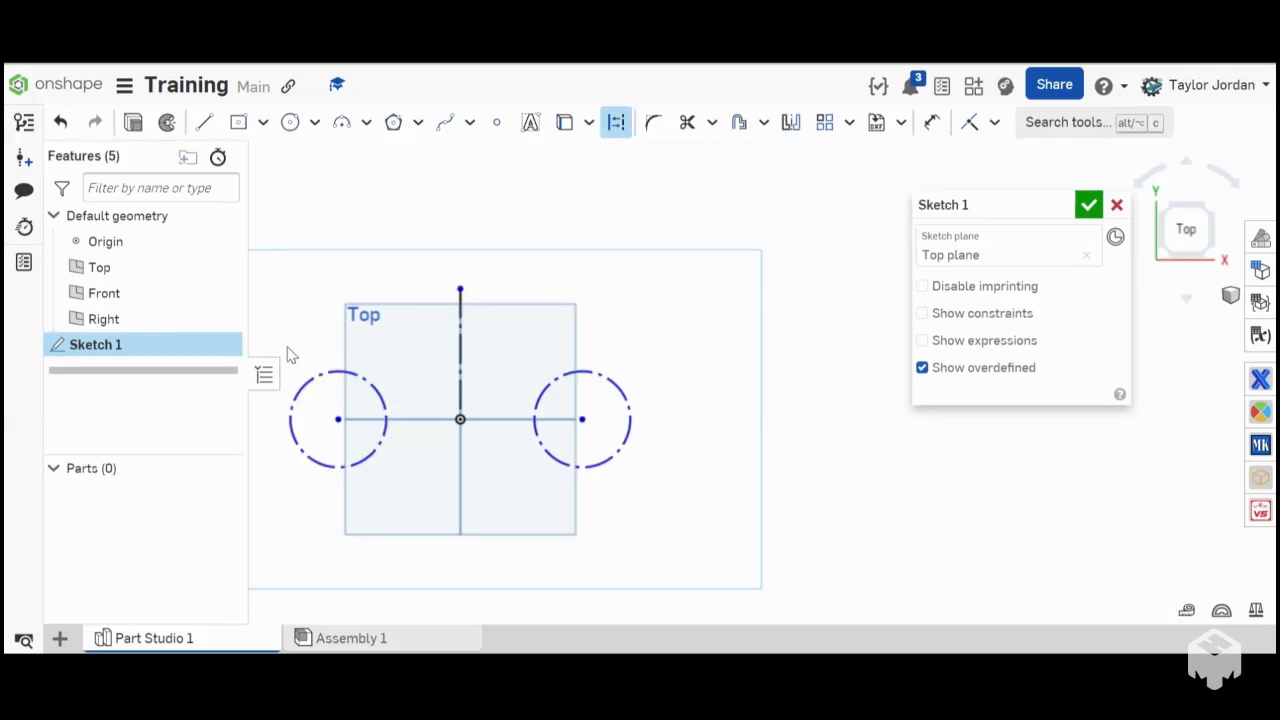
# - Delete the original circle and its mirrored copy, keeping the vertical construction line
pyautogui.moveTo(286, 337); pyautogui.dragTo(449, 506)
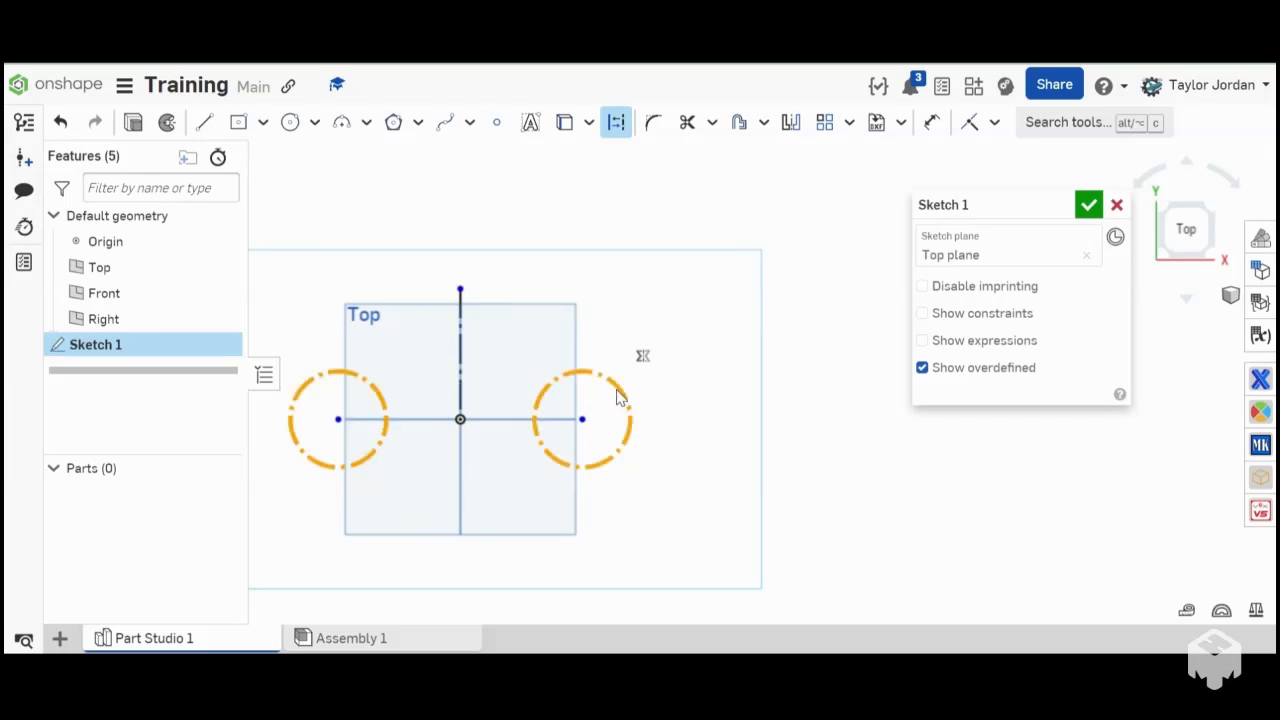
pyautogui.press('Escape')
# - Draw a center point circle about 4.208 in in diameter, above and to the left of the origin
pyautogui.click(849, 122)
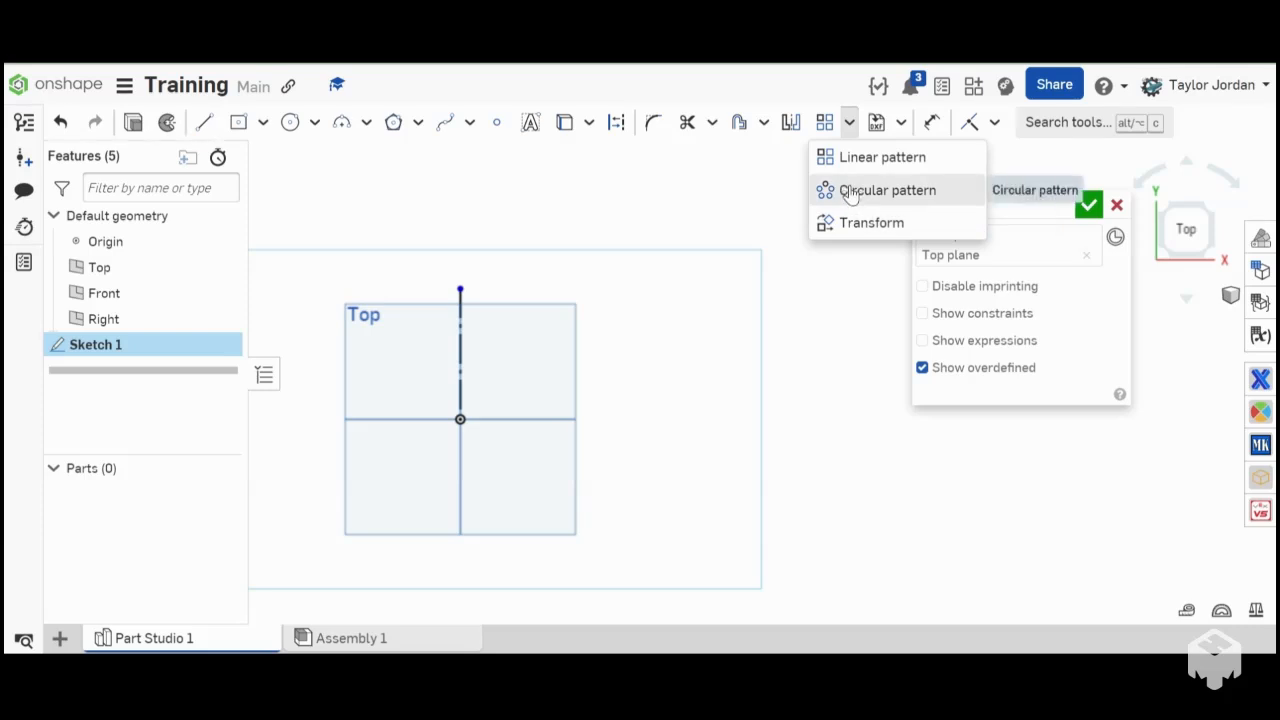
pyautogui.click(846, 158)
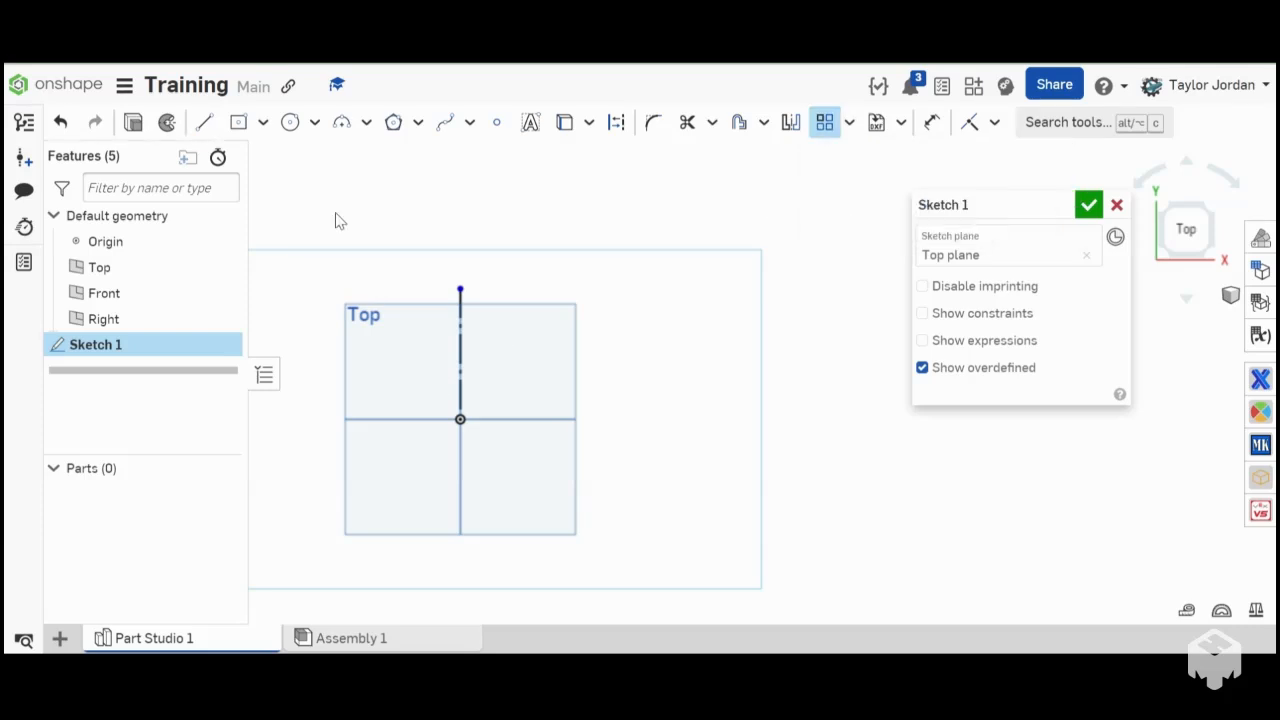
pyautogui.click(290, 122)
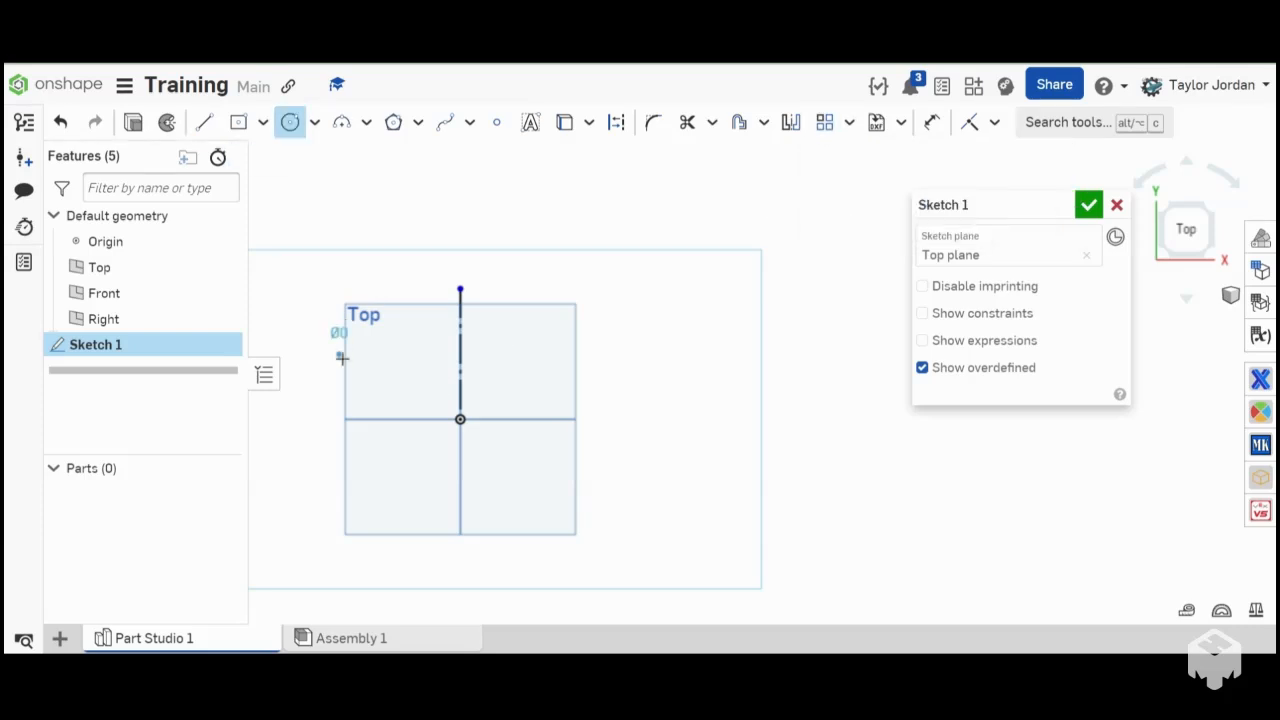
pyautogui.click(340, 354)
pyautogui.click(396, 297)
pyautogui.press('Escape')
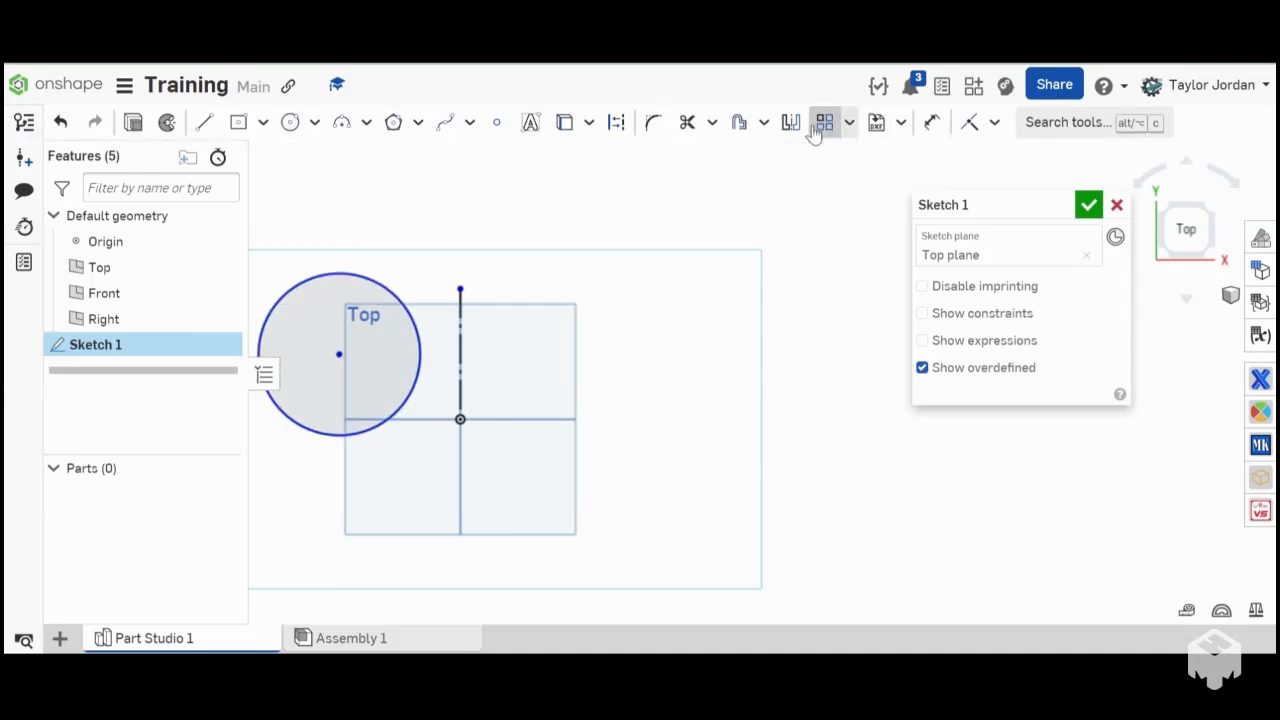
# - Create a linear pattern of the circle along the horizontal direction, trying 10 instances and settling on 5
pyautogui.click(818, 126)
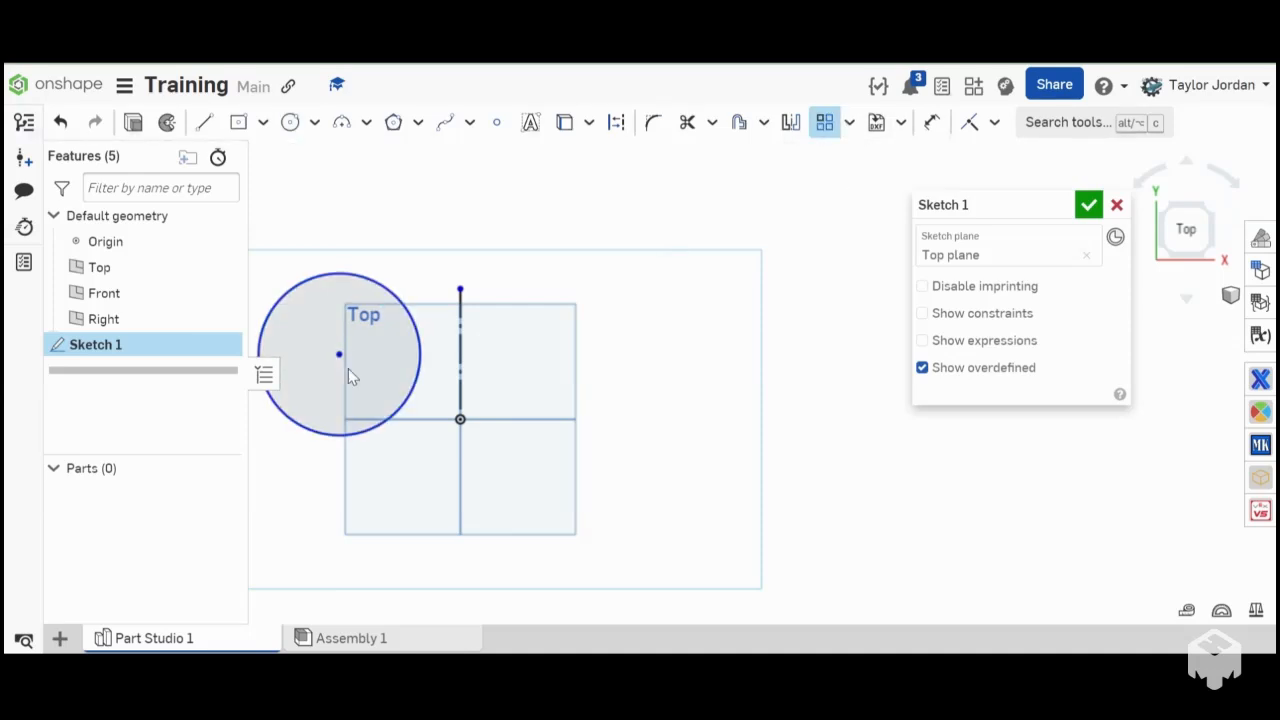
pyautogui.click(390, 292)
pyautogui.scroll(-5, 392, 298)
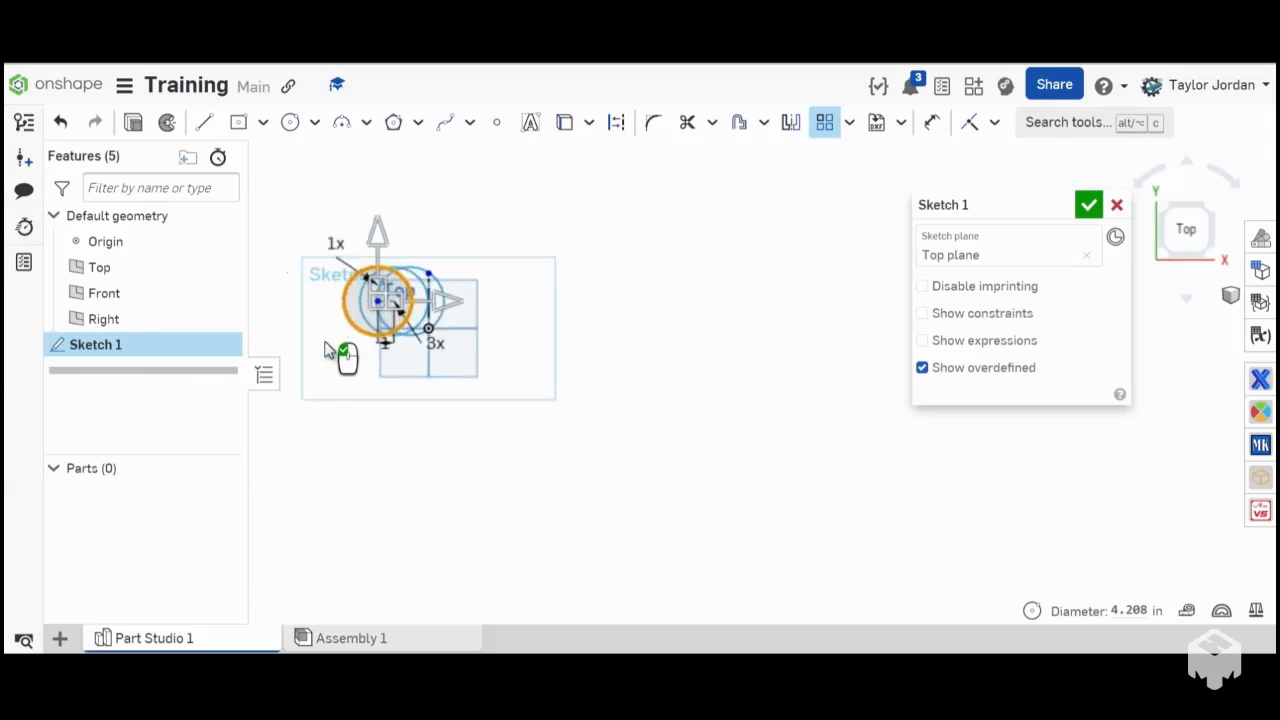
pyautogui.scroll(5, 324, 341)
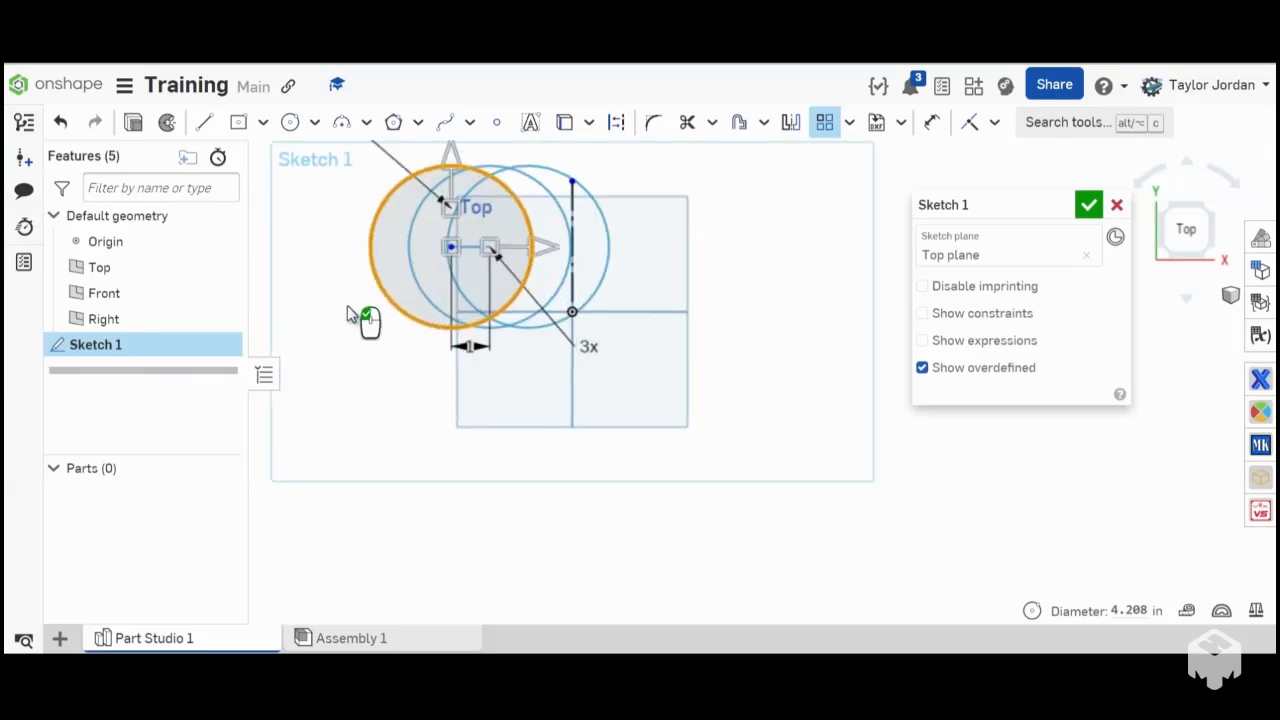
pyautogui.doubleClick(593, 348)
pyautogui.write('10')
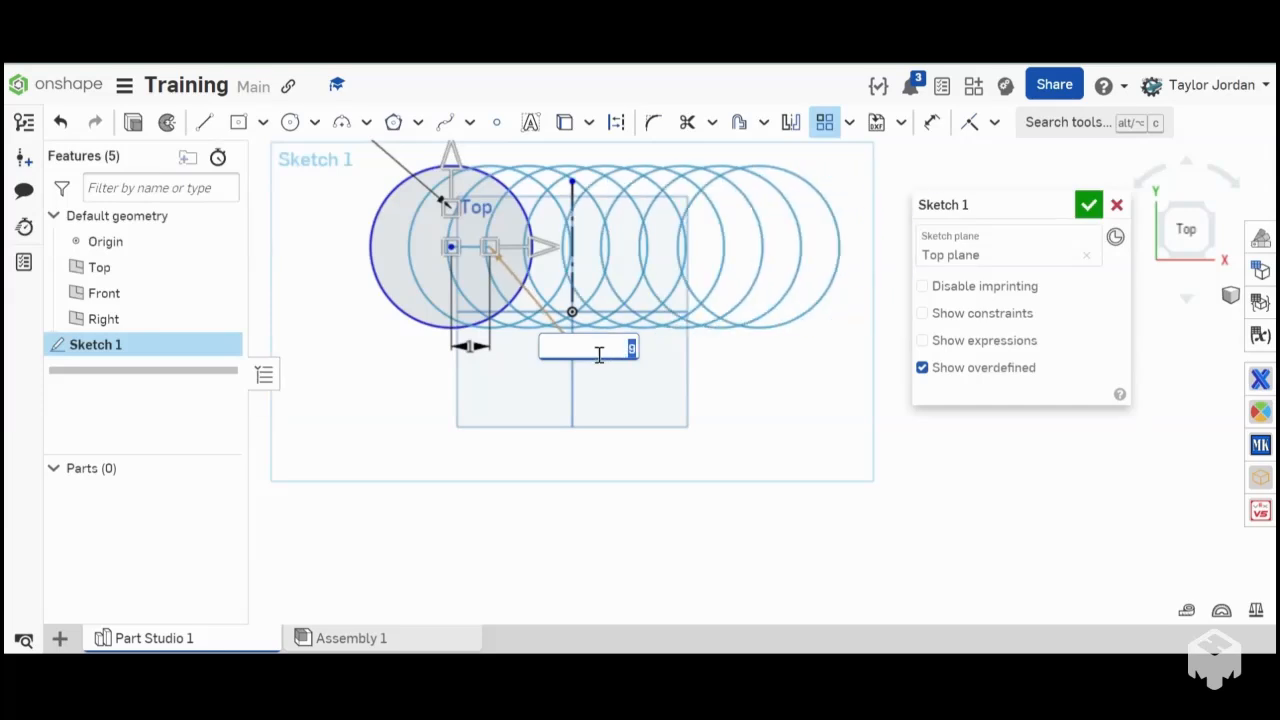
pyautogui.write('5')
pyautogui.scroll(-1, 591, 365)
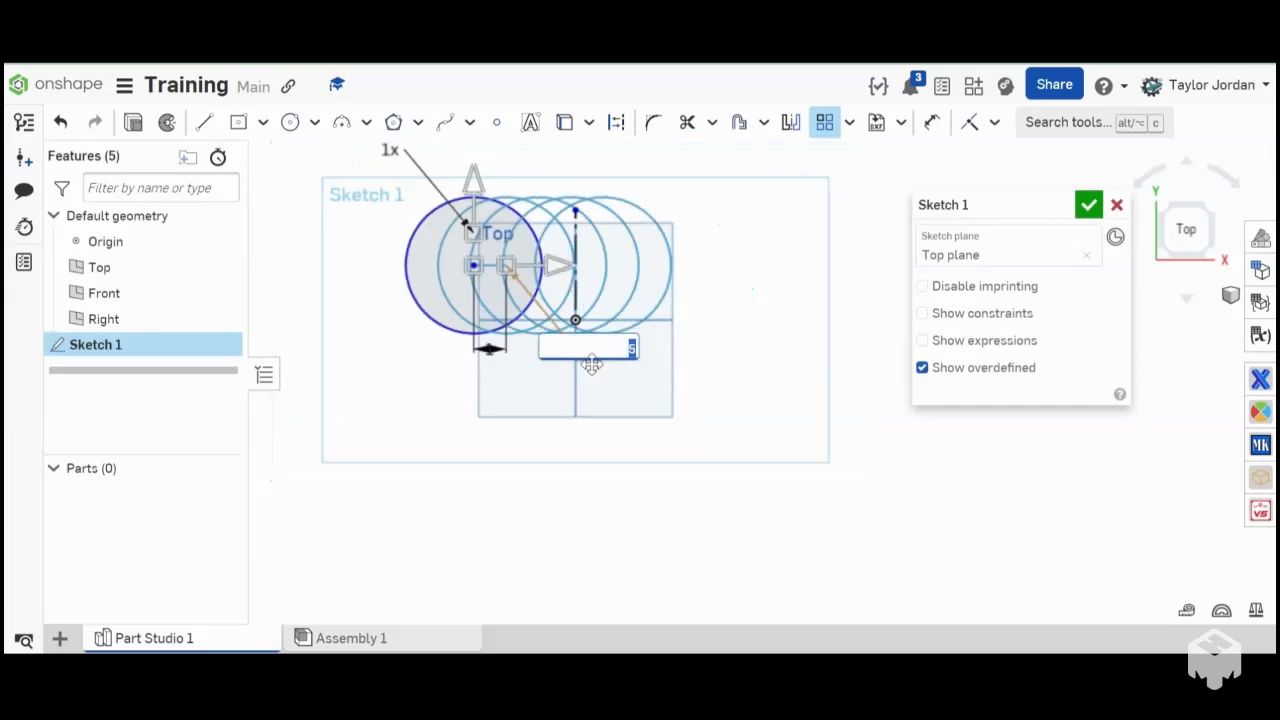
# - Set the linear pattern's horizontal spacing to 6 in and complete the pattern
pyautogui.doubleClick(490, 350)
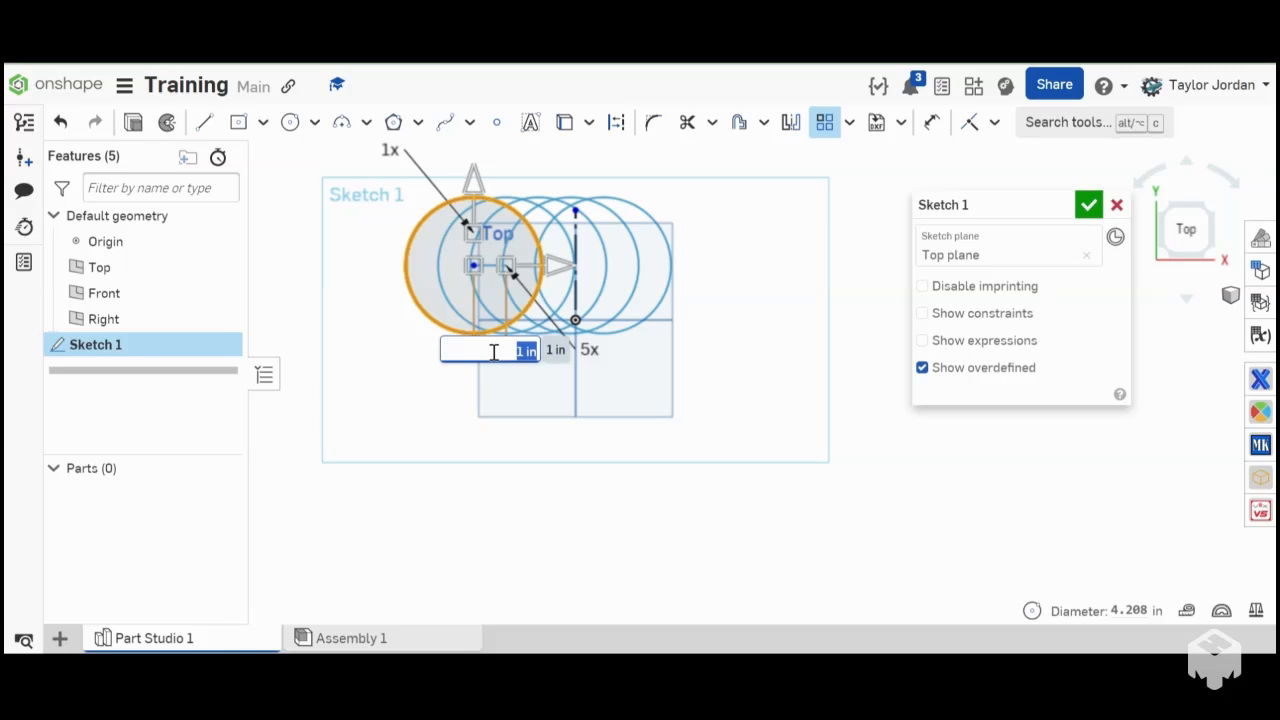
pyautogui.press('Return')
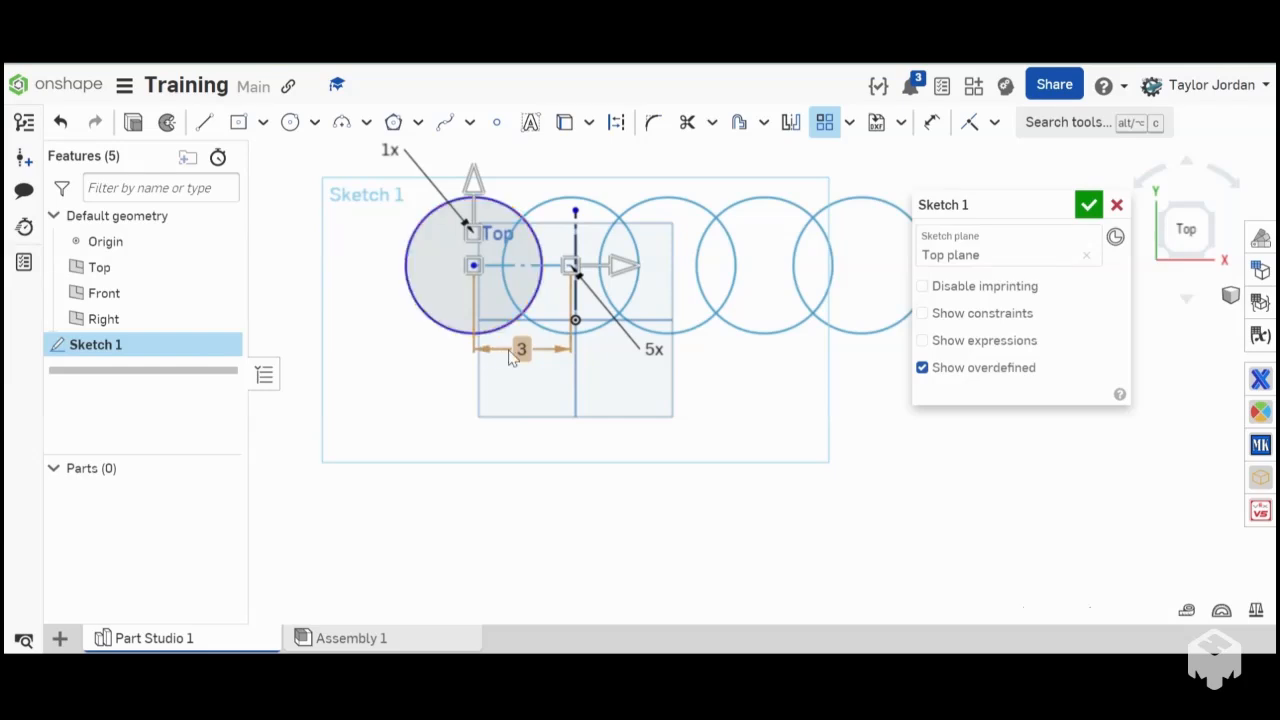
pyautogui.doubleClick(512, 352)
pyautogui.write('6')
pyautogui.press('Return')
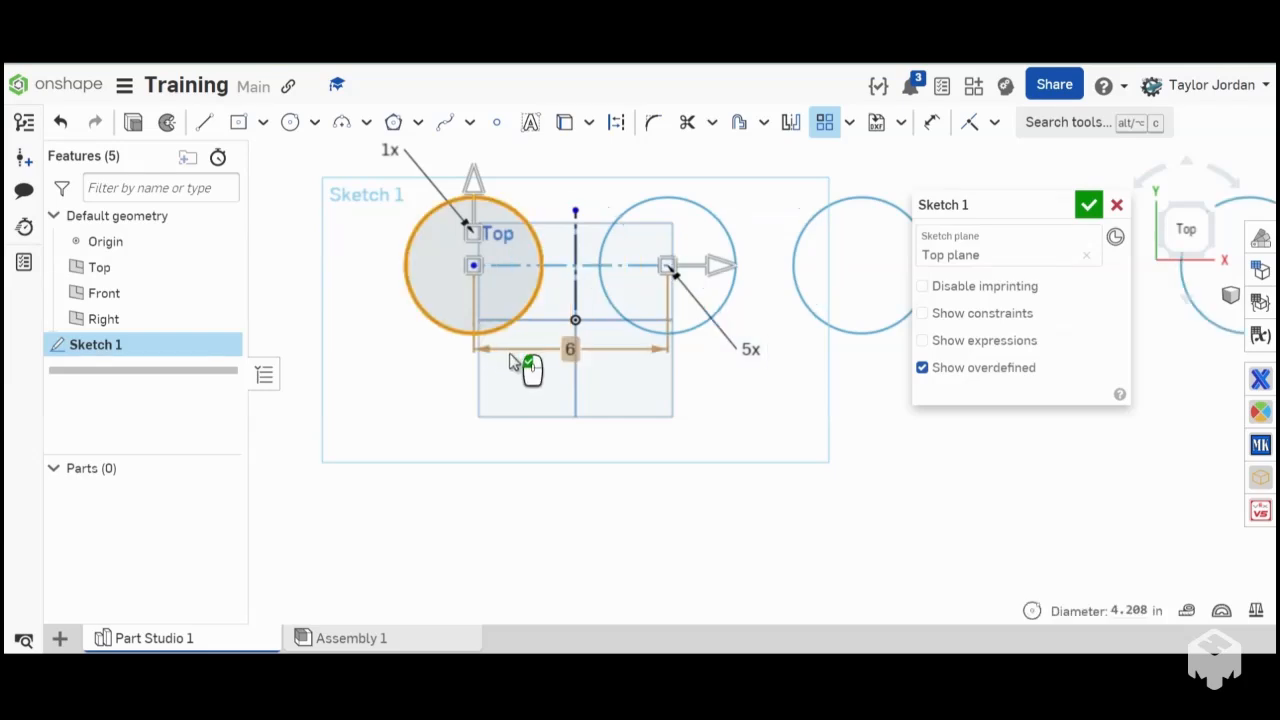
pyautogui.scroll(-5, 680, 445)
pyautogui.scroll(5, 649, 442)
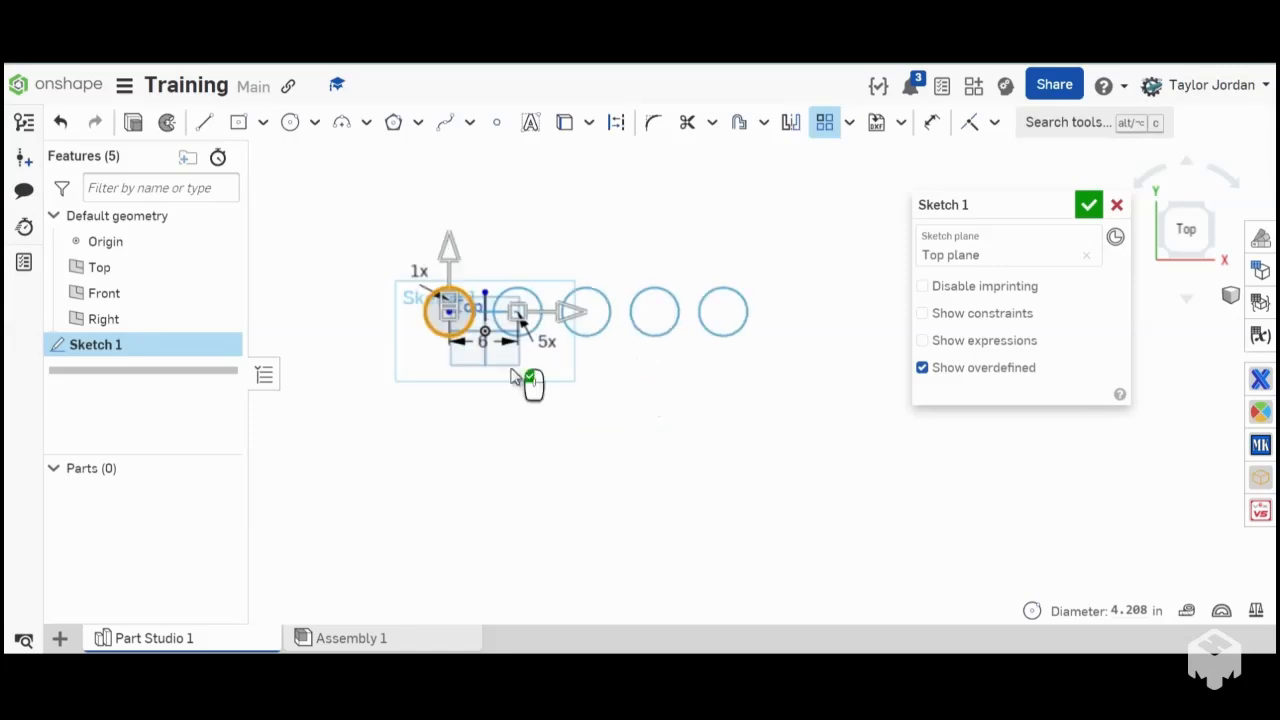
pyautogui.scroll(5, 478, 285)
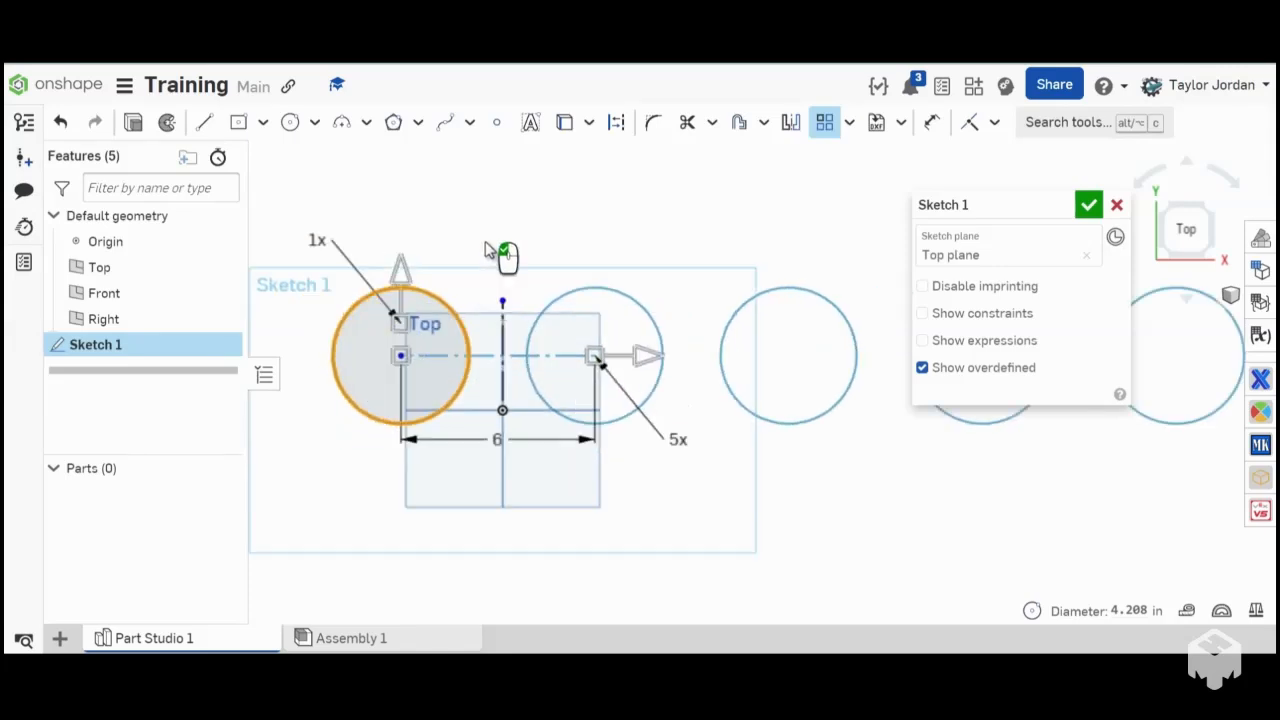
pyautogui.click(485, 243)
# - Move the row of patterned circles below the origin by its first circle
pyautogui.scroll(-5, 485, 243)
pyautogui.scroll(5, 452, 290)
pyautogui.moveTo(459, 268); pyautogui.dragTo(453, 398)
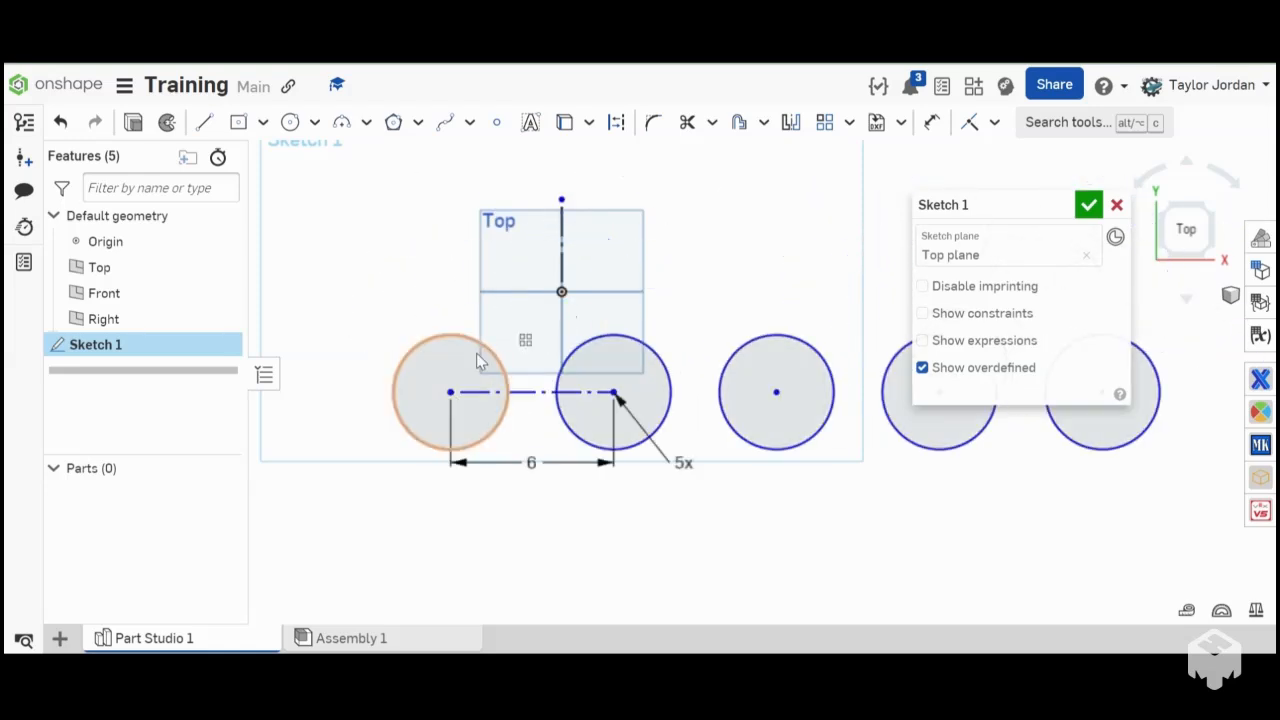
pyautogui.moveTo(478, 349)
pyautogui.mouseDown()
pyautogui.moveTo(441, 391)
pyautogui.moveTo(496, 344)
pyautogui.moveTo(471, 354)
pyautogui.moveTo(473, 368)
pyautogui.mouseUp()
# - Delete the whole row of patterned circles, keeping the vertical construction line
pyautogui.scroll(-6, 375, 376)
pyautogui.scroll(4, 375, 373)
pyautogui.moveTo(358, 342); pyautogui.dragTo(857, 450)
pyautogui.press('Delete')
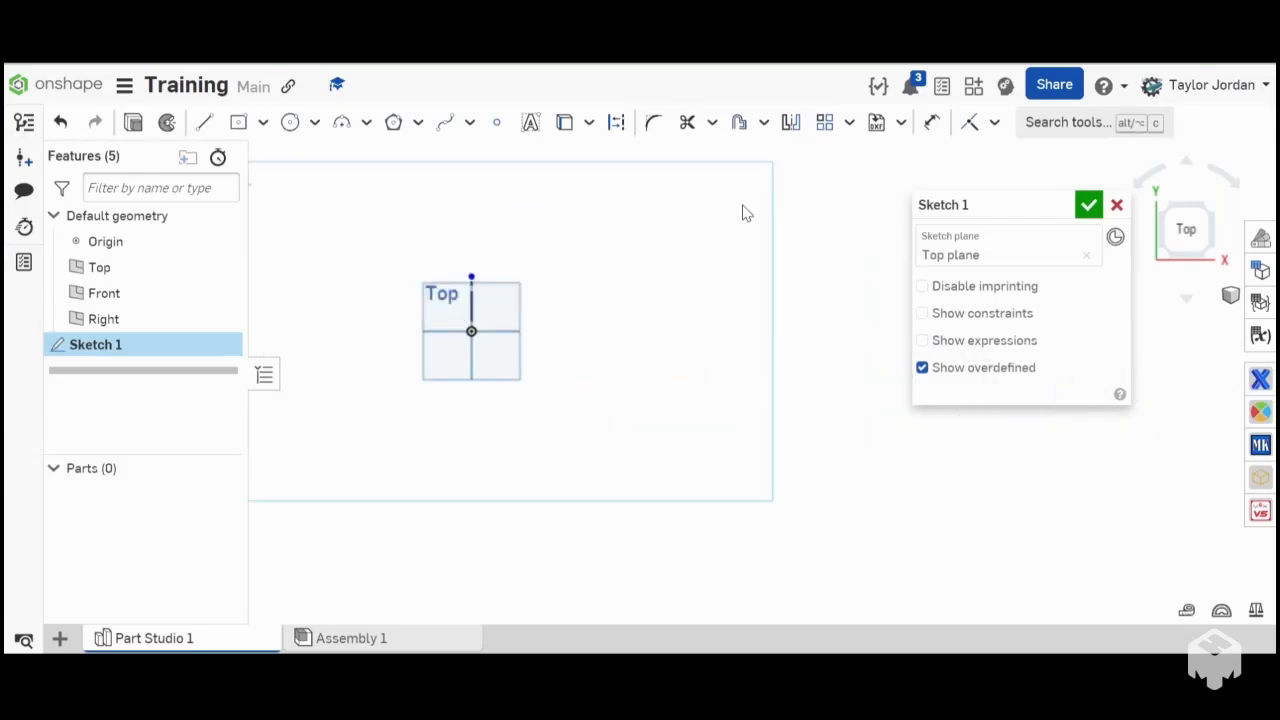
# - Draw a center point circle about 2.653 in in diameter, above and to the left of the origin
pyautogui.press('c')
pyautogui.scroll(3, 429, 303)
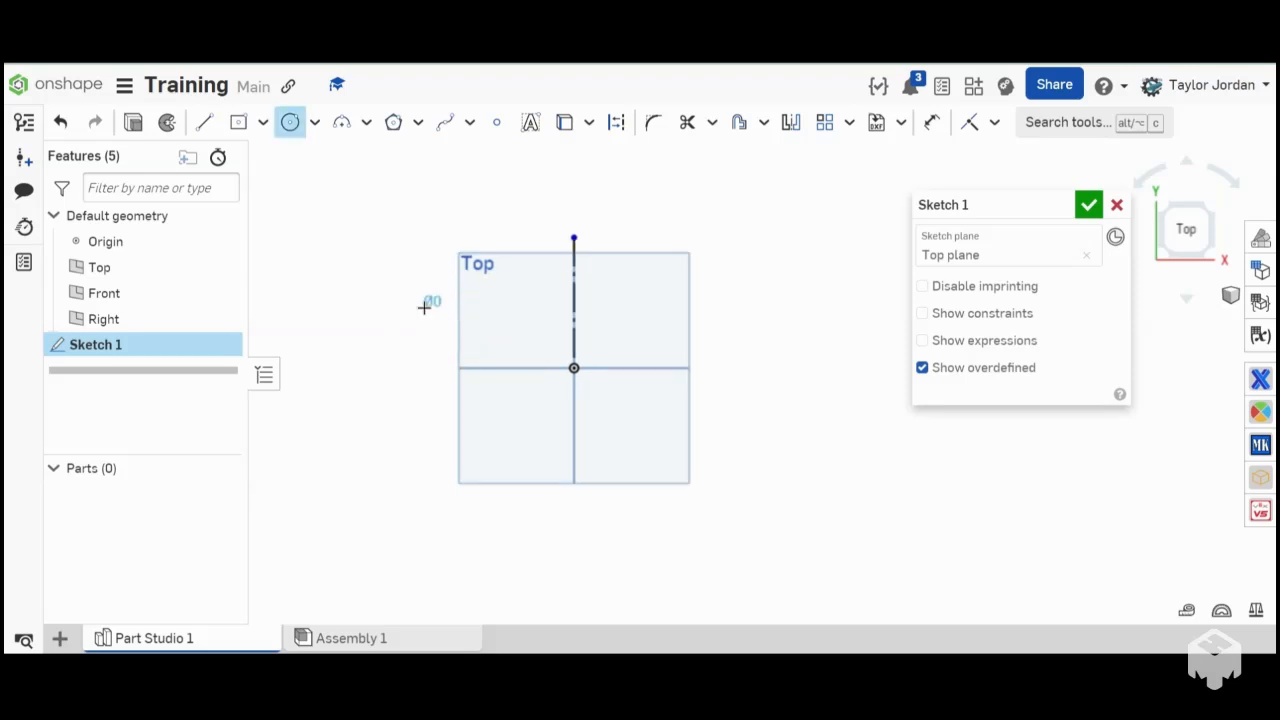
pyautogui.click(423, 307)
pyautogui.click(472, 325)
# - Set up a circular pattern of the circle, centred on the origin
pyautogui.click(849, 122)
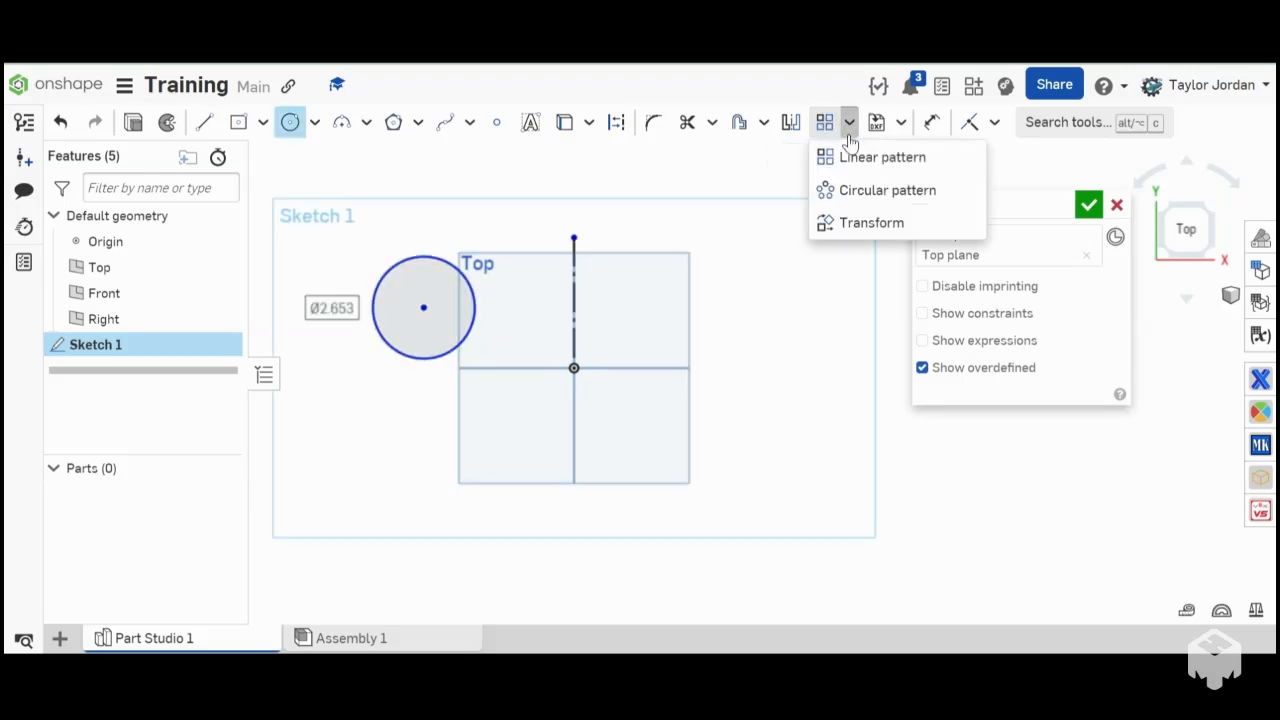
pyautogui.click(845, 189)
pyautogui.click(447, 309)
pyautogui.click(573, 368)
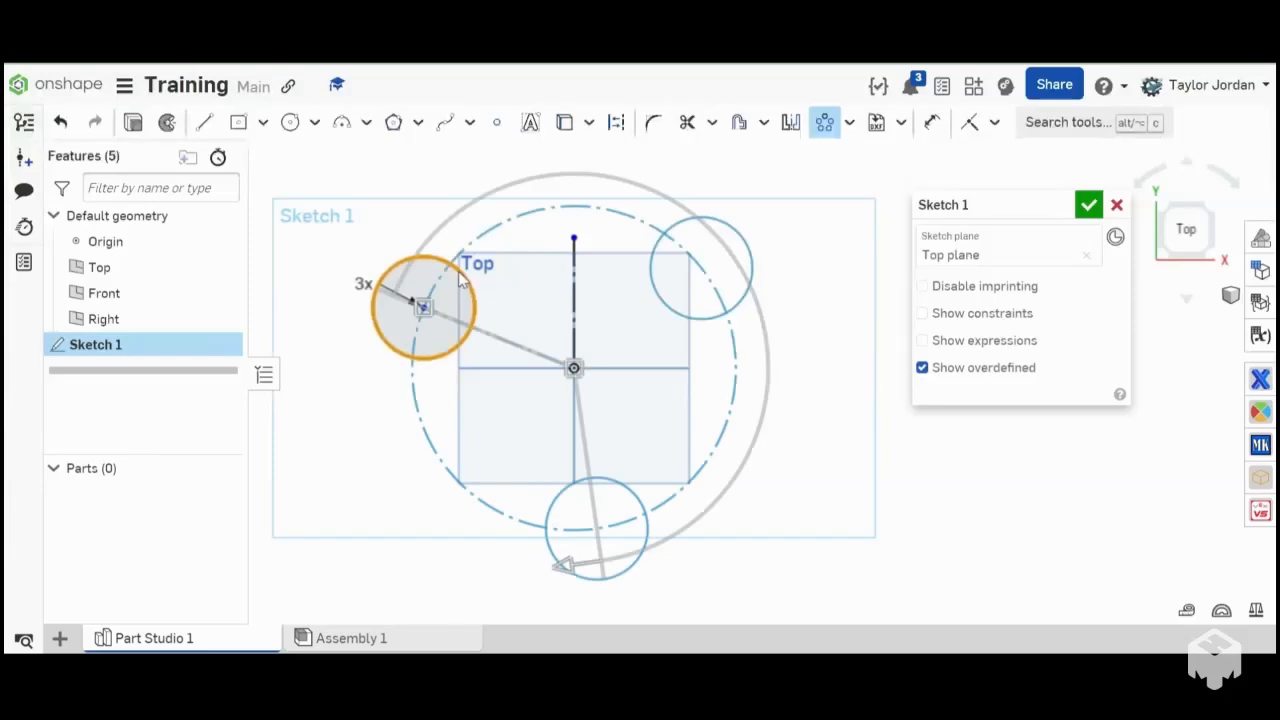
pyautogui.scroll(-2, 474, 313)
pyautogui.scroll(5, 526, 337)
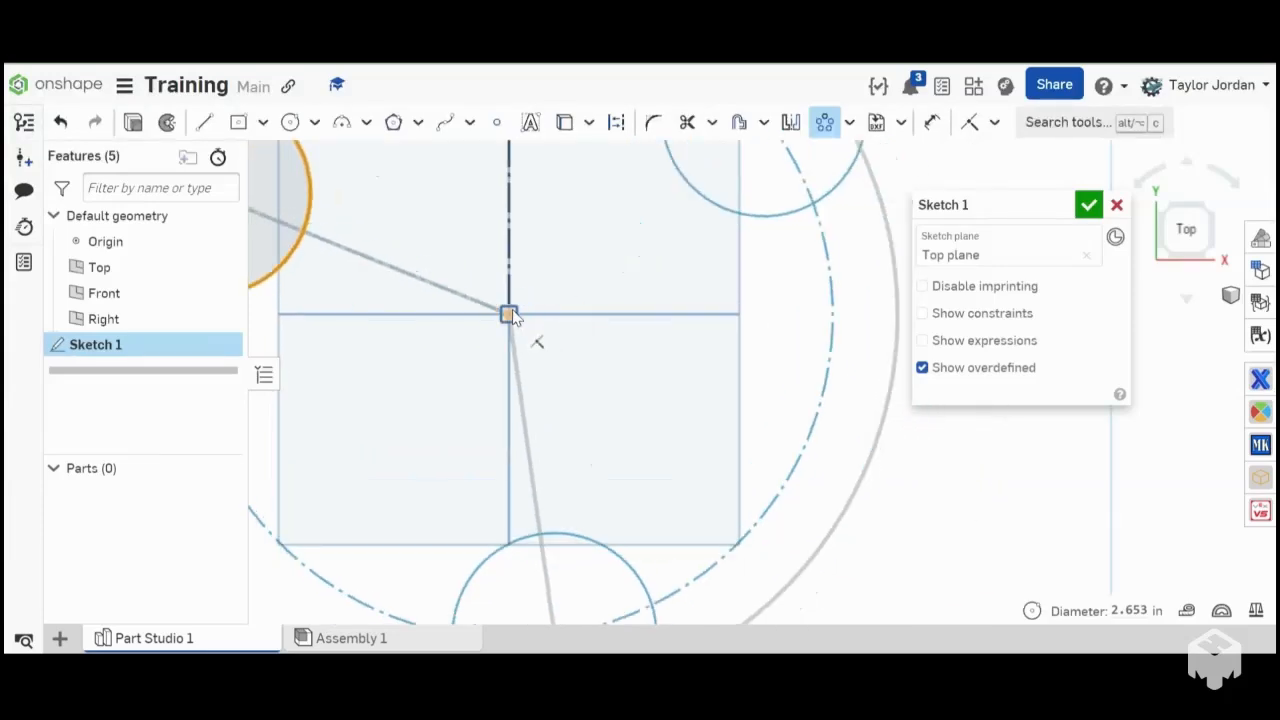
pyautogui.click(509, 315)
pyautogui.scroll(-5, 518, 318)
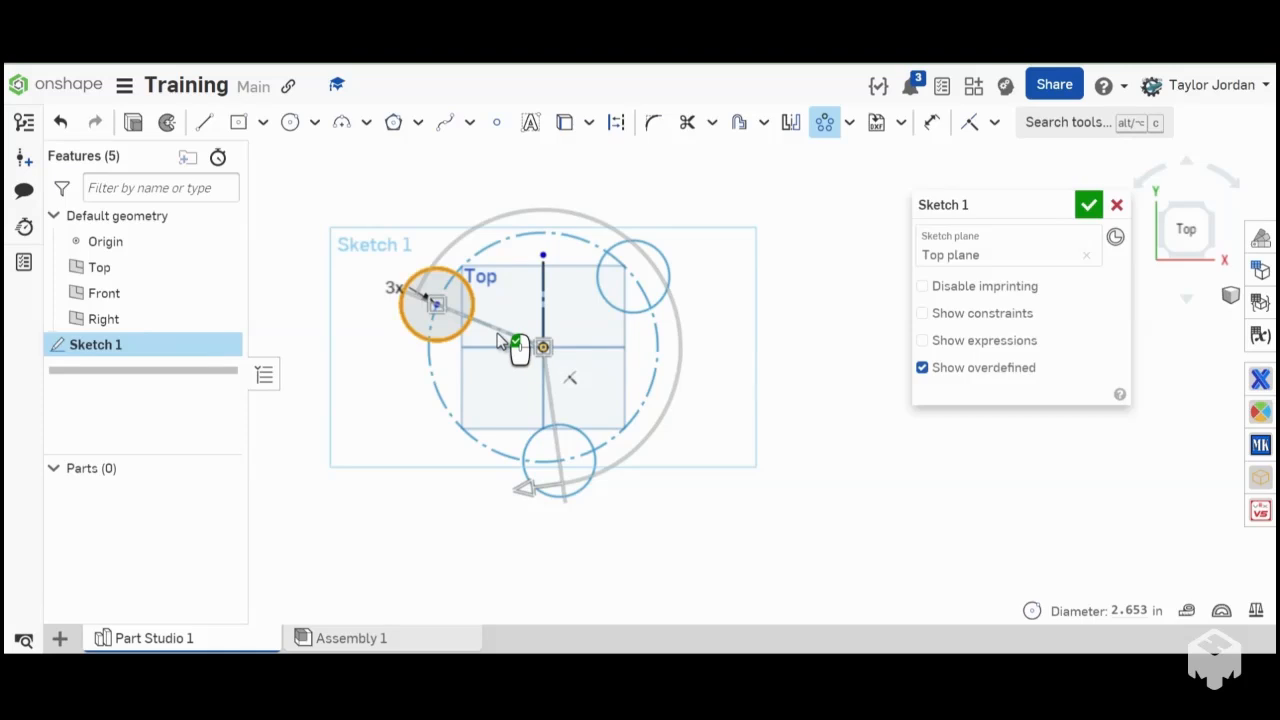
pyautogui.scroll(5, 545, 350)
pyautogui.moveTo(559, 354)
pyautogui.mouseDown(button='right')
pyautogui.moveTo(528, 352)
pyautogui.moveTo(558, 366)
pyautogui.mouseUp(button='right')
pyautogui.scroll(3, 528, 352)
pyautogui.scroll(-7, 528, 352)
pyautogui.scroll(-1, 528, 352)
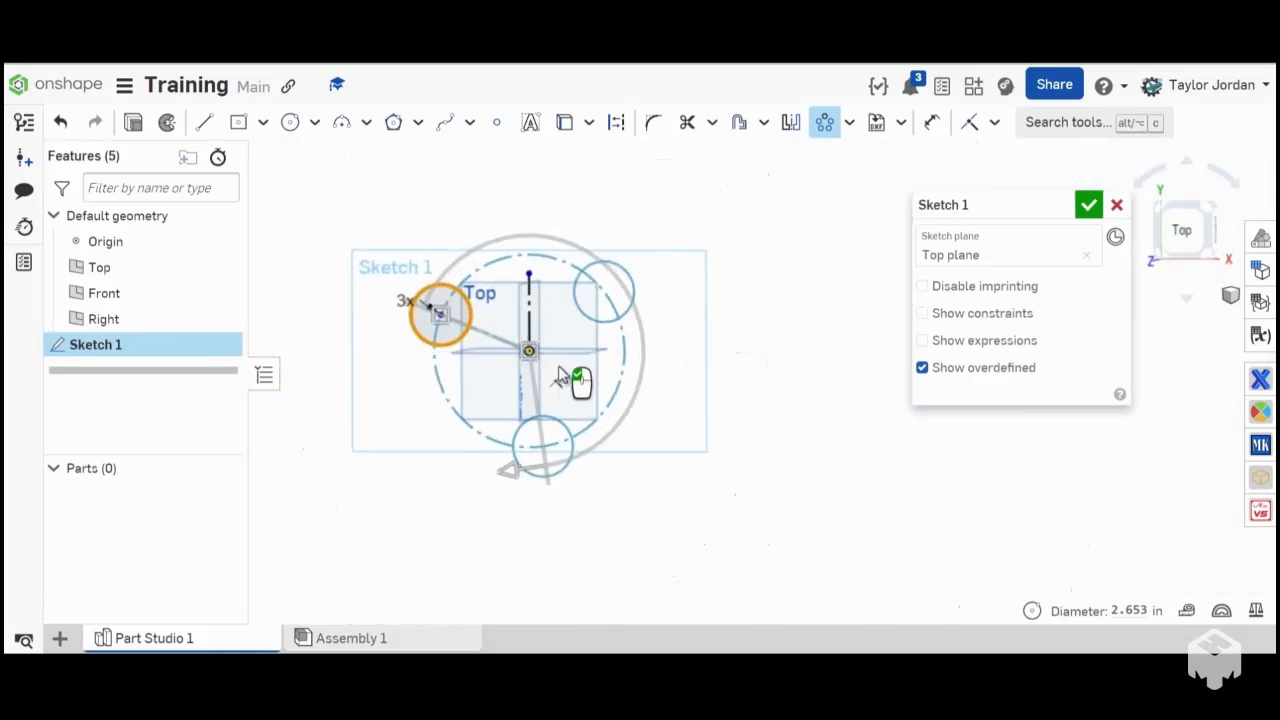
pyautogui.click(1180, 222)
pyautogui.scroll(5, 574, 380)
pyautogui.scroll(-7, 550, 385)
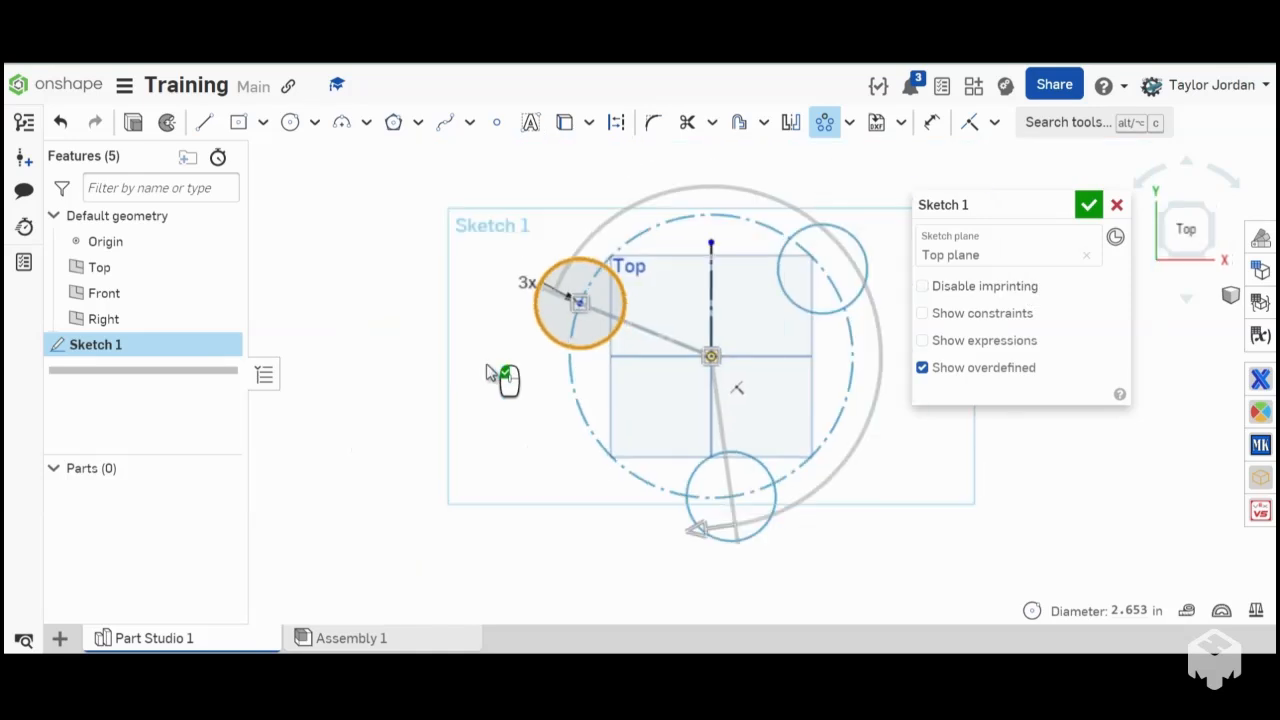
pyautogui.scroll(2, 528, 390)
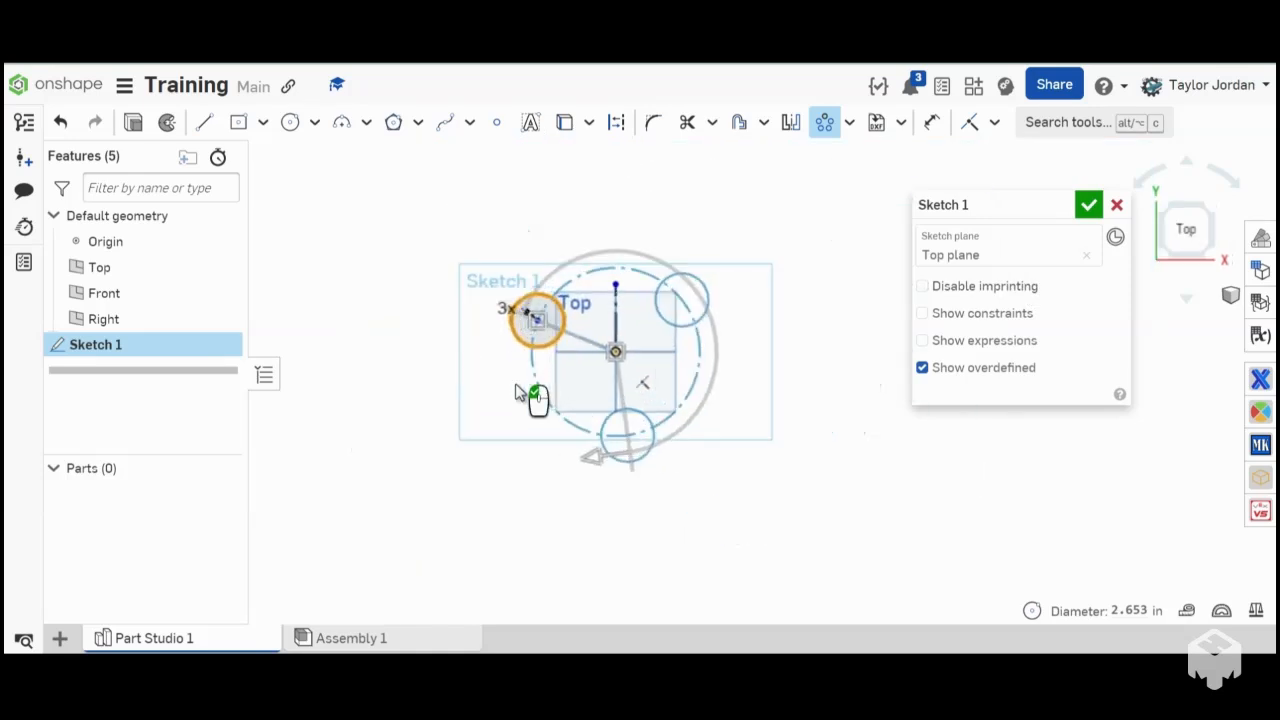
# - Reposition the circular pattern's instance count label below the circle and try several counts, including 4 and 9
pyautogui.moveTo(505, 314); pyautogui.dragTo(482, 424)
pyautogui.click(508, 457)
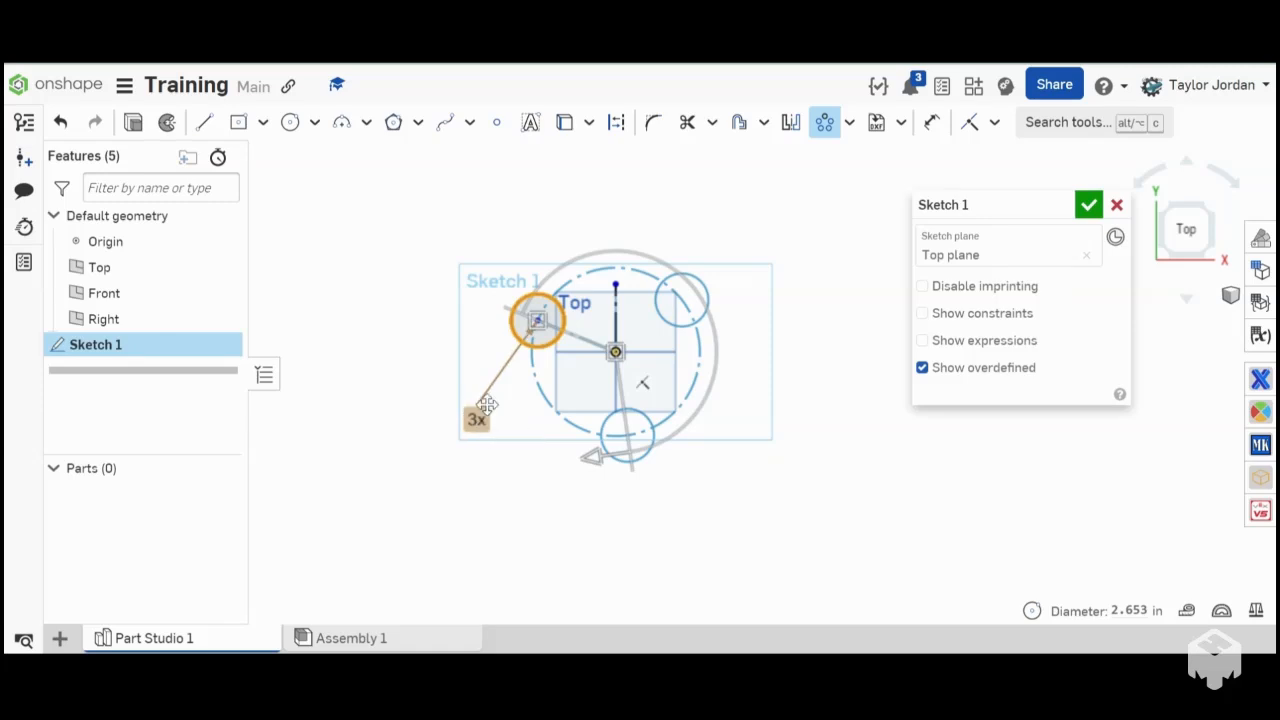
pyautogui.doubleClick(477, 418)
pyautogui.write('5')
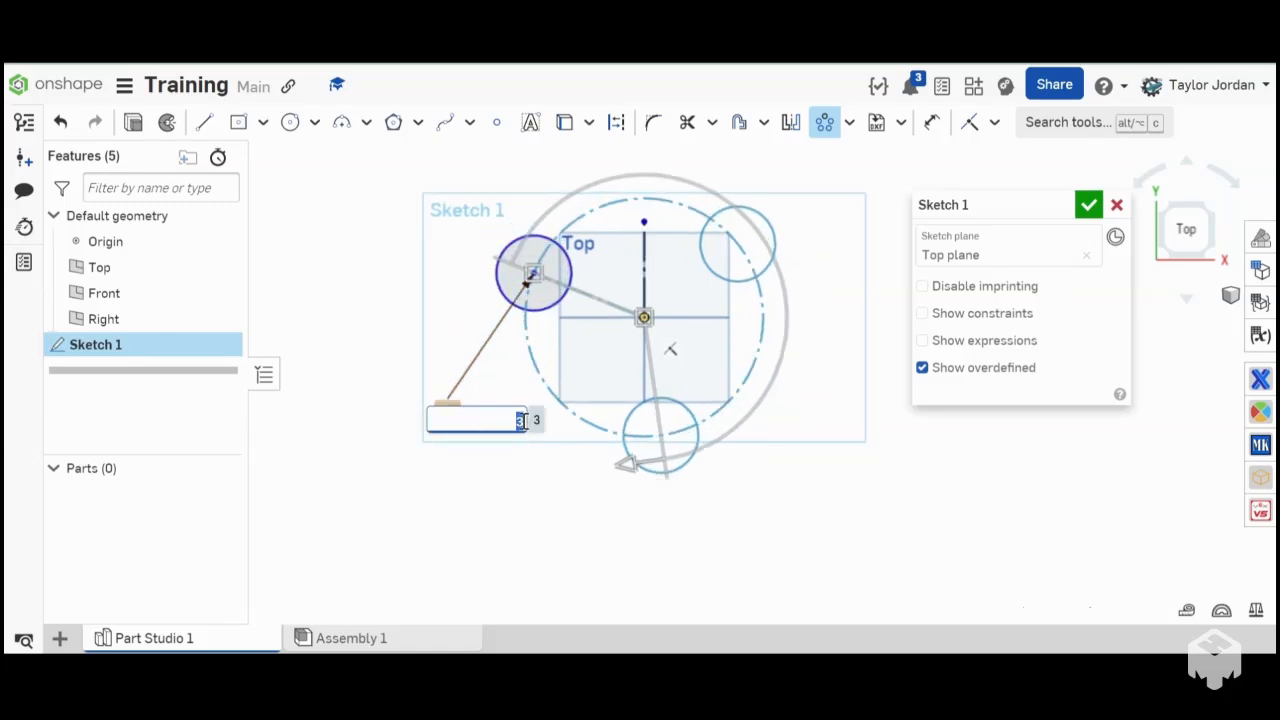
pyautogui.scroll(9, 522, 421)
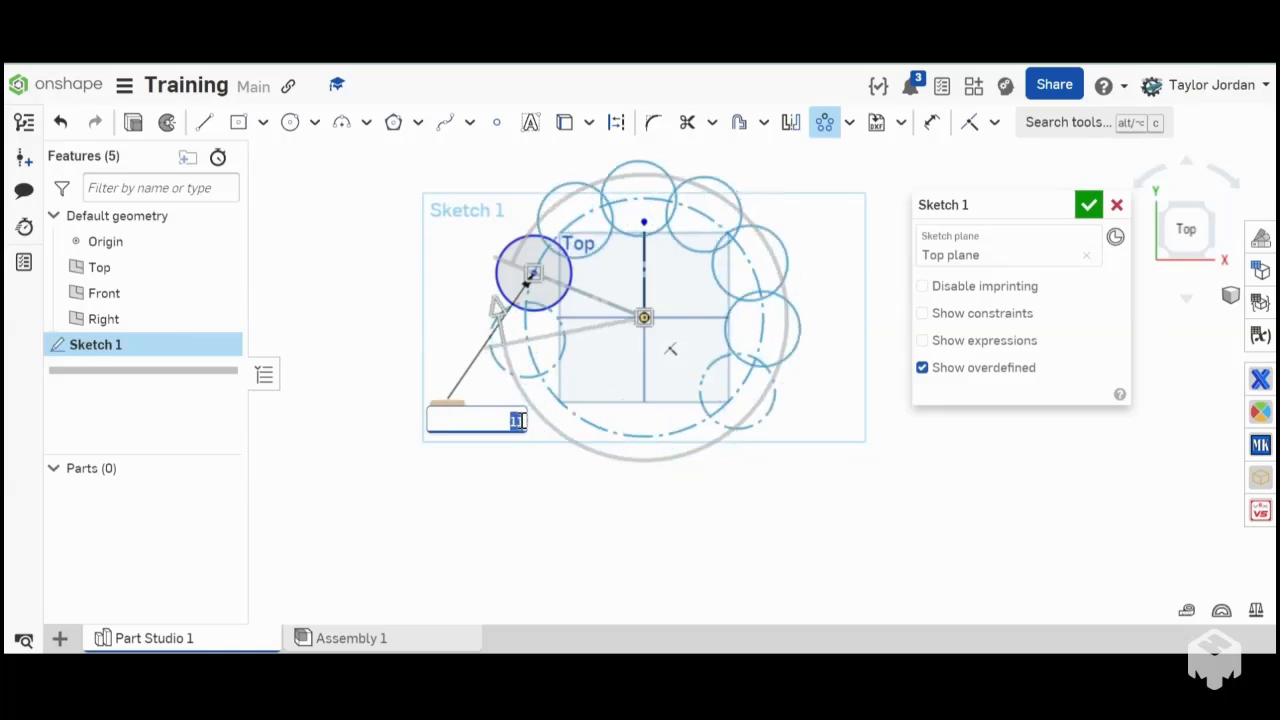
pyautogui.scroll(-3, 522, 421)
pyautogui.scroll(-8, 519, 421)
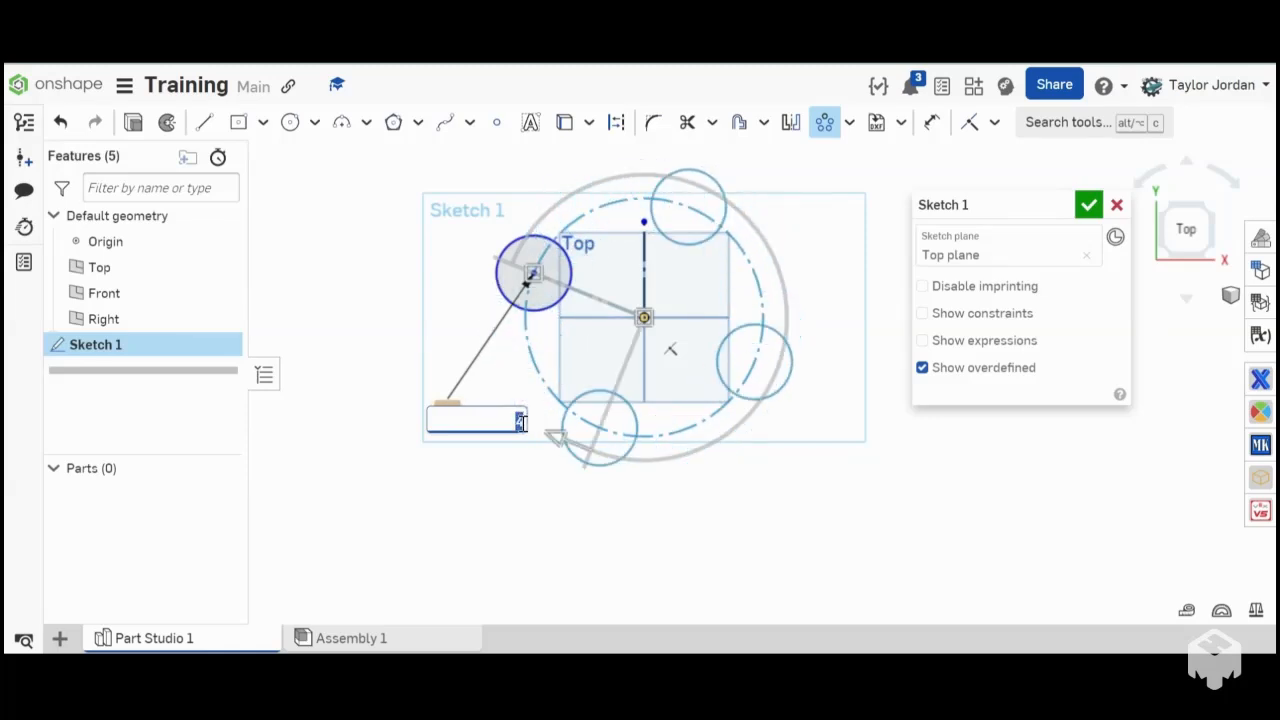
pyautogui.scroll(3, 520, 421)
pyautogui.scroll(3, 520, 421)
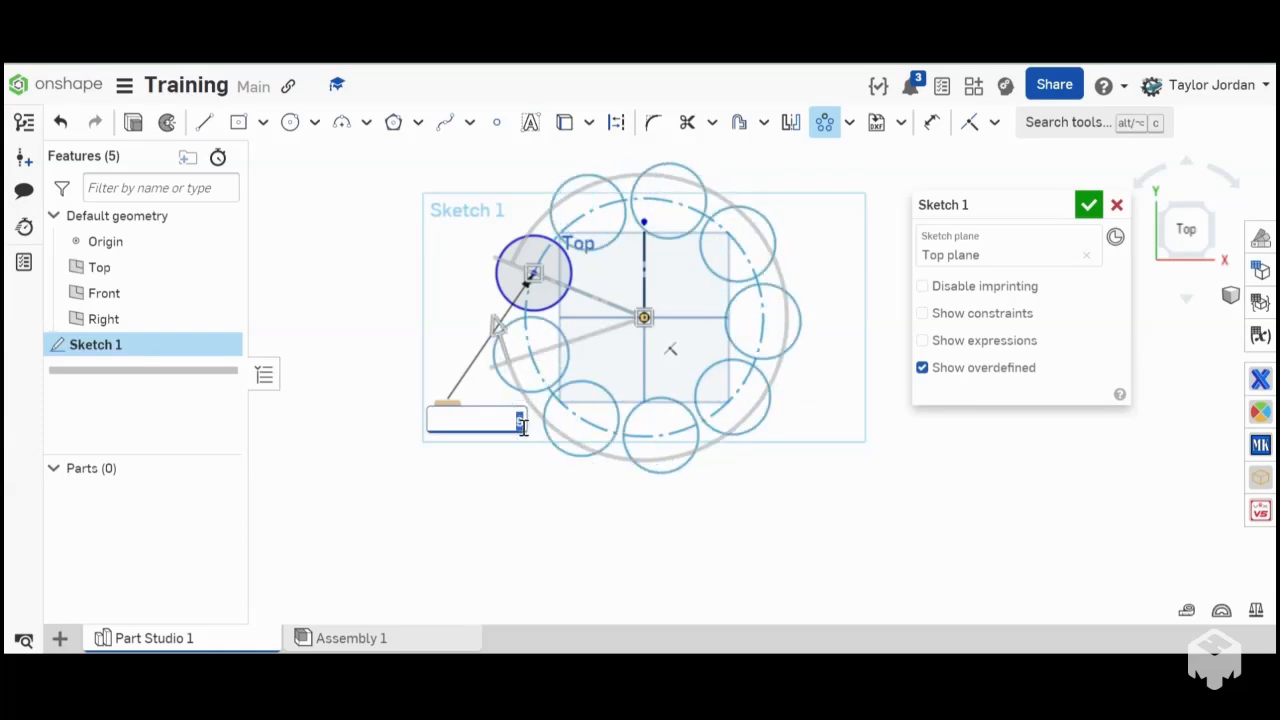
pyautogui.scroll(-7, 521, 427)
pyautogui.scroll(3, 521, 427)
# - Delete the remaining circle together with the vertical construction line
pyautogui.scroll(-2, 521, 427)
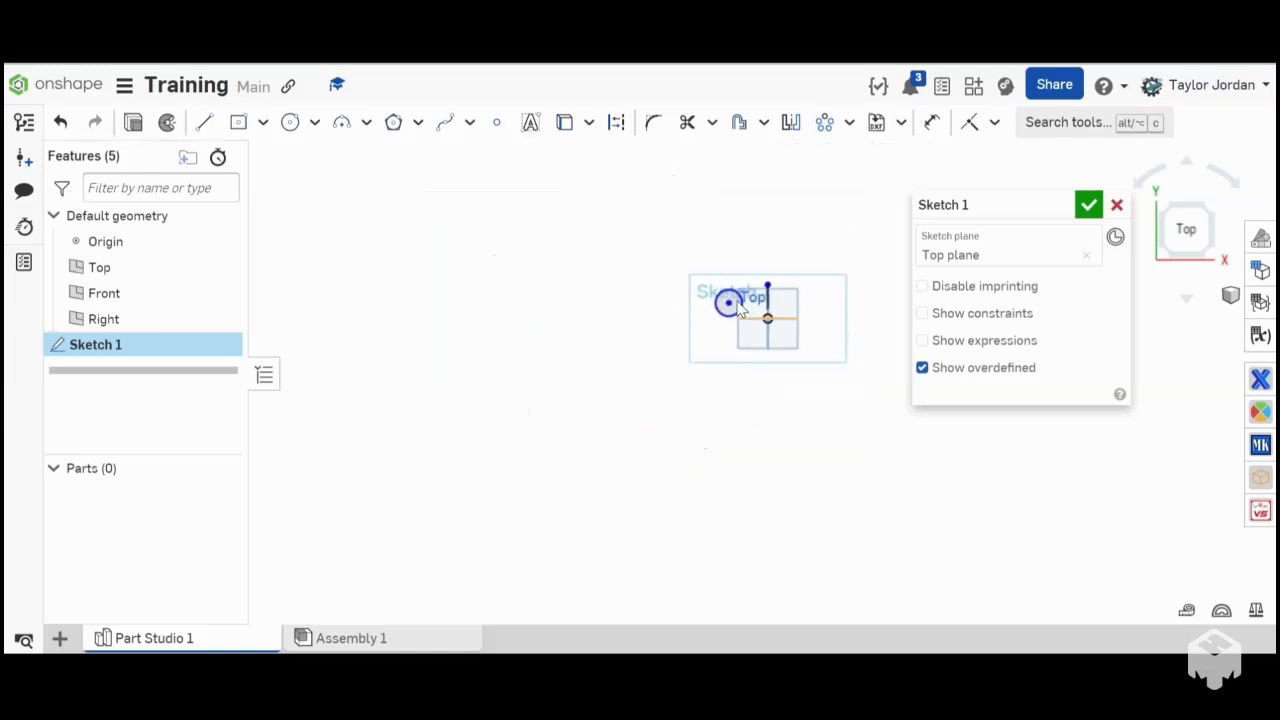
pyautogui.scroll(1, 677, 277)
pyautogui.moveTo(676, 270)
pyautogui.mouseDown()
pyautogui.moveTo(900, 438)
pyautogui.moveTo(920, 477)
pyautogui.mouseUp()
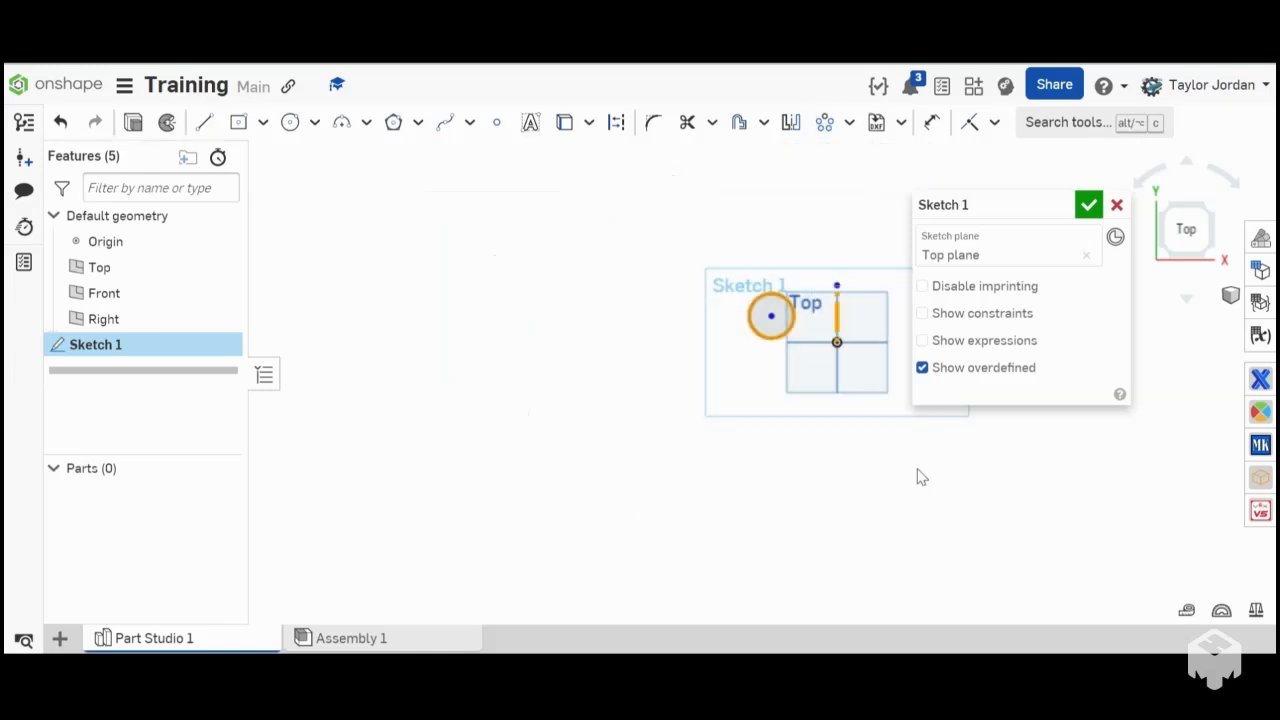
pyautogui.press('Delete')
pyautogui.scroll(-3, 510, 362)
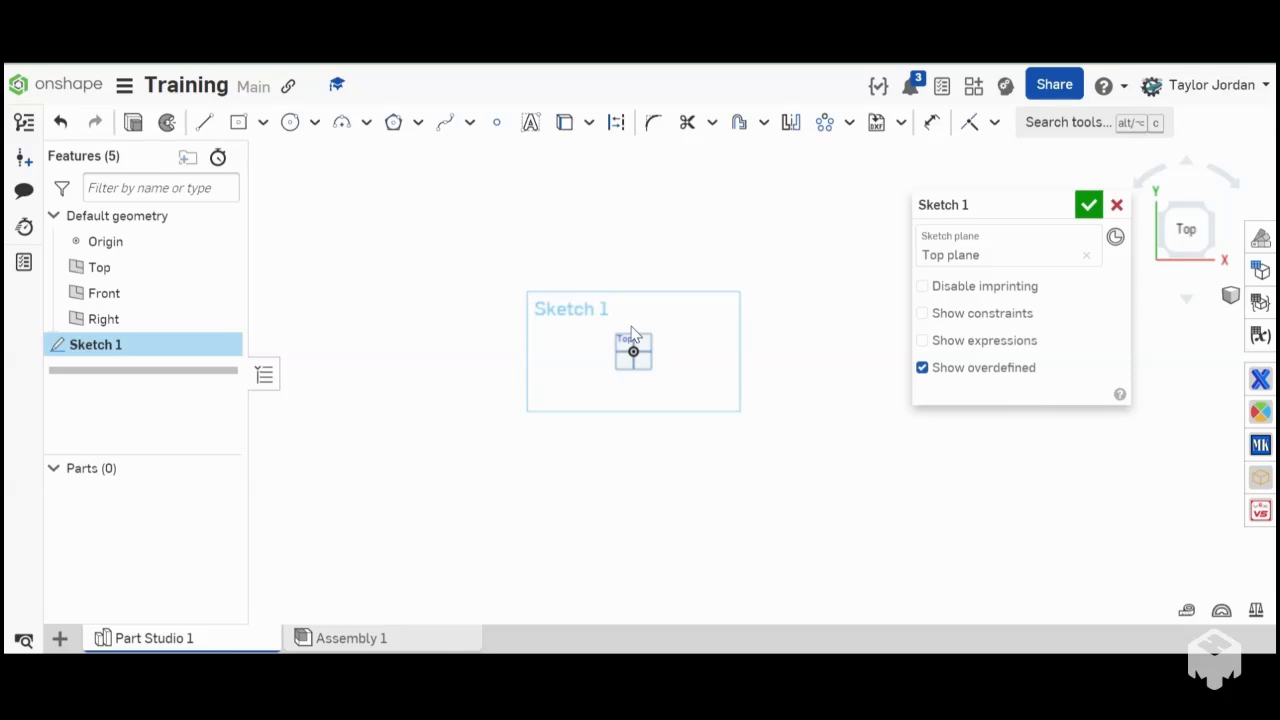
pyautogui.scroll(5, 632, 334)
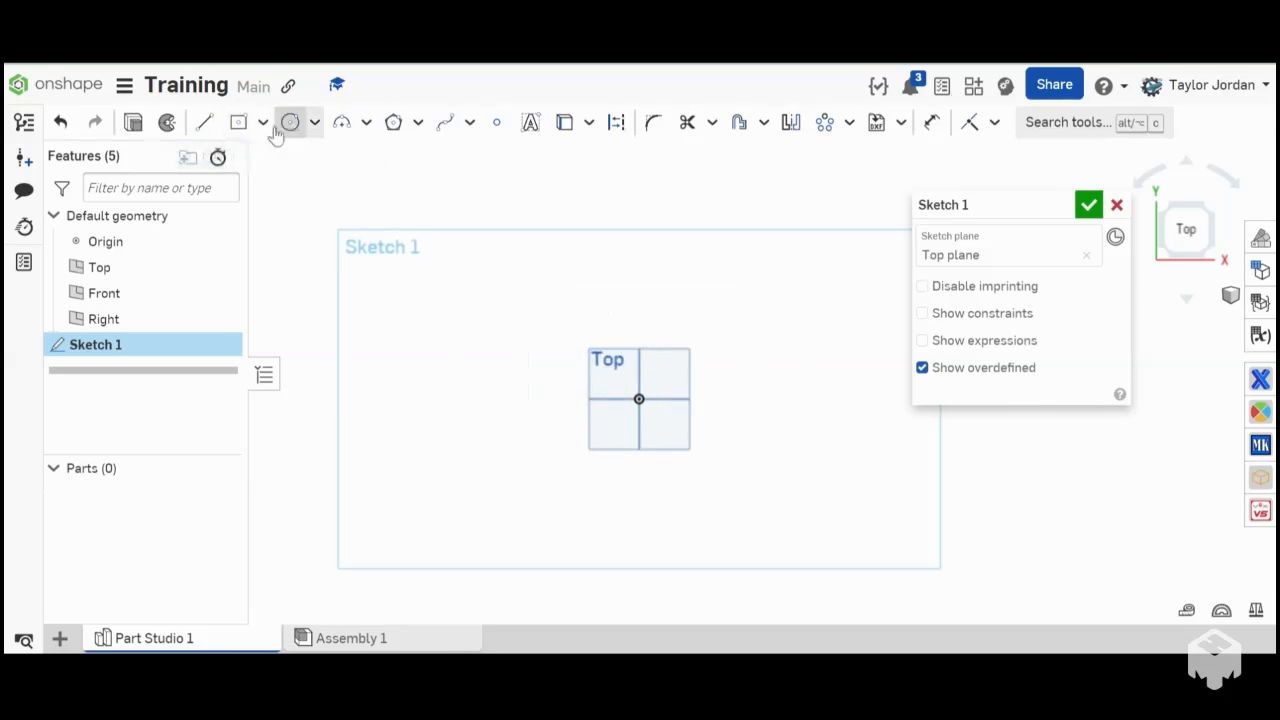
pyautogui.click(238, 122)
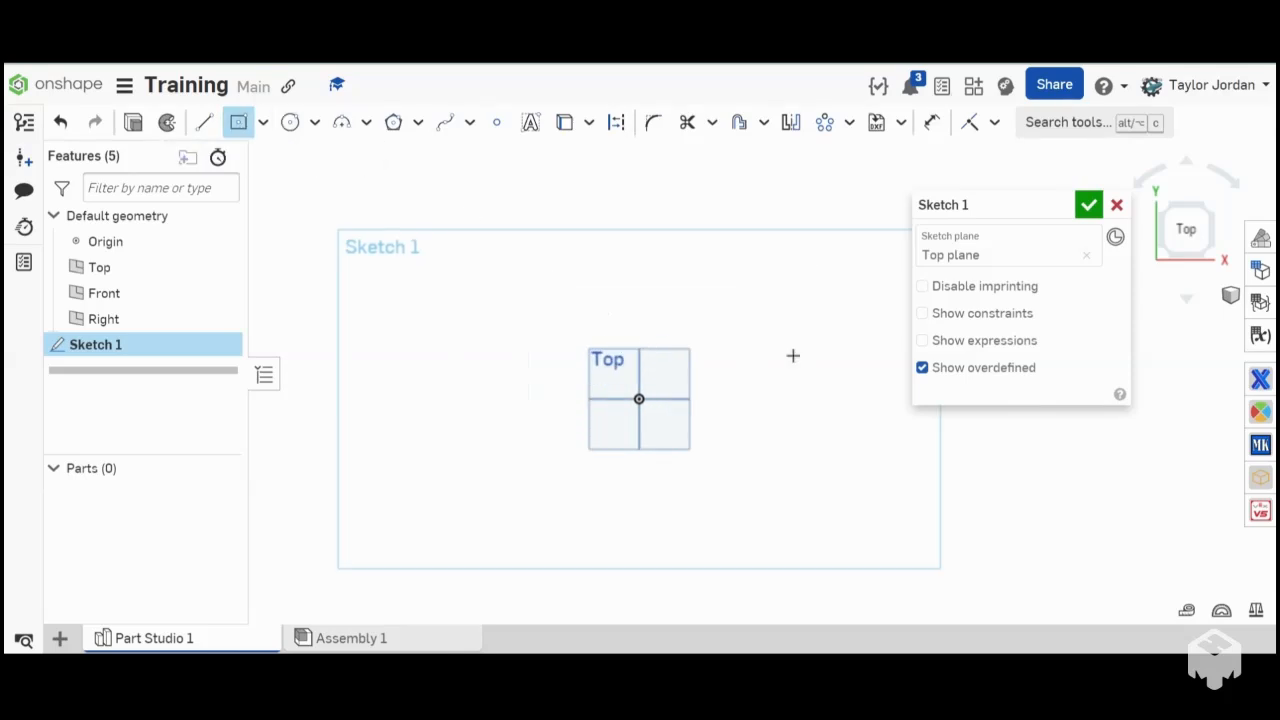
pyautogui.scroll(-3, 700, 406)
pyautogui.scroll(6, 794, 403)
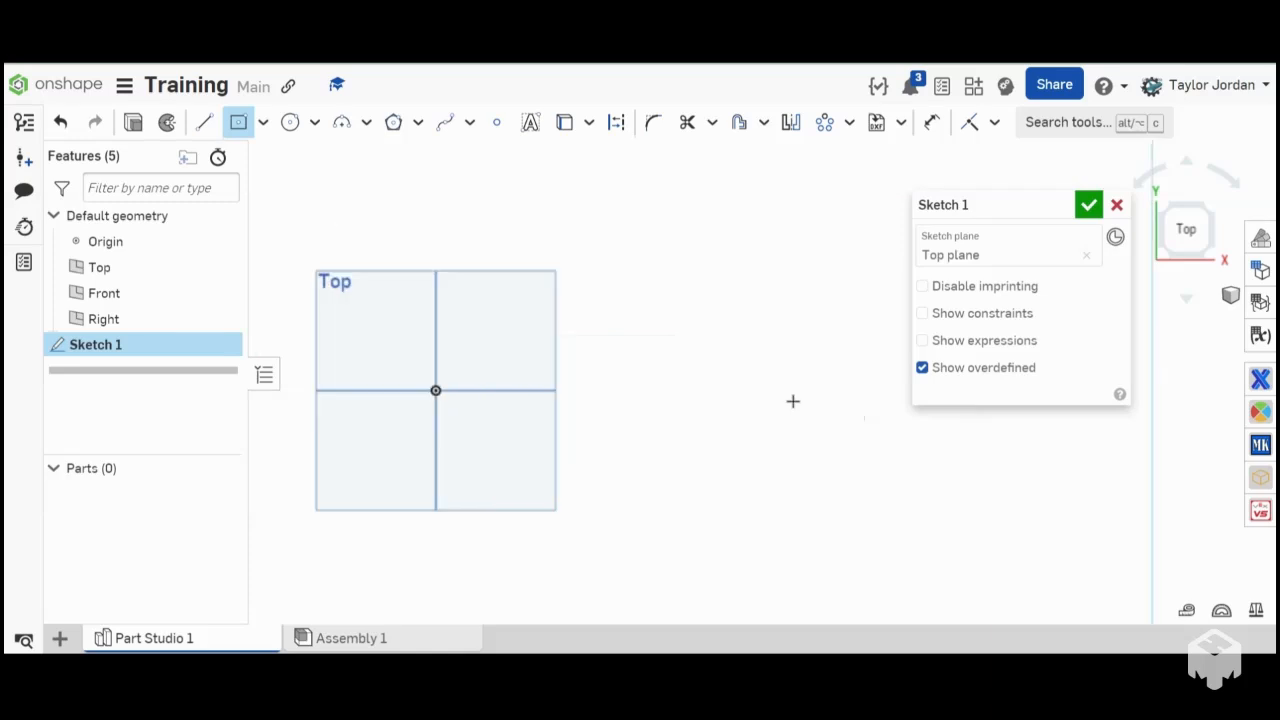
pyautogui.press('l')
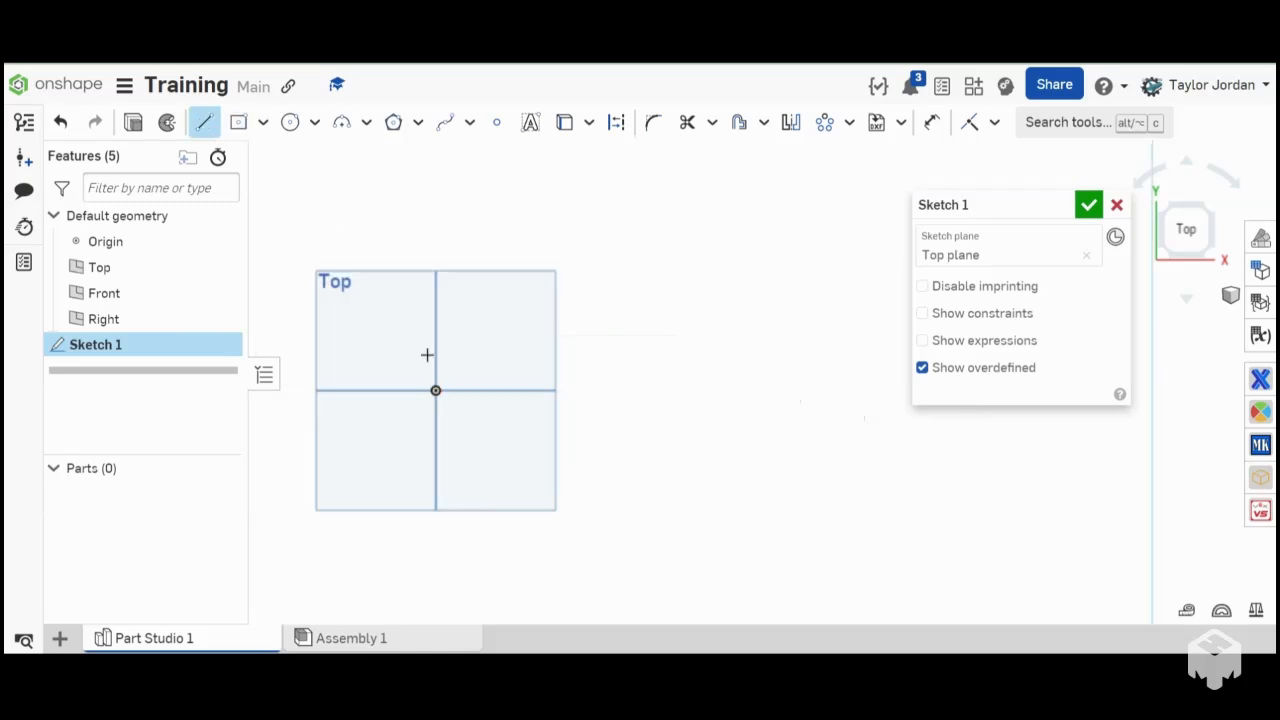
pyautogui.click(994, 122)
pyautogui.scroll(-1, 1028, 480)
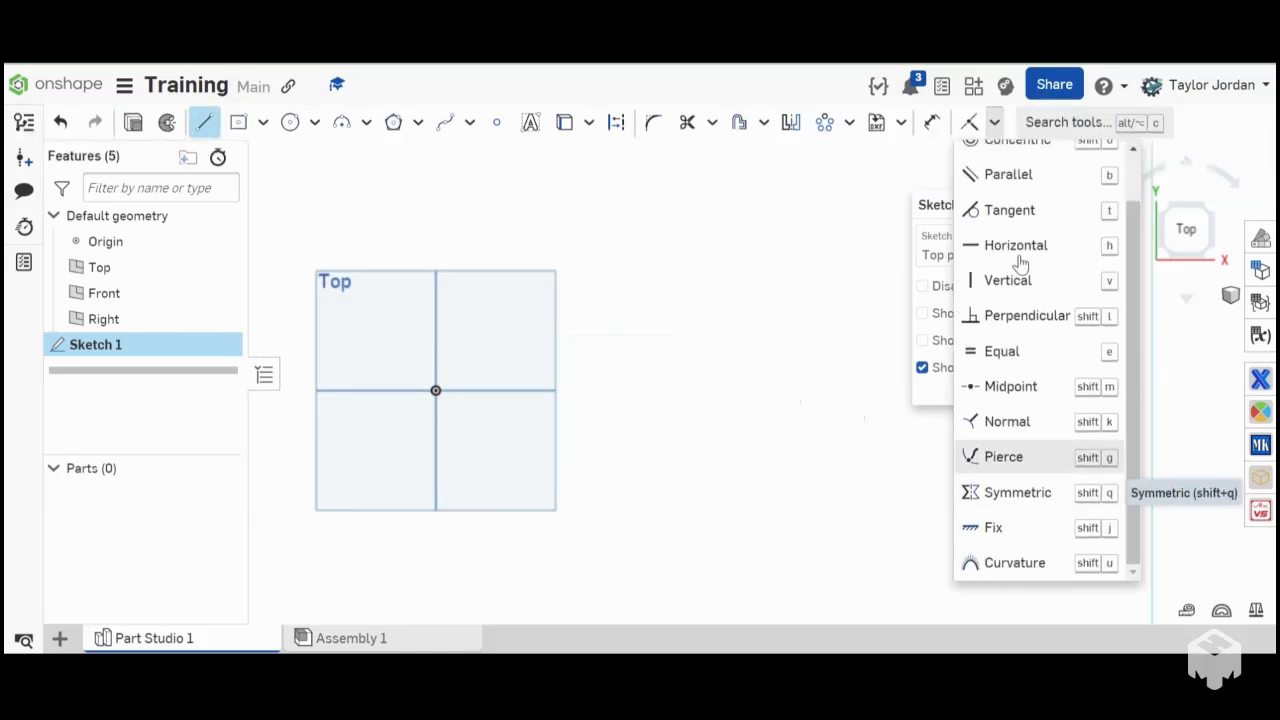
pyautogui.click(928, 127)
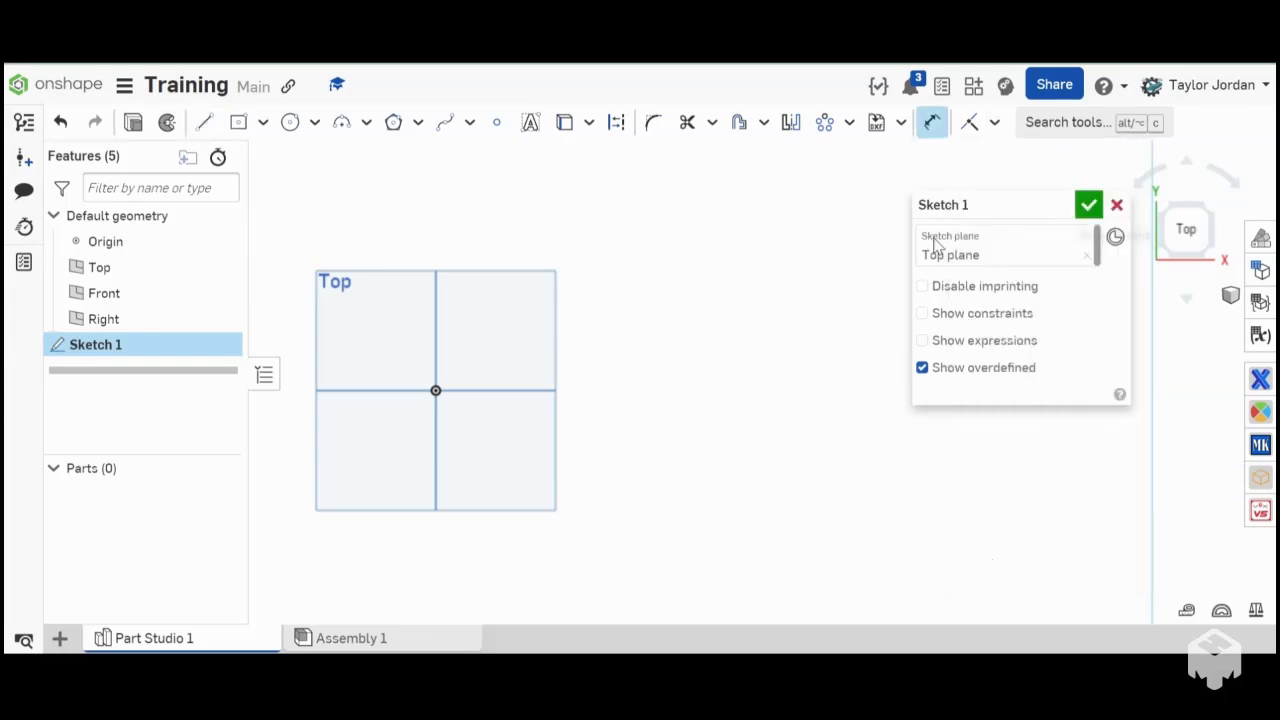
pyautogui.click(929, 121)
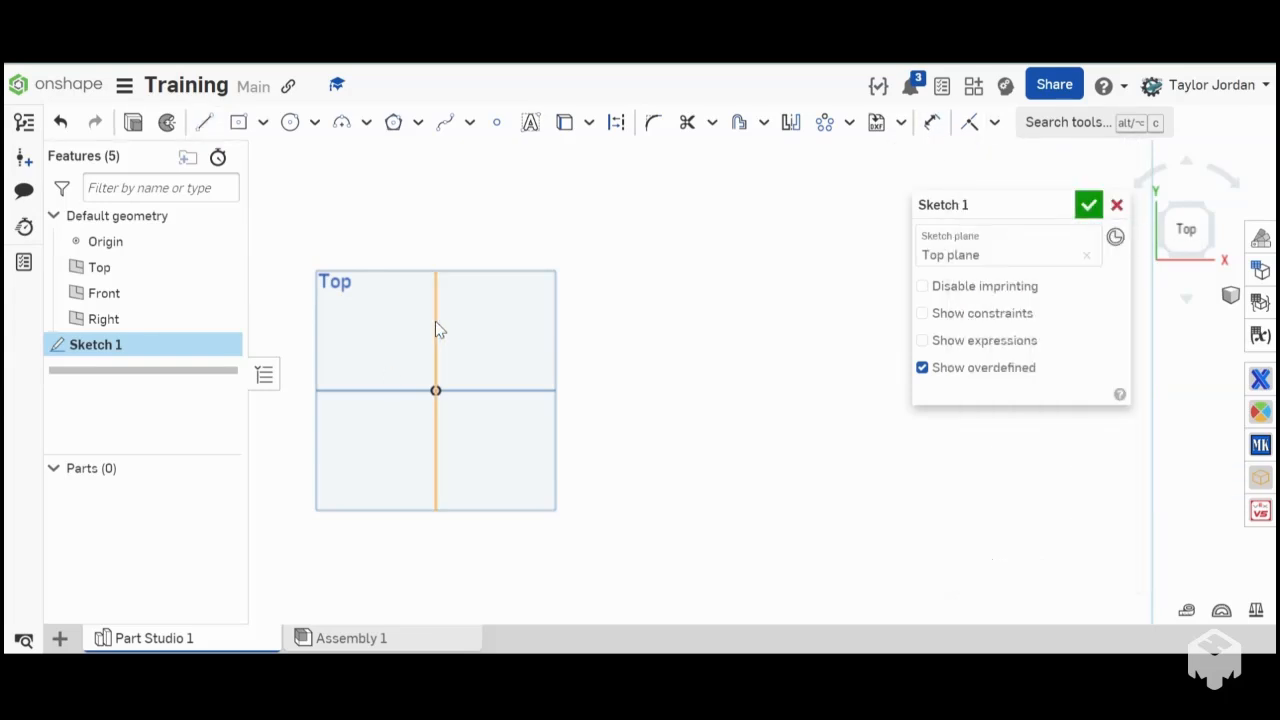
pyautogui.press('l')
pyautogui.click(435, 390)
pyautogui.click(646, 391)
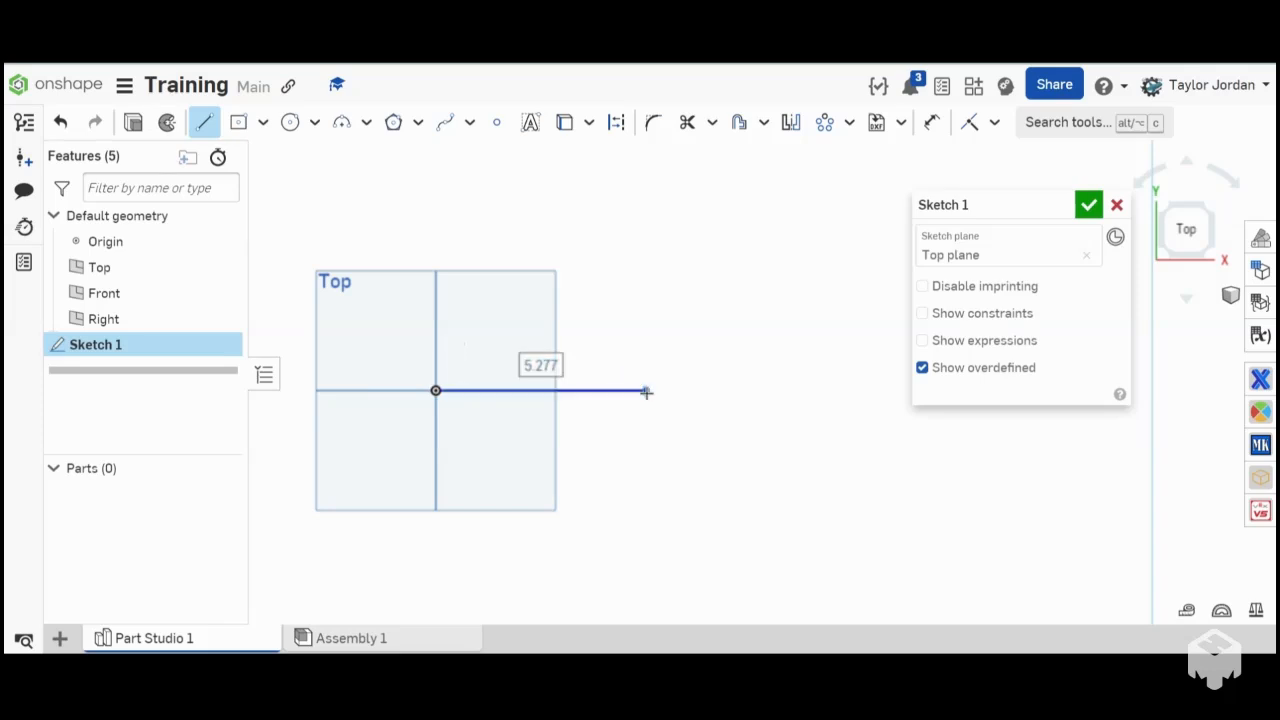
pyautogui.press('Escape')
pyautogui.hotkey('ctrl', 'z')
# - Draw a line about 3.63 in long from the origin up to the right and move its free end farther up
pyautogui.press('l')
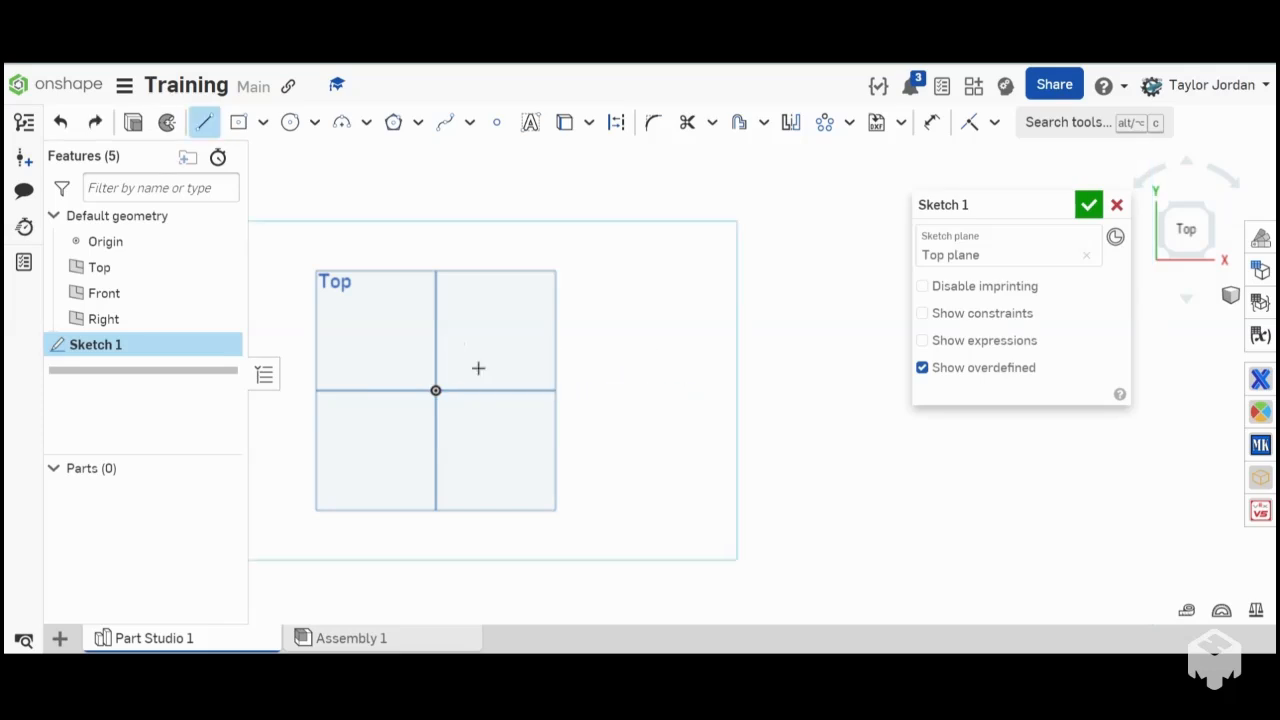
pyautogui.click(435, 390)
pyautogui.click(547, 298)
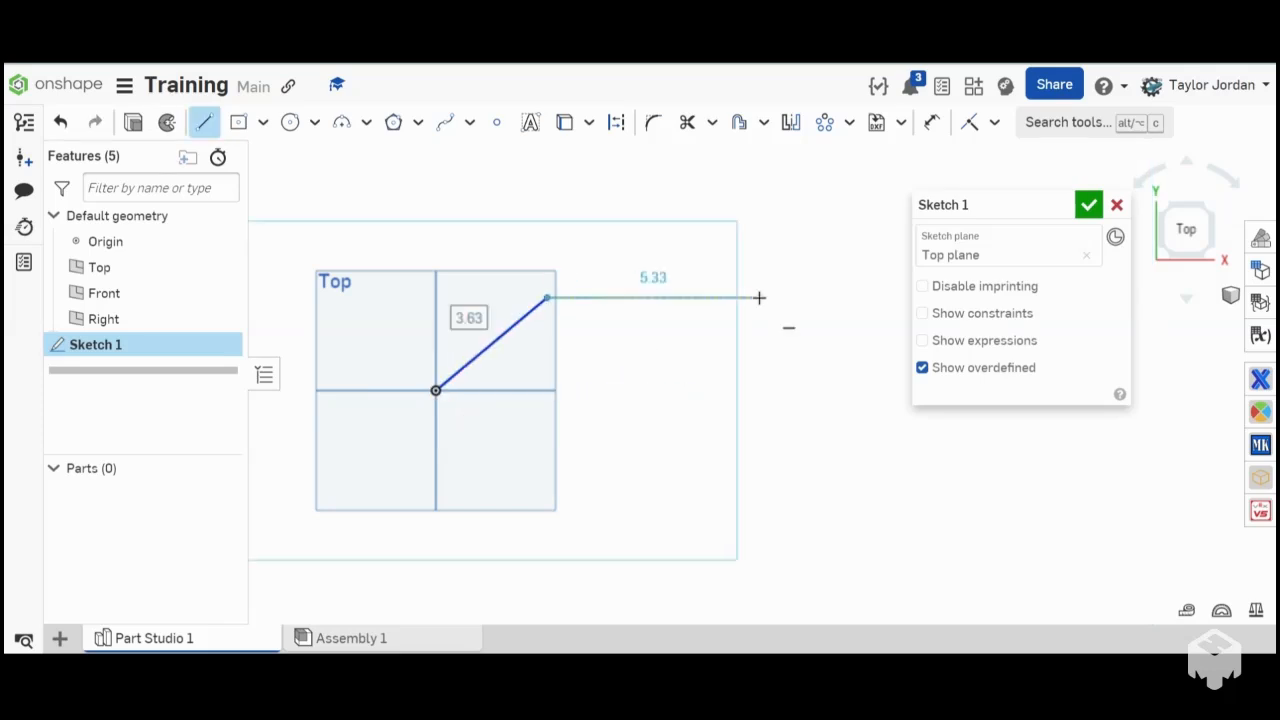
pyautogui.press('Escape')
pyautogui.moveTo(547, 298)
pyautogui.mouseDown()
pyautogui.moveTo(474, 389)
pyautogui.moveTo(789, 237)
pyautogui.moveTo(560, 249)
pyautogui.moveTo(562, 275)
pyautogui.moveTo(526, 277)
pyautogui.mouseUp()
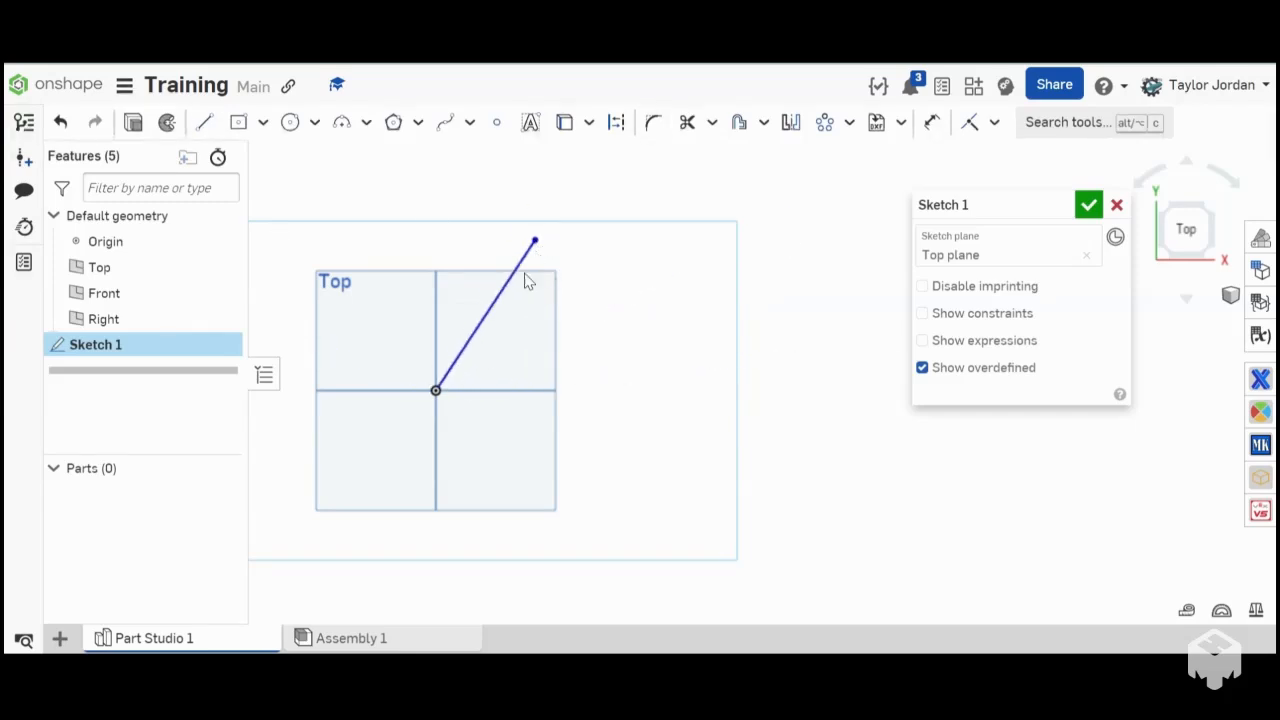
# - Replace the line with a detached one about 3.22 in long, above and to the right of the origin
pyautogui.click(502, 289)
pyautogui.press('Delete')
pyautogui.press('l')
pyautogui.click(501, 241)
pyautogui.click(614, 301)
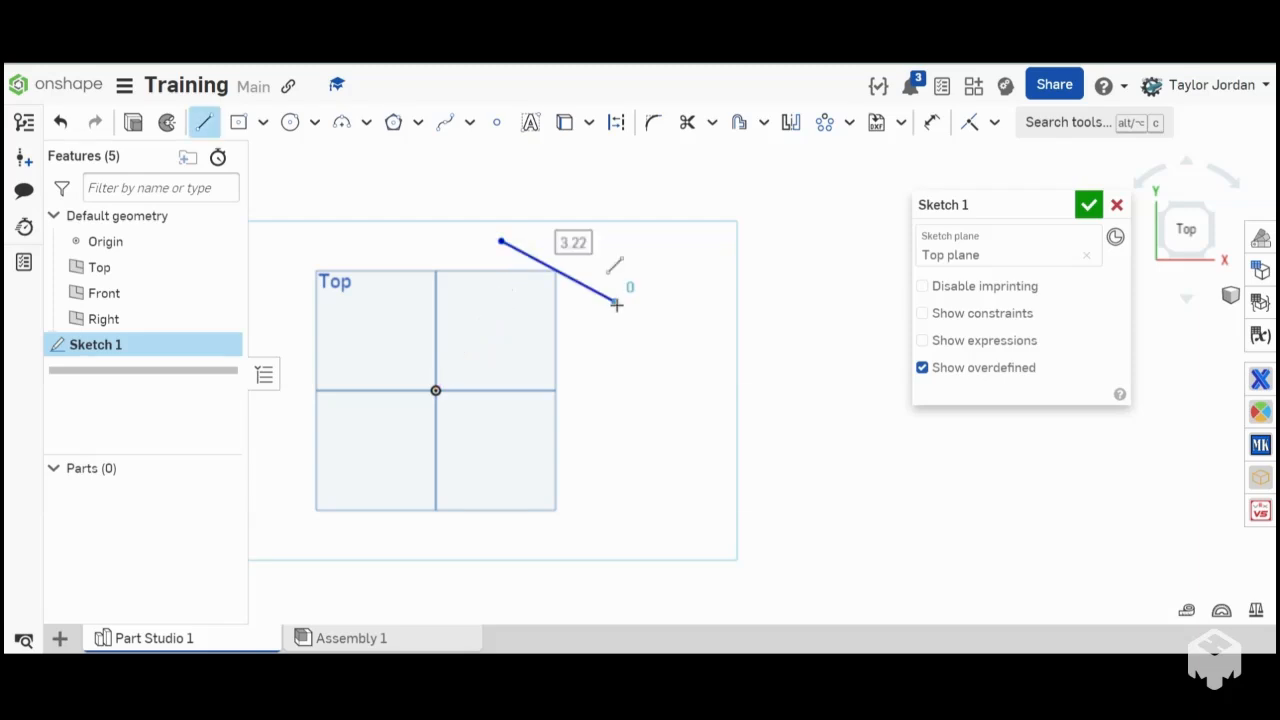
pyautogui.press('Escape')
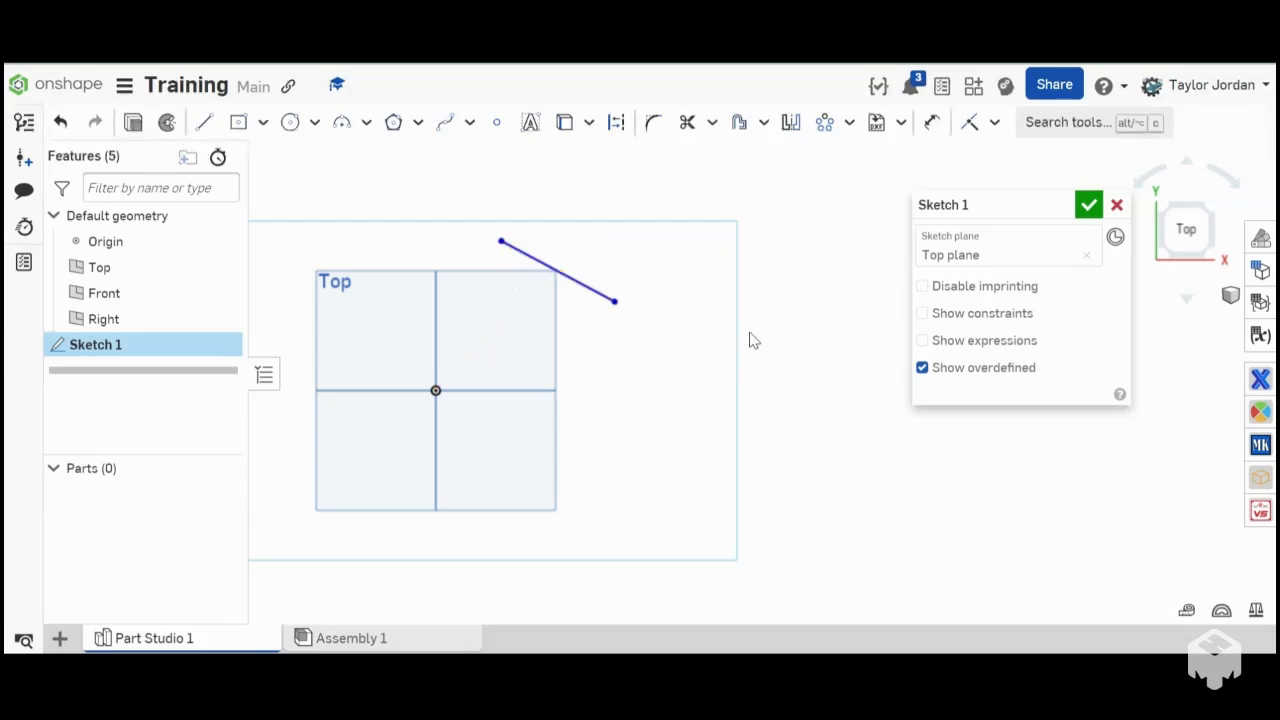
# - Move the detached line slightly down and to the right, and delete it
pyautogui.moveTo(553, 267)
pyautogui.mouseDown()
pyautogui.moveTo(580, 289)
pyautogui.moveTo(553, 243)
pyautogui.moveTo(533, 263)
pyautogui.mouseUp()
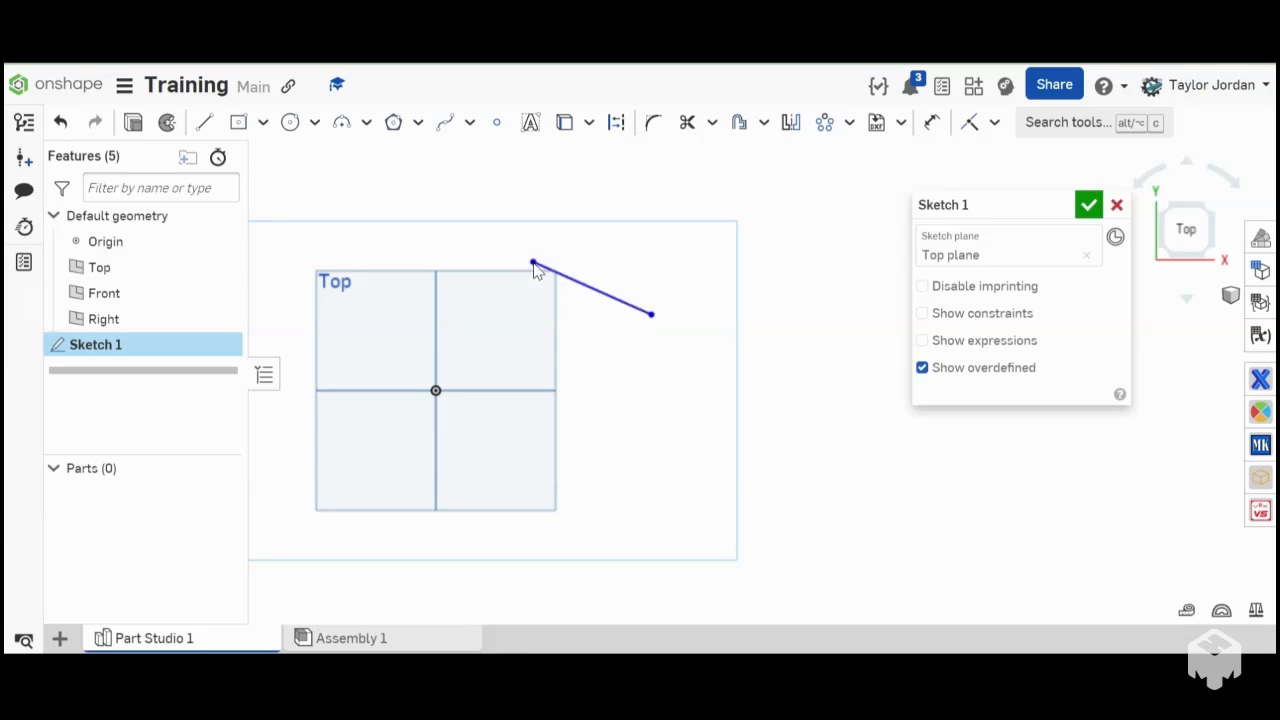
pyautogui.click(590, 289)
pyautogui.click(587, 283)
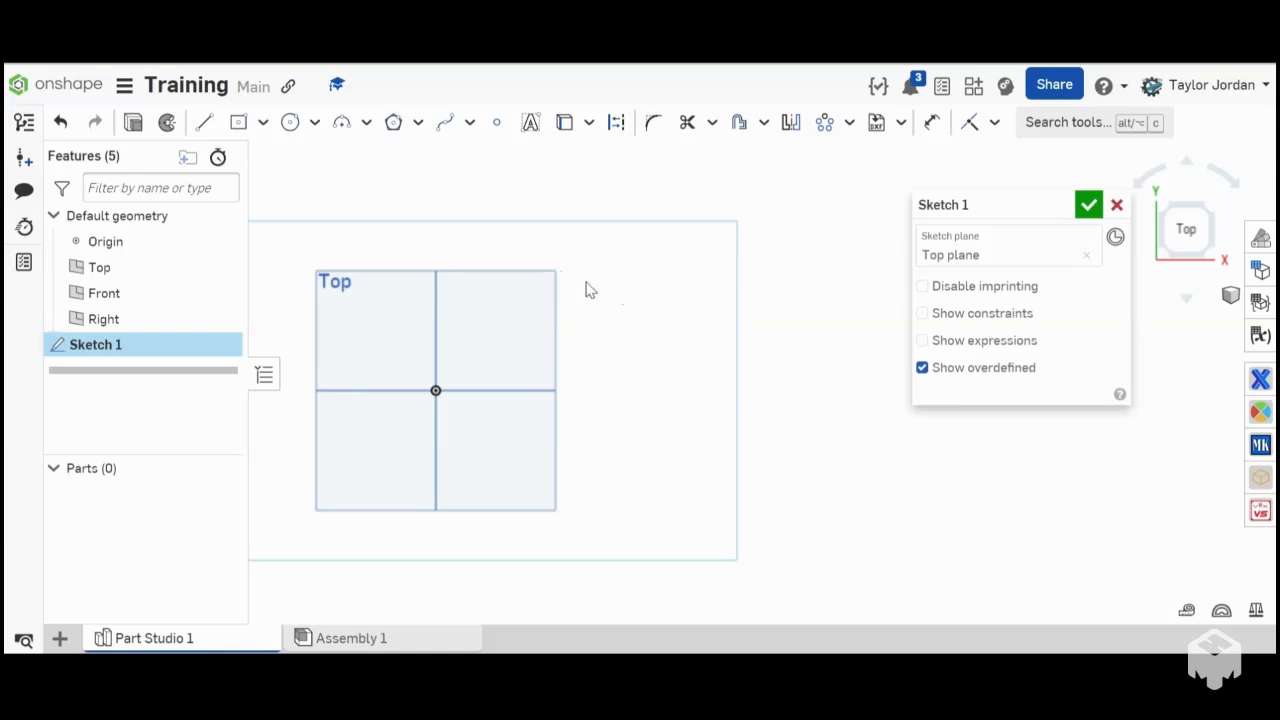
# - Draw a line about 4.323 in long from the origin, sloping up to the right
pyautogui.press('l')
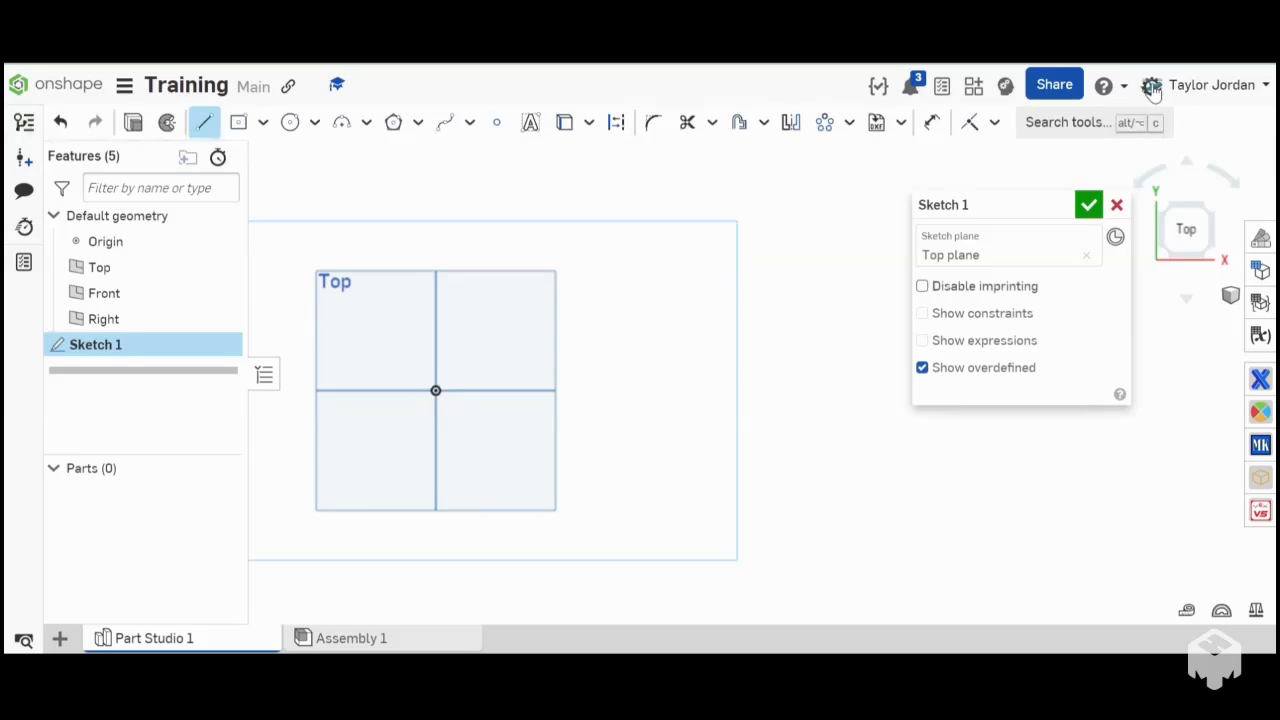
pyautogui.click(996, 122)
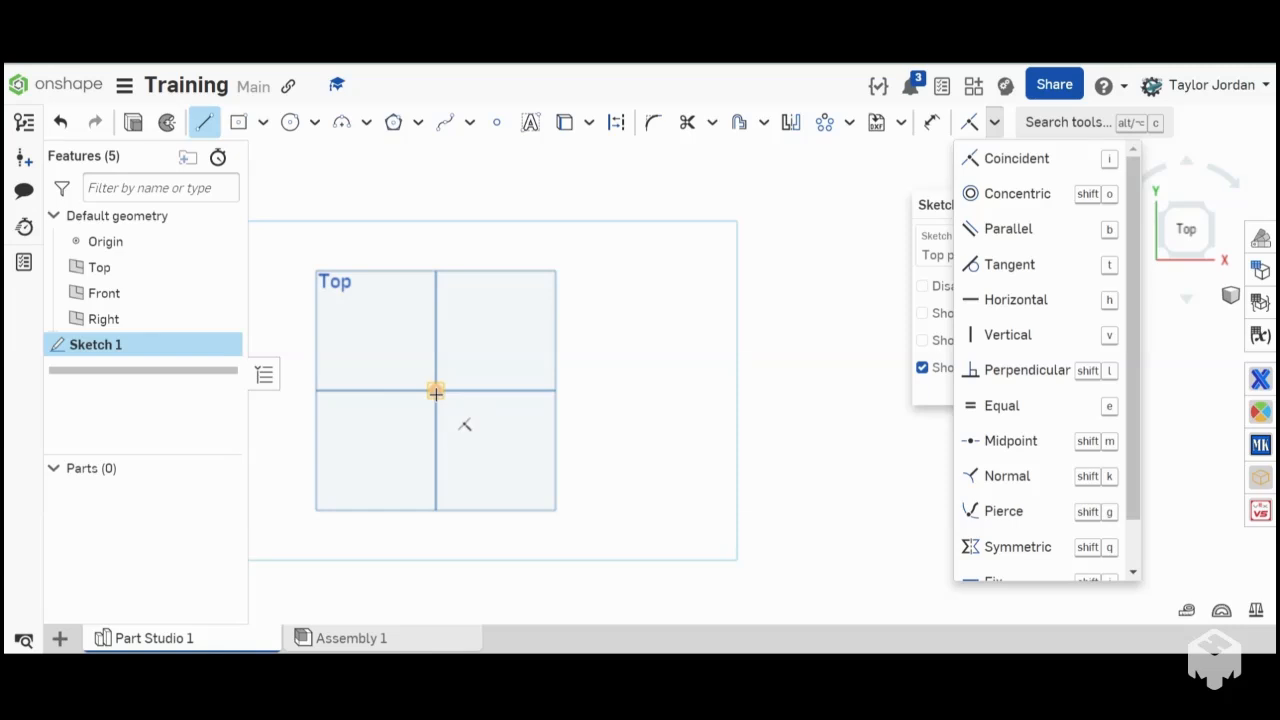
pyautogui.click(436, 391)
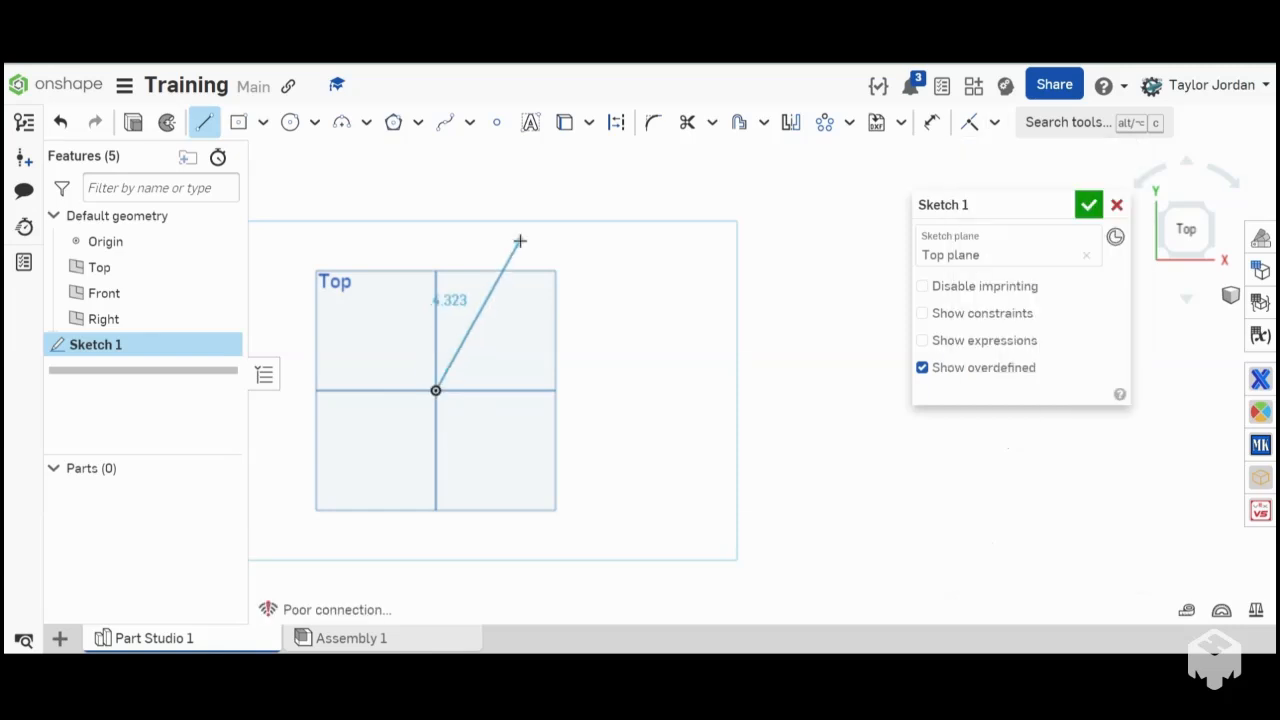
pyautogui.click(519, 241)
pyautogui.press('Escape')
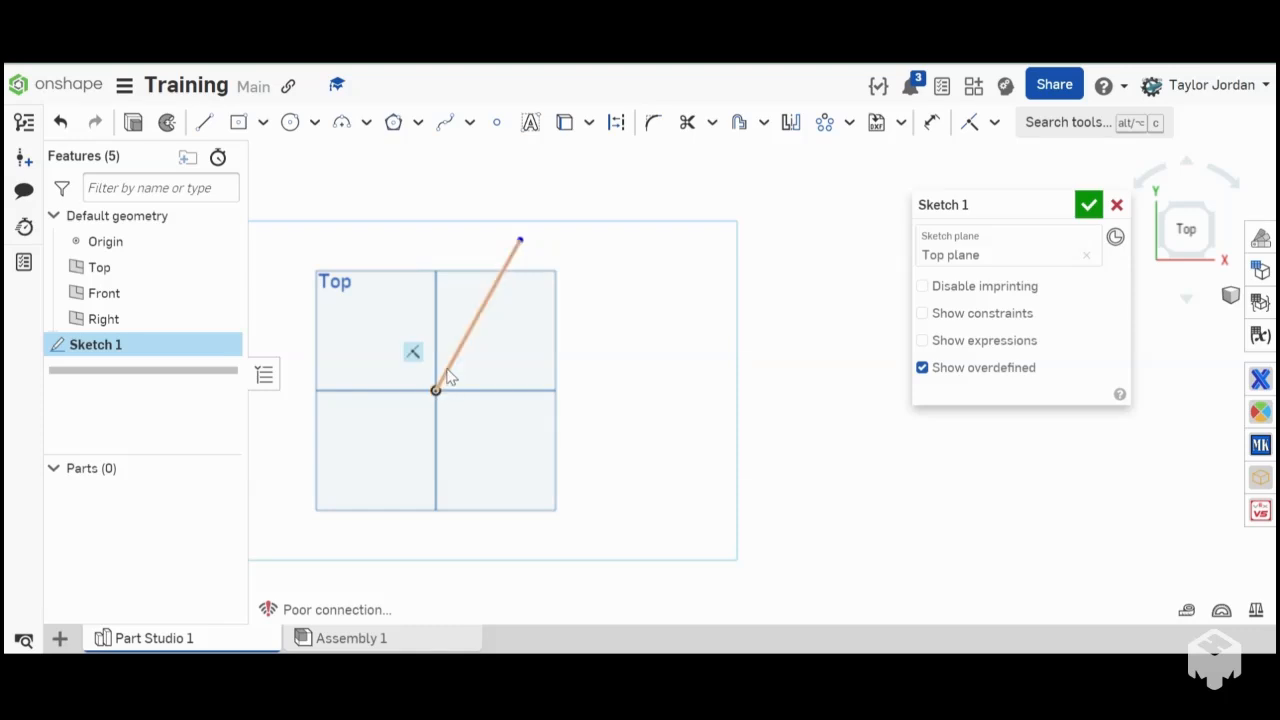
# - Swing the line's free end lower and farther right while the other end stays attached to the origin
pyautogui.click(434, 390)
pyautogui.click(630, 337)
pyautogui.moveTo(551, 343)
pyautogui.mouseDown()
pyautogui.moveTo(383, 289)
pyautogui.moveTo(446, 191)
pyautogui.moveTo(354, 362)
pyautogui.moveTo(585, 290)
pyautogui.moveTo(593, 321)
pyautogui.mouseUp()
pyautogui.scroll(5, 490, 368)
pyautogui.click(498, 379)
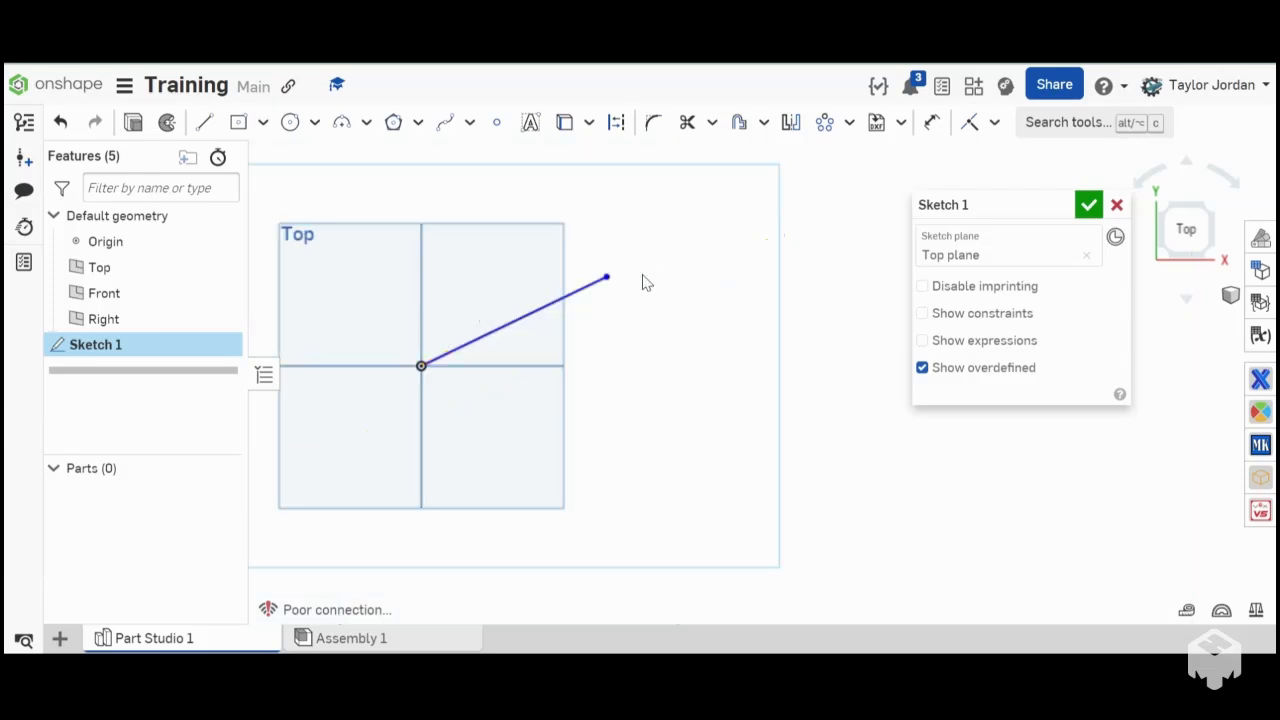
# - Move the line's free end level with the origin to make the line horizontal, about 4.2 in long
pyautogui.moveTo(444, 290); pyautogui.dragTo(668, 434)
pyautogui.moveTo(608, 279)
pyautogui.mouseDown()
pyautogui.moveTo(616, 375)
pyautogui.moveTo(601, 318)
pyautogui.moveTo(622, 372)
pyautogui.mouseUp()
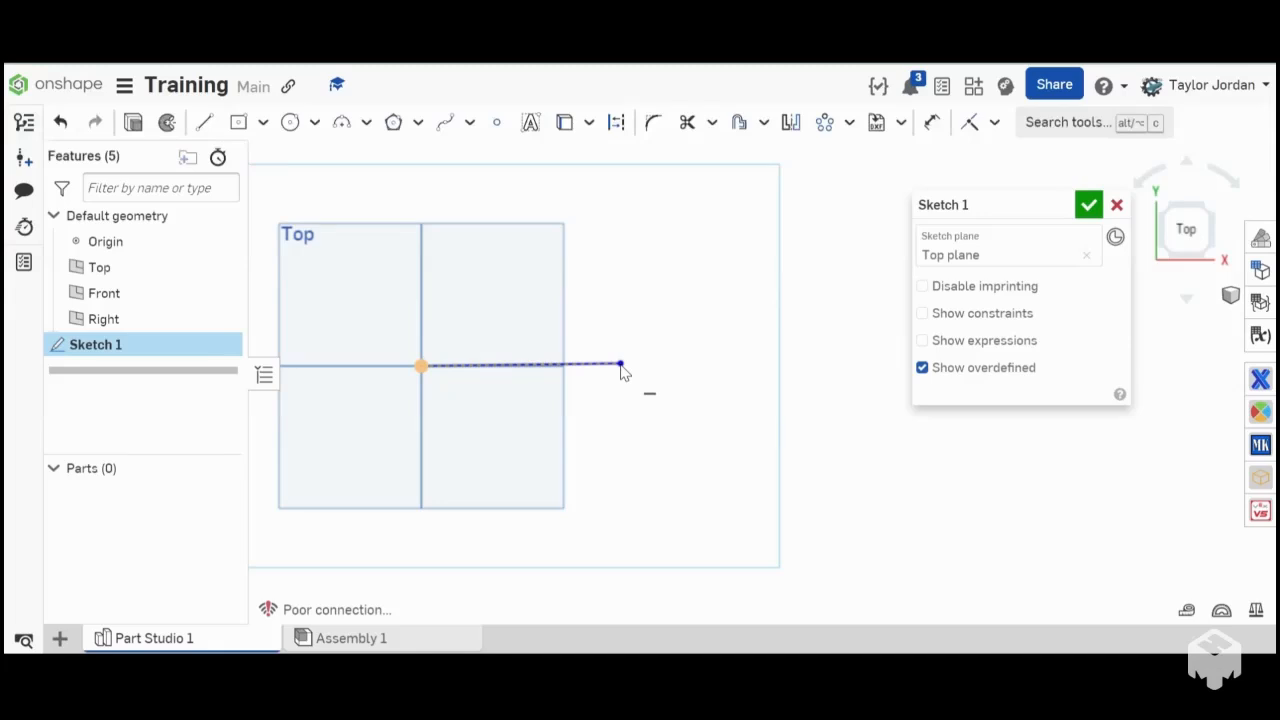
pyautogui.moveTo(621, 372); pyautogui.dragTo(622, 372)
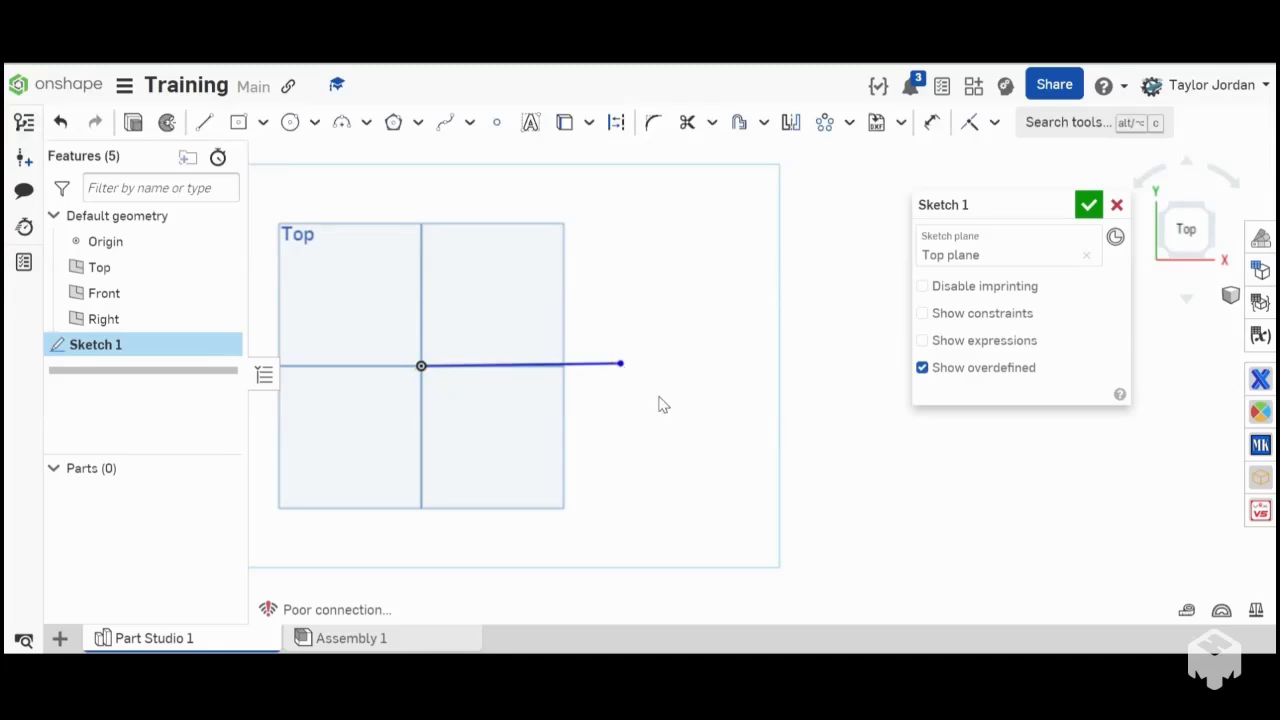
pyautogui.click(600, 366)
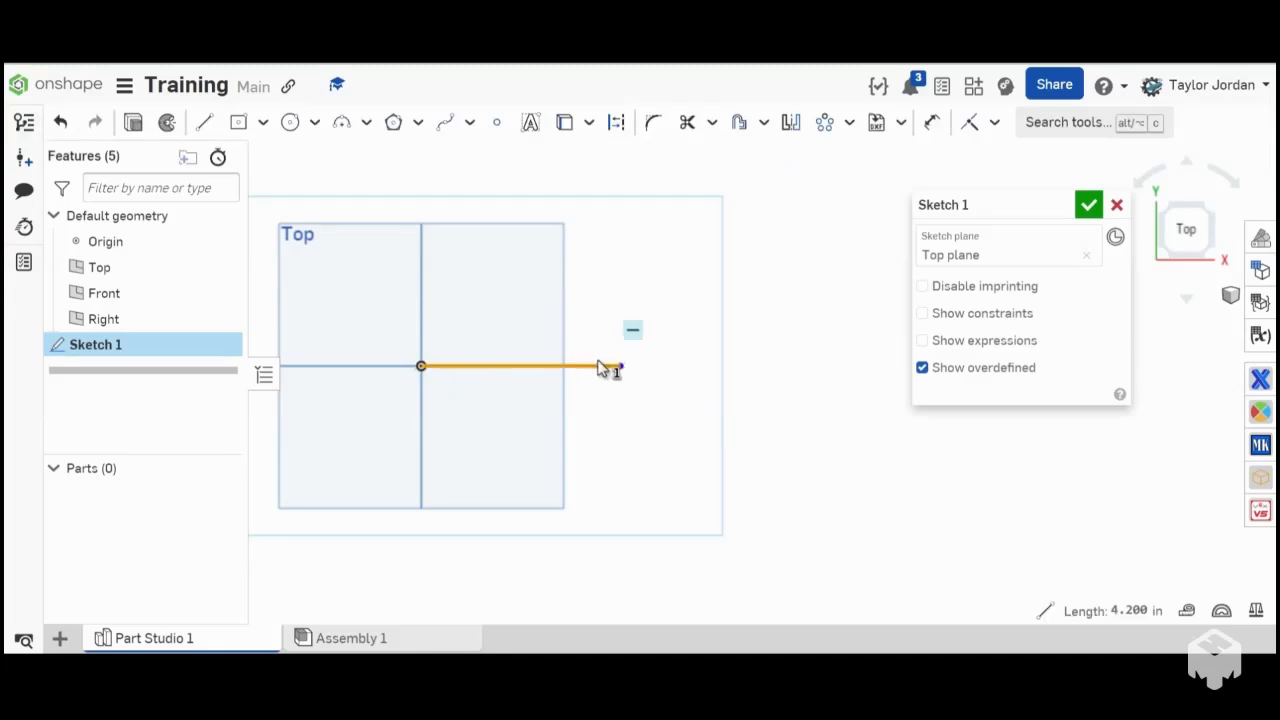
pyautogui.click(601, 269)
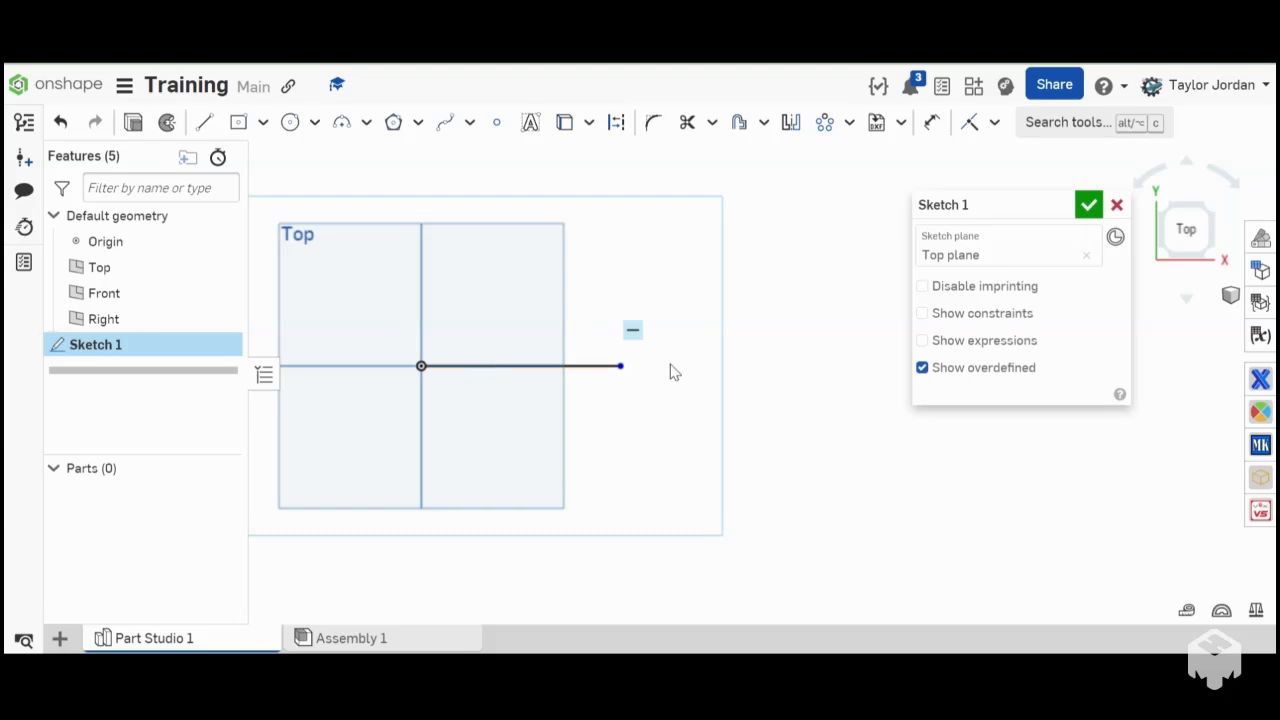
# - Shorten the horizontal line to about 3.256 in by moving its free end toward the origin
pyautogui.scroll(5, 625, 373)
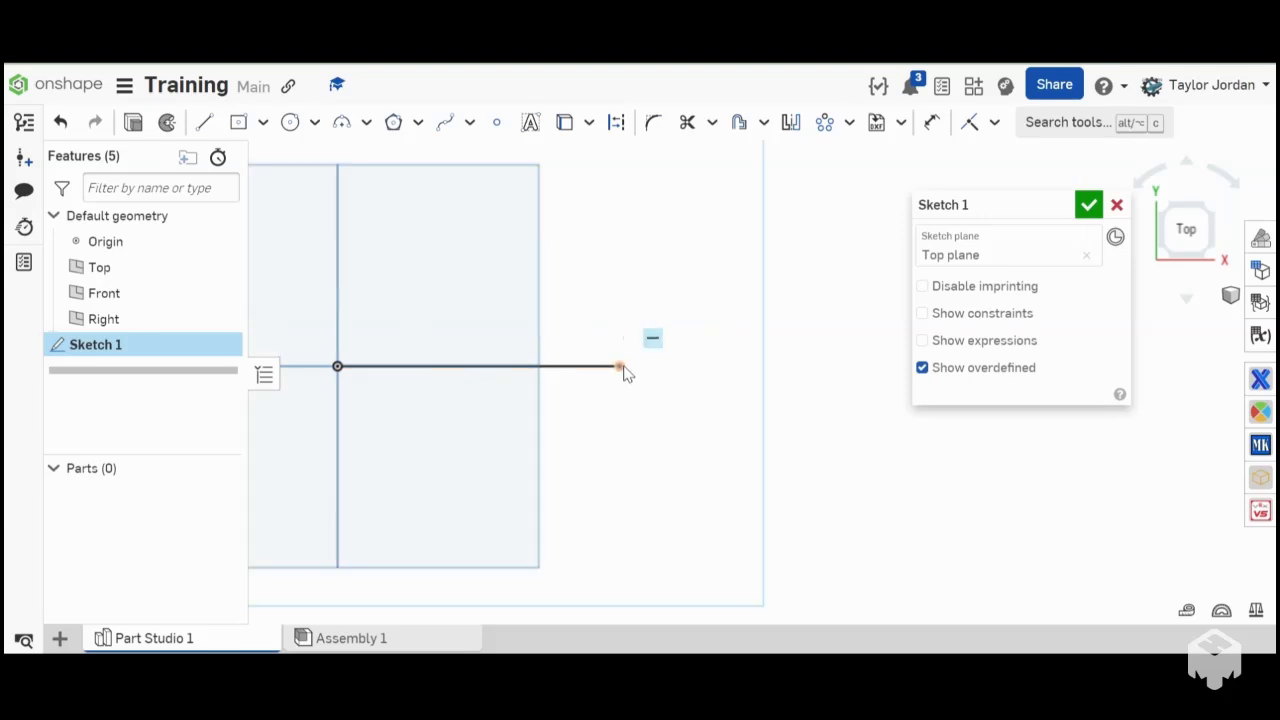
pyautogui.scroll(-5, 622, 373)
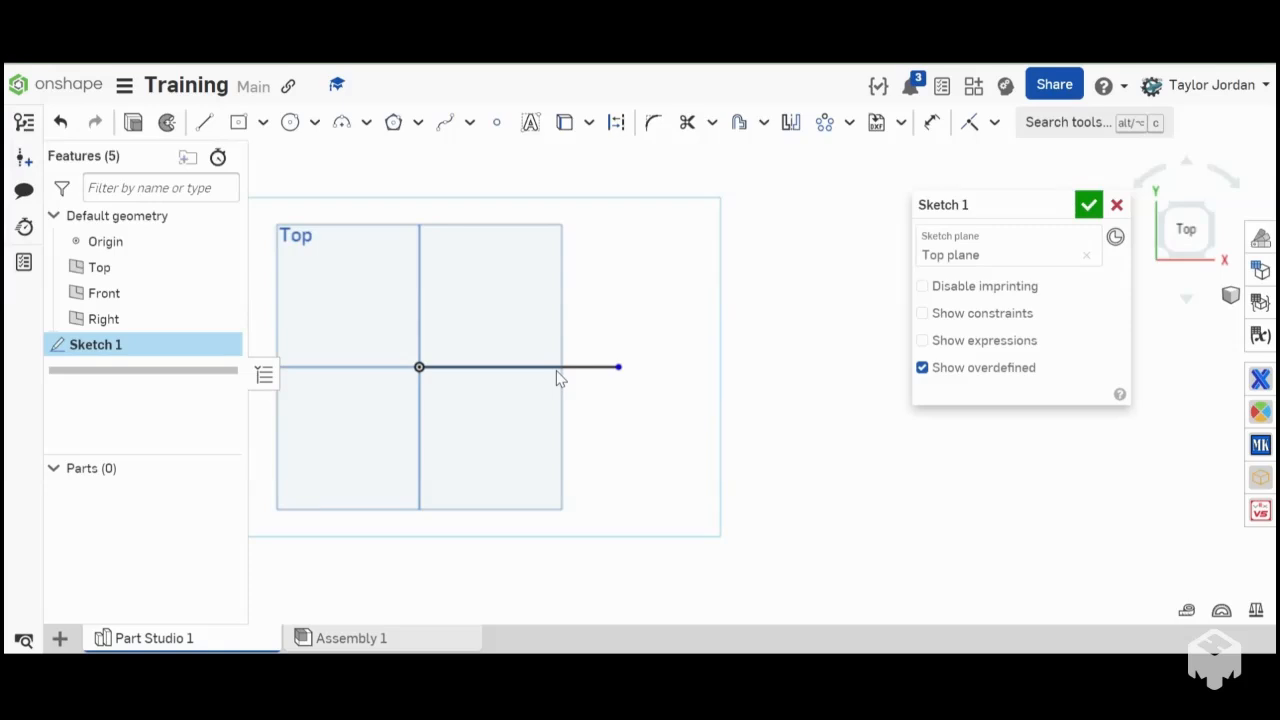
pyautogui.moveTo(619, 367)
pyautogui.mouseDown()
pyautogui.moveTo(526, 374)
pyautogui.moveTo(760, 383)
pyautogui.moveTo(556, 384)
pyautogui.moveTo(583, 391)
pyautogui.mouseUp()
# - Dimension the horizontal line's length, placing the dimension above the line, and set it to 20 in
pyautogui.press('d')
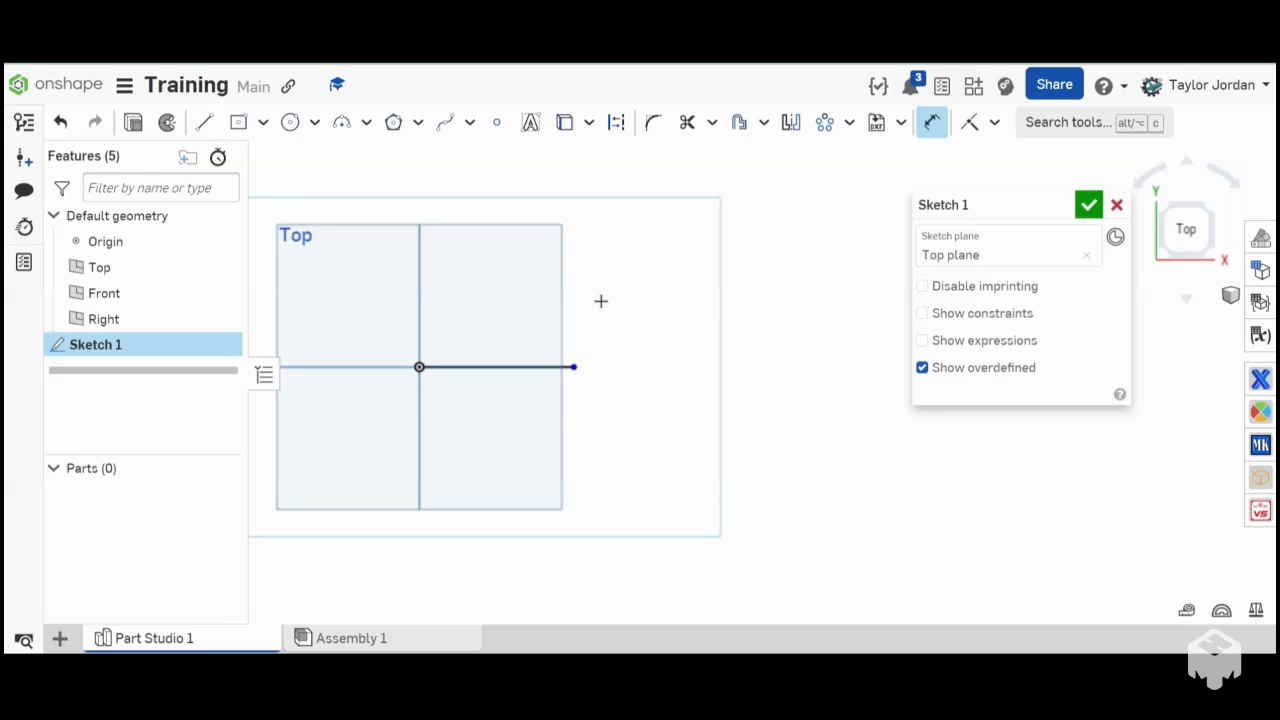
pyautogui.click(565, 366)
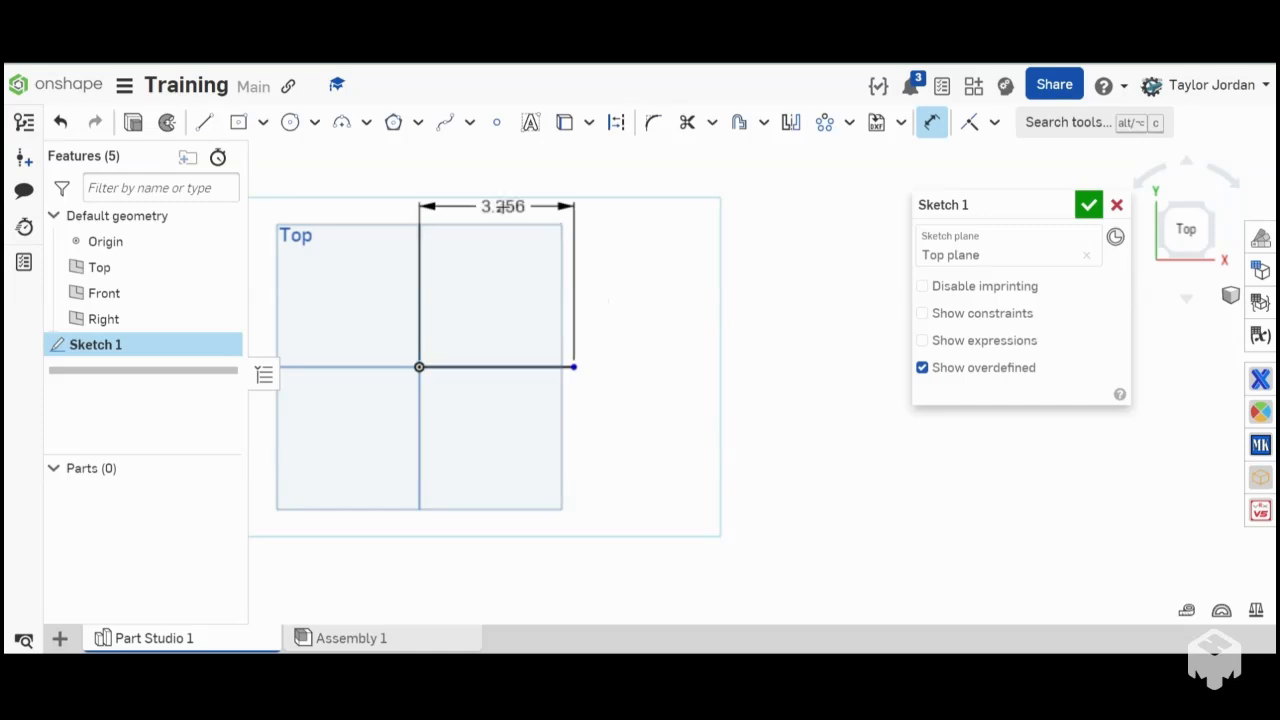
pyautogui.click(503, 206)
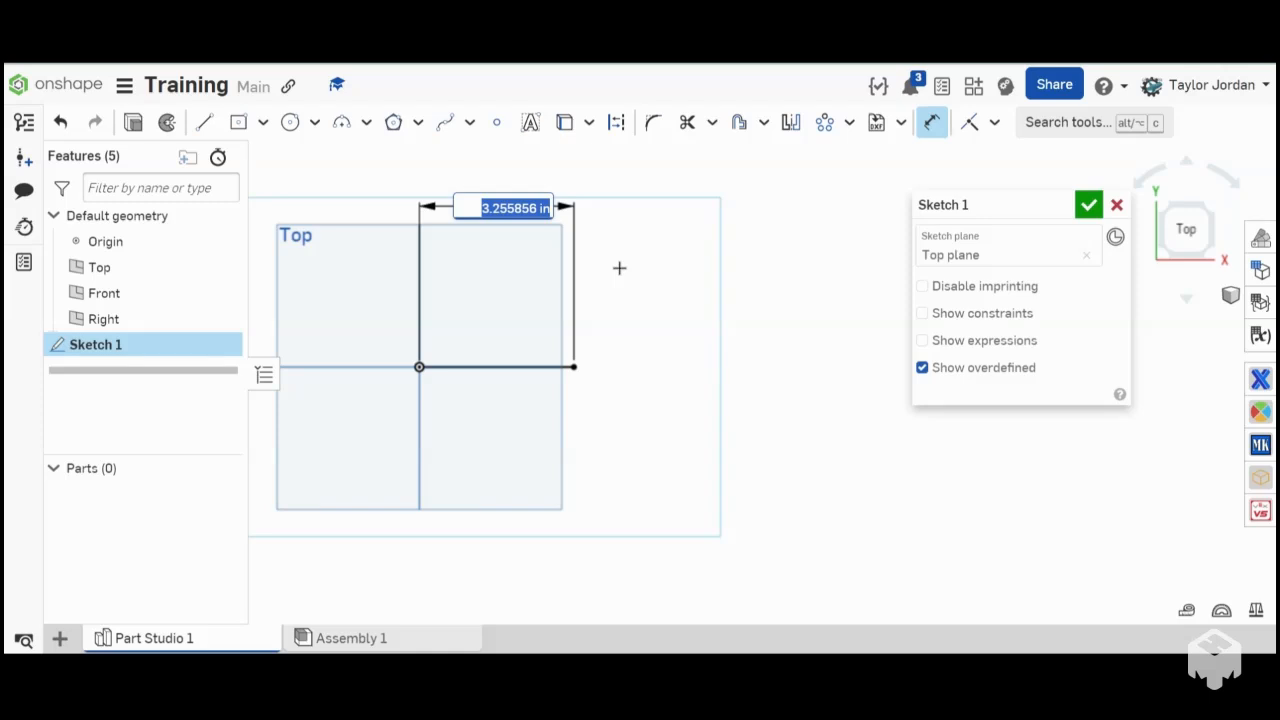
pyautogui.write('20')
pyautogui.press('Return')
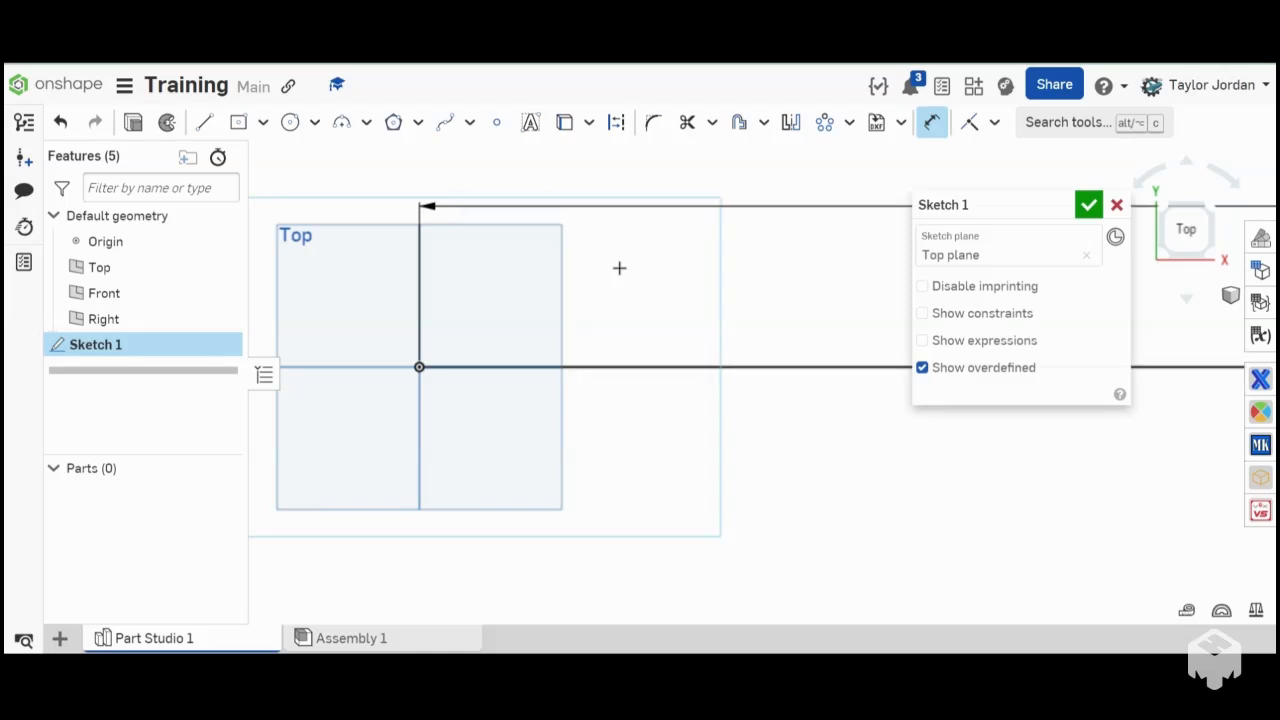
pyautogui.scroll(-5, 849, 371)
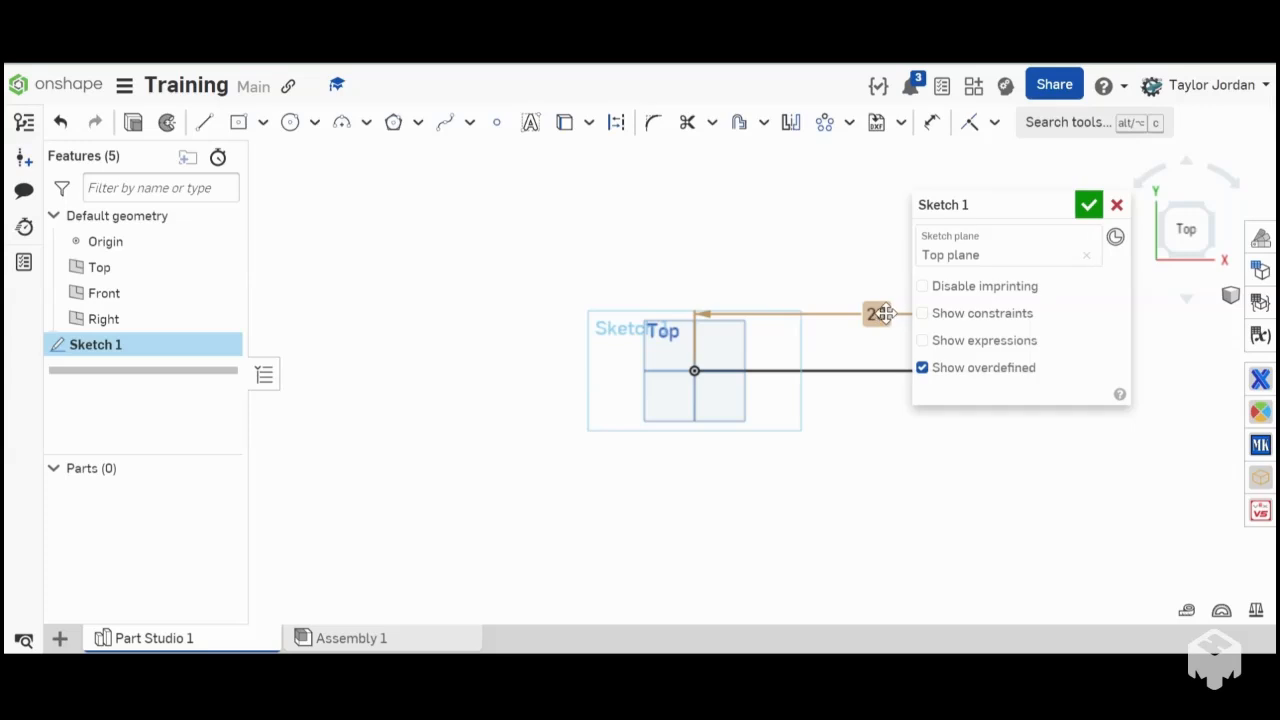
# - Set the horizontal line's length dimension to 1 in
pyautogui.doubleClick(880, 314)
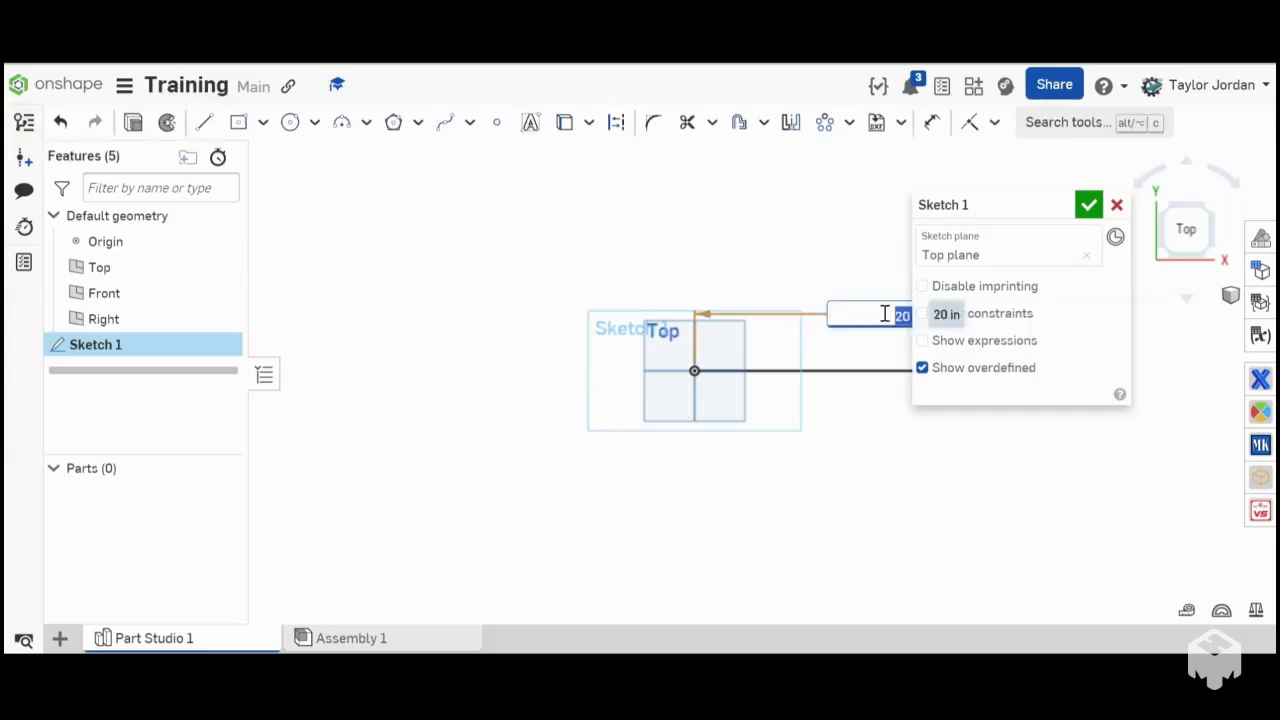
pyautogui.write('1')
pyautogui.press('Return')
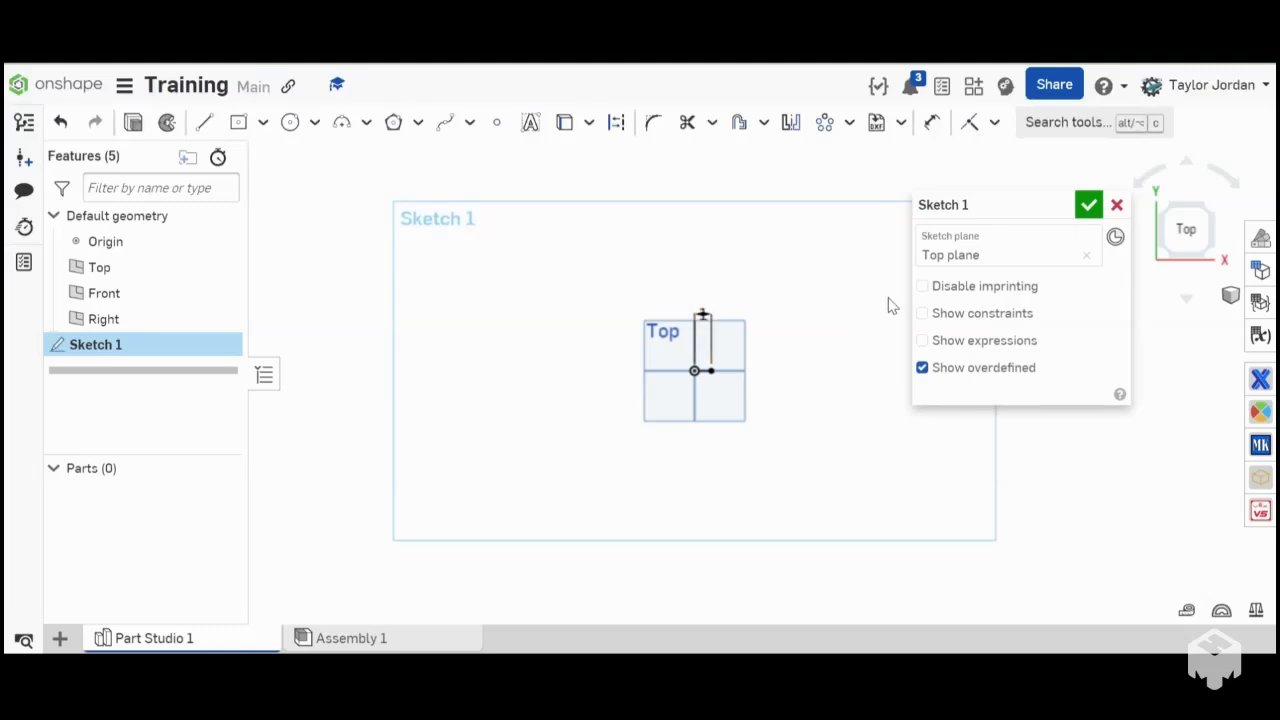
pyautogui.scroll(5, 714, 391)
pyautogui.scroll(-3, 725, 304)
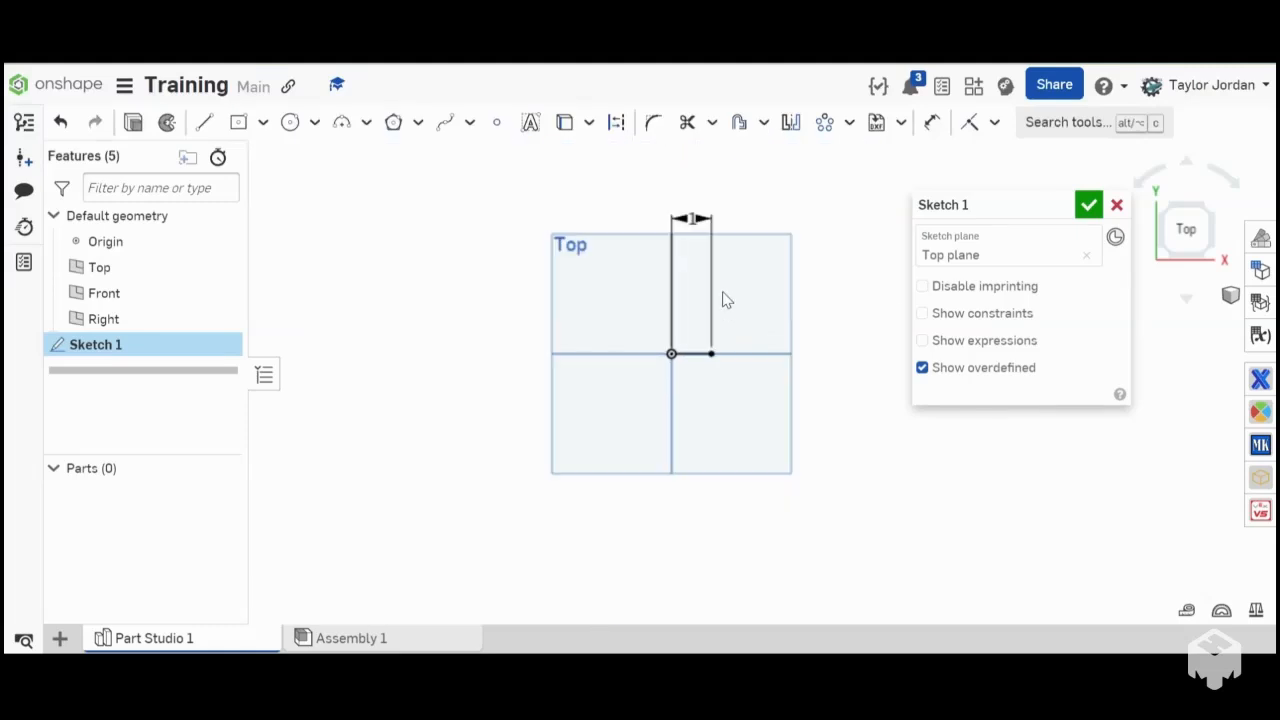
# - Set the horizontal line's length dimension to 10 in
pyautogui.scroll(3, 716, 260)
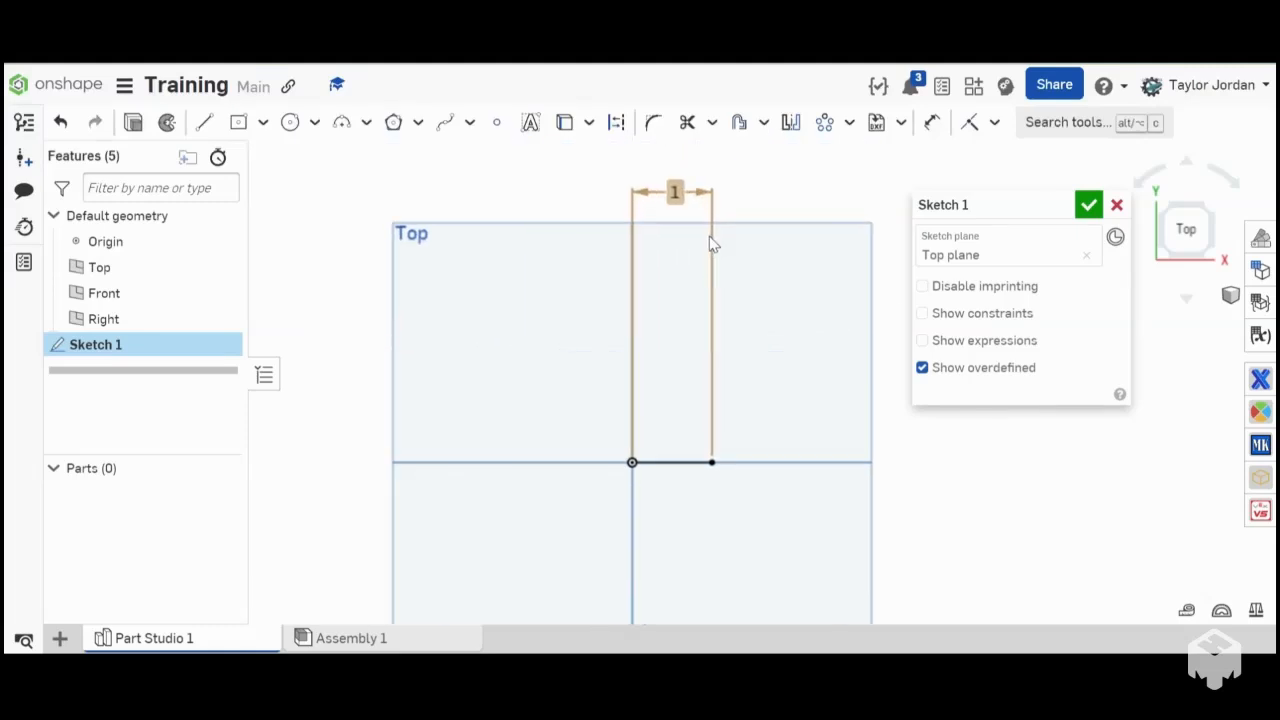
pyautogui.doubleClick(671, 191)
pyautogui.write('10')
pyautogui.press('Return')
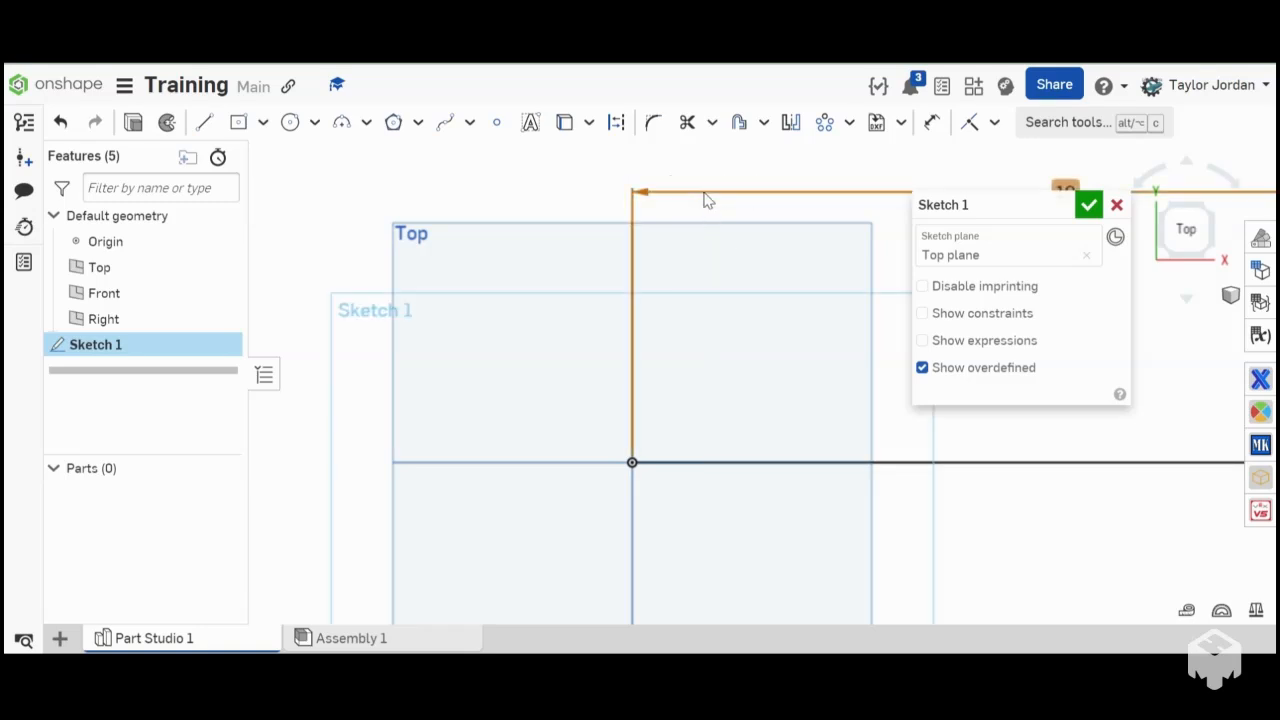
# - Delete the horizontal line and its length dimension from the sketch
pyautogui.press('Delete')
pyautogui.click(681, 461)
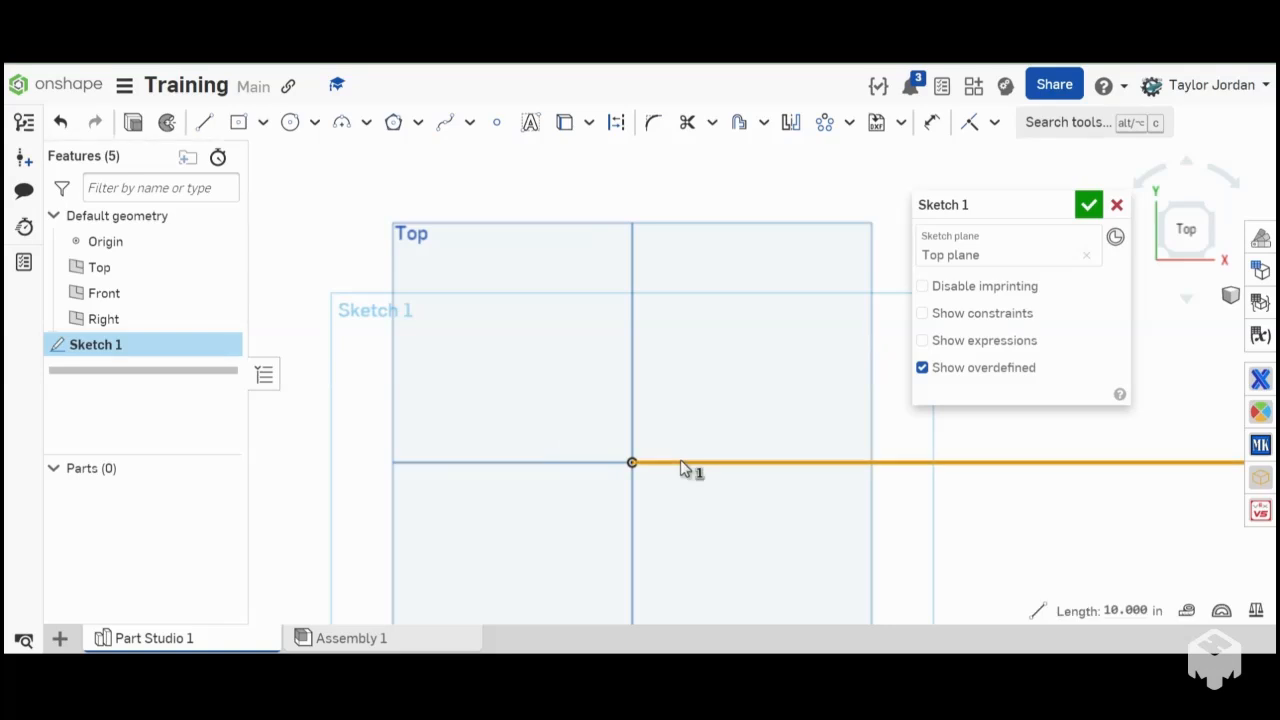
pyautogui.press('Delete')
# - Look through the full list of available sketch constraints
pyautogui.click(994, 123)
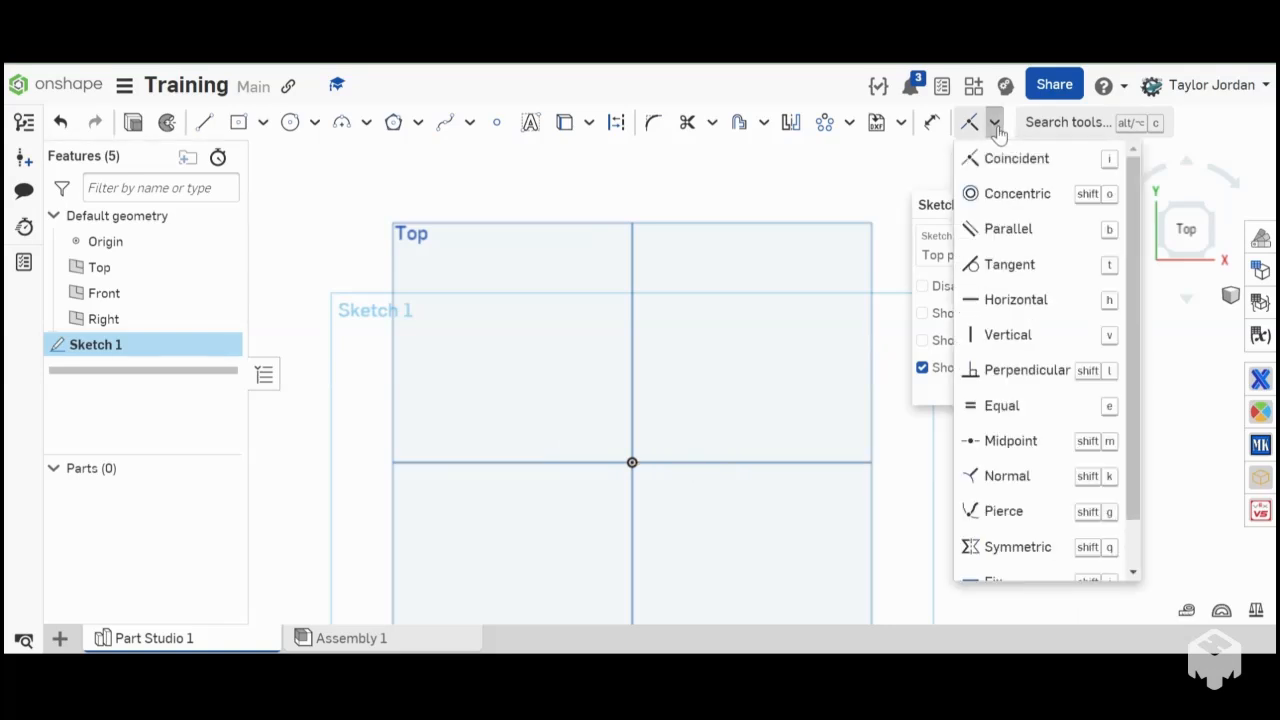
pyautogui.scroll(3, 455, 305)
pyautogui.scroll(-2, 531, 323)
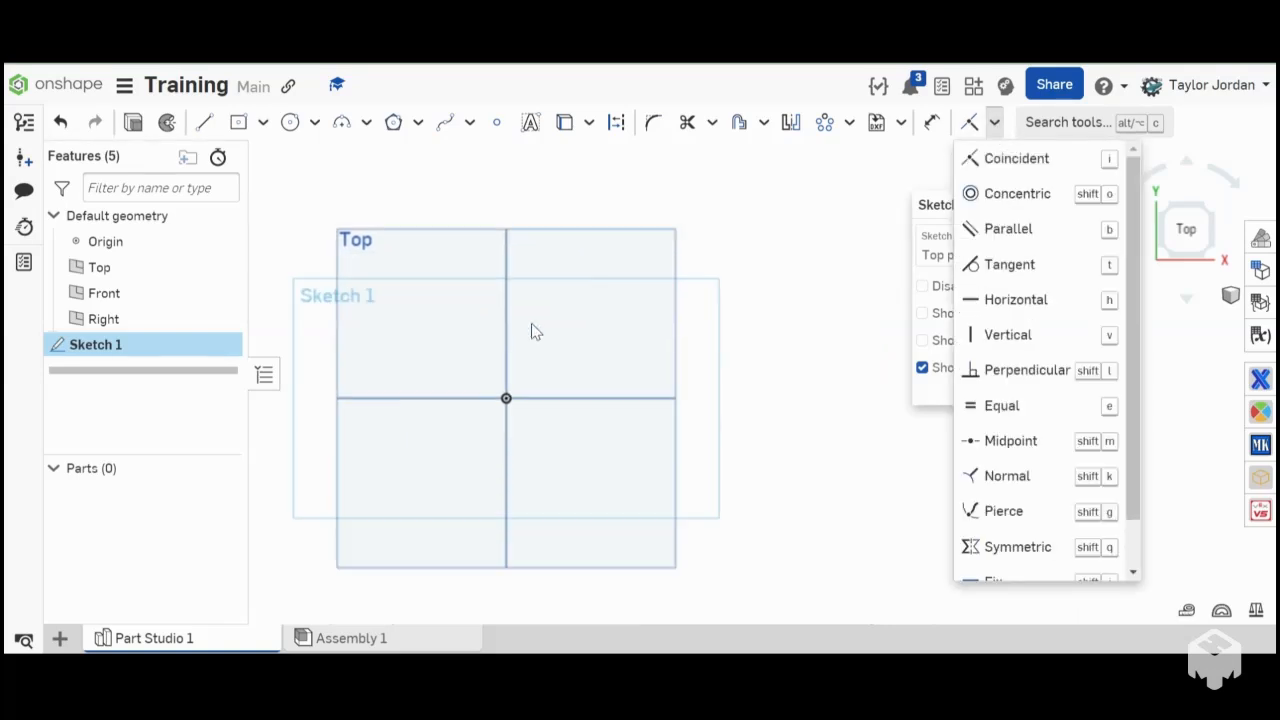
pyautogui.scroll(-1, 1012, 337)
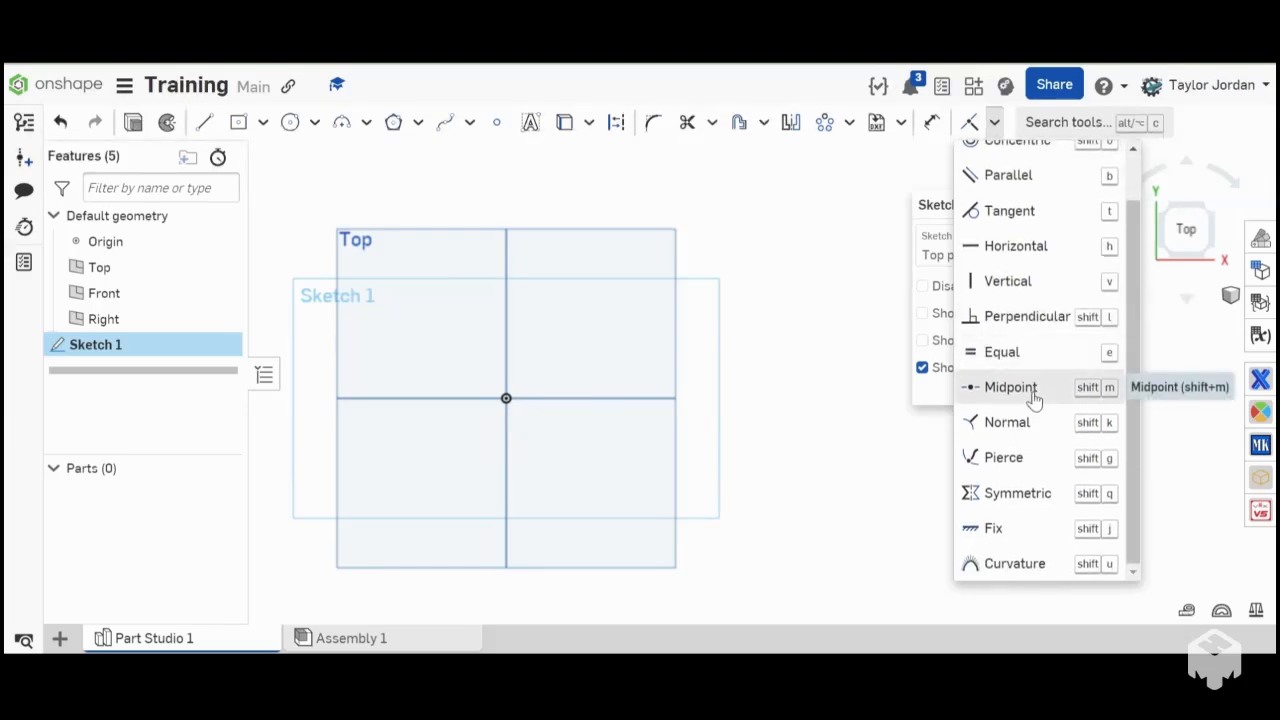
pyautogui.scroll(1, 1034, 402)
pyautogui.scroll(-1, 1034, 403)
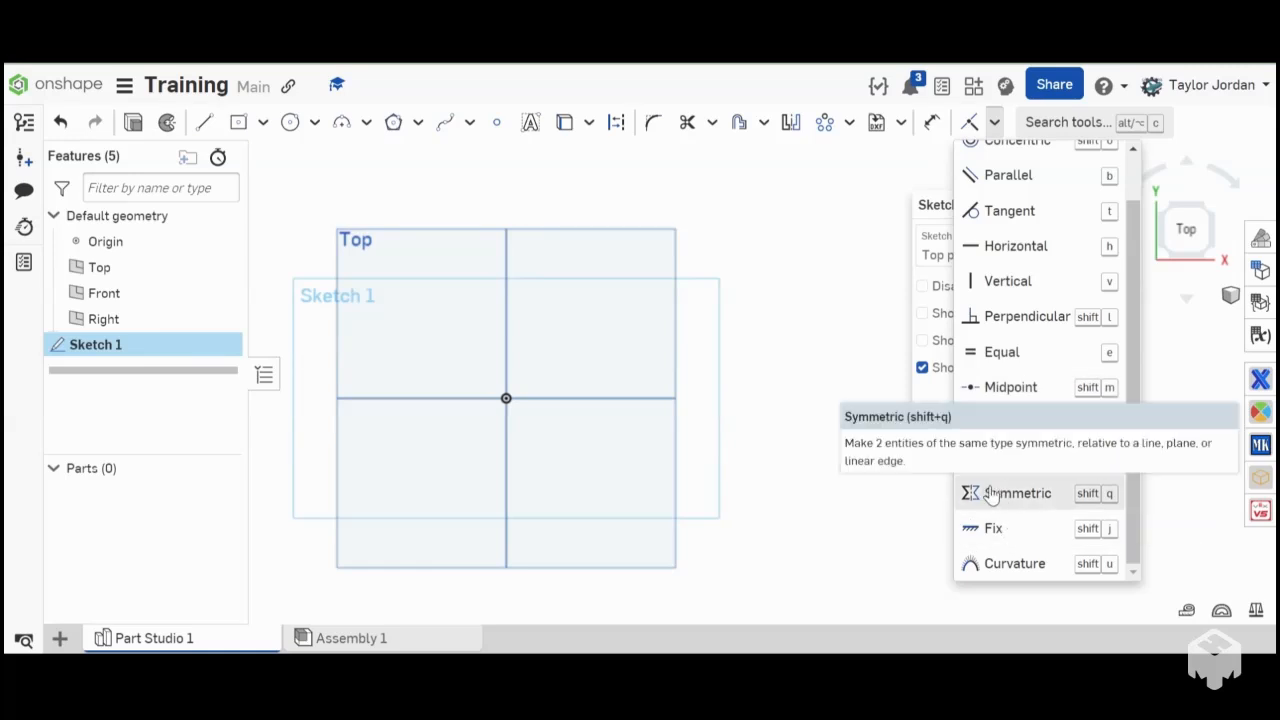
# - Sketch a circle about 2.019 in in diameter centered on the origin and a second one about 3.642 in in diameter, up and to its right
pyautogui.press('c')
pyautogui.click(506, 398)
pyautogui.click(536, 448)
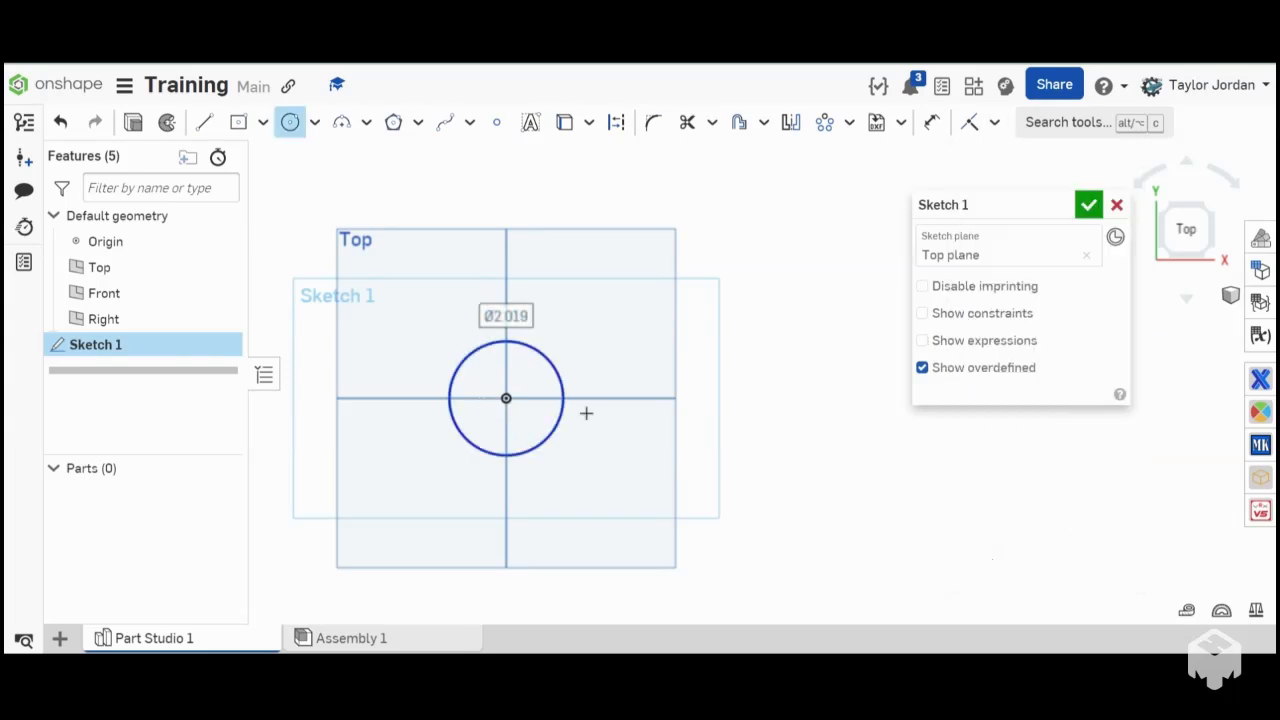
pyautogui.click(645, 313)
pyautogui.click(726, 374)
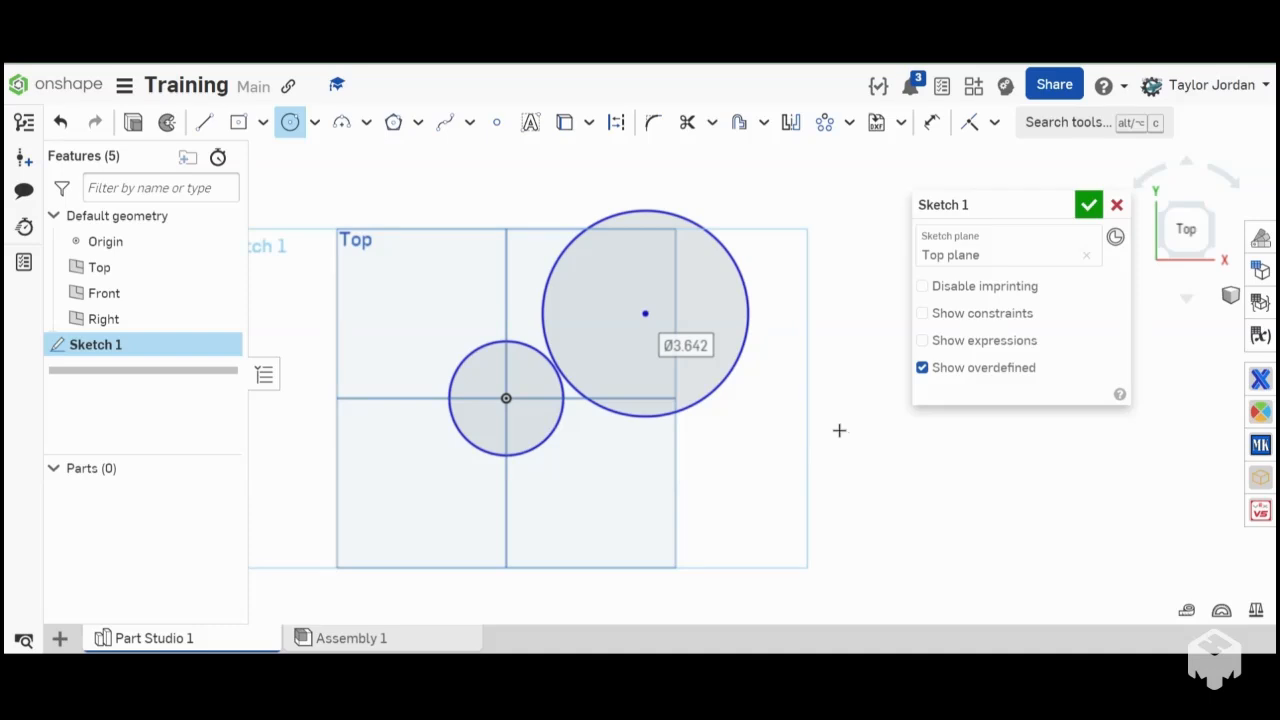
# - Apply an Equal constraint between the two circles
pyautogui.press('e')
pyautogui.click(972, 127)
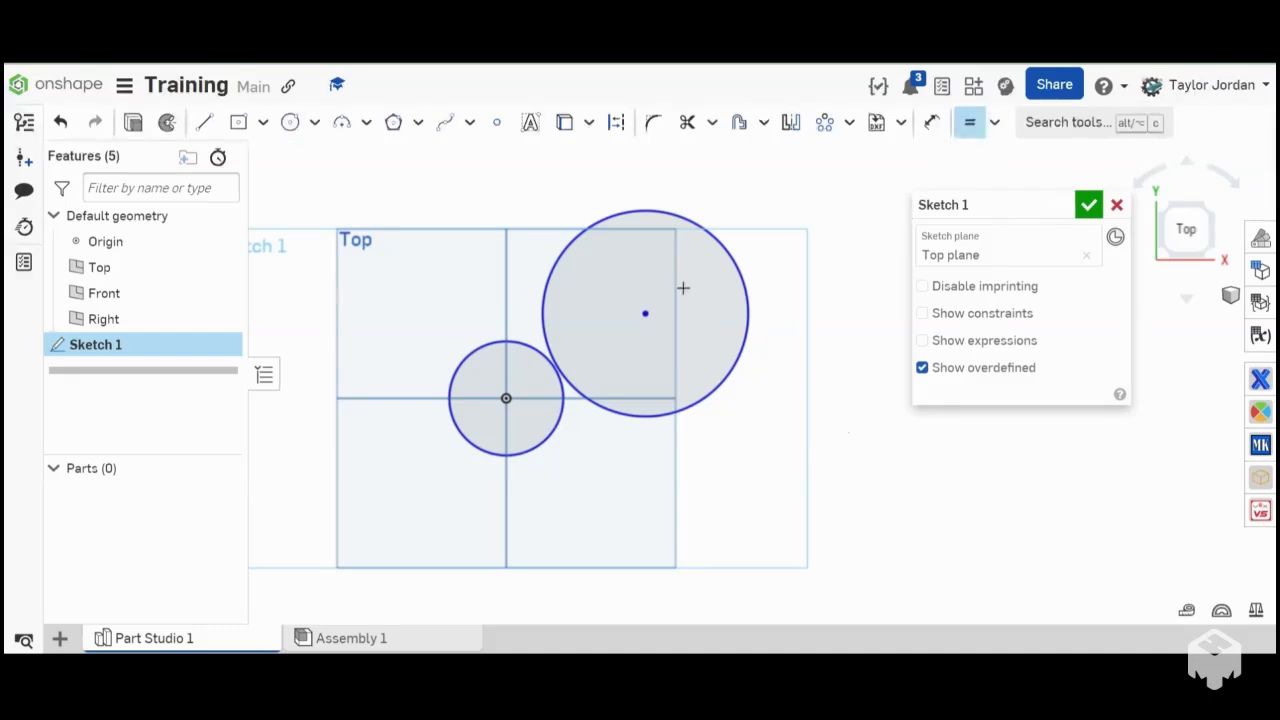
pyautogui.click(540, 331)
pyautogui.click(522, 343)
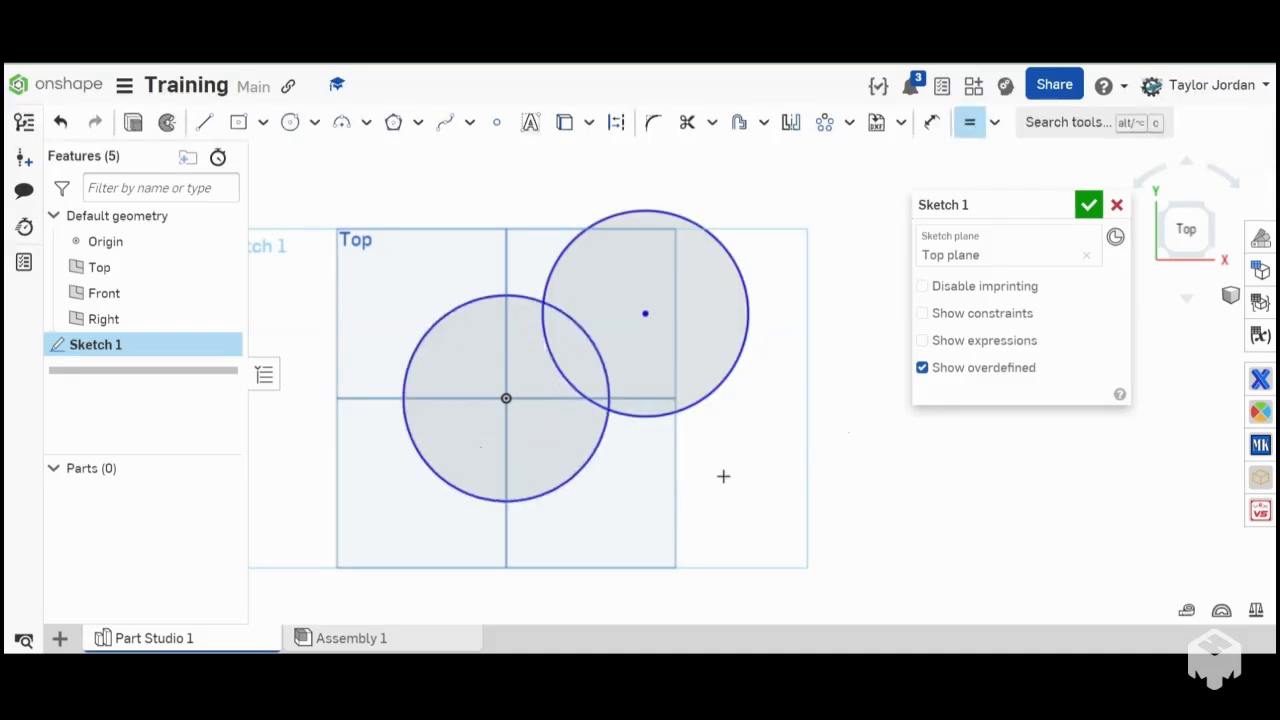
# - Dimension the diameter of the circle centered on the origin and set it to 2 in
pyautogui.press('d')
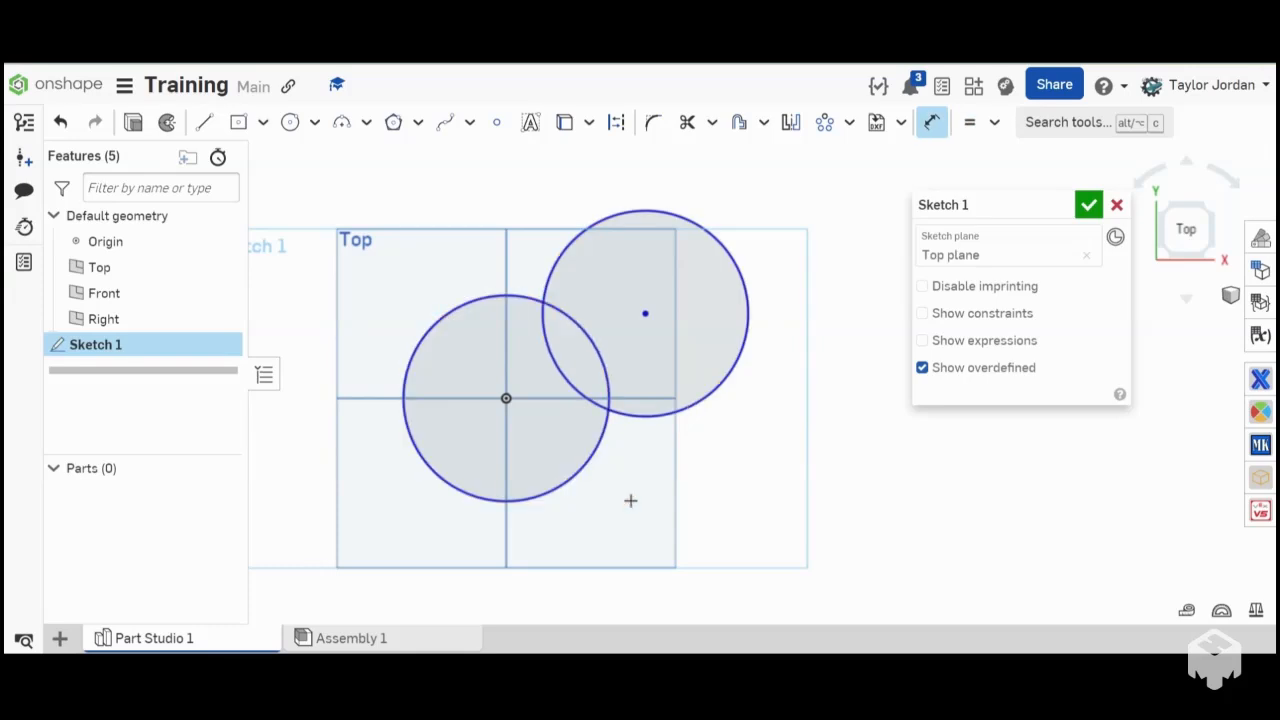
pyautogui.click(592, 469)
pyautogui.click(662, 532)
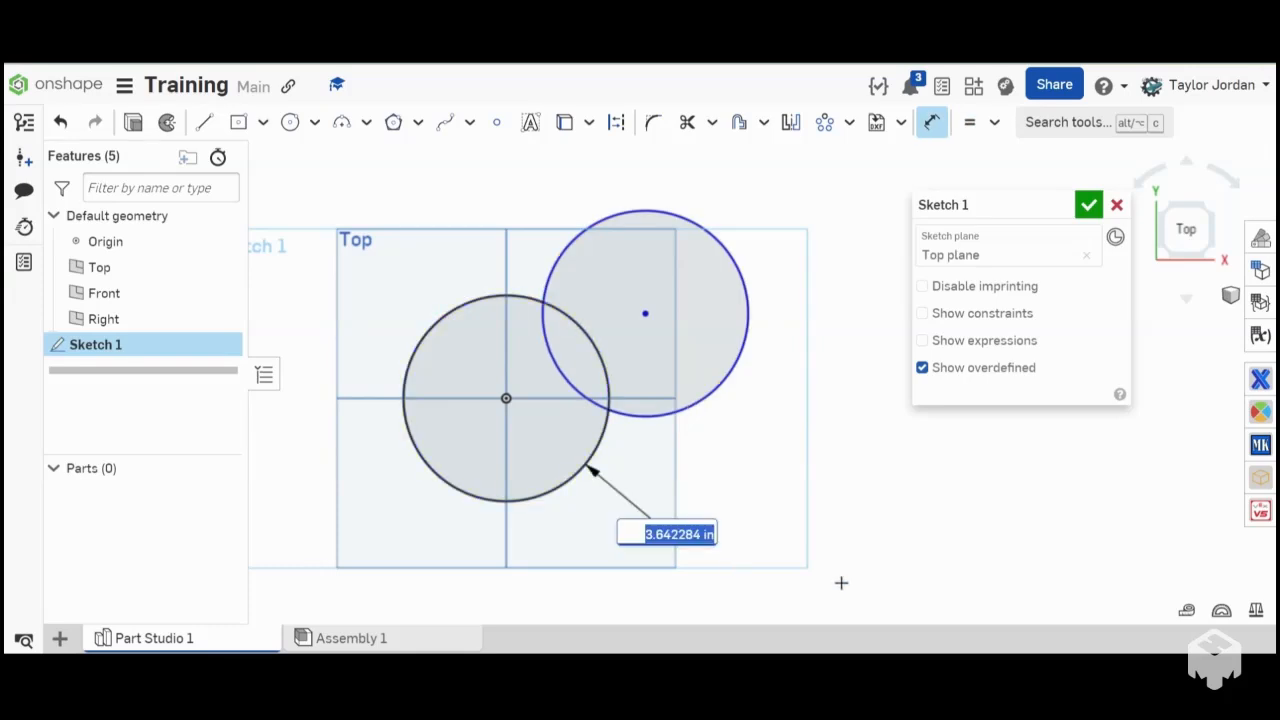
pyautogui.write('2')
pyautogui.press('Return')
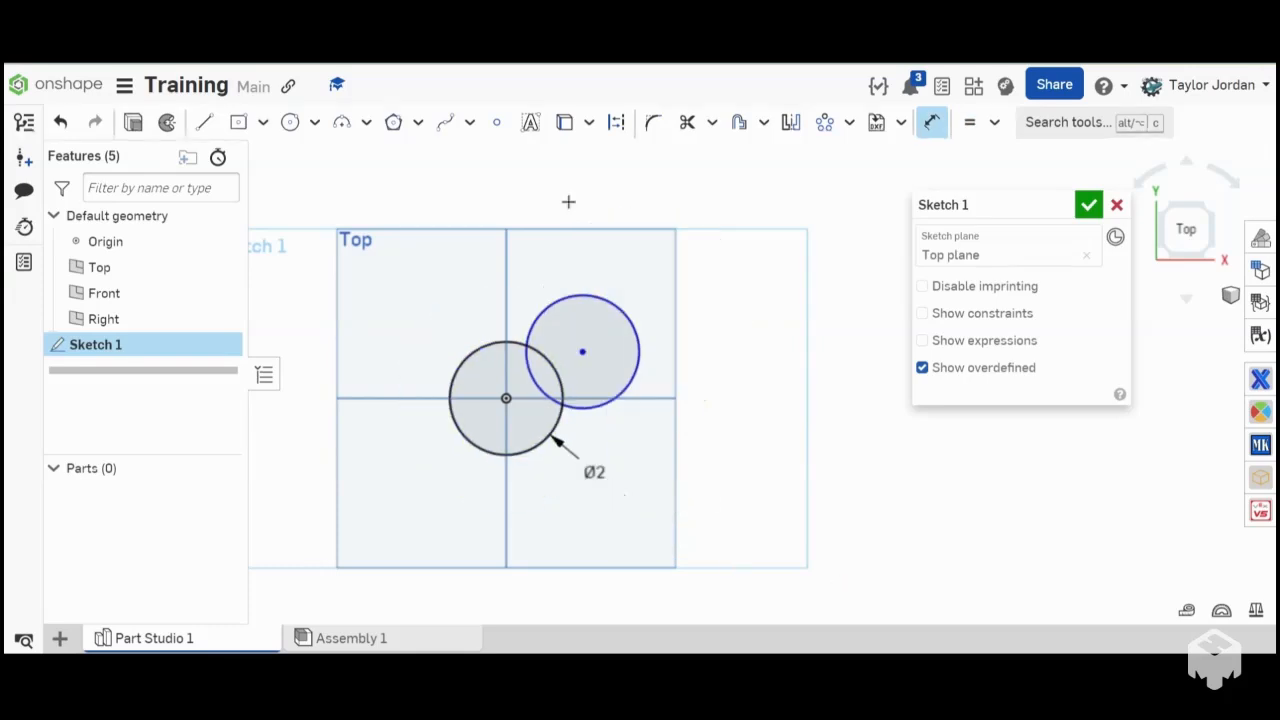
pyautogui.click(931, 122)
# - Delete the second circle, leaving the one centered on the origin
pyautogui.click(643, 355)
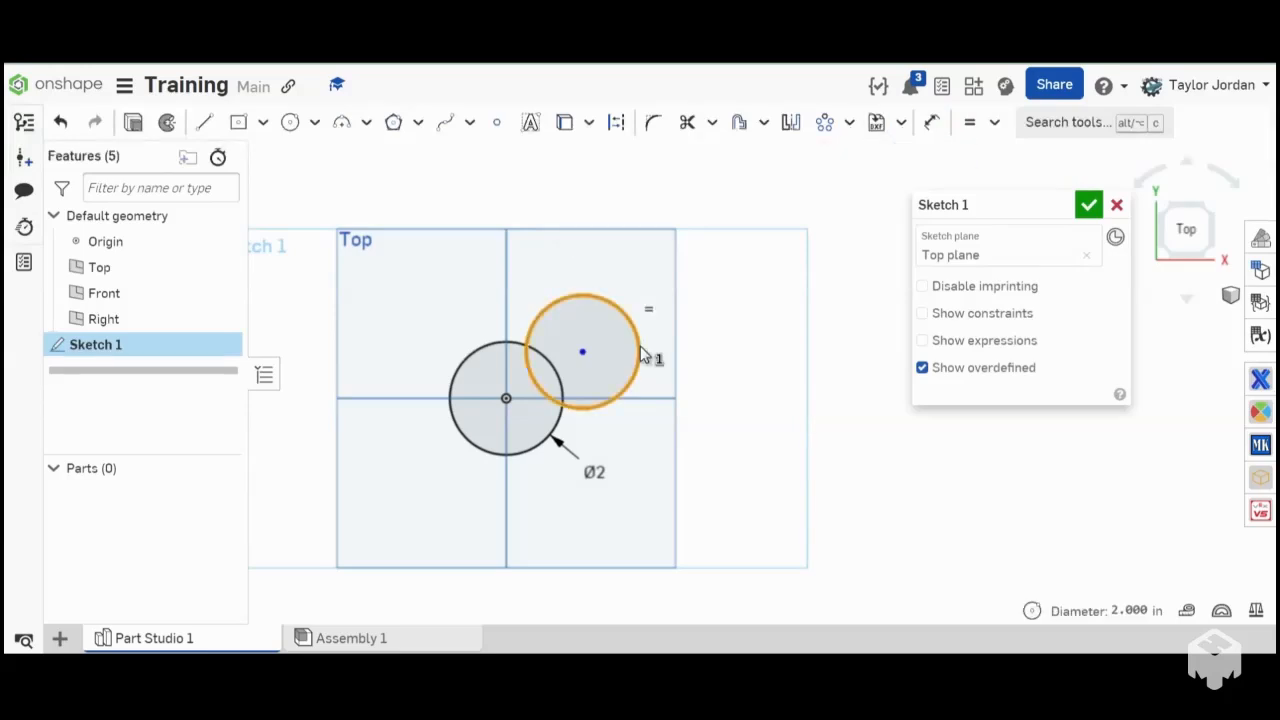
pyautogui.press('Delete')
# - Draw two separate, slightly tilted near-vertical lines to the right of the circle, about 2.543 in and 2.48 in long
pyautogui.click(996, 122)
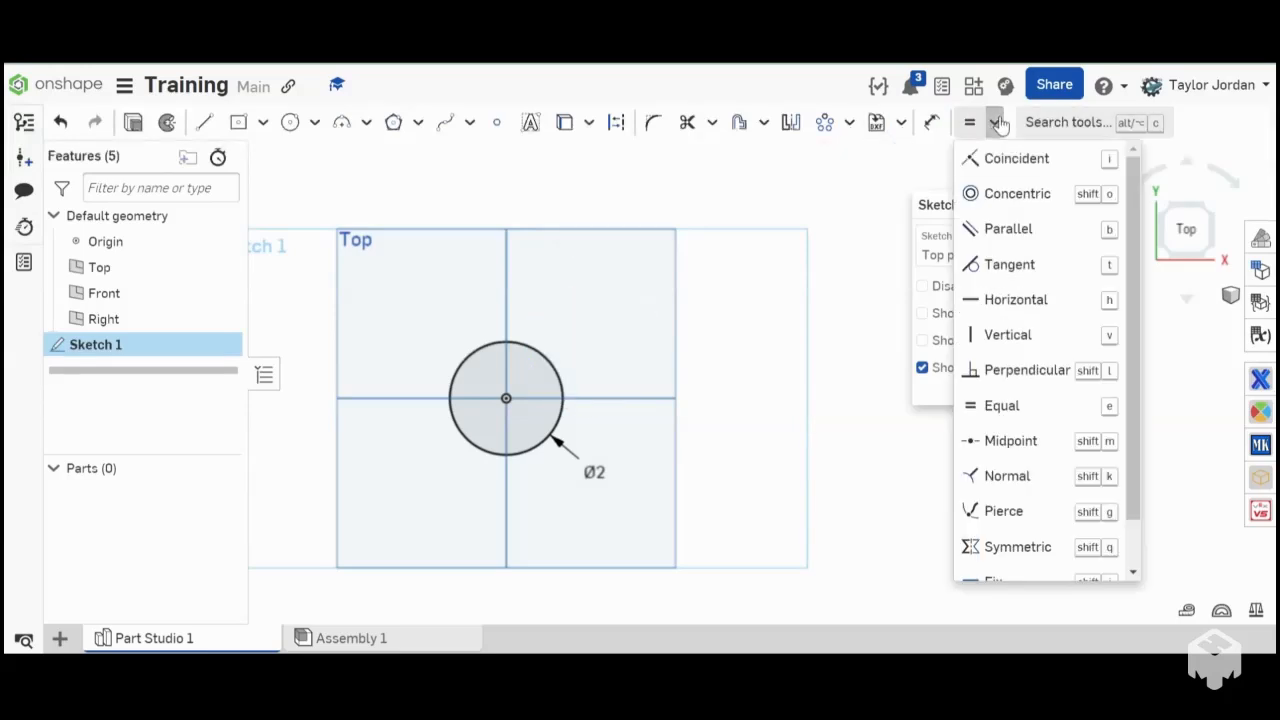
pyautogui.click(1008, 229)
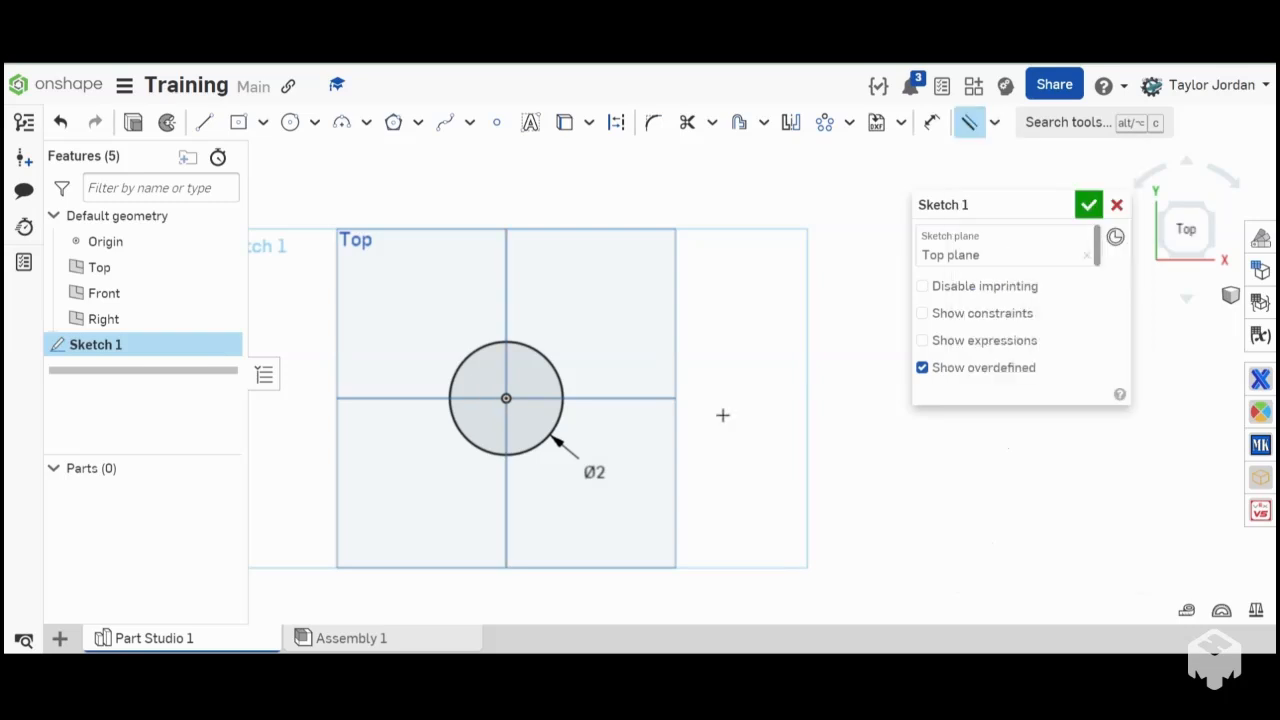
pyautogui.press('l')
pyautogui.click(709, 446)
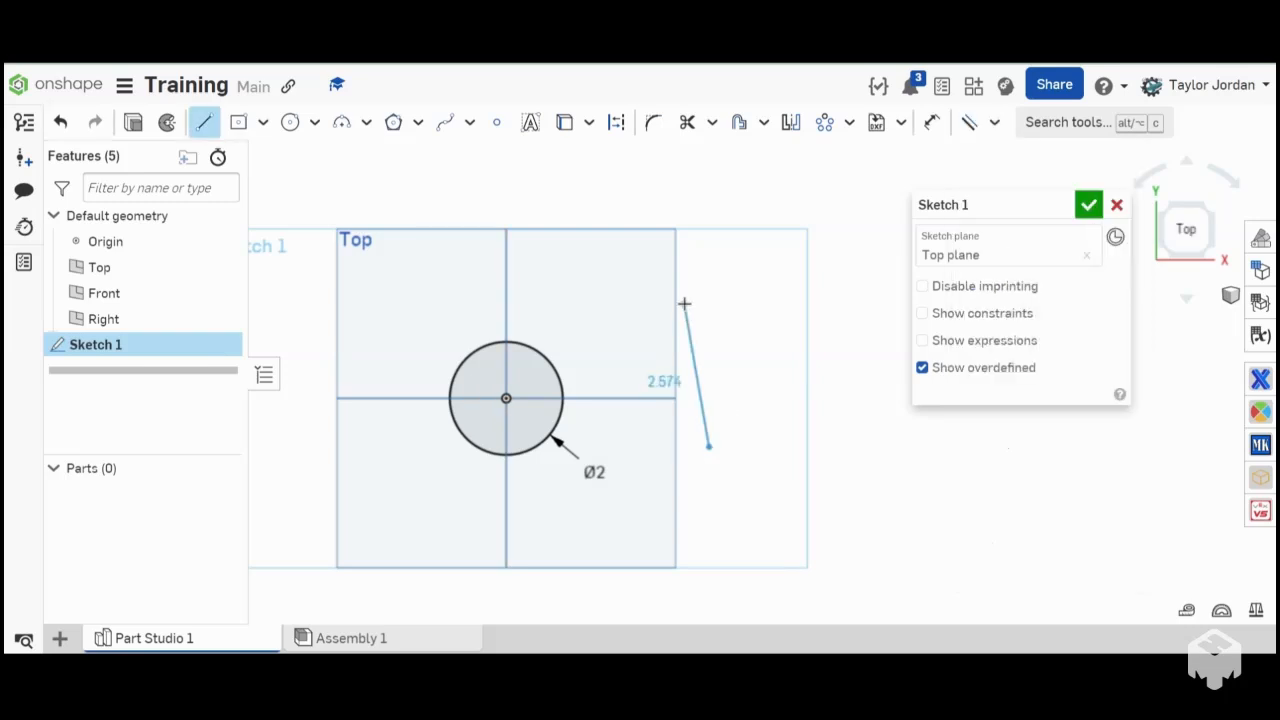
pyautogui.click(697, 303)
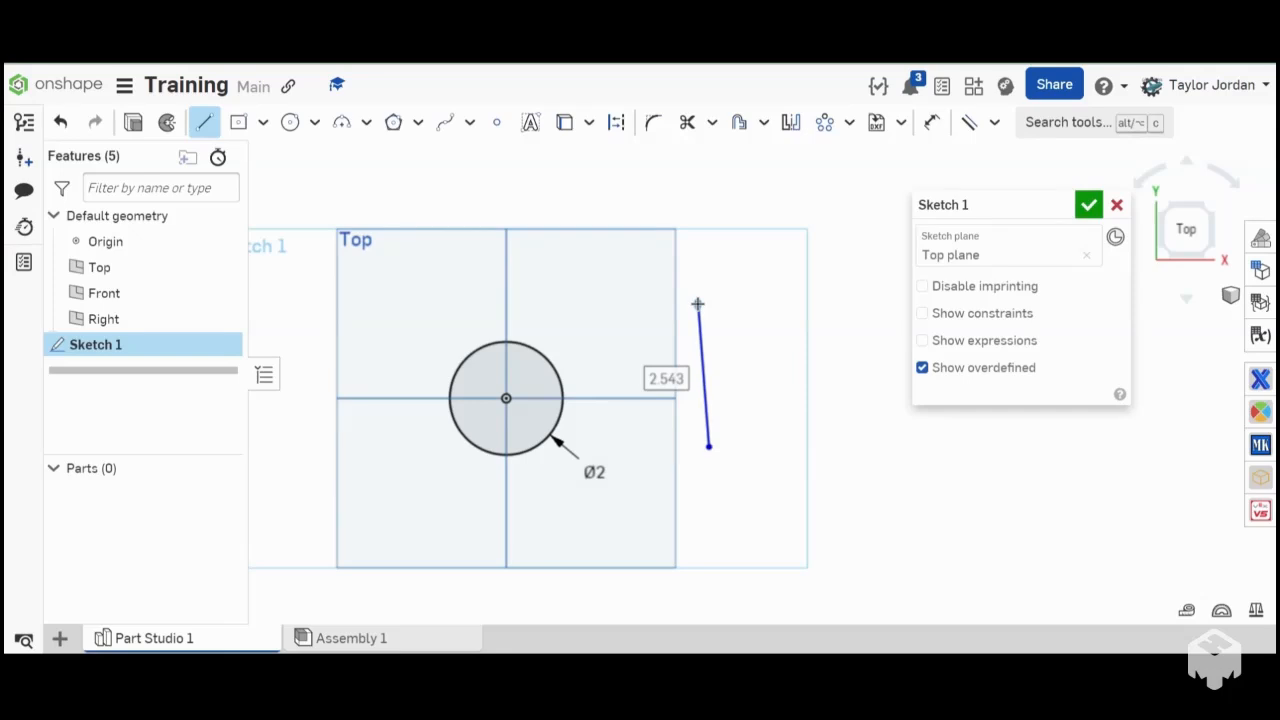
pyautogui.press('Escape')
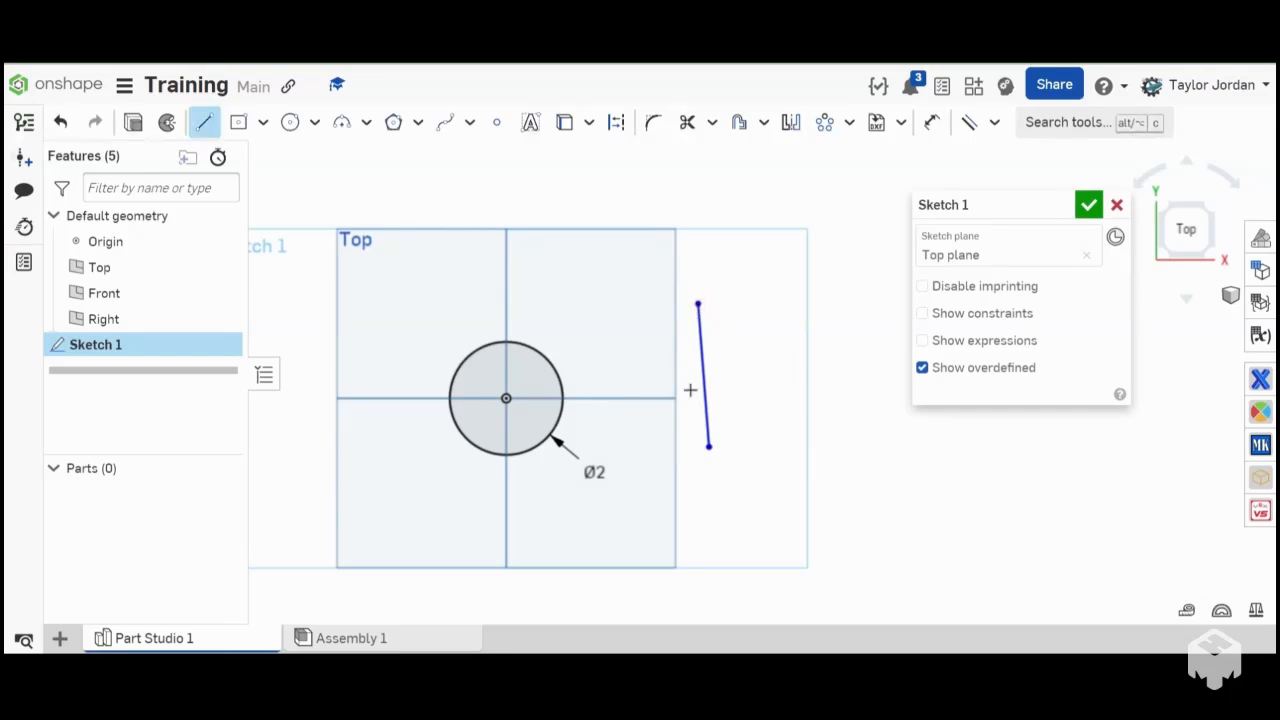
pyautogui.click(659, 461)
pyautogui.click(631, 325)
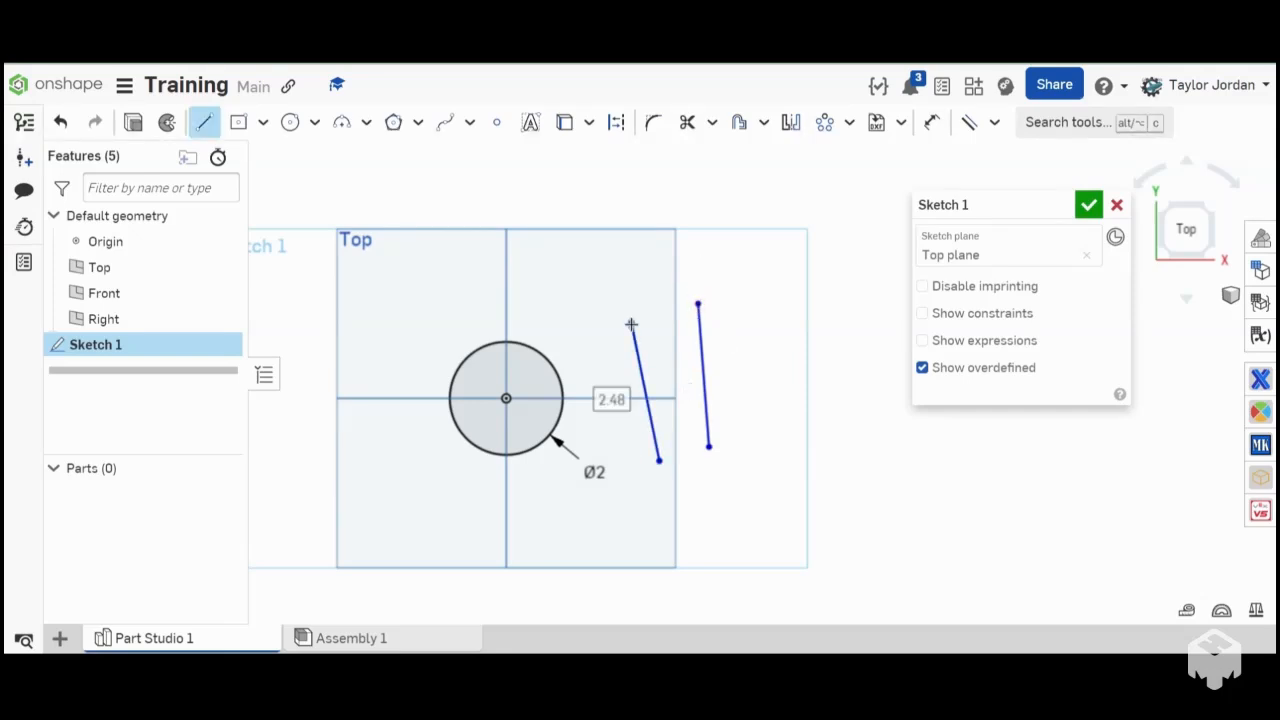
pyautogui.press('Escape')
pyautogui.press('Escape')
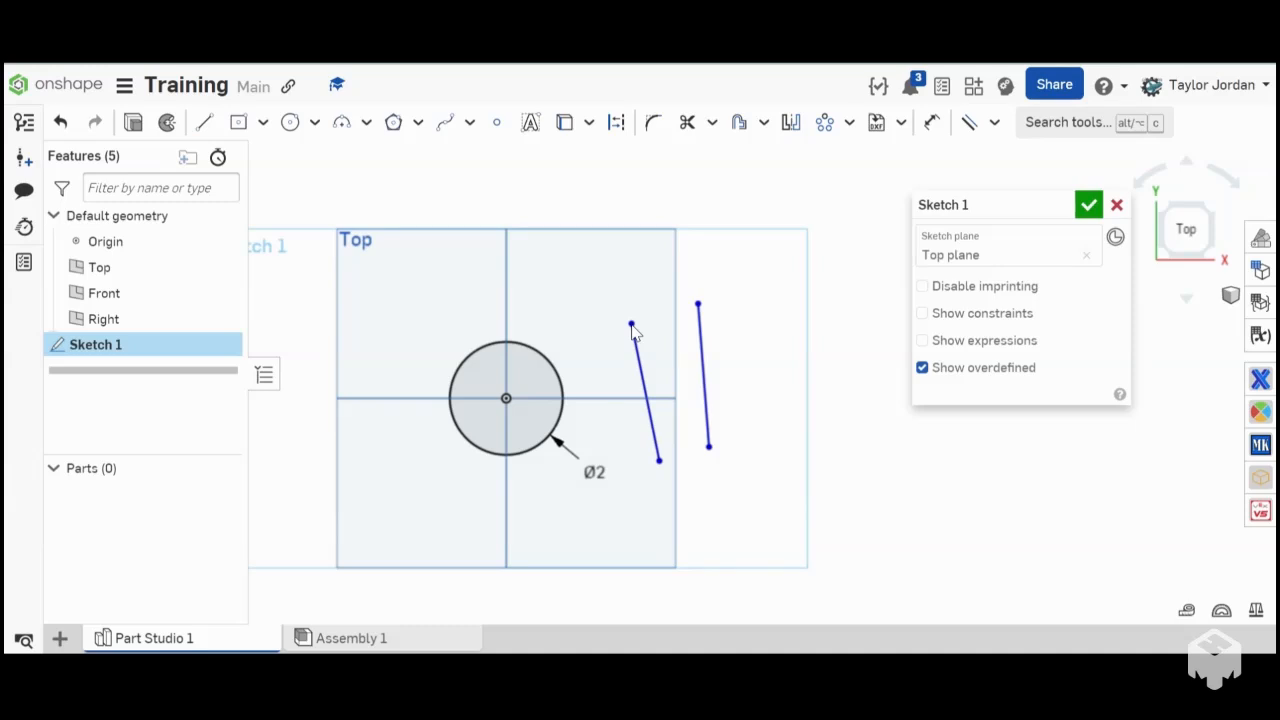
# - Apply a Parallel constraint between the two near-vertical lines
pyautogui.click(966, 124)
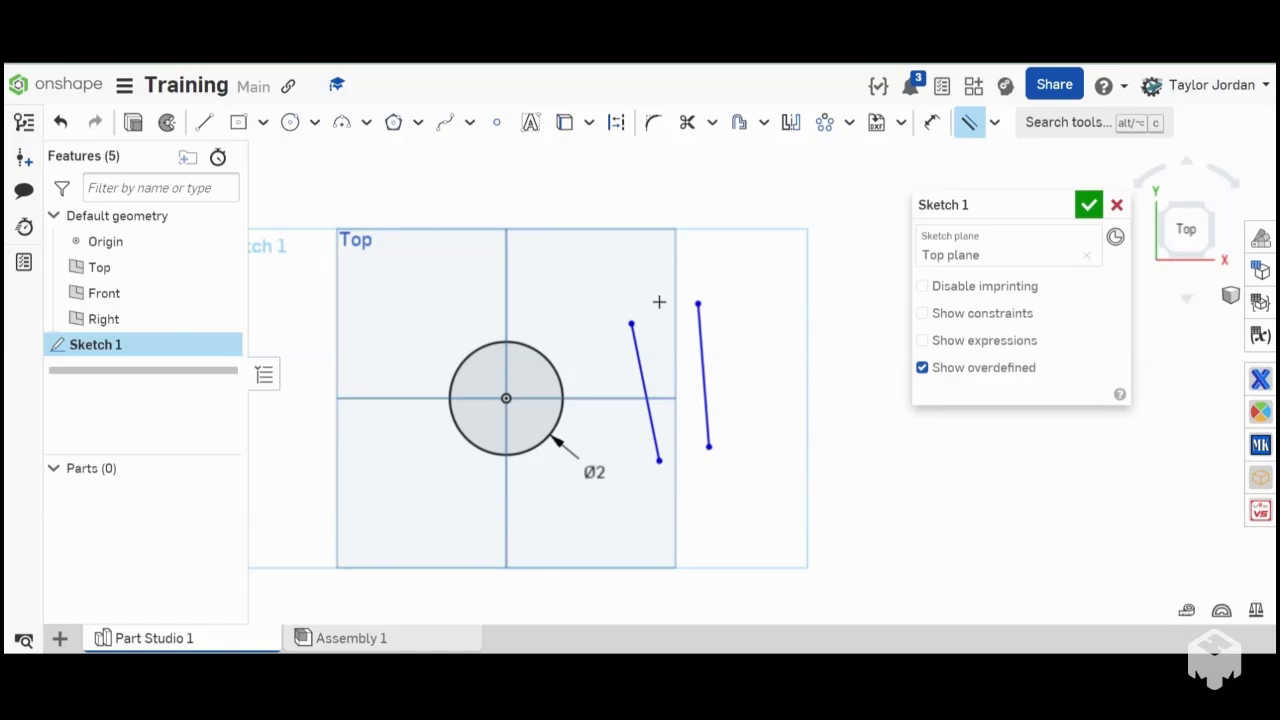
pyautogui.click(641, 380)
pyautogui.click(703, 372)
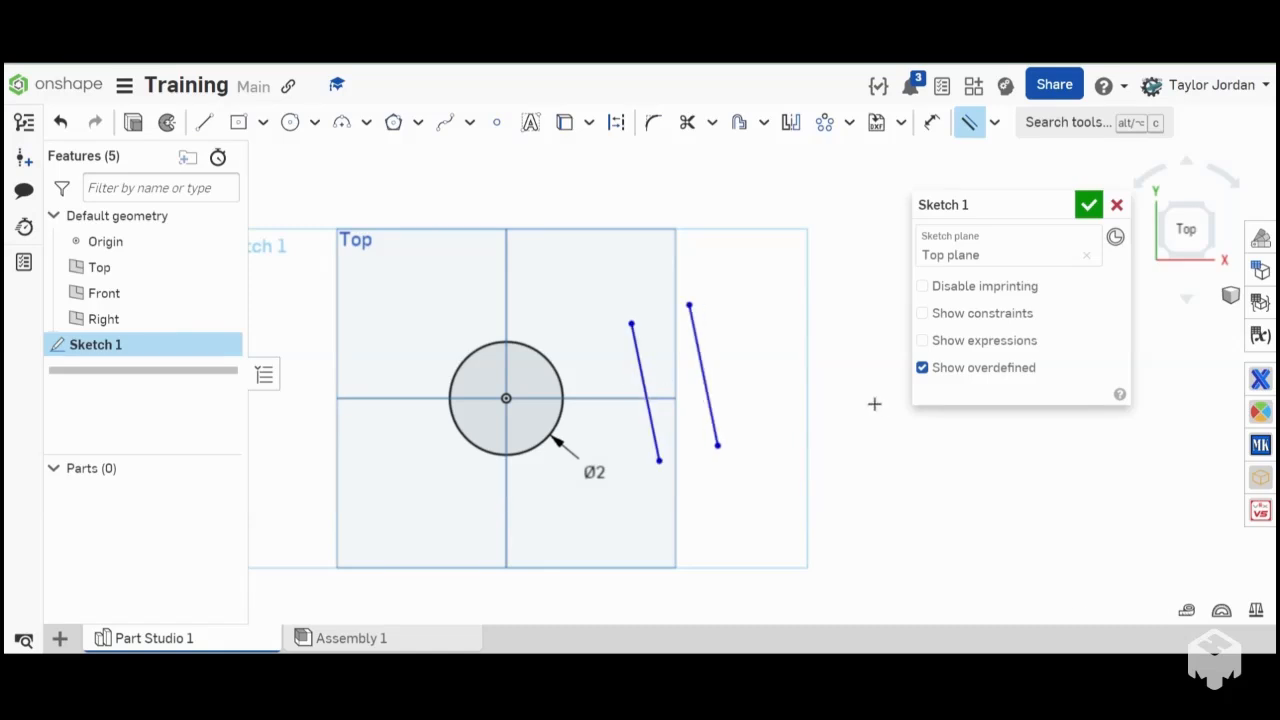
pyautogui.scroll(-5, 634, 386)
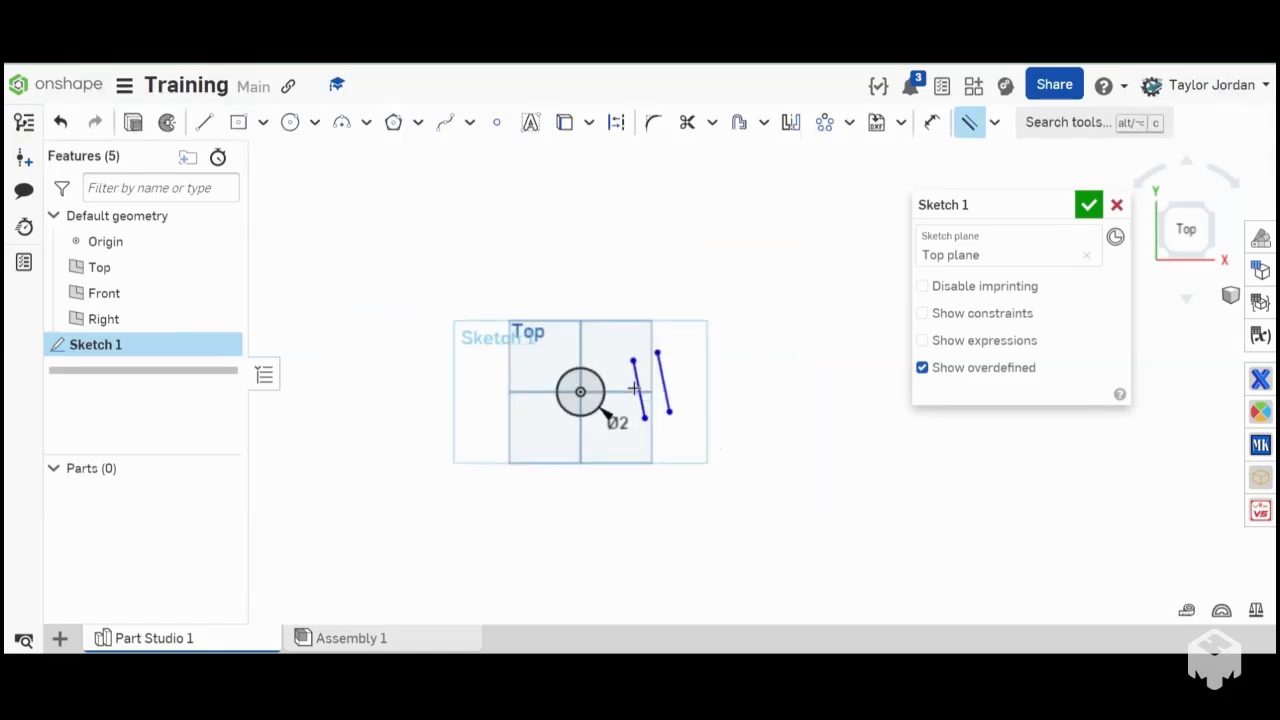
pyautogui.scroll(5, 634, 386)
pyautogui.moveTo(651, 394)
pyautogui.mouseDown(button='right')
pyautogui.moveTo(613, 373)
pyautogui.moveTo(677, 400)
pyautogui.moveTo(651, 410)
pyautogui.mouseUp(button='right')
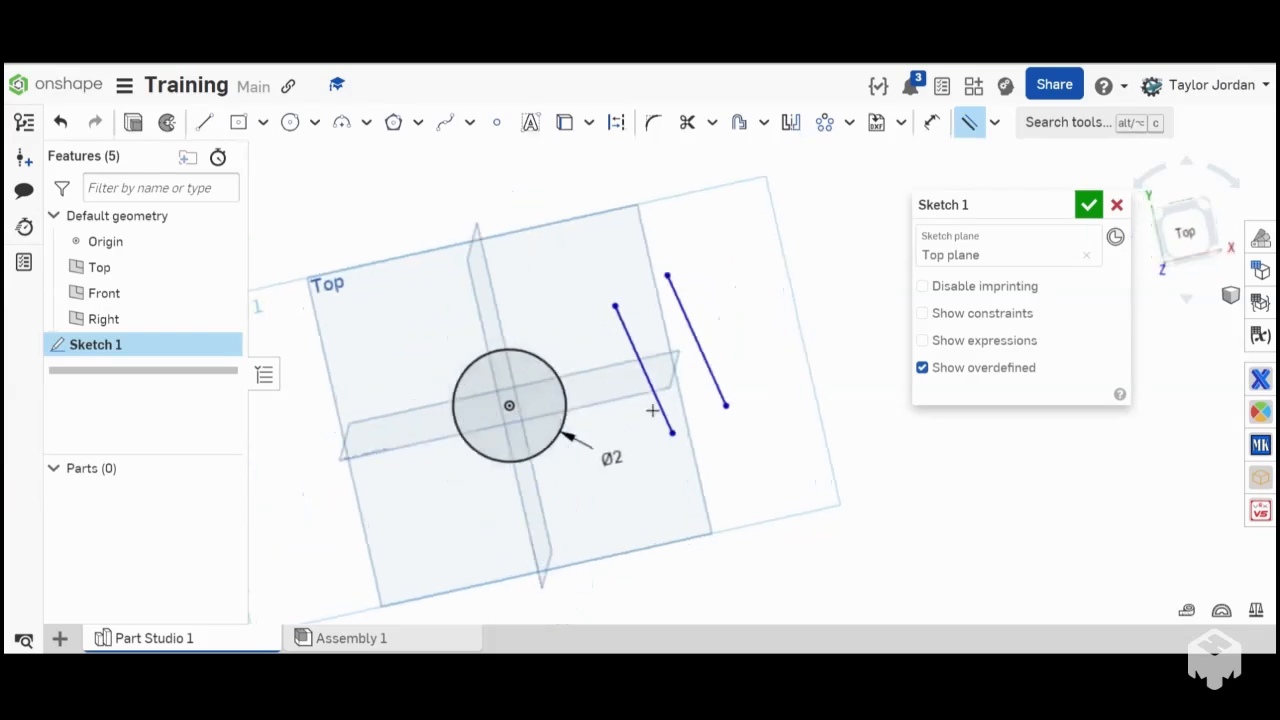
pyautogui.press('d')
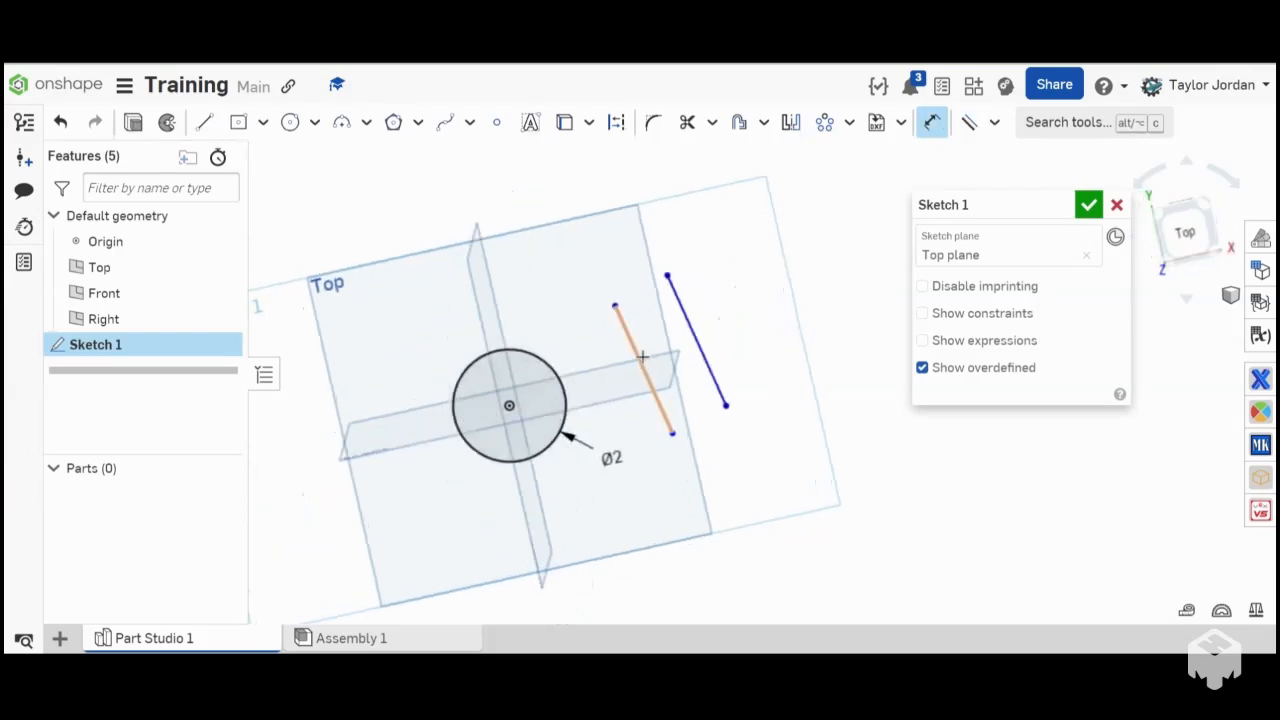
pyautogui.click(995, 123)
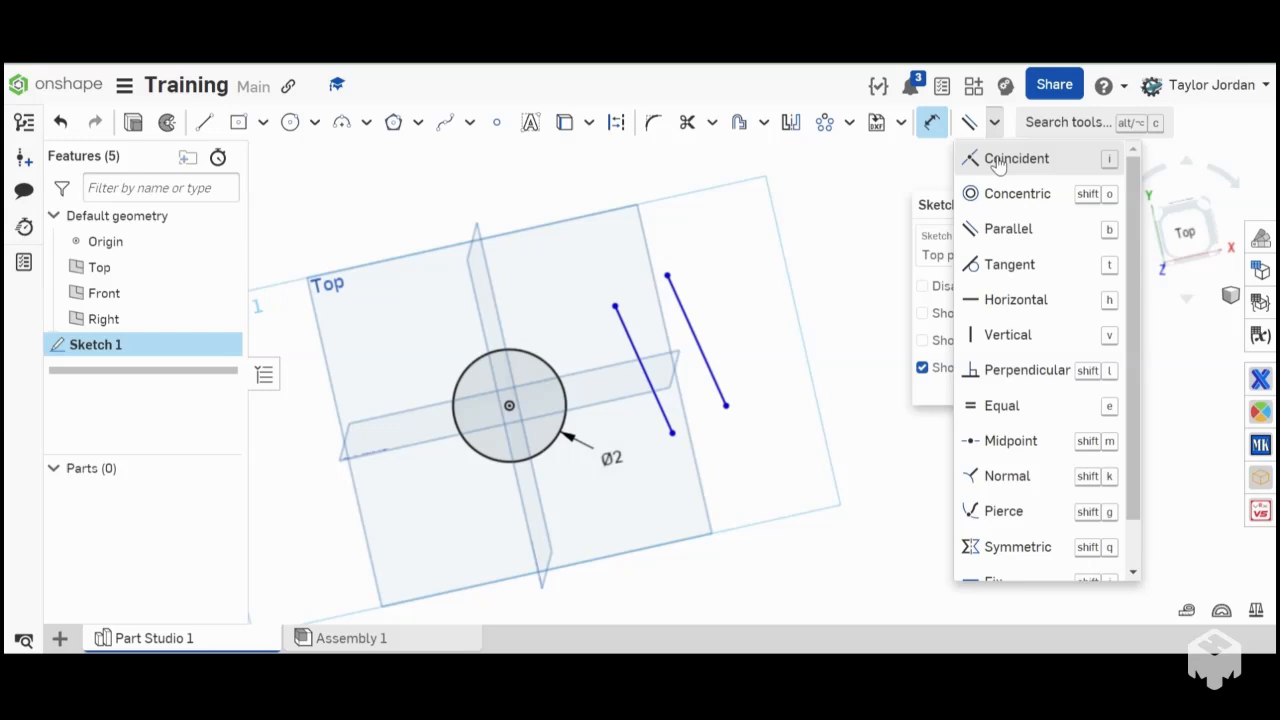
pyautogui.click(997, 376)
pyautogui.click(969, 124)
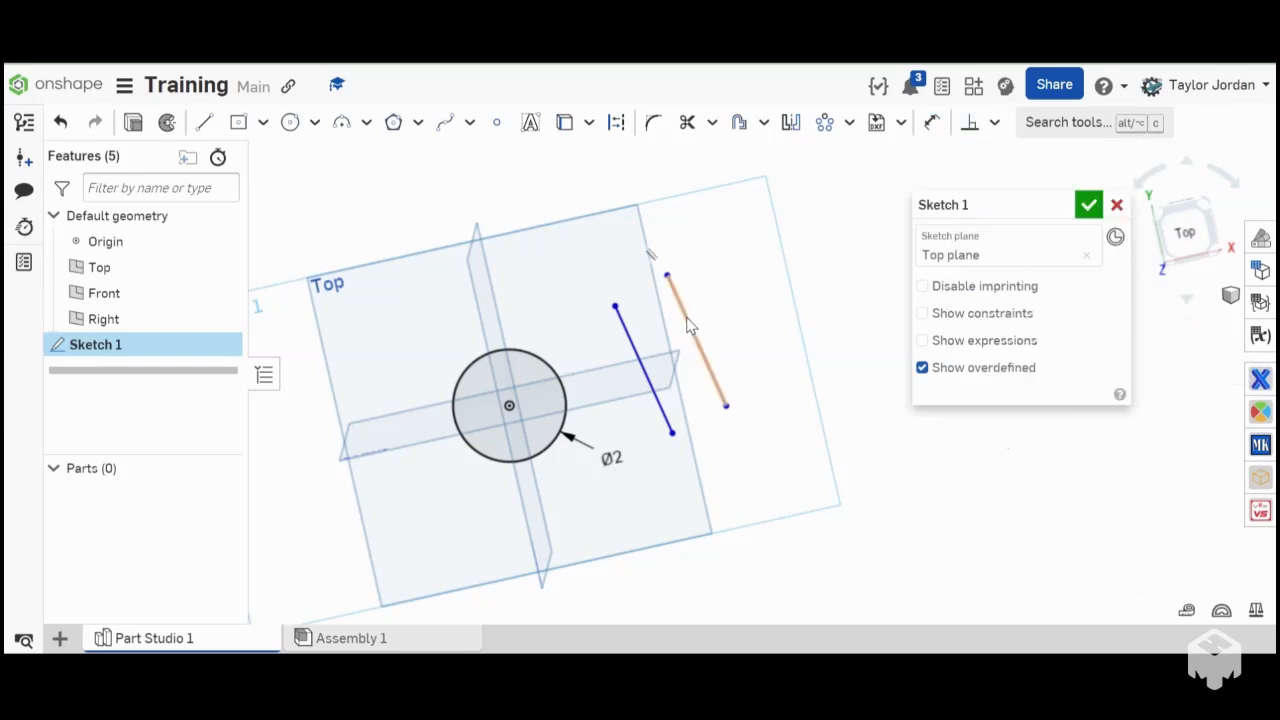
# - Delete both parallel lines beside the circle
pyautogui.click(688, 322)
pyautogui.click(687, 322)
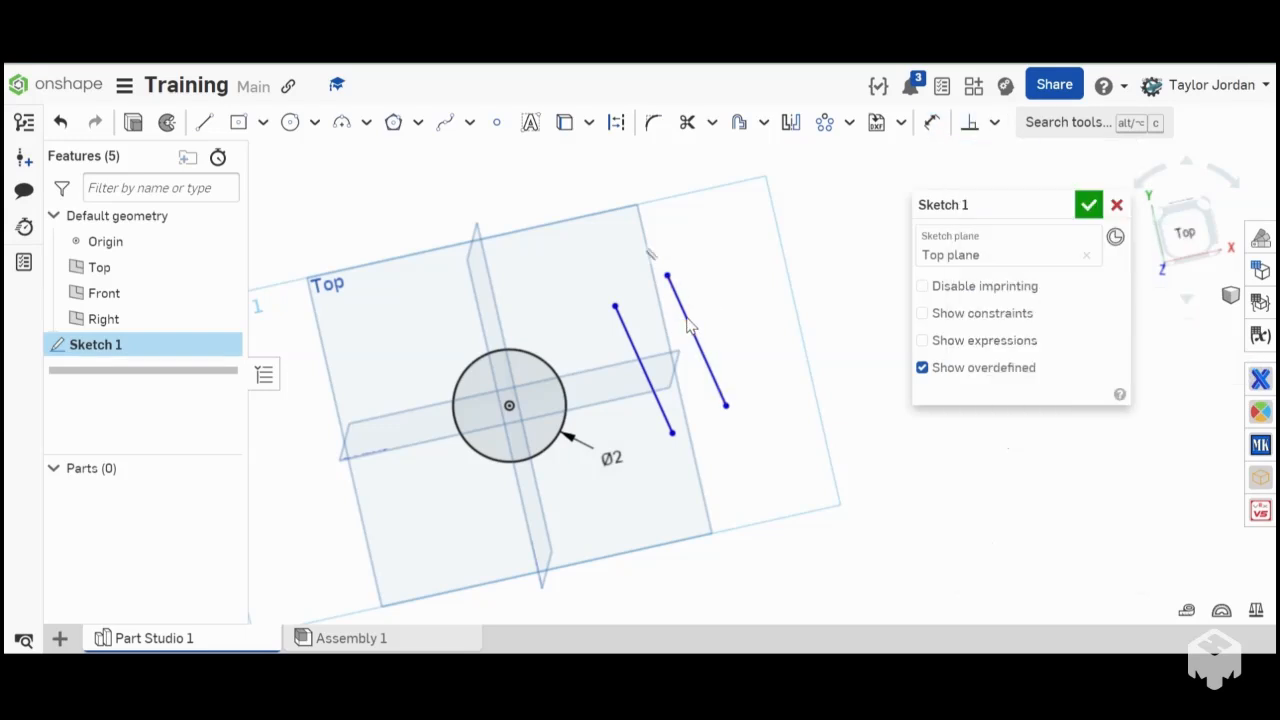
pyautogui.click(657, 398)
pyautogui.press('Delete')
# - Draw a slightly tilted line to the right of the circle and a second line about 2.137 in long rising from a point on it
pyautogui.press('l')
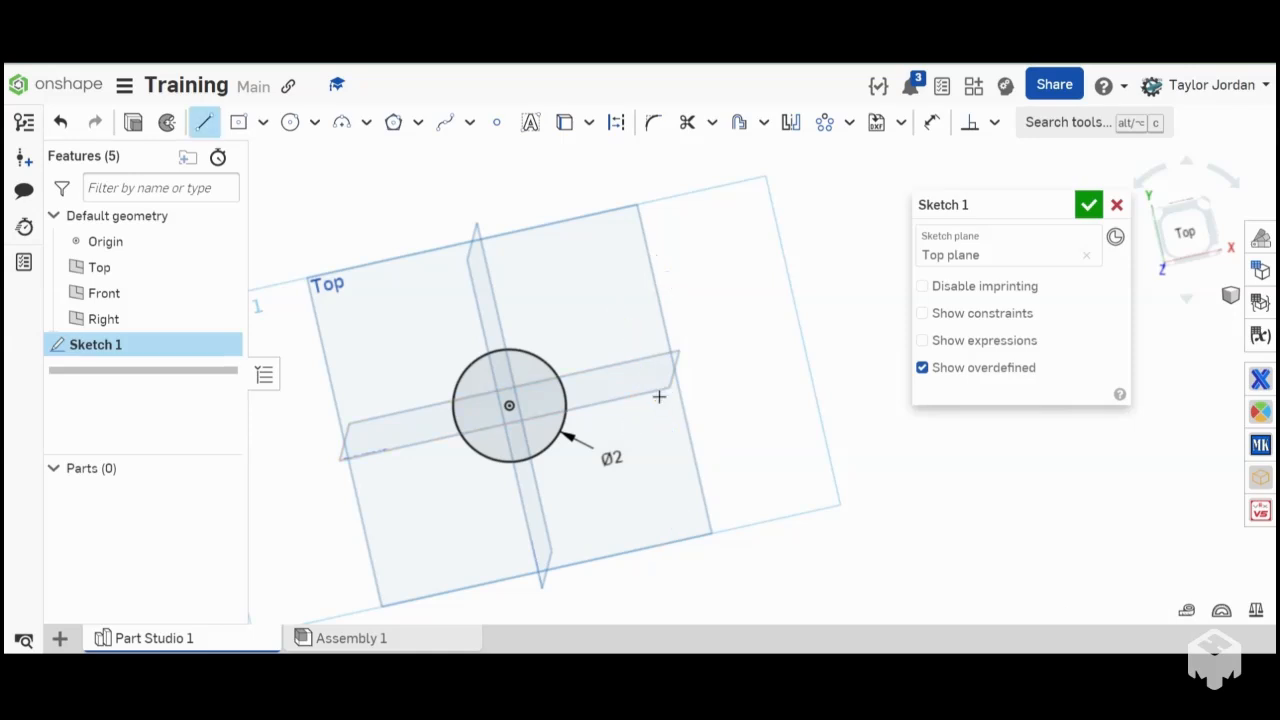
pyautogui.click(644, 432)
pyautogui.click(775, 414)
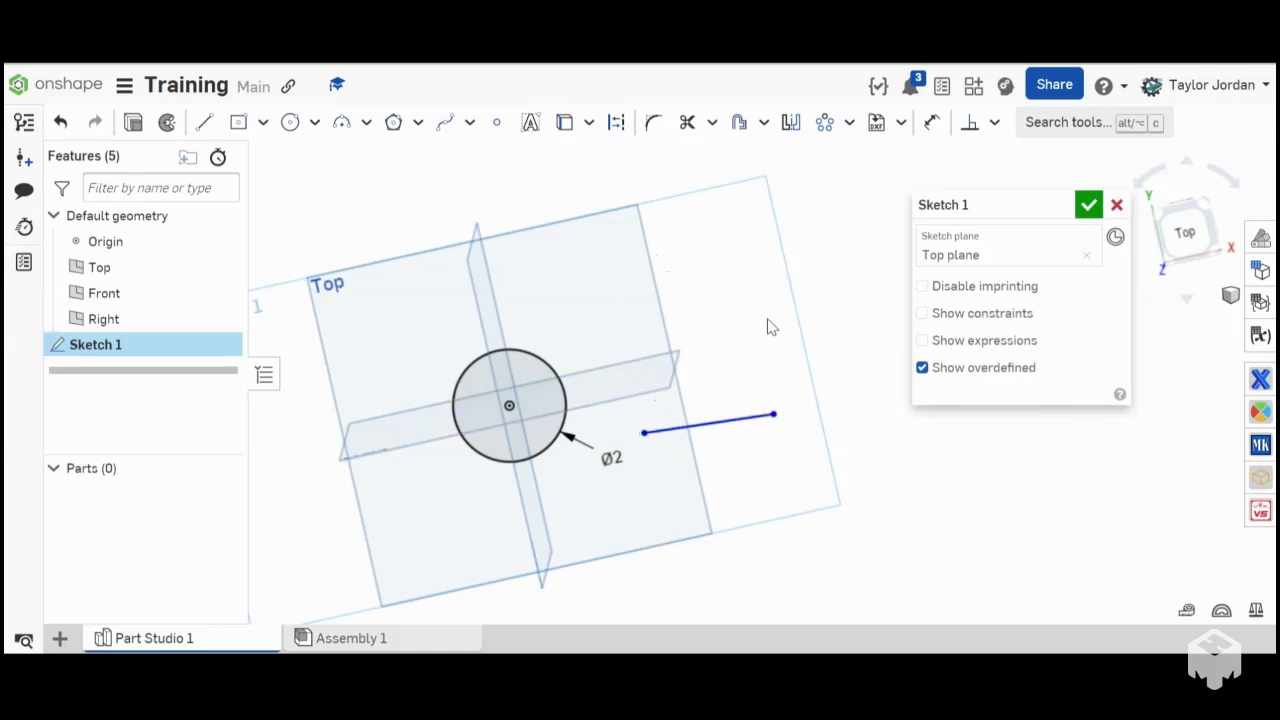
pyautogui.click(723, 421)
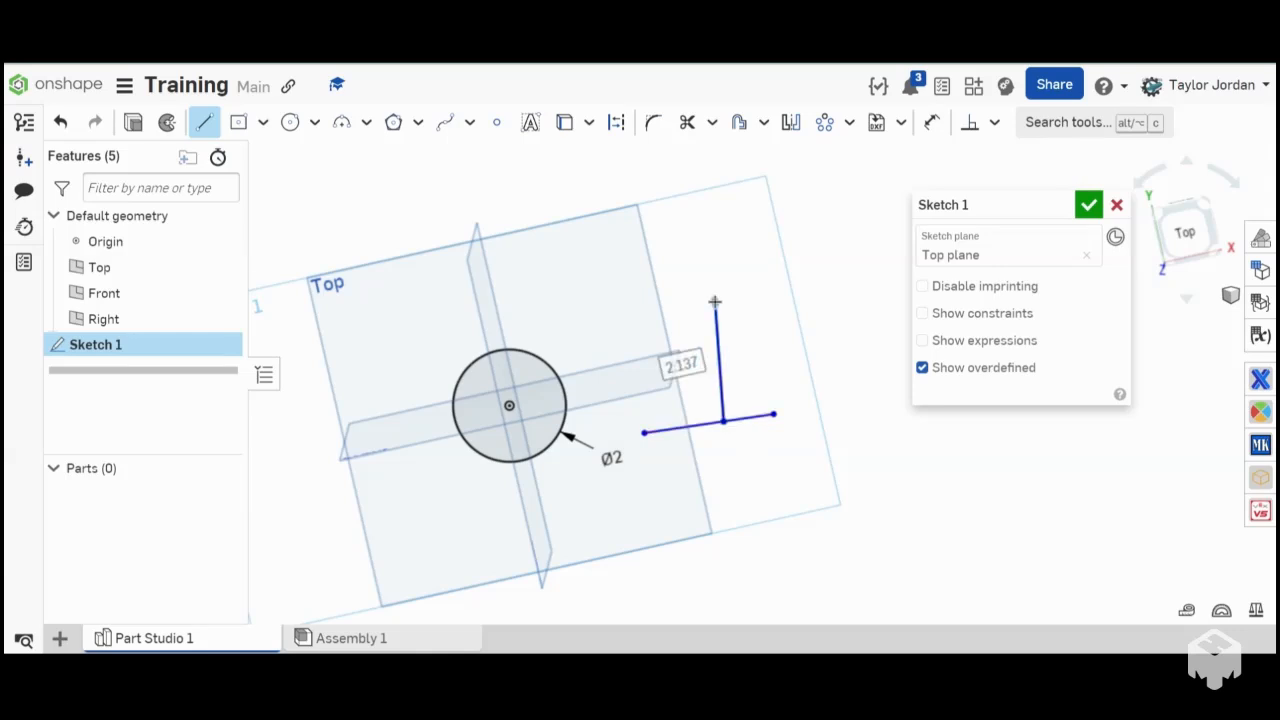
pyautogui.click(714, 302)
pyautogui.press('Escape')
# - Apply a Perpendicular constraint between the upright line and the line it starts from
pyautogui.hotkey('shift', 'l')
pyautogui.click(715, 326)
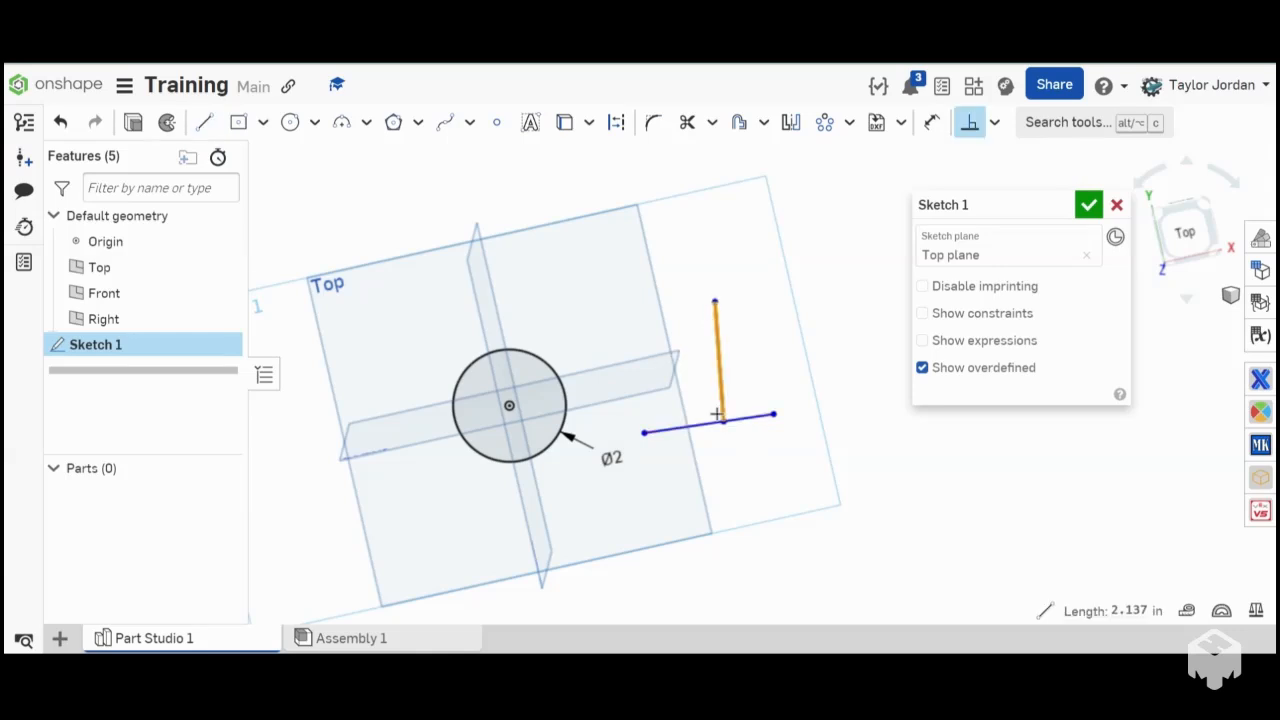
pyautogui.click(735, 418)
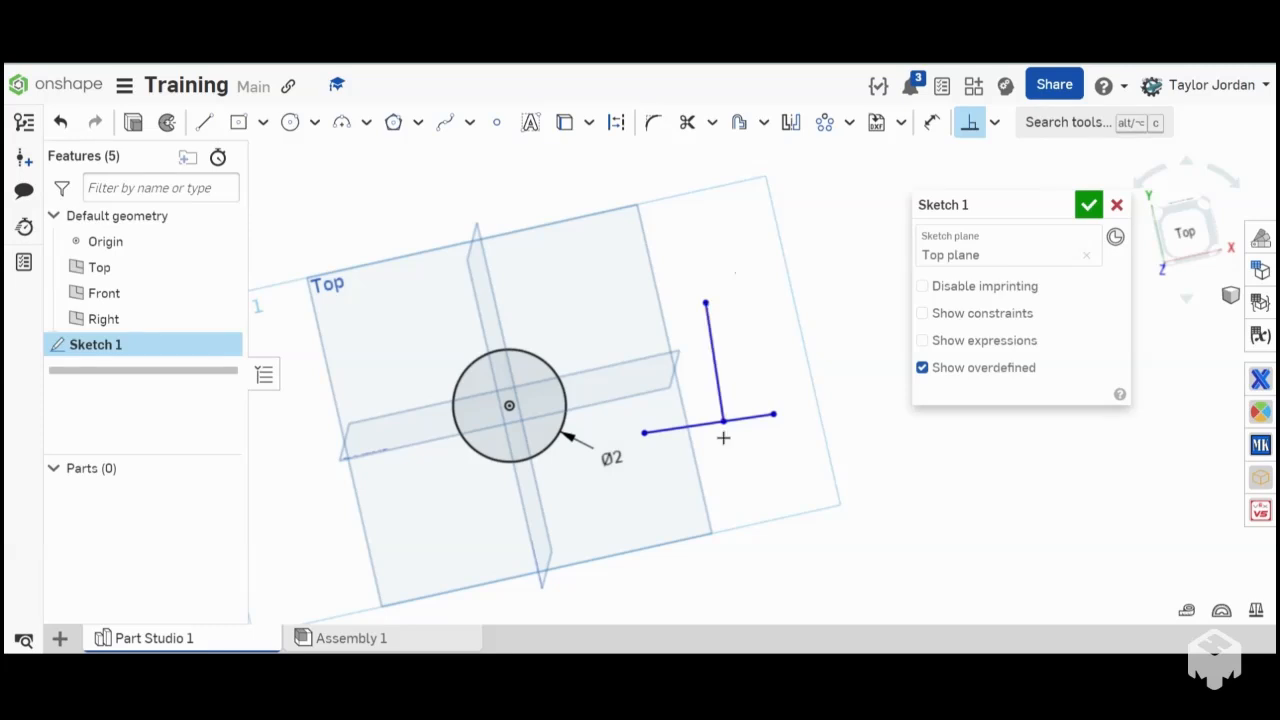
pyautogui.click(968, 122)
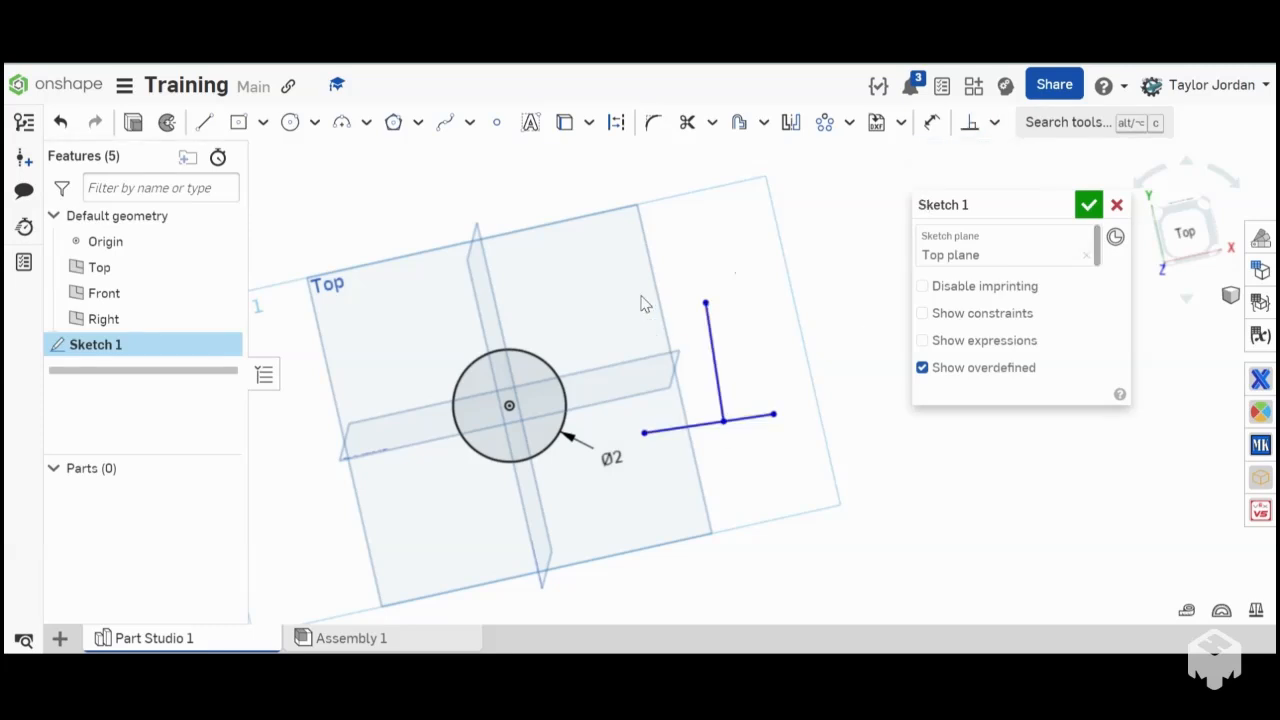
# - Delete both perpendicular lines beside the circle
pyautogui.click(716, 369)
pyautogui.press('Delete')
pyautogui.click(726, 422)
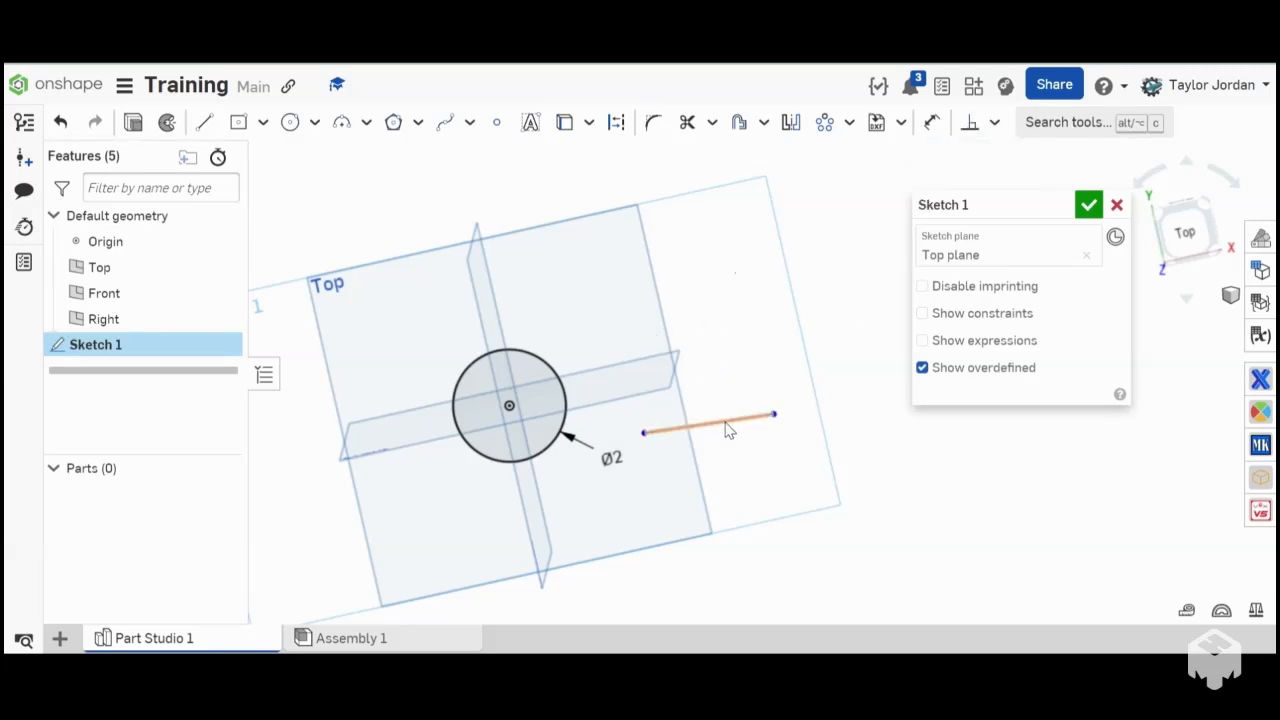
pyautogui.press('Delete')
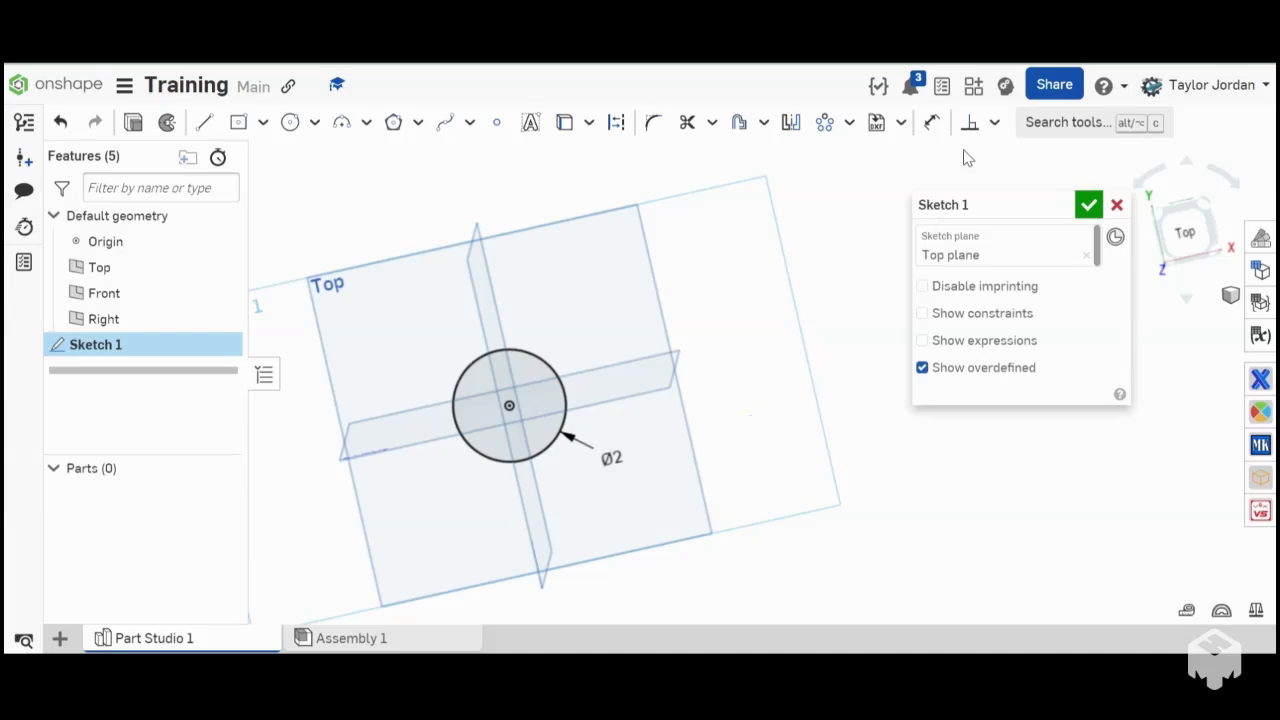
# - Draw a slanted line about 4.78 in long from above the circle down to its right side, viewed from the top
pyautogui.click(1186, 231)
pyautogui.scroll(-5, 590, 405)
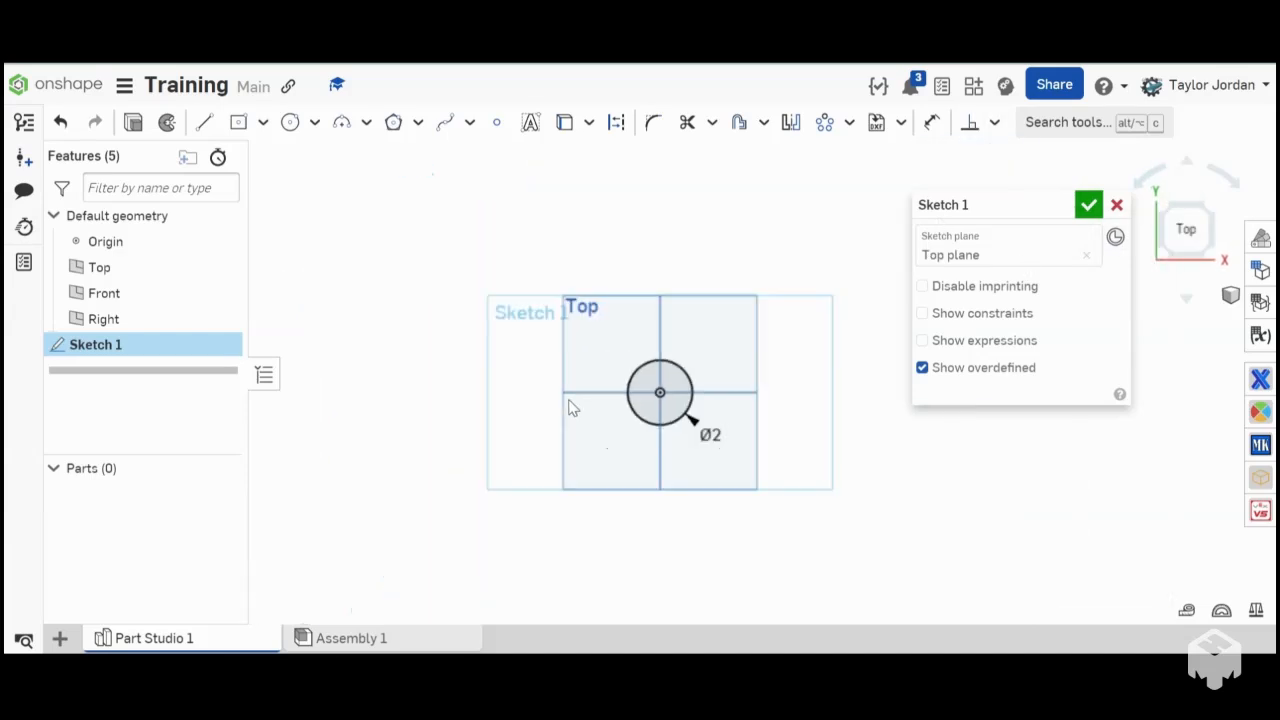
pyautogui.press('l')
pyautogui.click(690, 296)
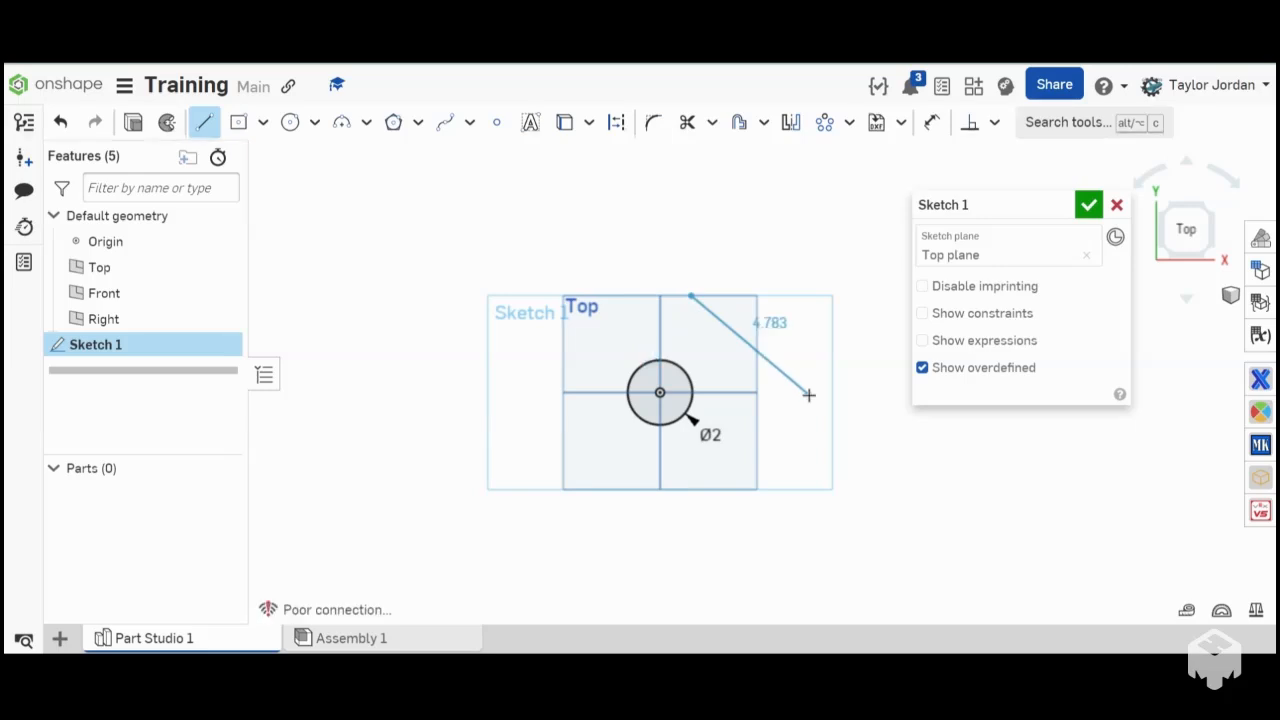
# - Apply a Tangent constraint between the slanted line and the circle
pyautogui.press('d')
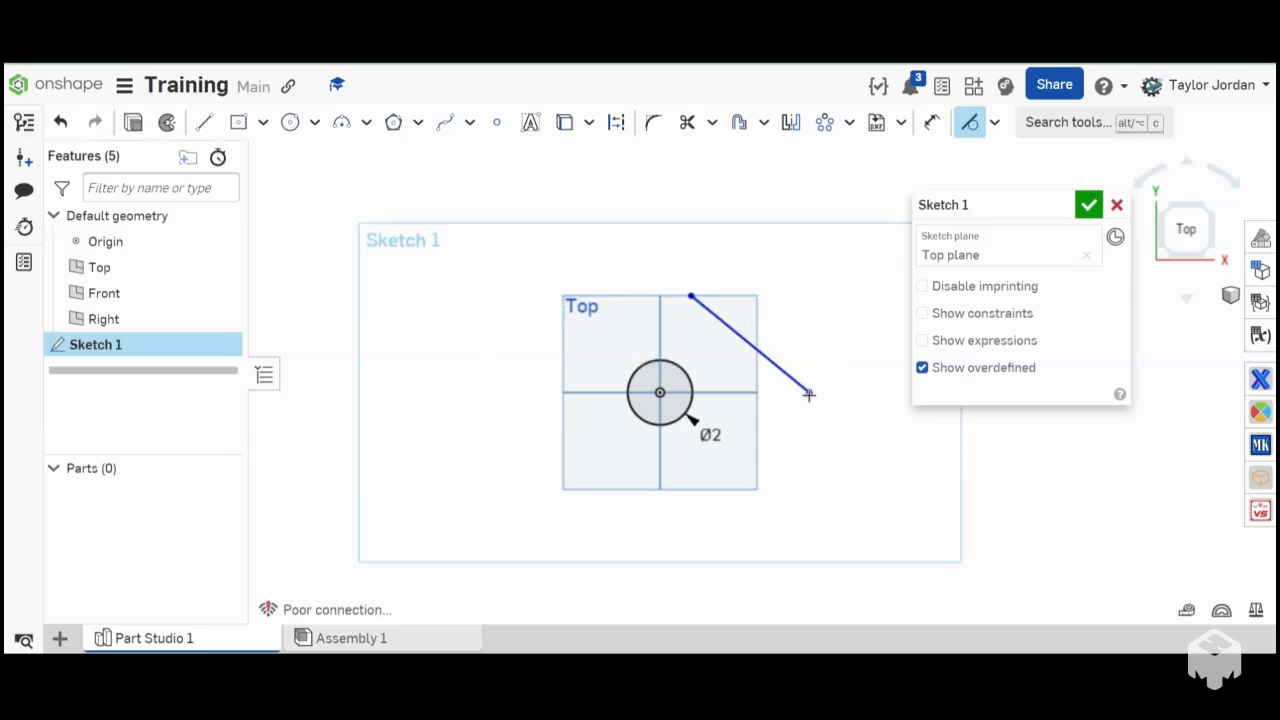
pyautogui.click(726, 331)
pyautogui.click(686, 366)
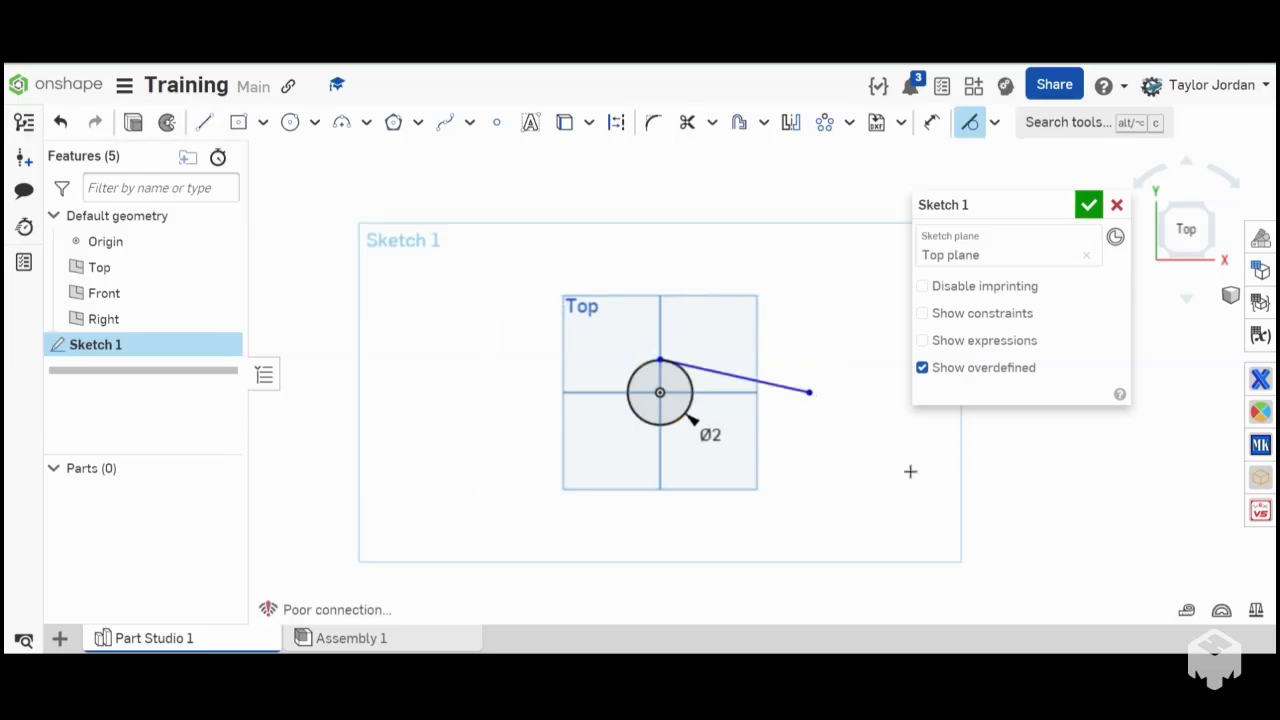
pyautogui.click(970, 123)
# - Pull the tangent line's endpoint at the circle outward so the line extends past the circle's far side
pyautogui.scroll(5, 640, 354)
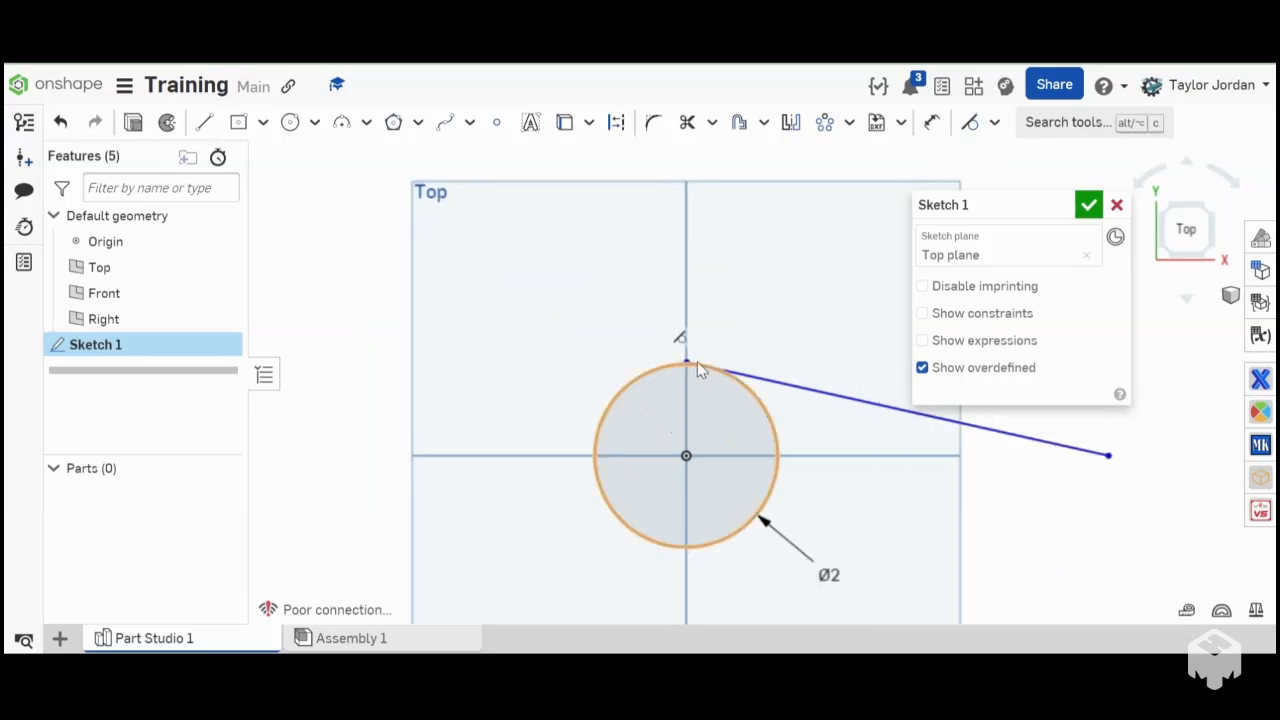
pyautogui.moveTo(684, 360); pyautogui.dragTo(495, 330)
pyautogui.scroll(-4, 505, 338)
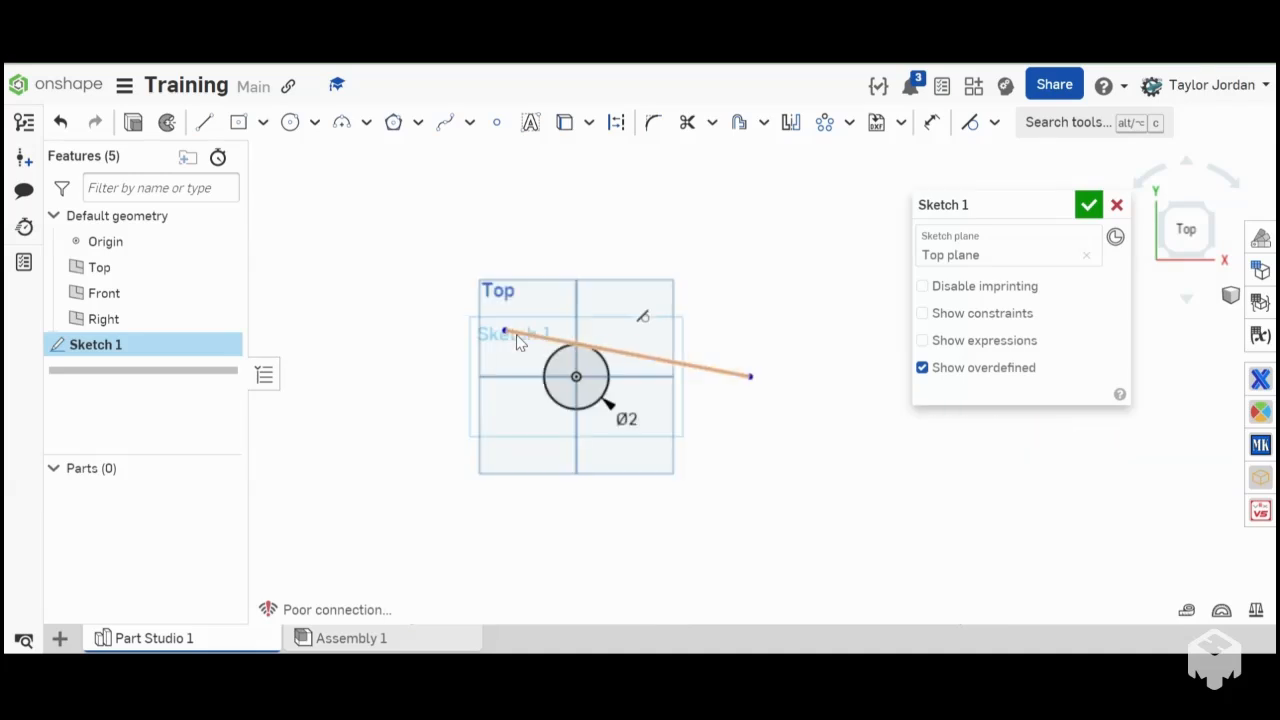
# - Delete the tangent line and the circle at the origin
pyautogui.click(518, 336)
pyautogui.press('Delete')
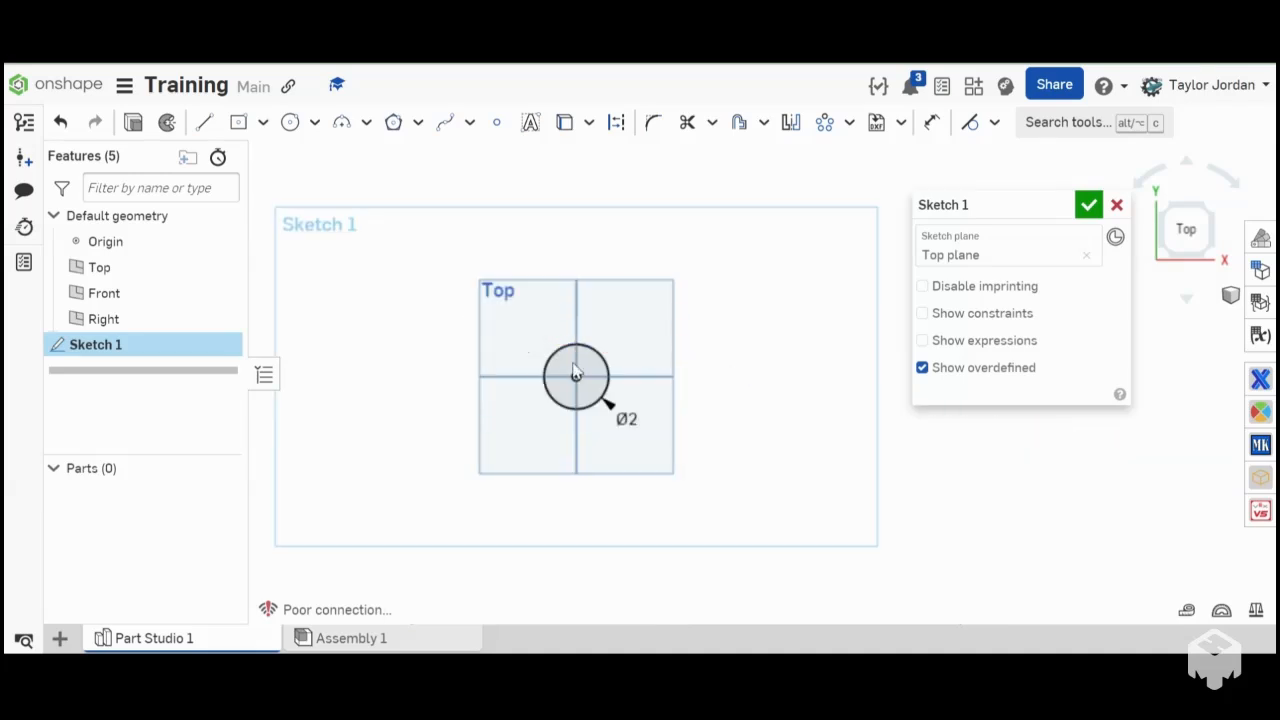
pyautogui.click(604, 379)
pyautogui.press('Delete')
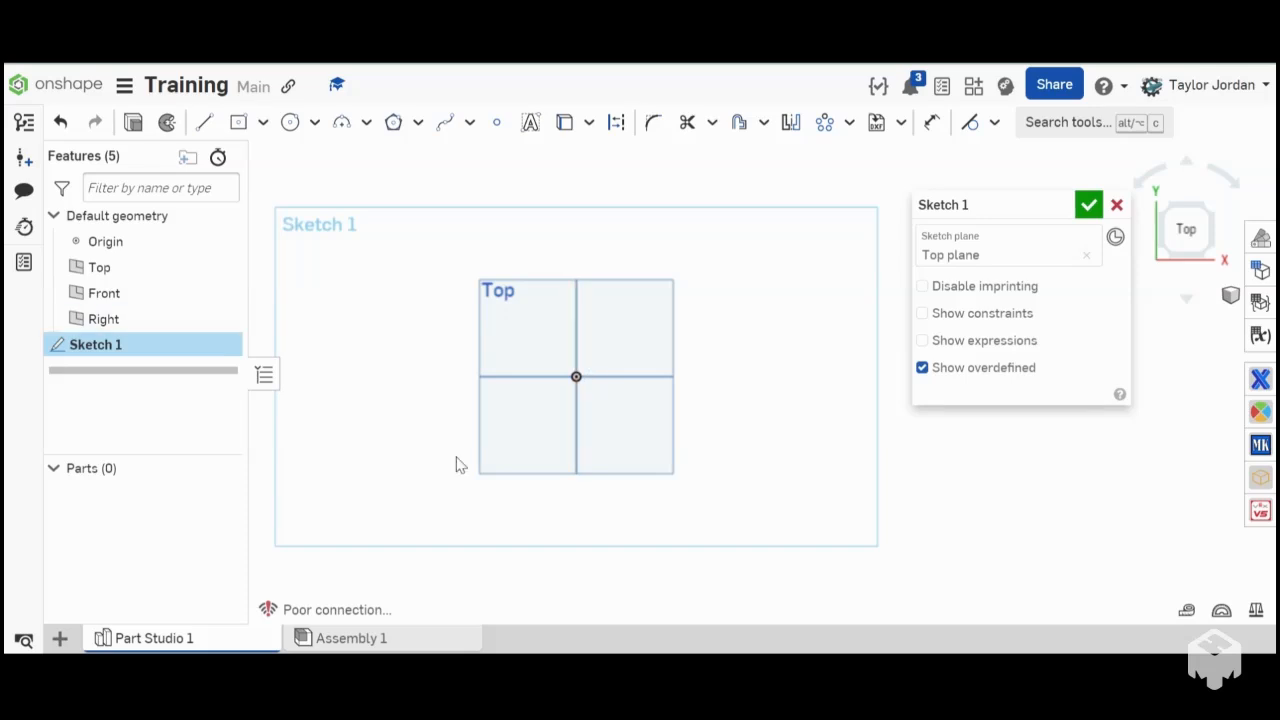
pyautogui.press('l')
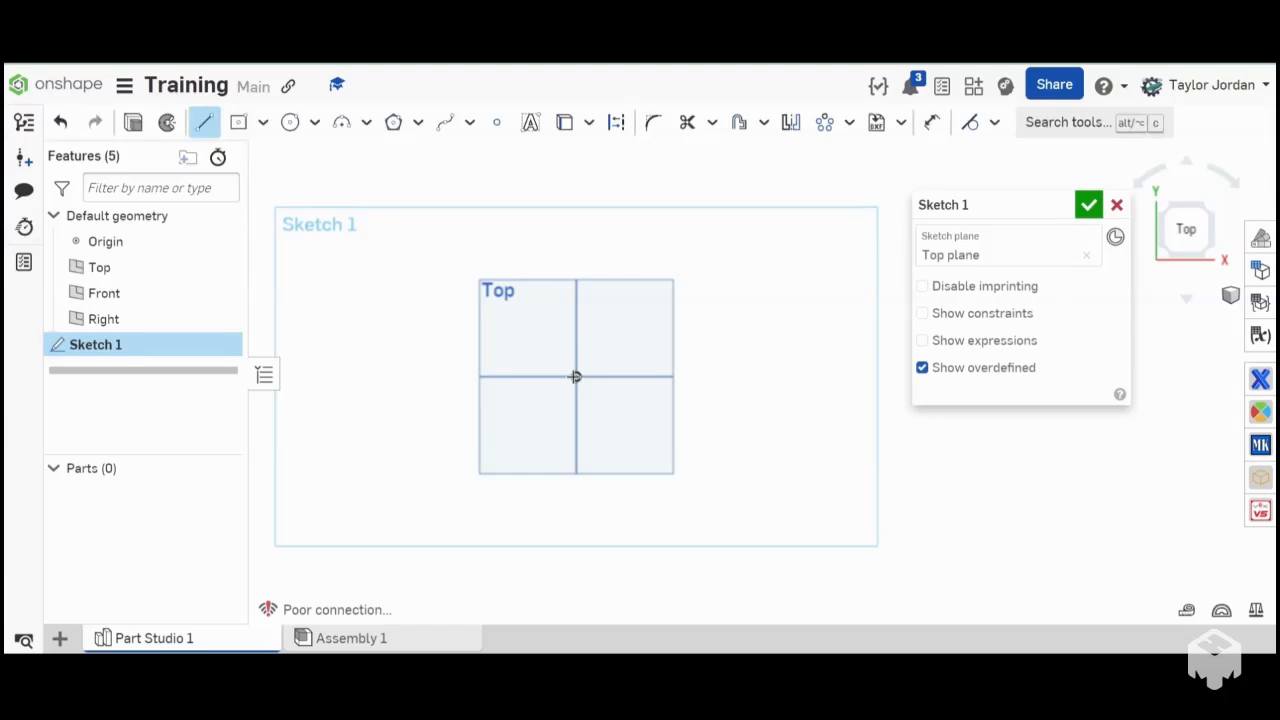
pyautogui.scroll(3, 575, 376)
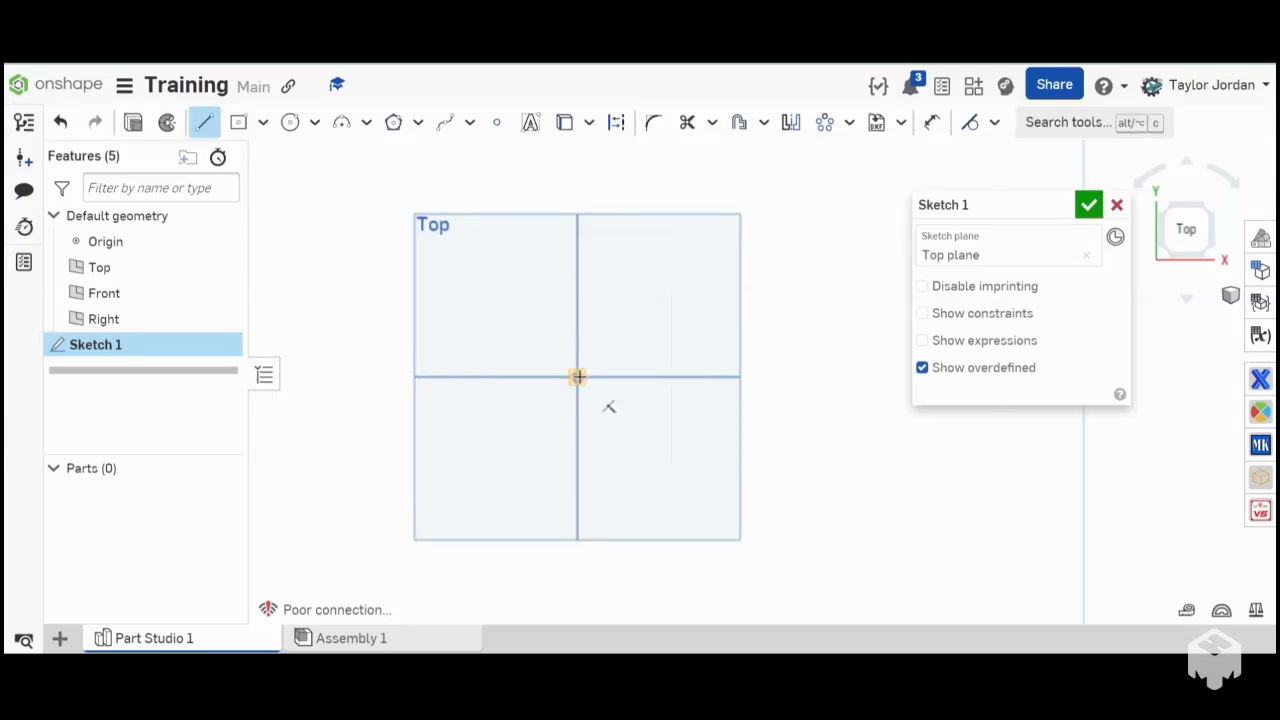
pyautogui.press('Escape')
# - Draw a circle about 4.39 in in diameter up and left of the origin and another about 5.92 in farther left
pyautogui.press('c')
pyautogui.click(441, 254)
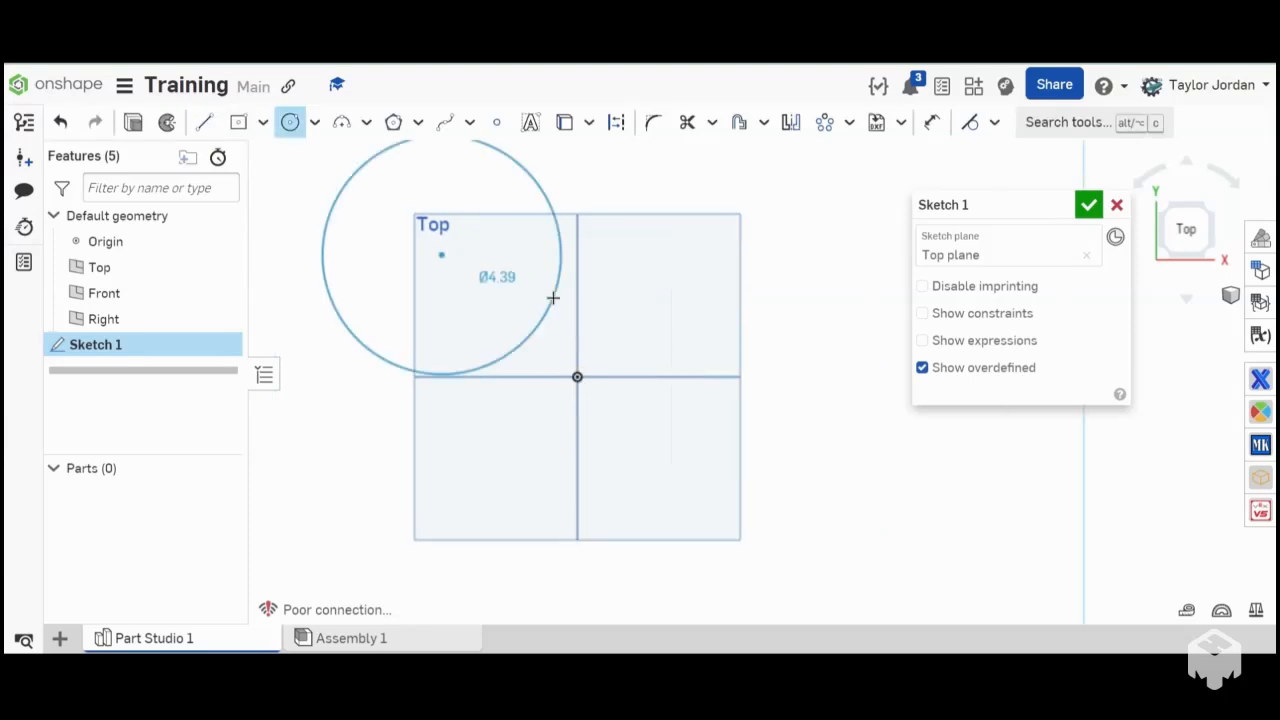
pyautogui.click(554, 297)
pyautogui.scroll(-5, 606, 342)
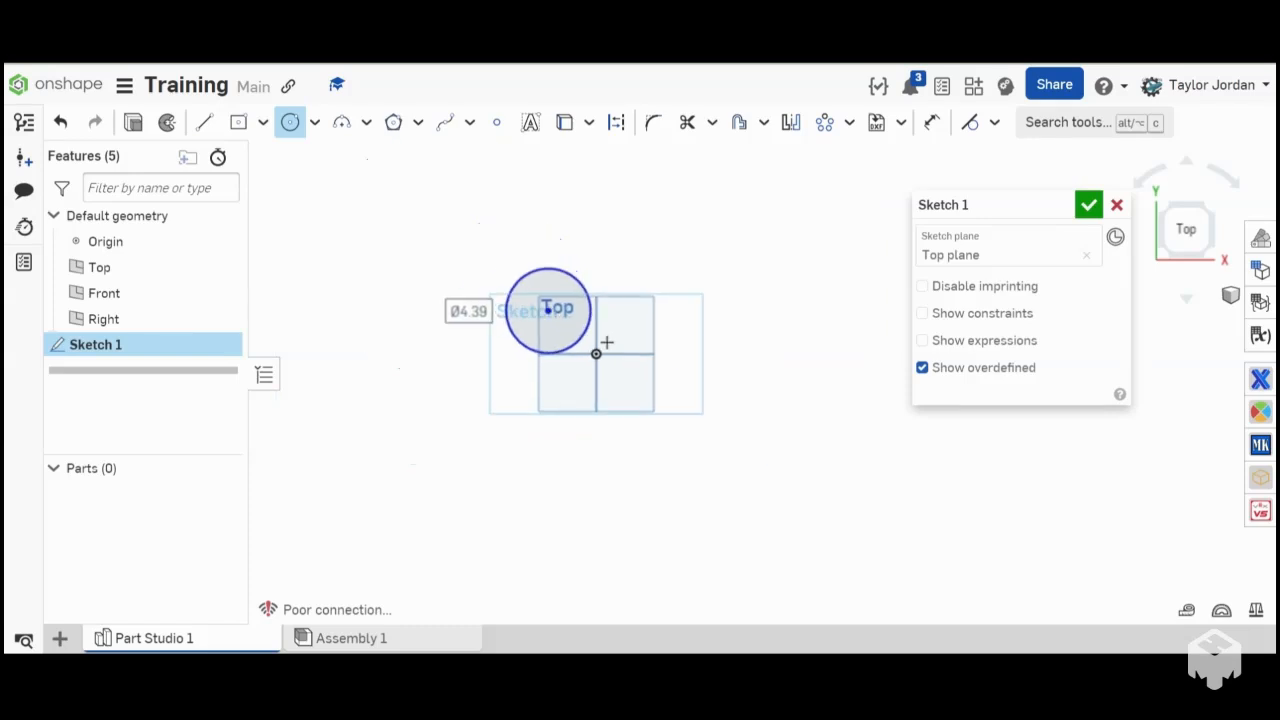
pyautogui.click(409, 379)
pyautogui.click(455, 413)
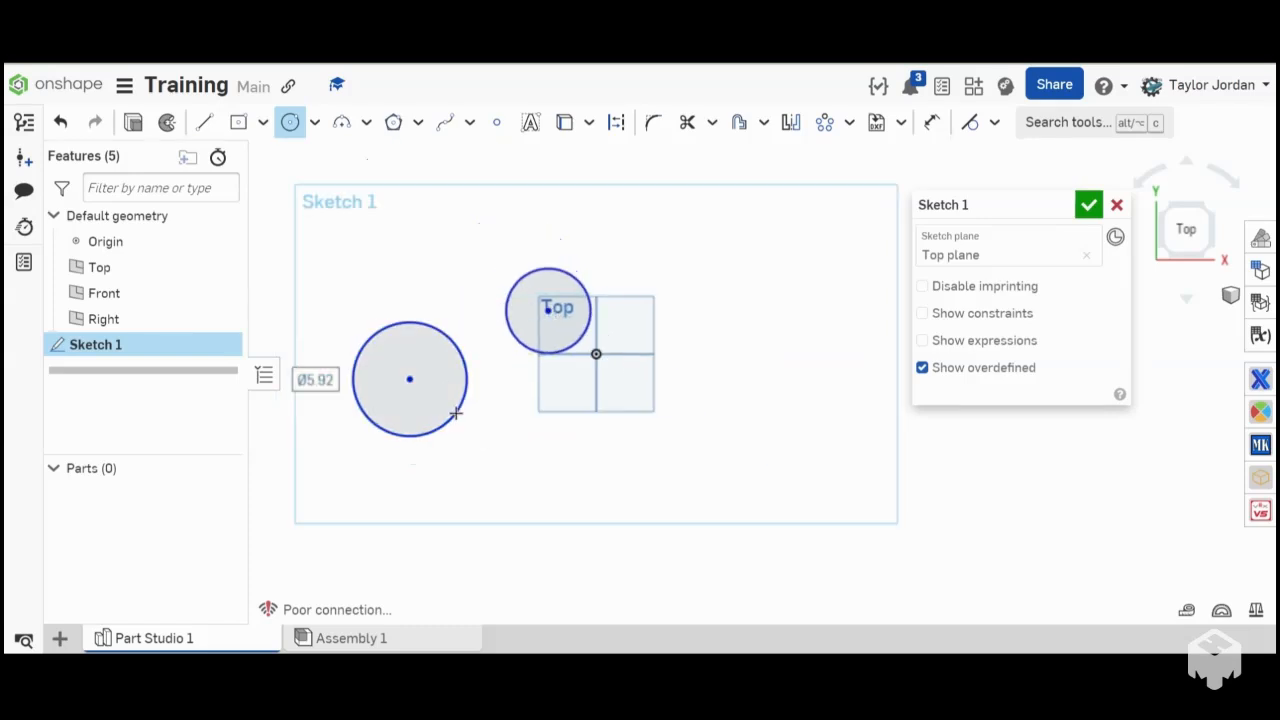
# - Connect the two circles with an upper line about 6.245 in long and a lower line between their edges
pyautogui.press('l')
pyautogui.click(410, 322)
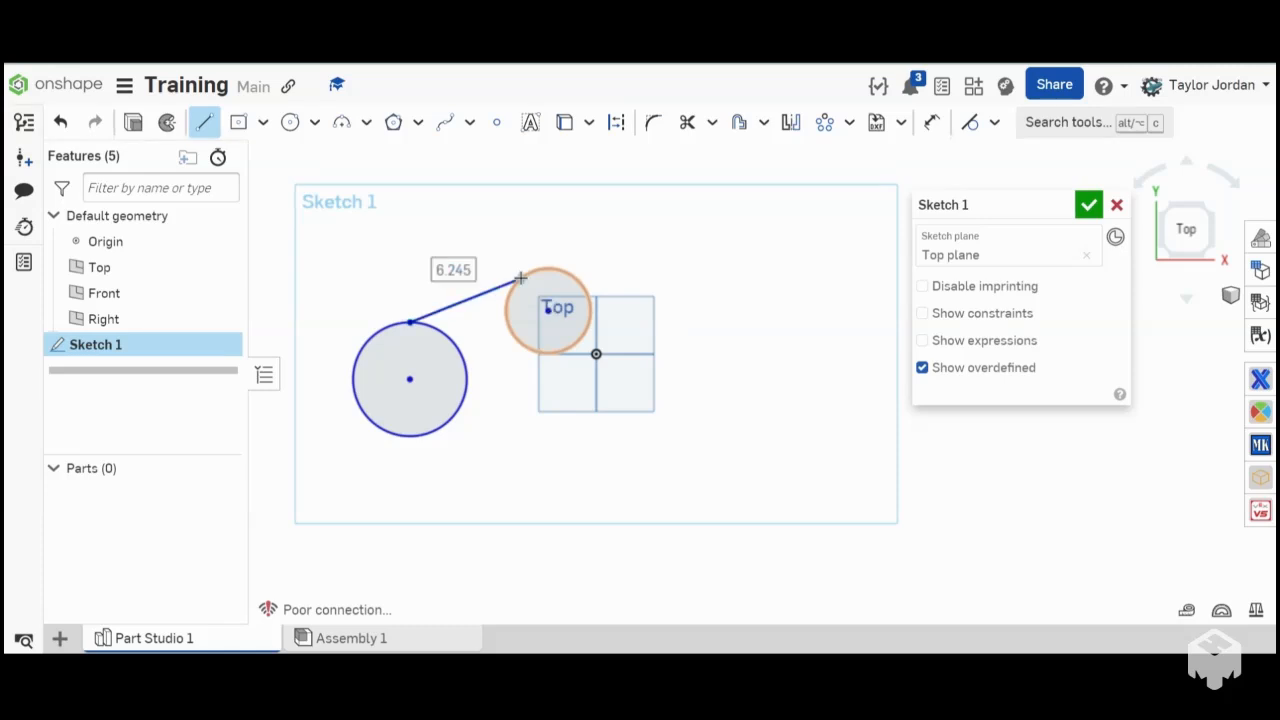
pyautogui.click(520, 277)
pyautogui.click(441, 425)
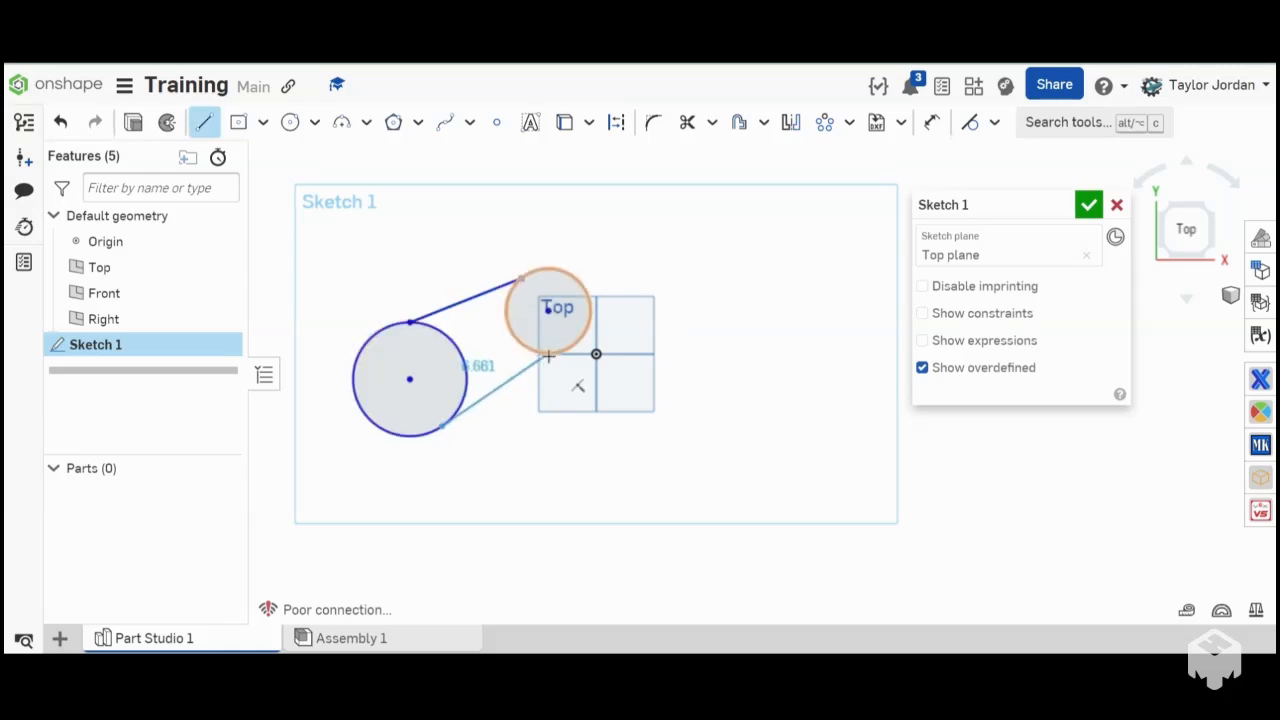
pyautogui.click(548, 355)
pyautogui.press('Escape')
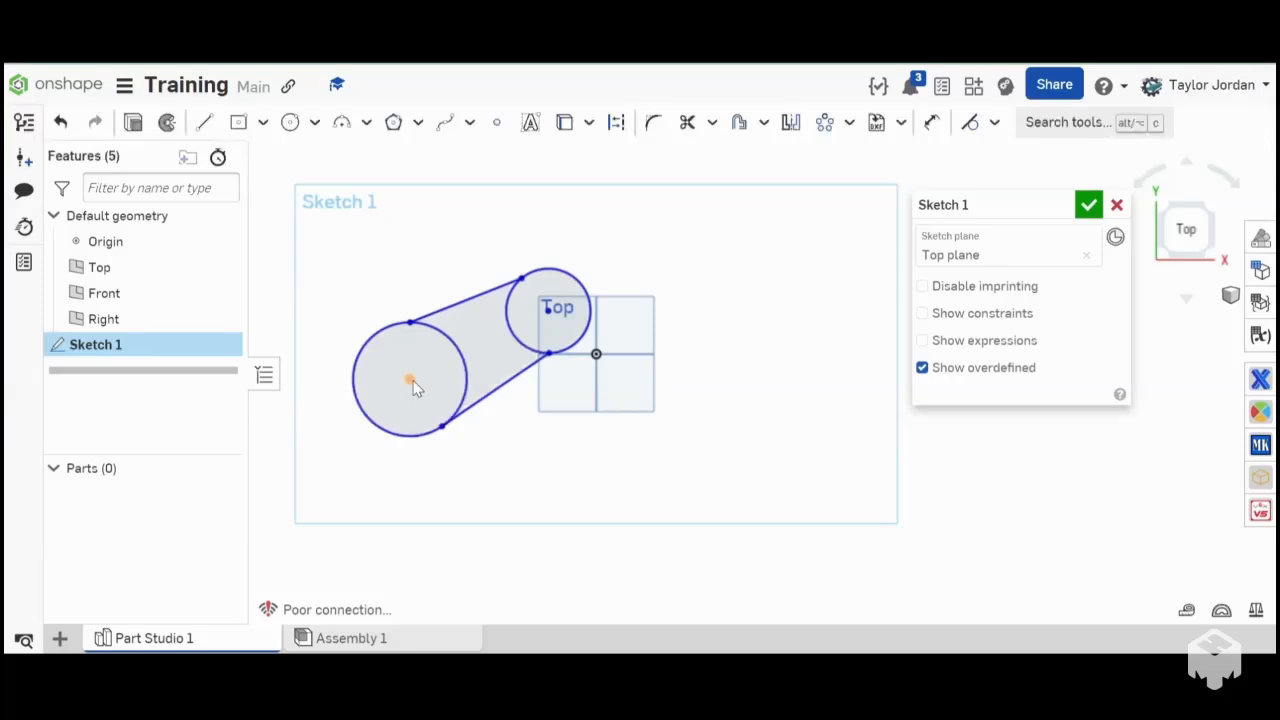
# - Move the larger circle's centre away from the smaller circle, and delete both circles and their connecting lines
pyautogui.scroll(3, 410, 379)
pyautogui.moveTo(512, 433); pyautogui.dragTo(369, 322)
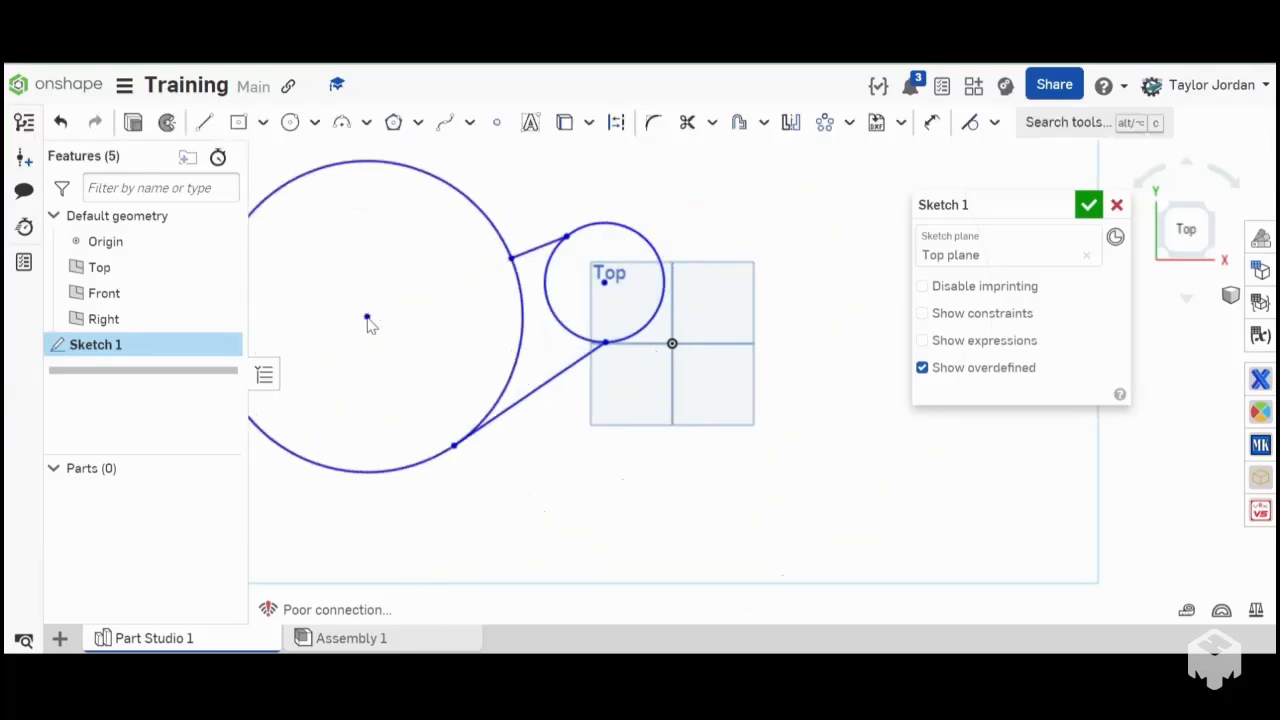
pyautogui.scroll(-5, 556, 438)
pyautogui.moveTo(689, 531); pyautogui.dragTo(419, 282)
pyautogui.press('Delete')
pyautogui.scroll(4, 723, 503)
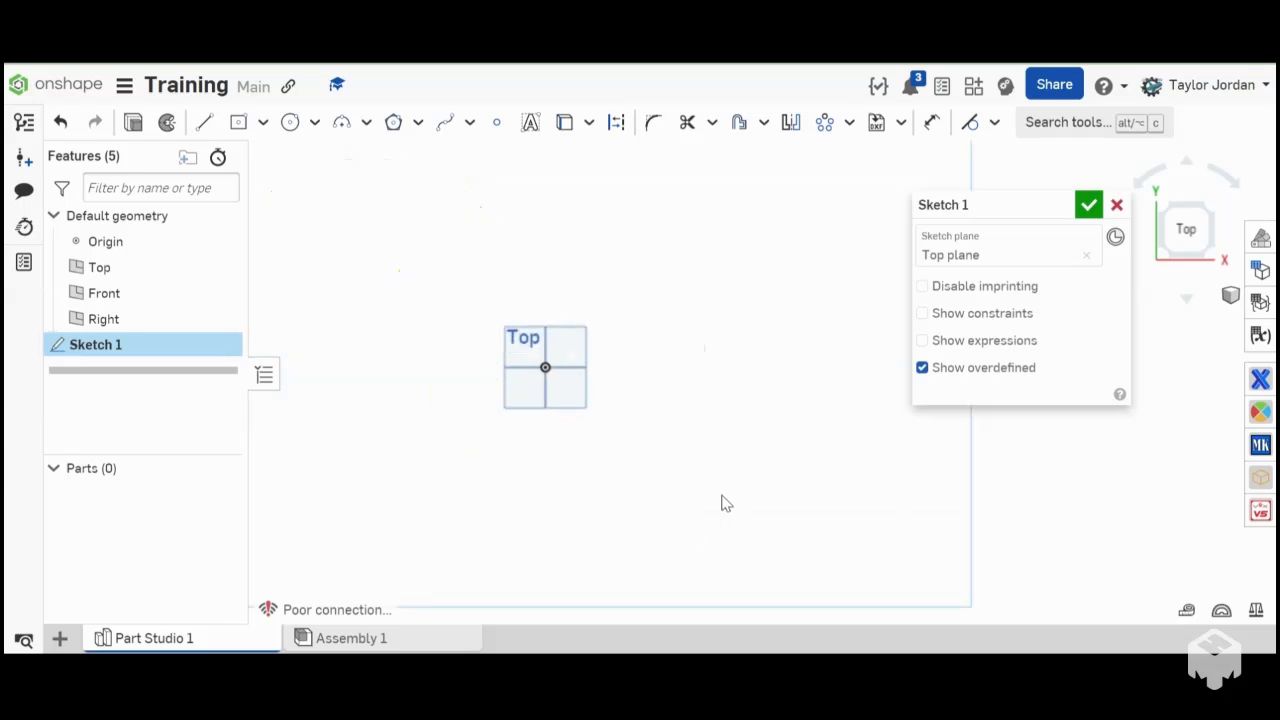
# - Draw a vertical construction line about 2.452 in long upward from the origin
pyautogui.scroll(5, 343, 229)
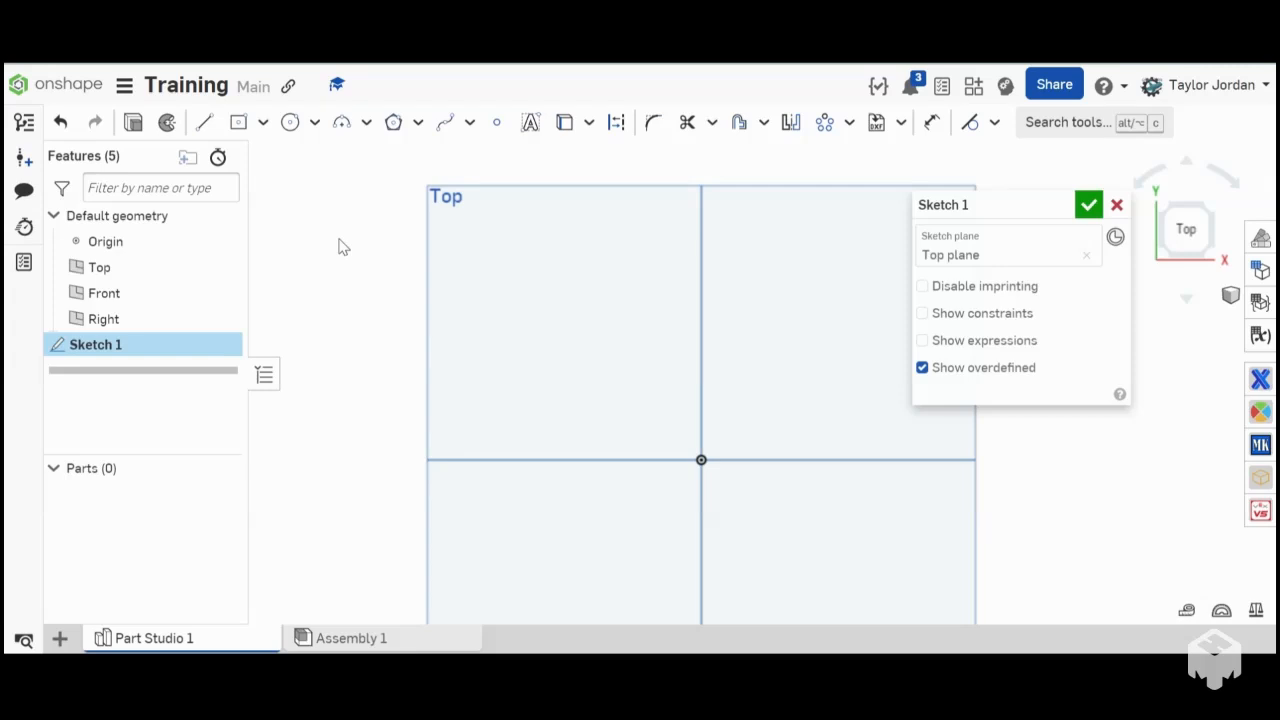
pyautogui.press('l')
pyautogui.press('q')
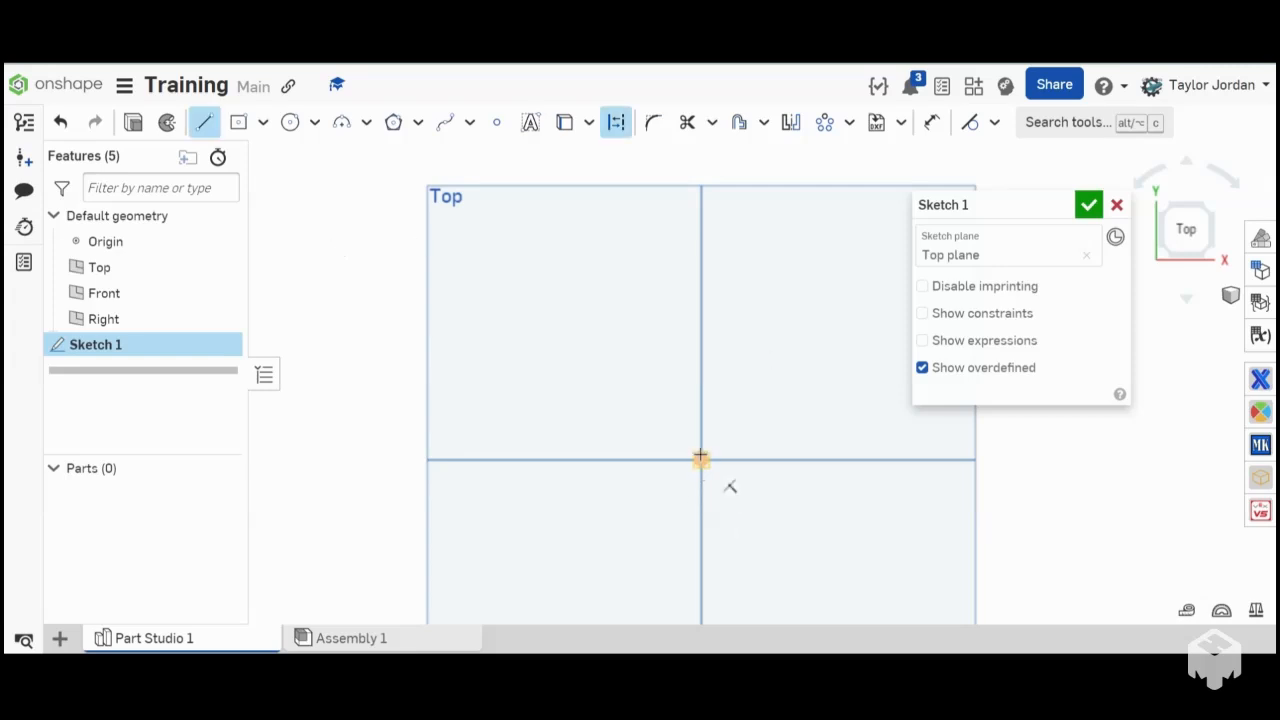
pyautogui.click(701, 459)
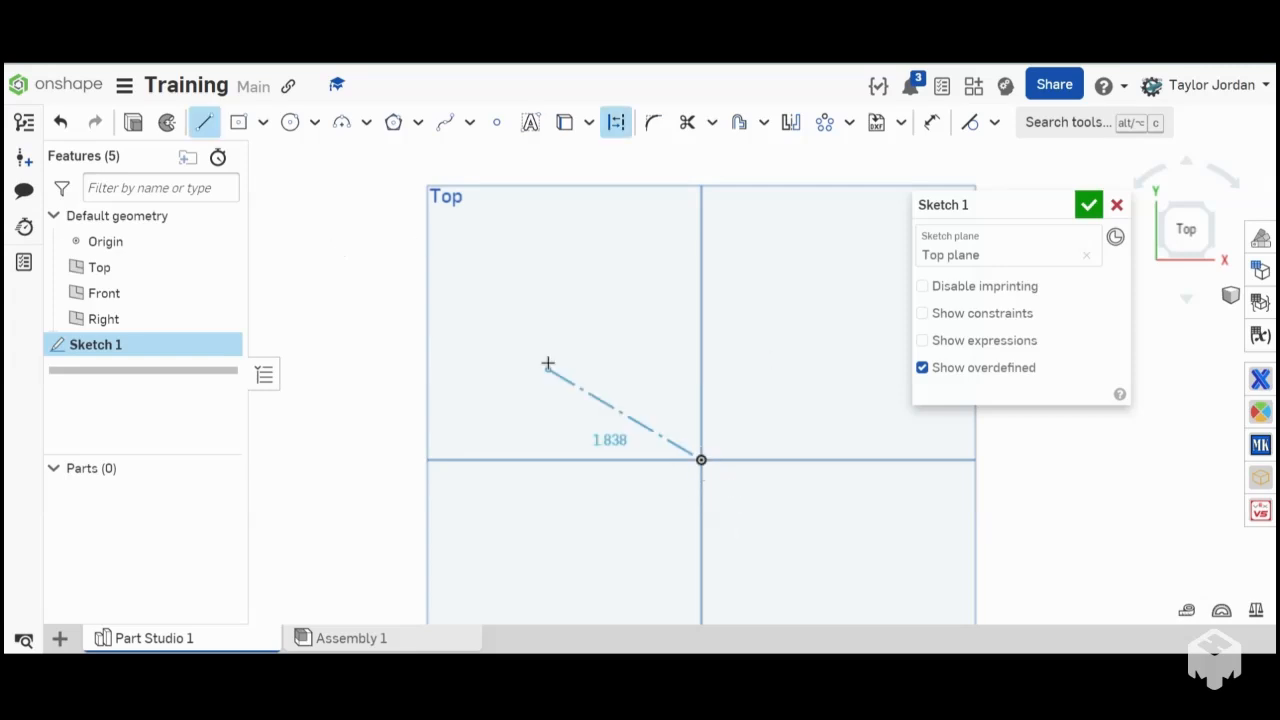
pyautogui.scroll(-5, 577, 348)
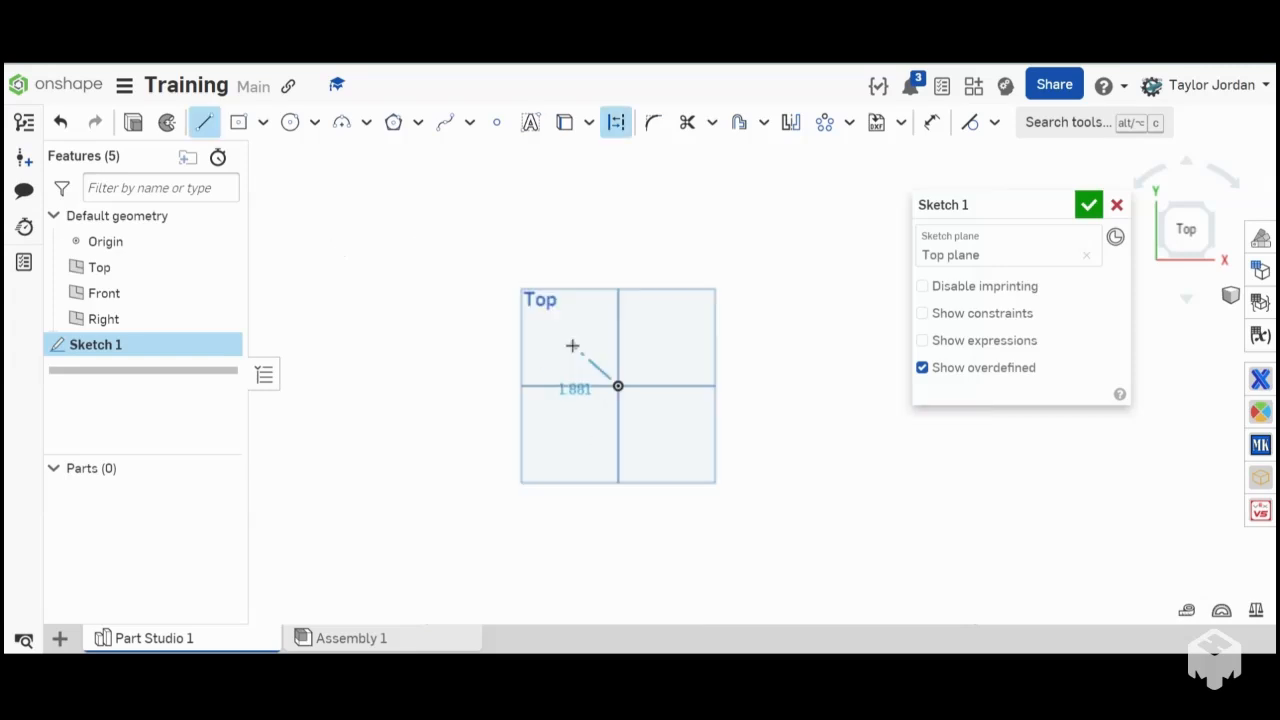
pyautogui.click(617, 307)
pyautogui.press('Escape')
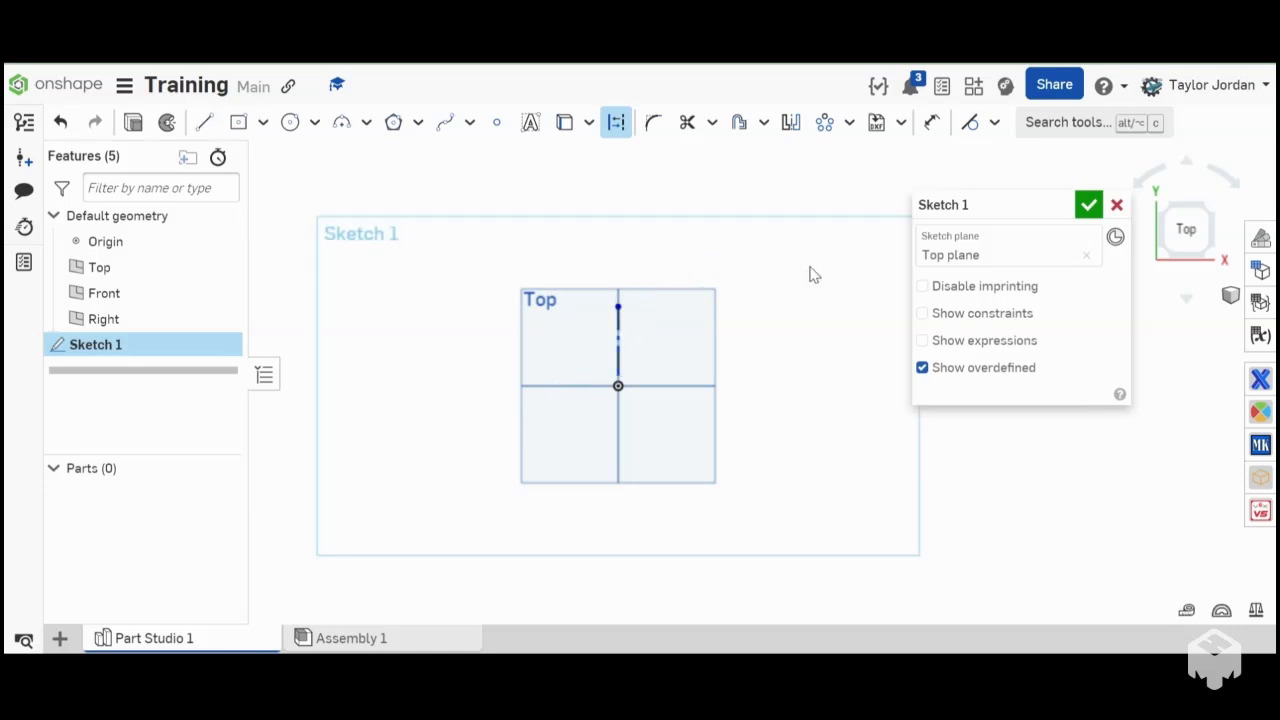
# - Draw a construction circle about 1.54 in in diameter centred on the construction line's upper endpoint
pyautogui.press('c')
pyautogui.scroll(3, 616, 326)
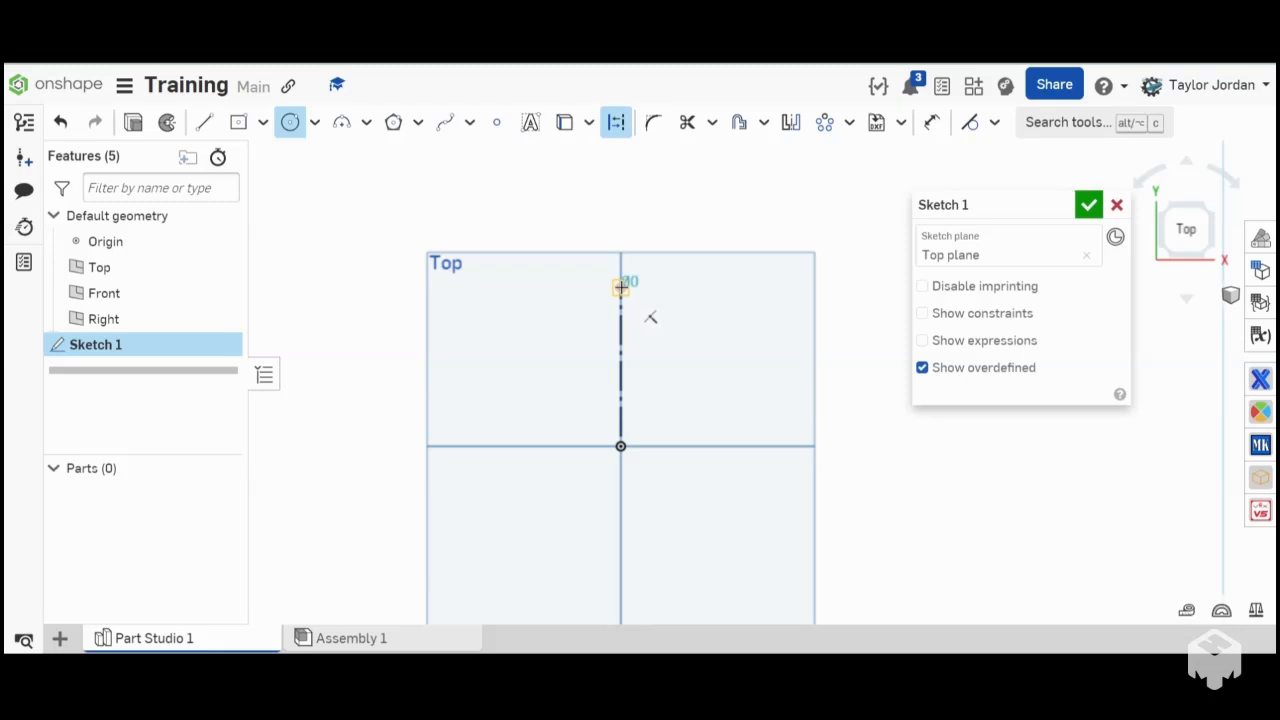
pyautogui.click(620, 288)
pyautogui.click(657, 320)
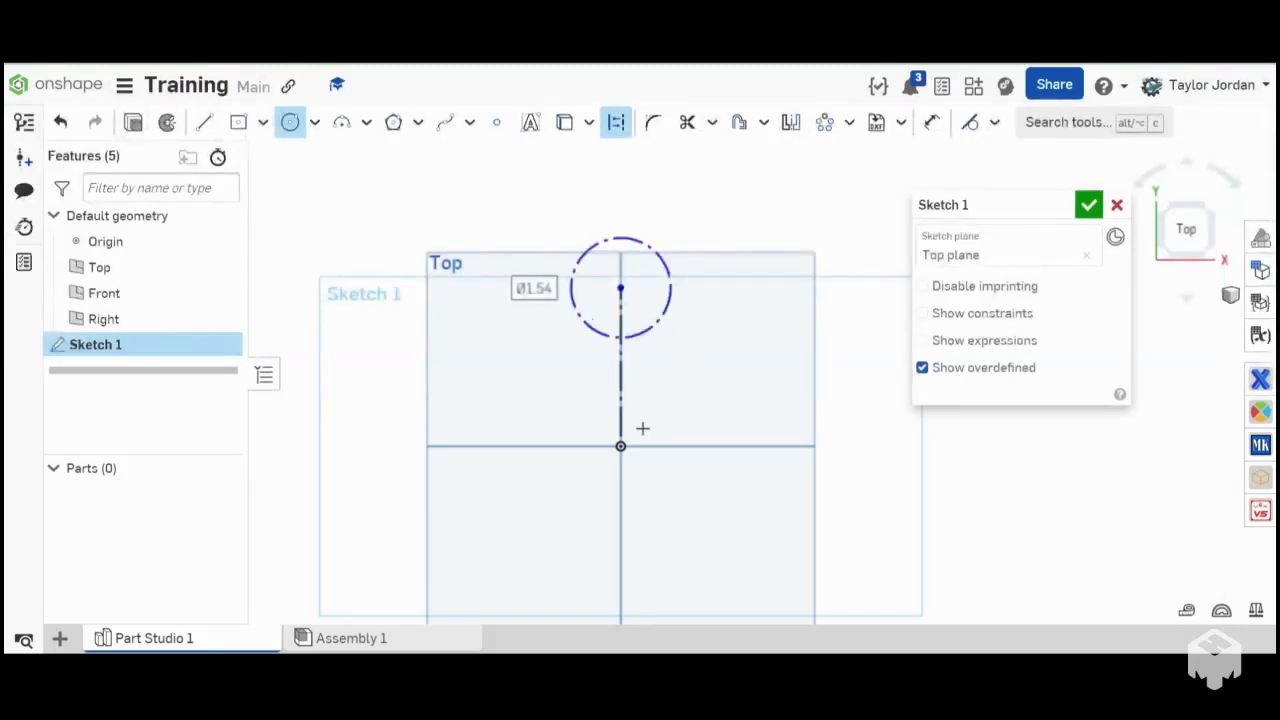
# - Dimension the vertical construction line's length as 2 in
pyautogui.press('d')
pyautogui.scroll(-3, 642, 428)
pyautogui.click(631, 405)
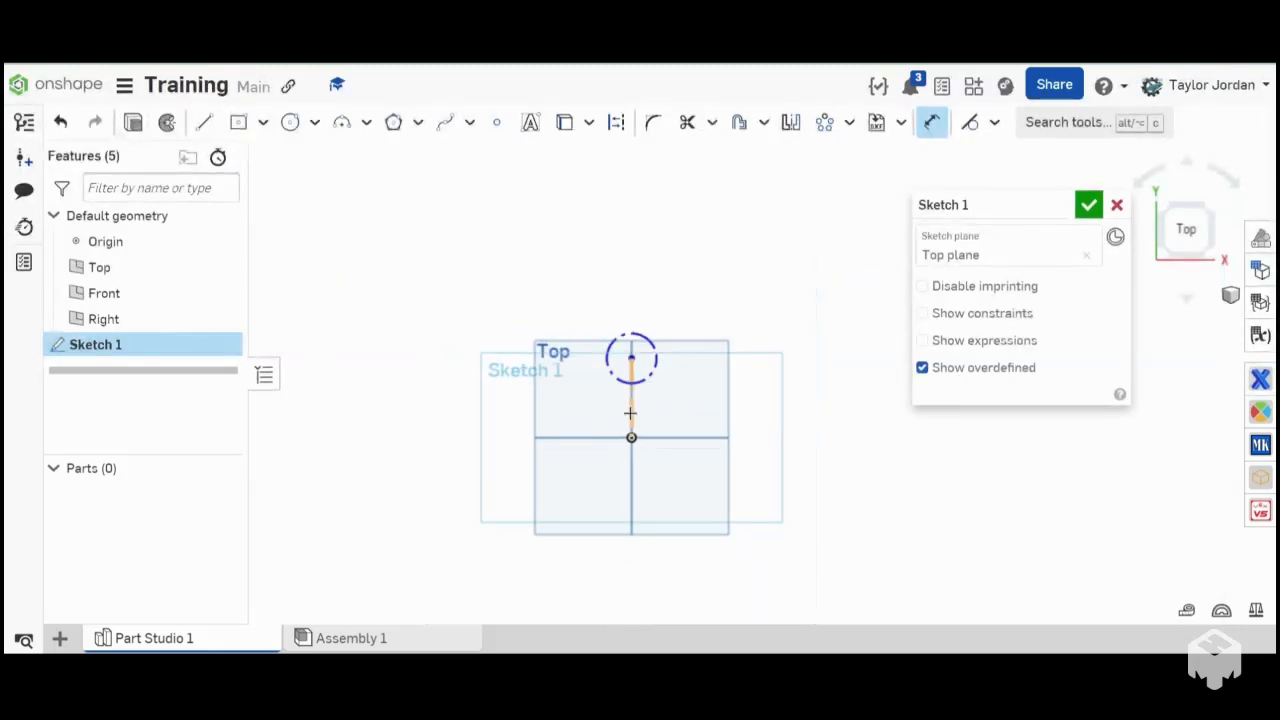
pyautogui.click(538, 432)
pyautogui.write('2')
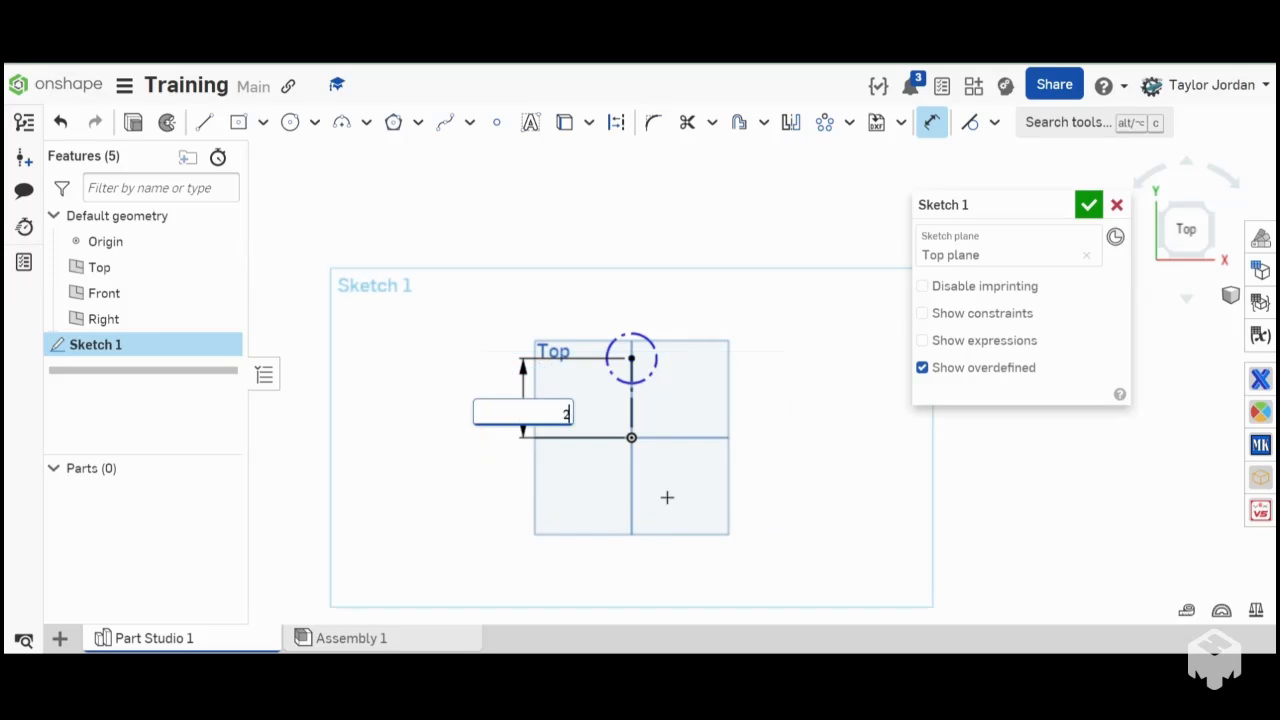
pyautogui.press('Return')
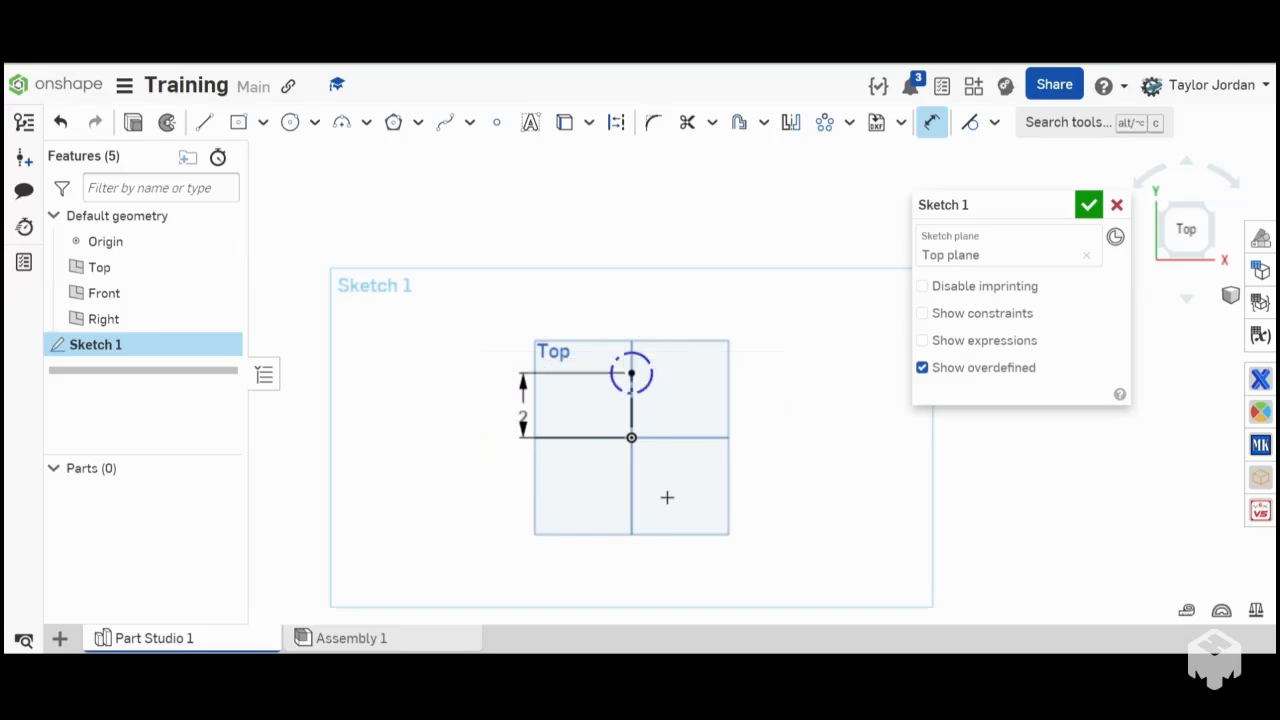
# - Dimension the construction circle's diameter as 2 in
pyautogui.click(651, 358)
pyautogui.click(656, 262)
pyautogui.write('2')
pyautogui.press('Return')
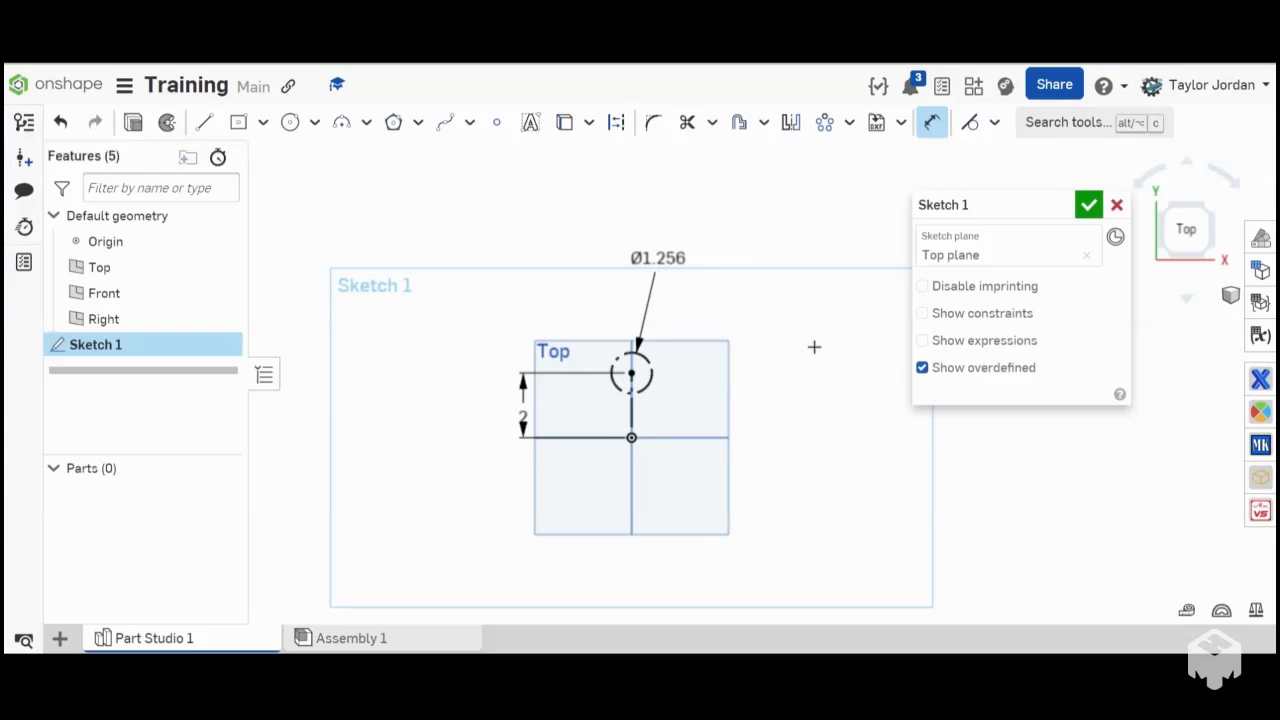
# - Convert the construction circle to regular geometry and finish the sketch
pyautogui.click(932, 123)
pyautogui.click(662, 373)
pyautogui.press('q')
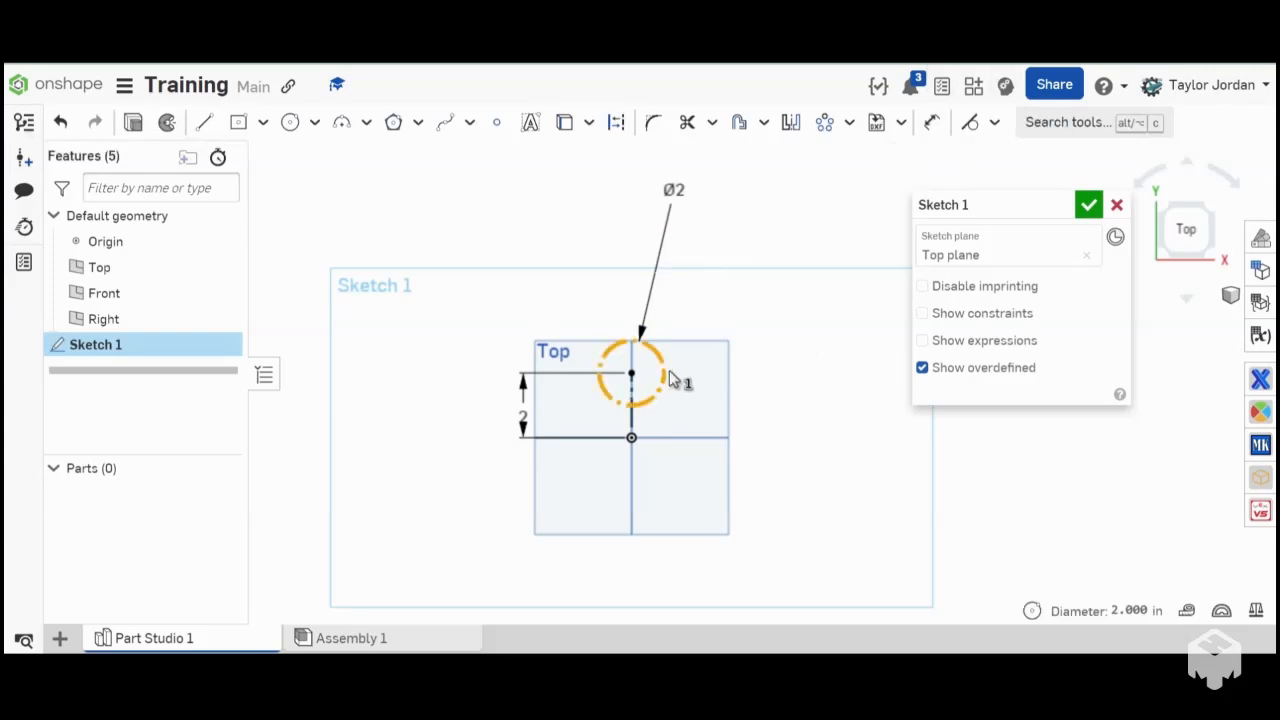
pyautogui.click(1088, 206)
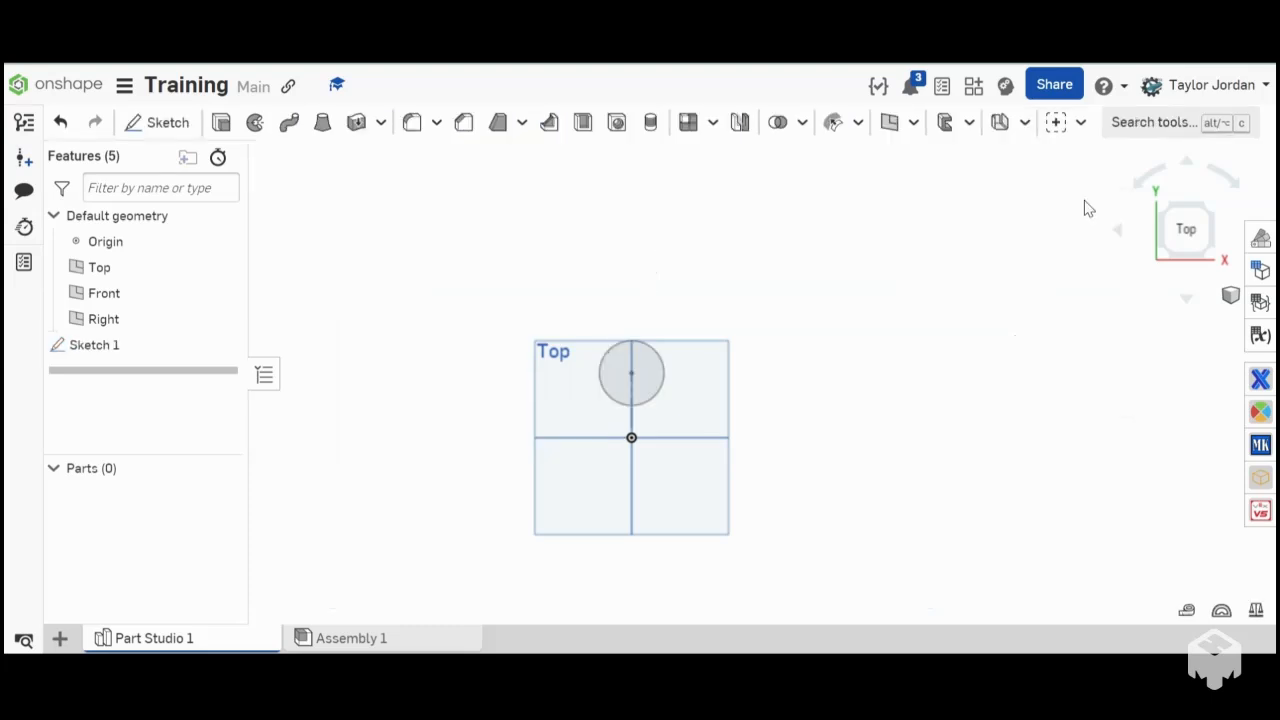
# - Reopen Sketch 1 for editing
pyautogui.doubleClick(116, 346)
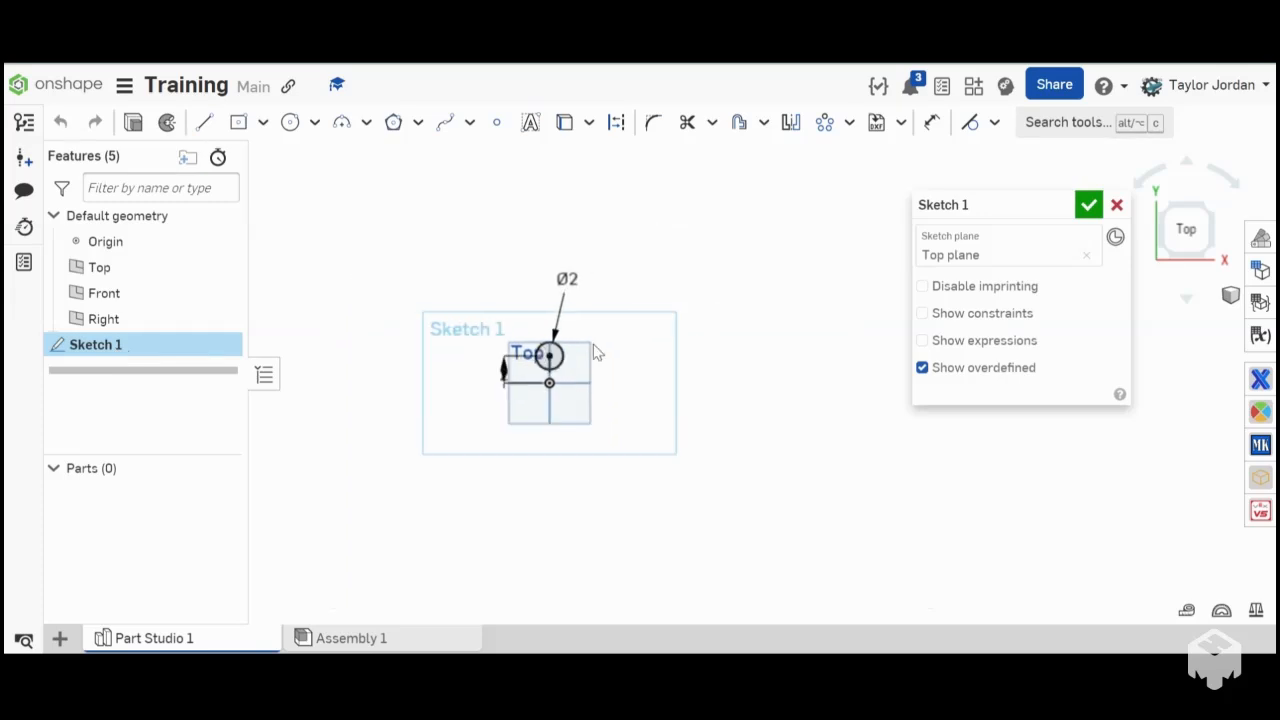
pyautogui.moveTo(598, 353)
pyautogui.mouseDown(button='right')
pyautogui.moveTo(668, 368)
pyautogui.moveTo(623, 369)
pyautogui.mouseUp(button='right')
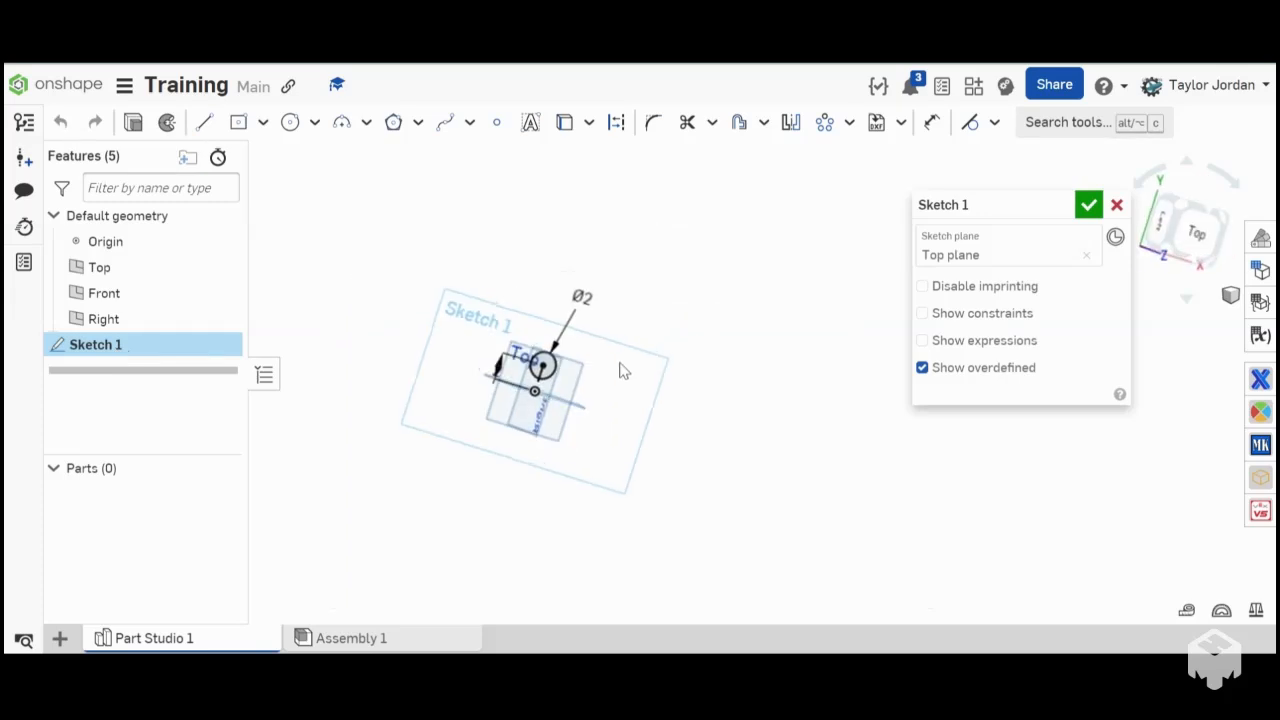
# - Finish the open sketch and add a new feature folder named Intakle
pyautogui.click(1089, 206)
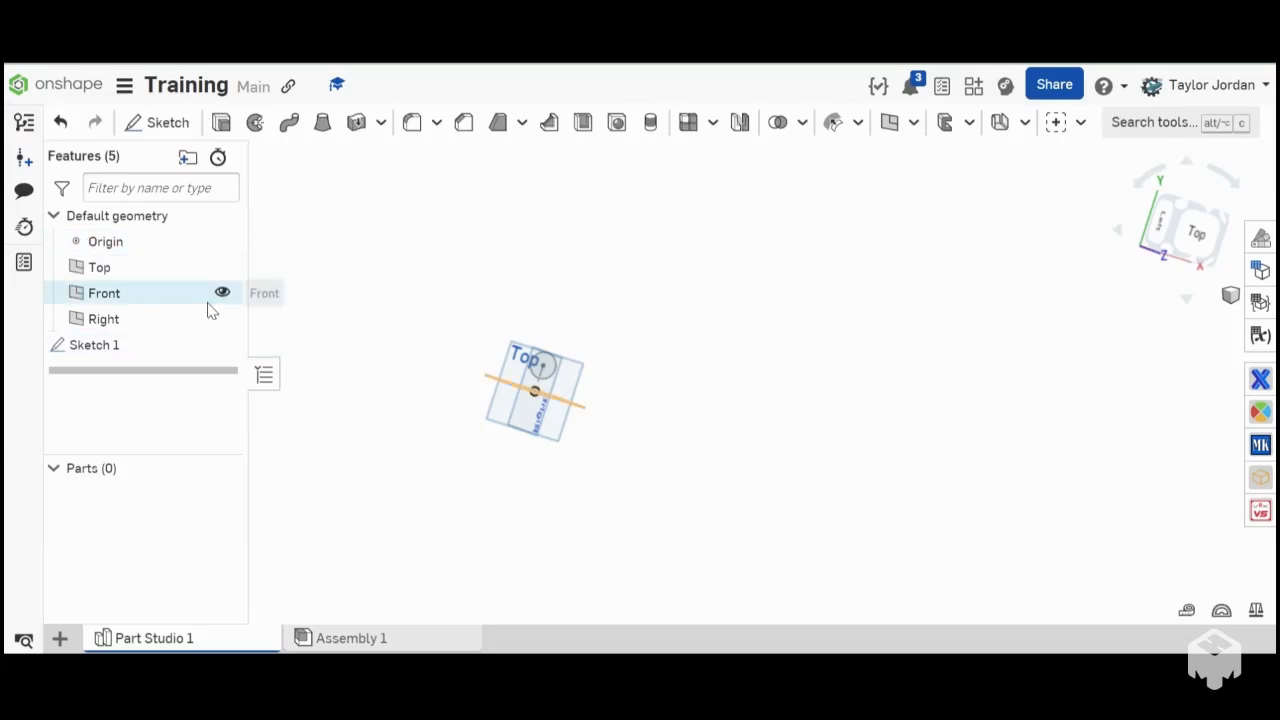
pyautogui.click(187, 157)
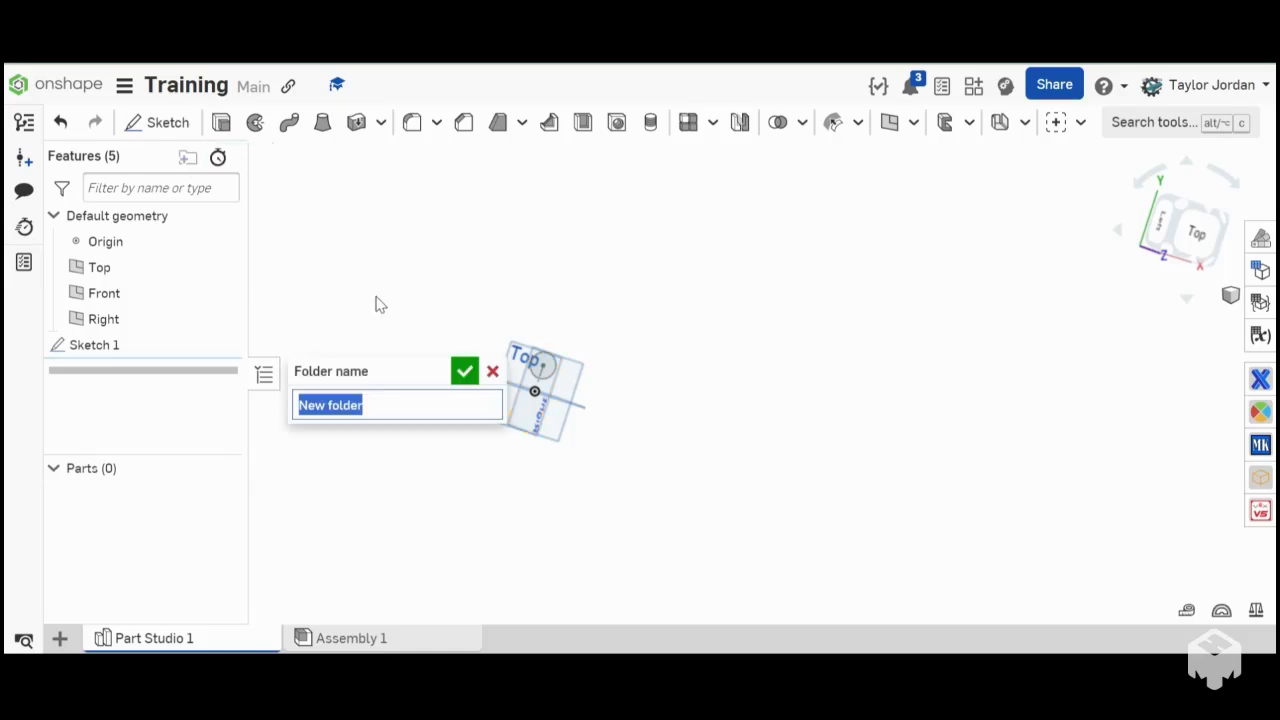
pyautogui.press('BackSpace')
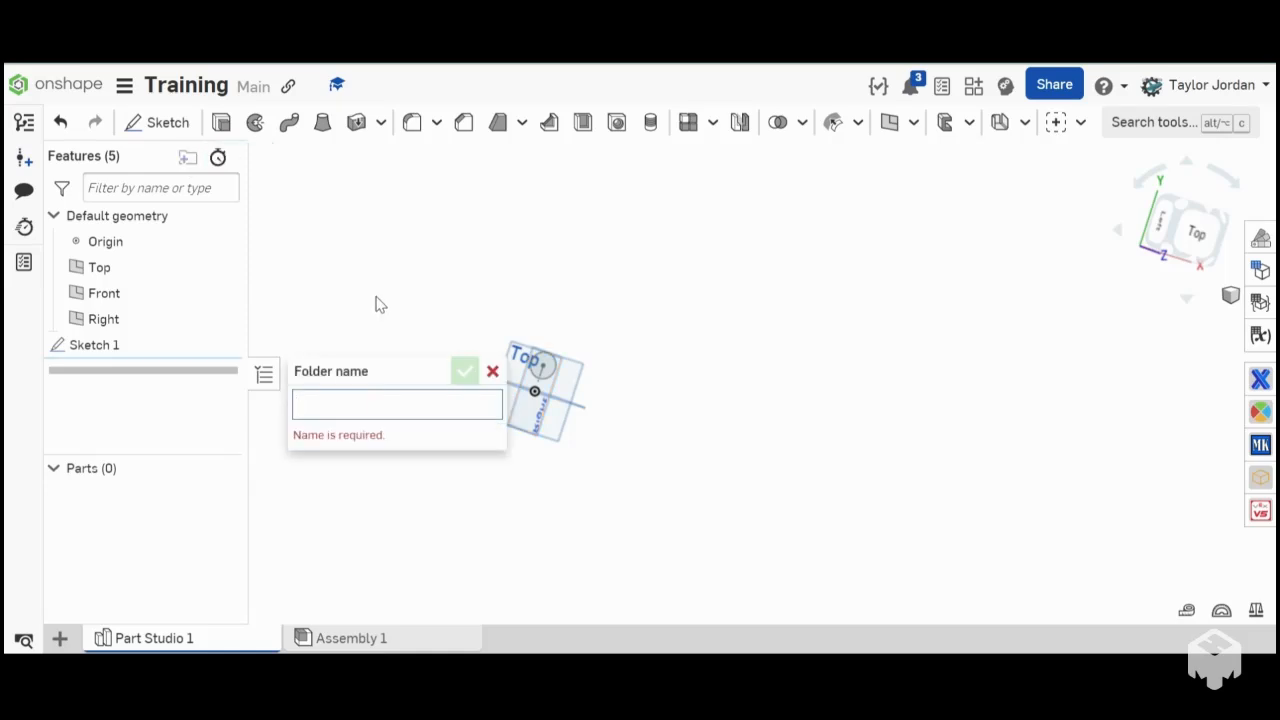
pyautogui.write('Intake')
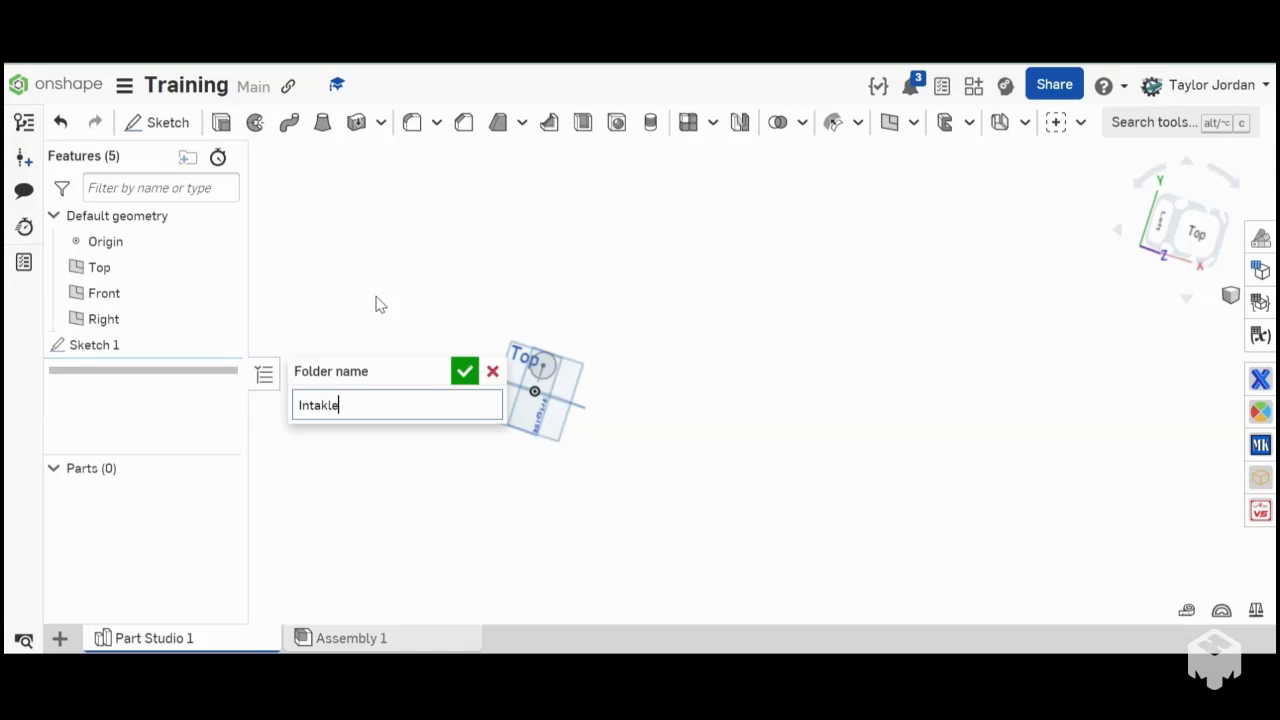
pyautogui.press('Return')
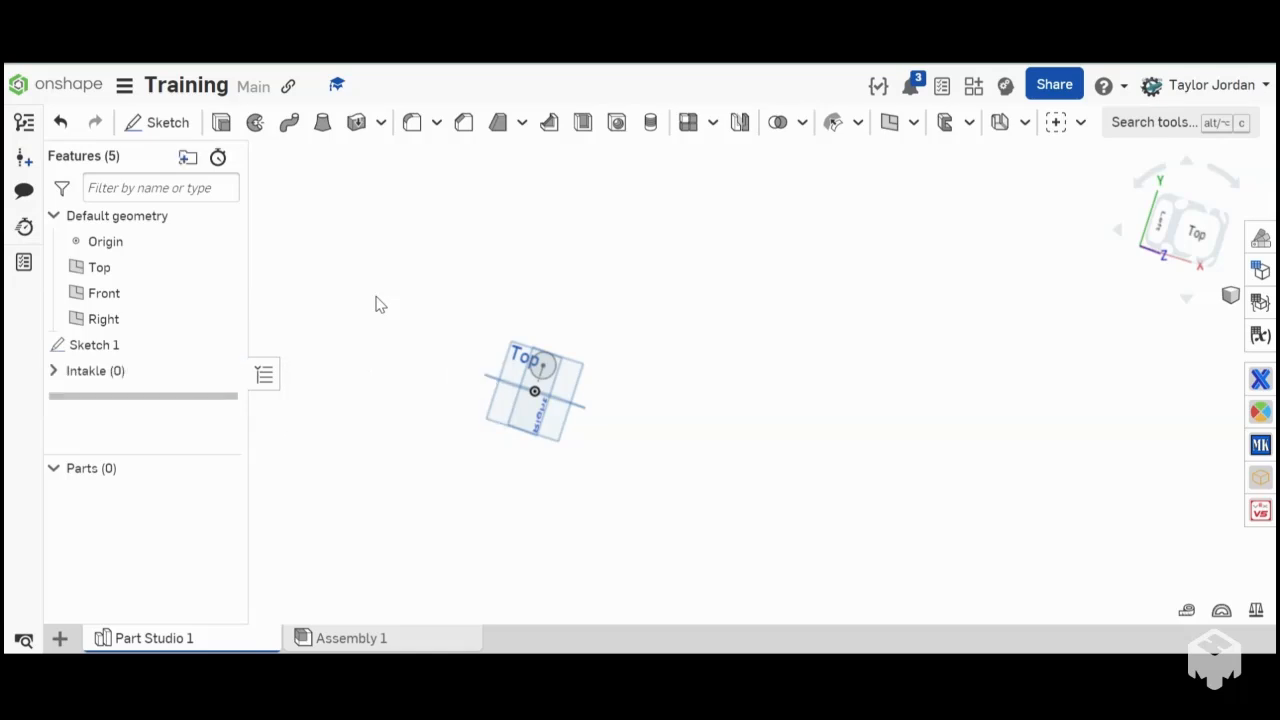
# - Rename the new feature folder as Intake
pyautogui.rightClick(113, 378)
pyautogui.click(180, 402)
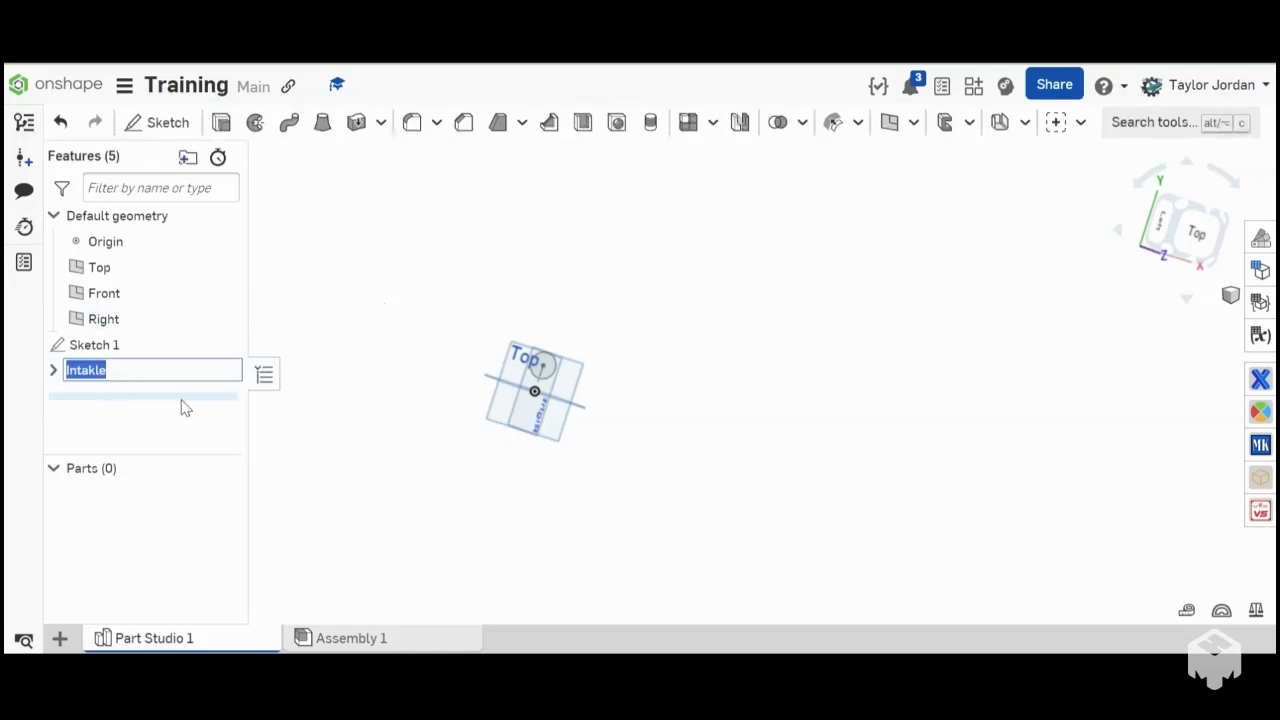
pyautogui.press('BackSpace')
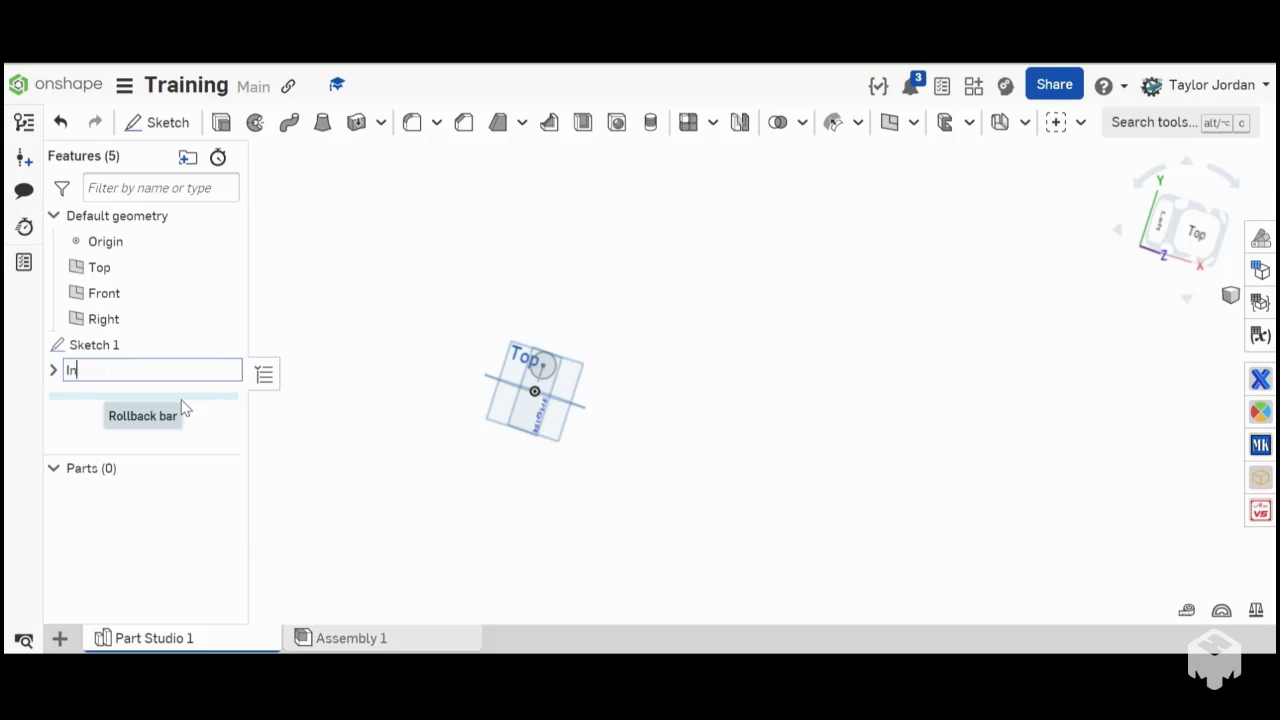
pyautogui.write('Intakle')
pyautogui.press('Return')
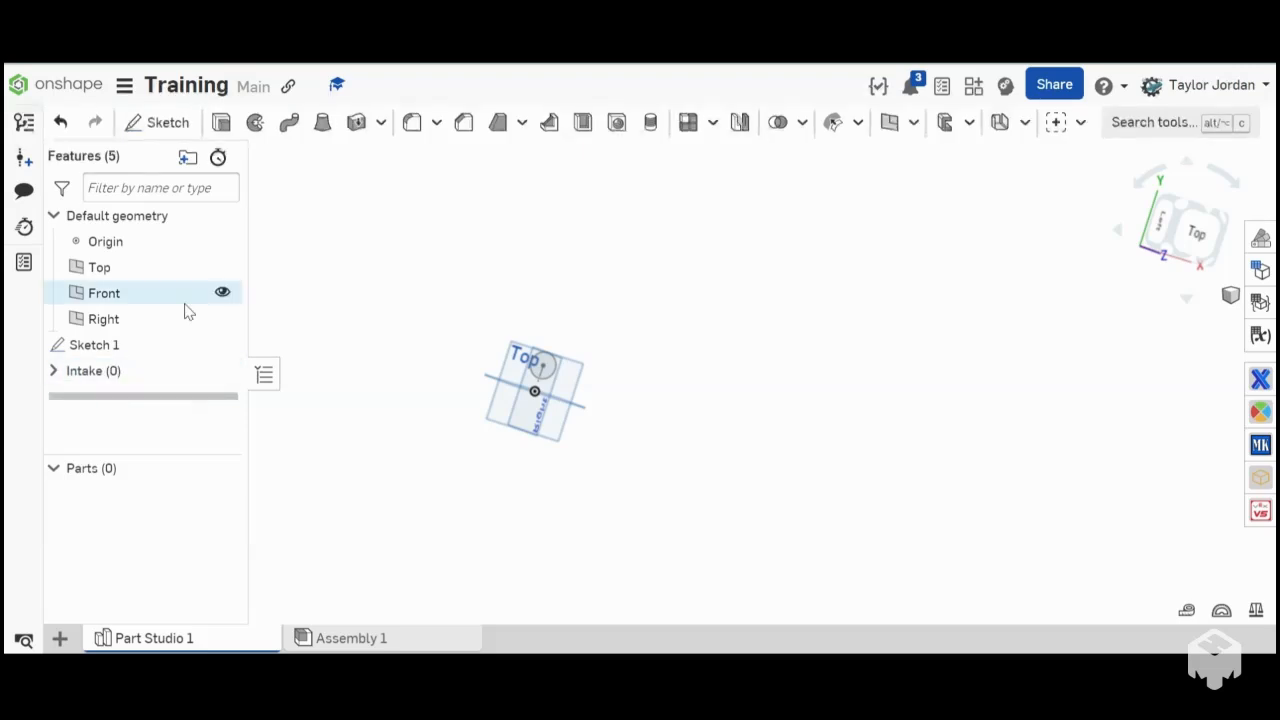
pyautogui.moveTo(167, 373)
pyautogui.mouseDown()
pyautogui.moveTo(157, 348)
pyautogui.moveTo(157, 377)
pyautogui.mouseUp()
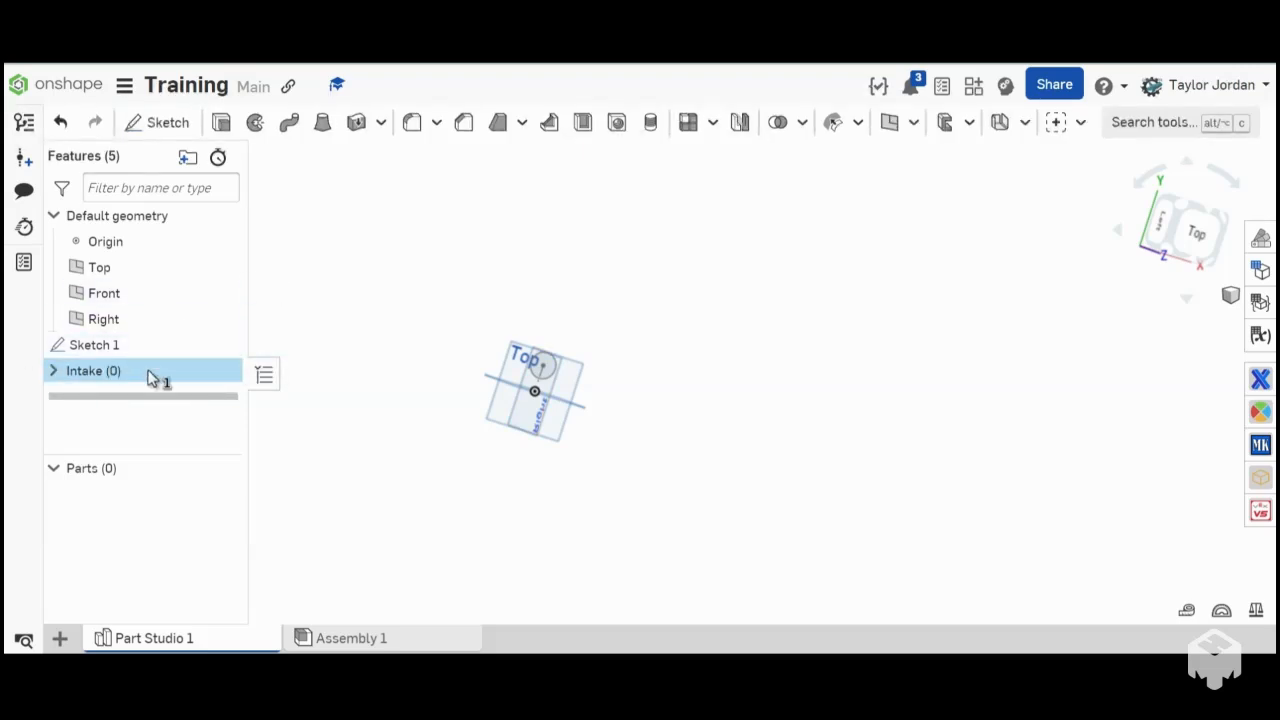
pyautogui.click(535, 303)
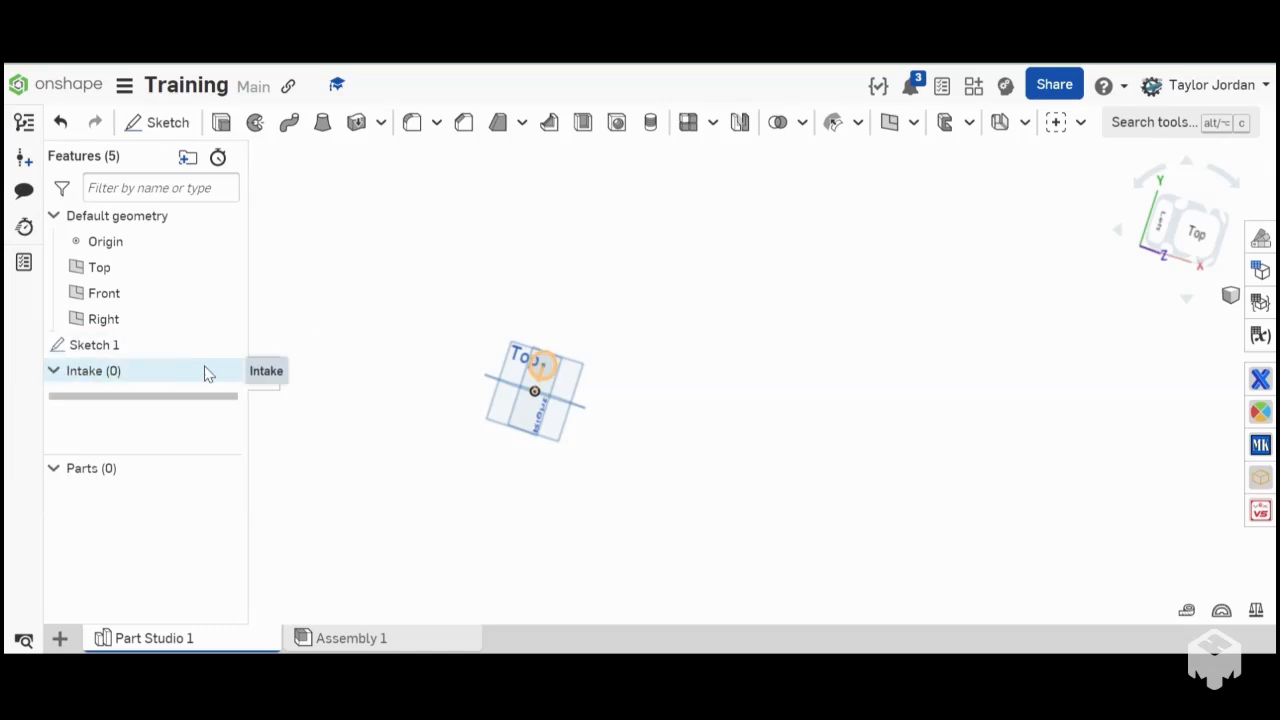
# - Rename Sketch 1 as pratice sketch
pyautogui.moveTo(163, 346); pyautogui.dragTo(172, 355)
pyautogui.rightClick(171, 352)
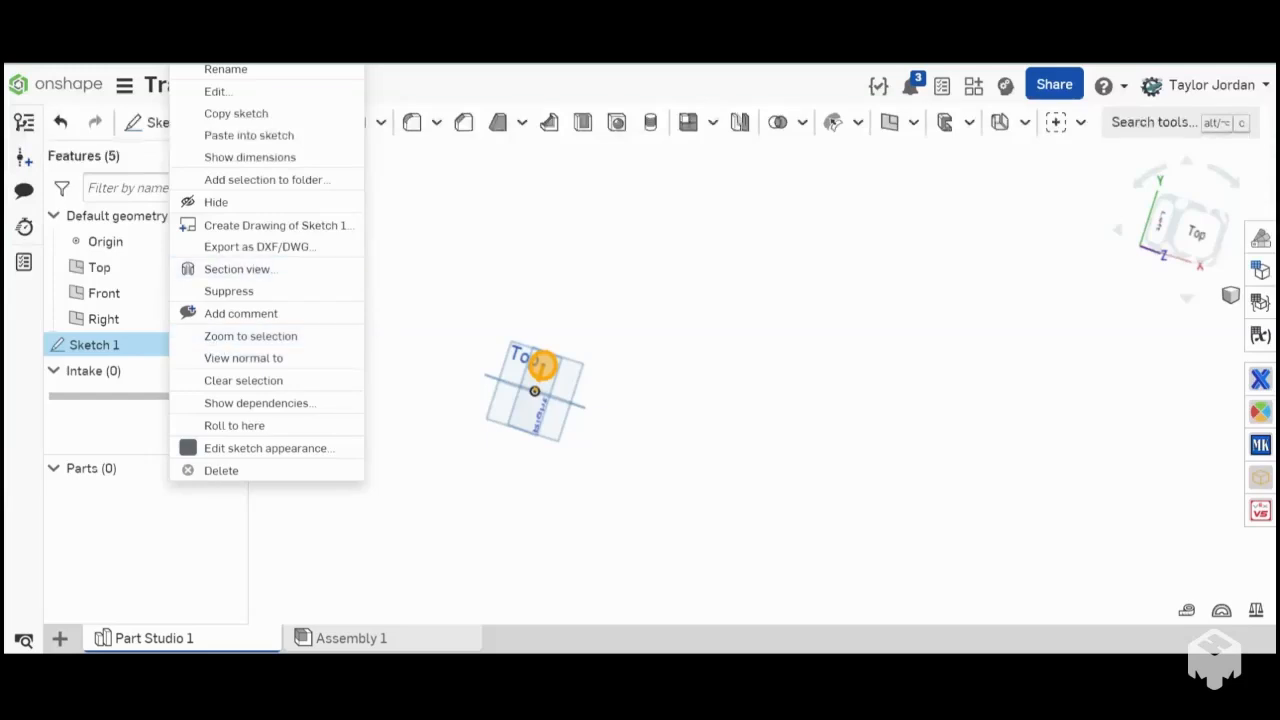
pyautogui.click(240, 70)
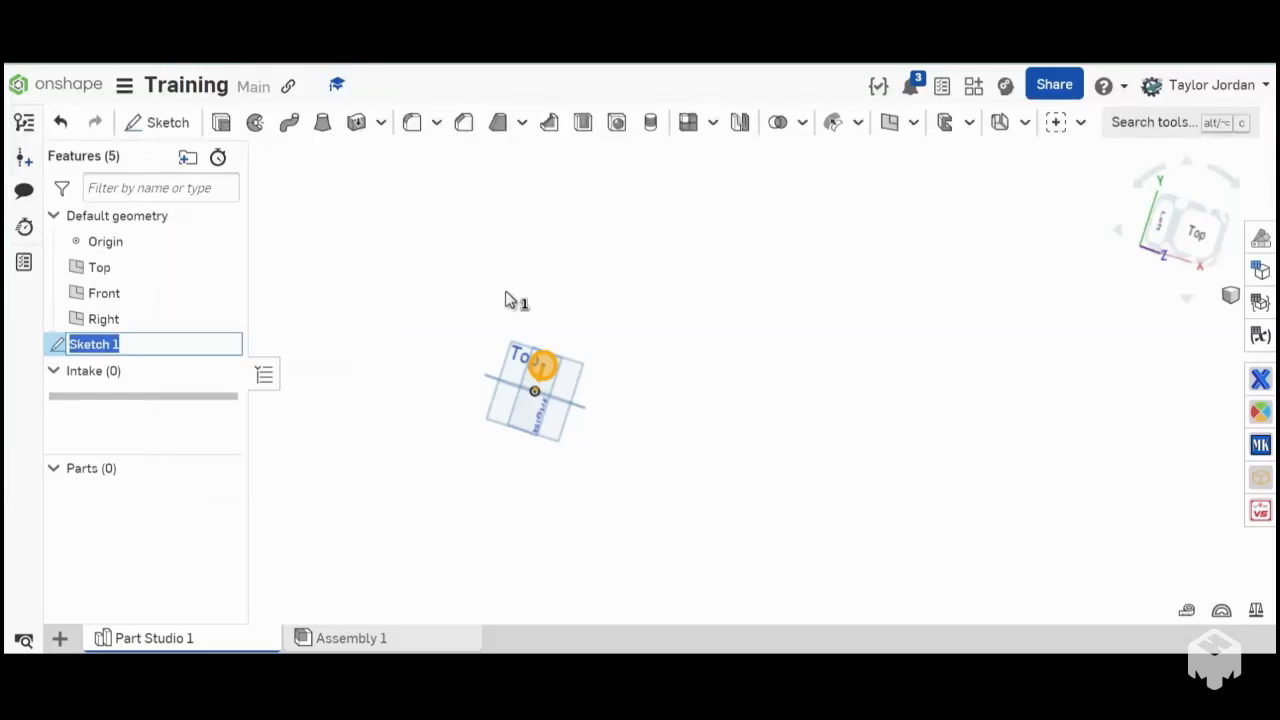
pyautogui.press('BackSpace')
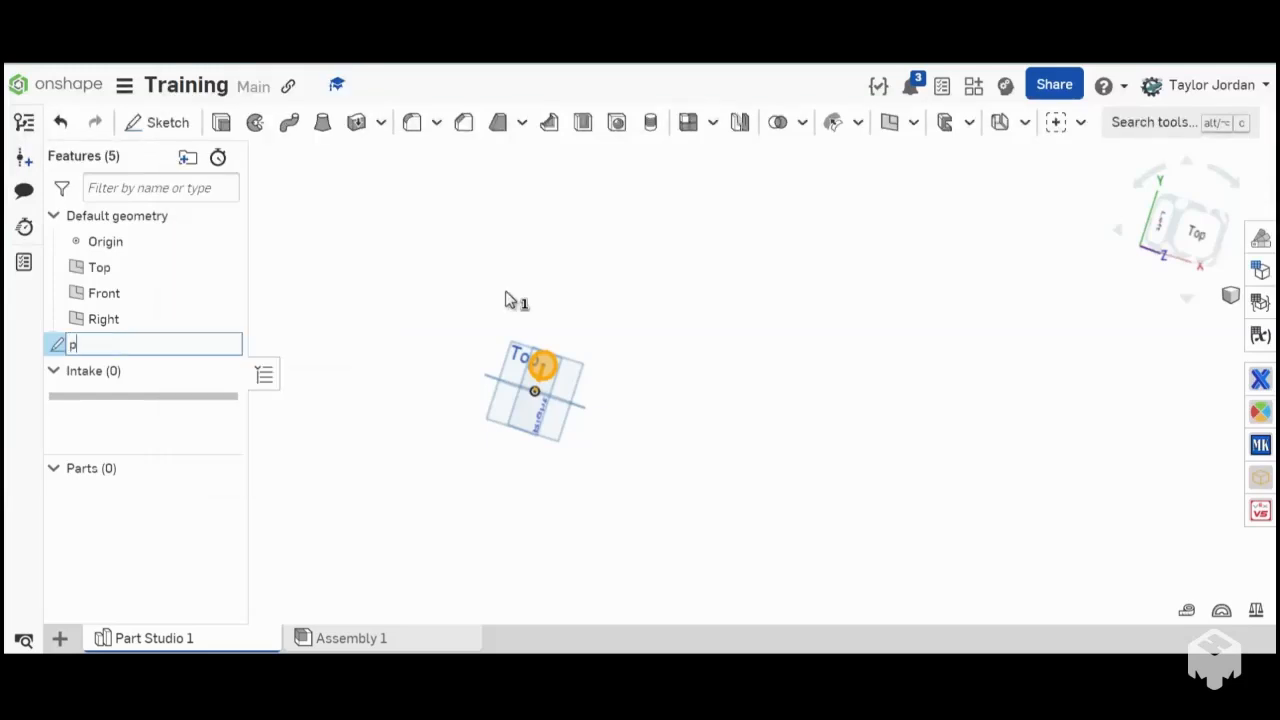
pyautogui.write('pratice sketch')
pyautogui.press('Return')
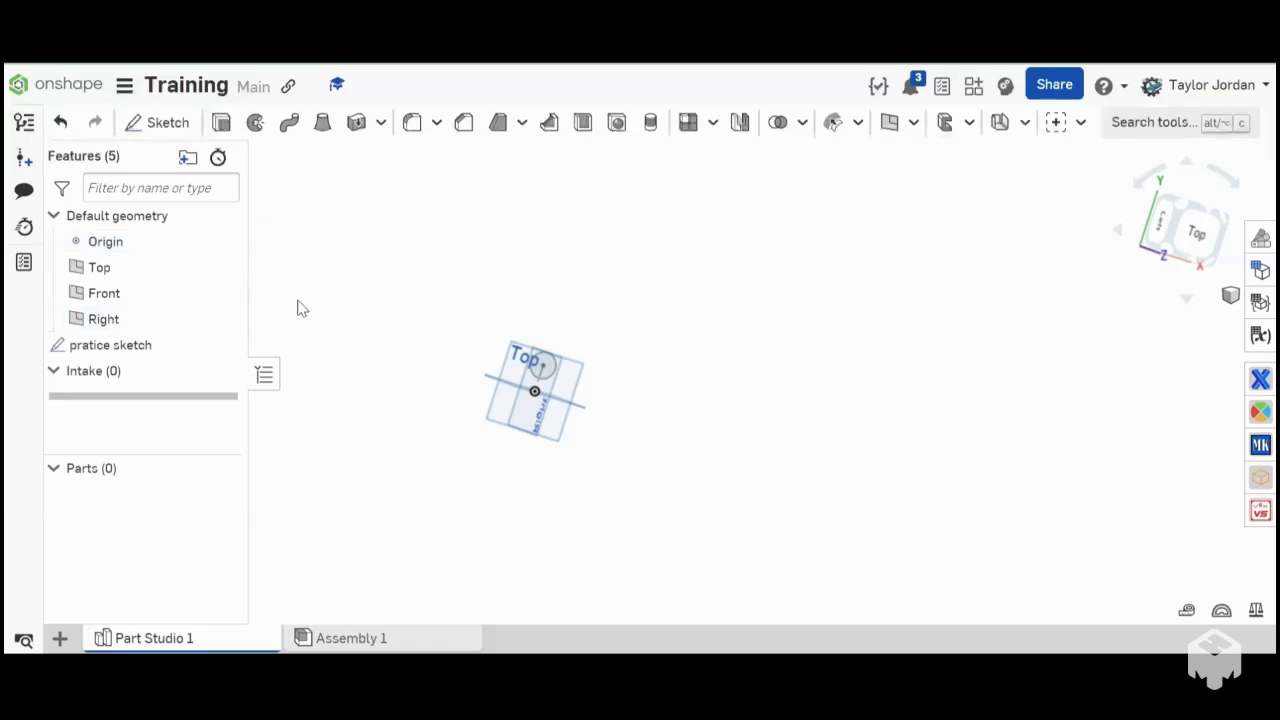
# - Examine the default Right and Top planes together with the circle sketch from several angles
pyautogui.scroll(4, 304, 377)
pyautogui.moveTo(398, 355); pyautogui.dragTo(334, 359, button='right')
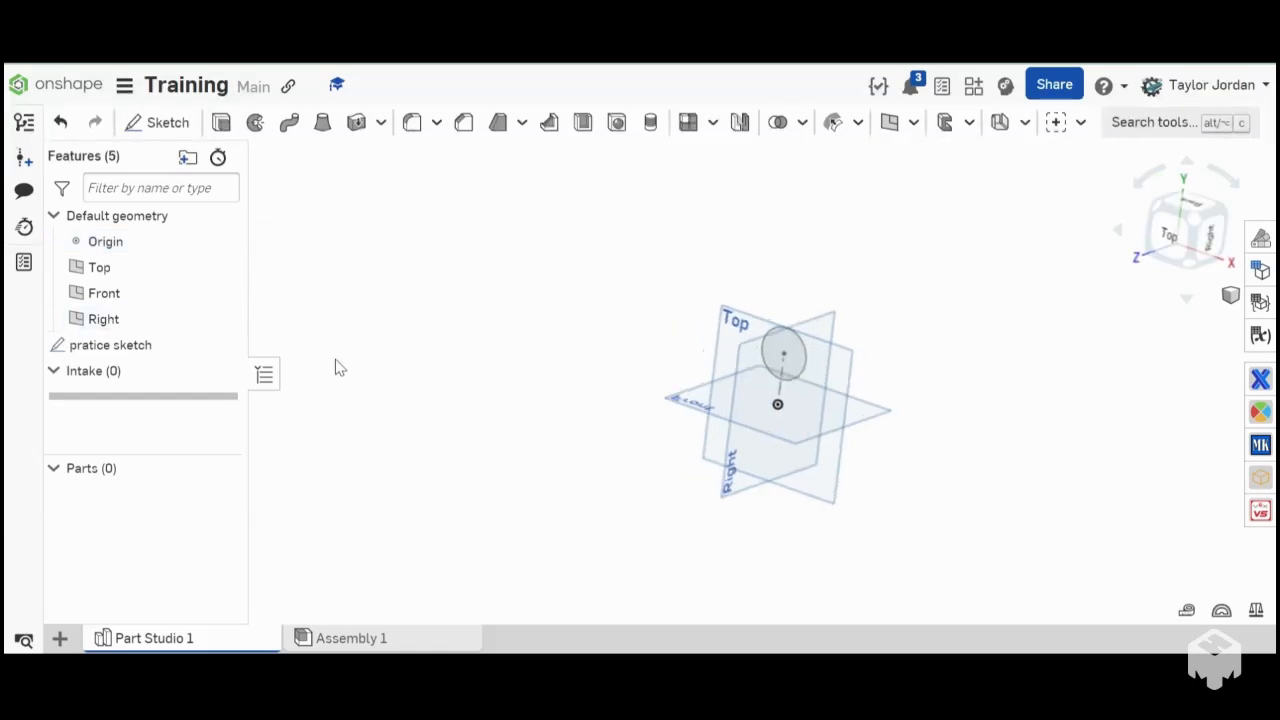
pyautogui.click(135, 320)
pyautogui.keyDown('shift'); pyautogui.click(134, 265); pyautogui.keyUp('shift')
pyautogui.click(606, 252)
pyautogui.scroll(-3, 615, 268)
pyautogui.moveTo(612, 261); pyautogui.dragTo(653, 301, button='right')
pyautogui.scroll(4, 669, 266)
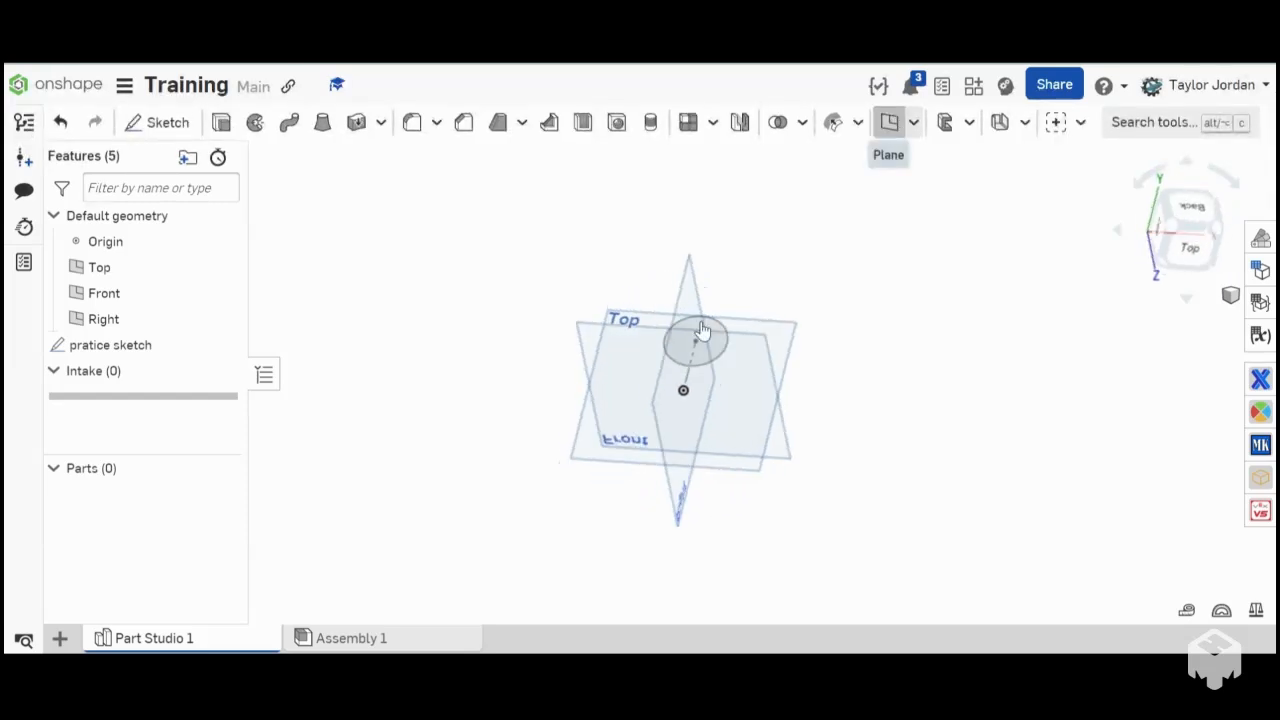
# - Try a new plane offset 5 in from the Top plane, inspect its preview, and cancel it
pyautogui.scroll(3, 641, 330)
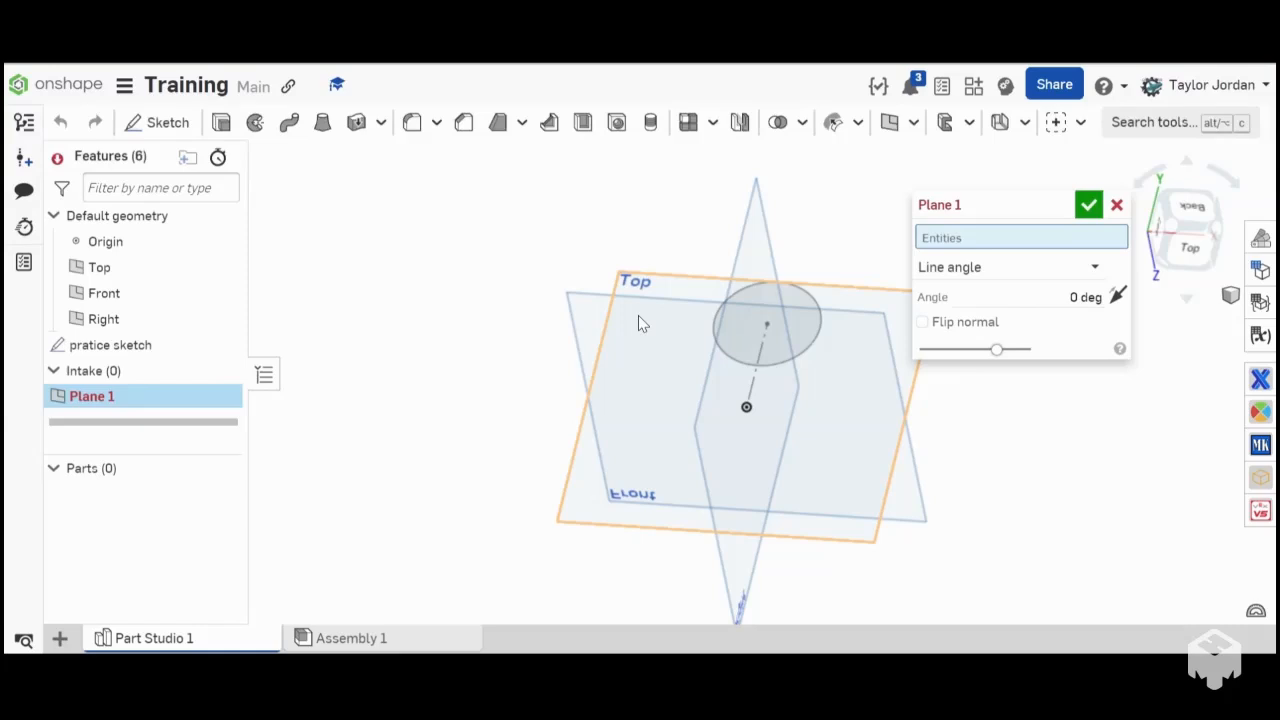
pyautogui.scroll(-5, 638, 323)
pyautogui.click(661, 333)
pyautogui.moveTo(638, 323); pyautogui.dragTo(659, 326, button='right')
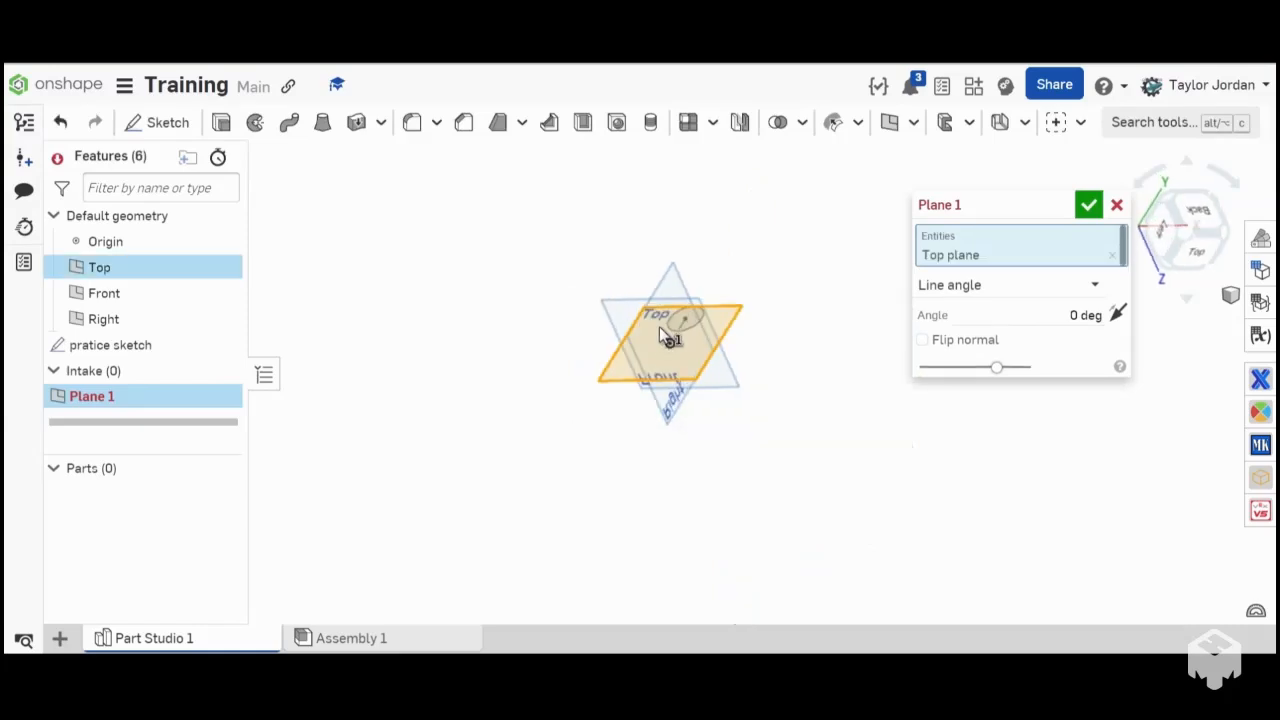
pyautogui.click(930, 292)
pyautogui.scroll(-1, 972, 443)
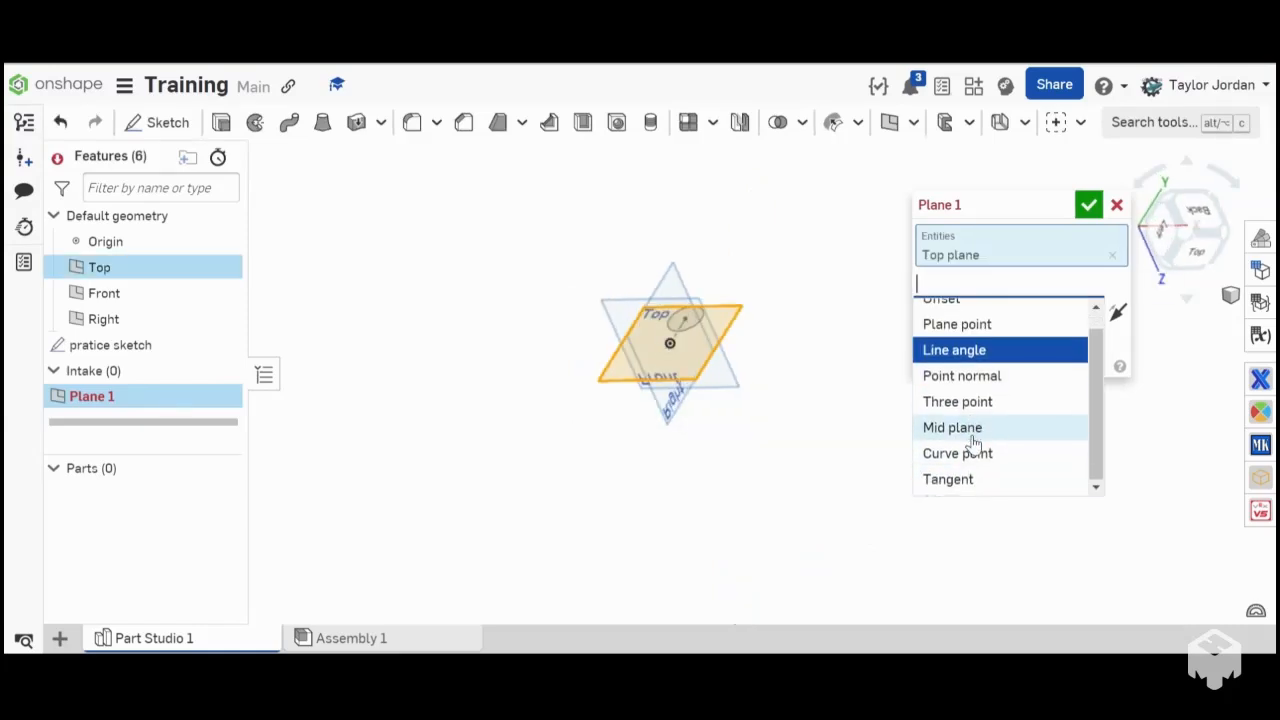
pyautogui.scroll(1, 973, 400)
pyautogui.click(969, 318)
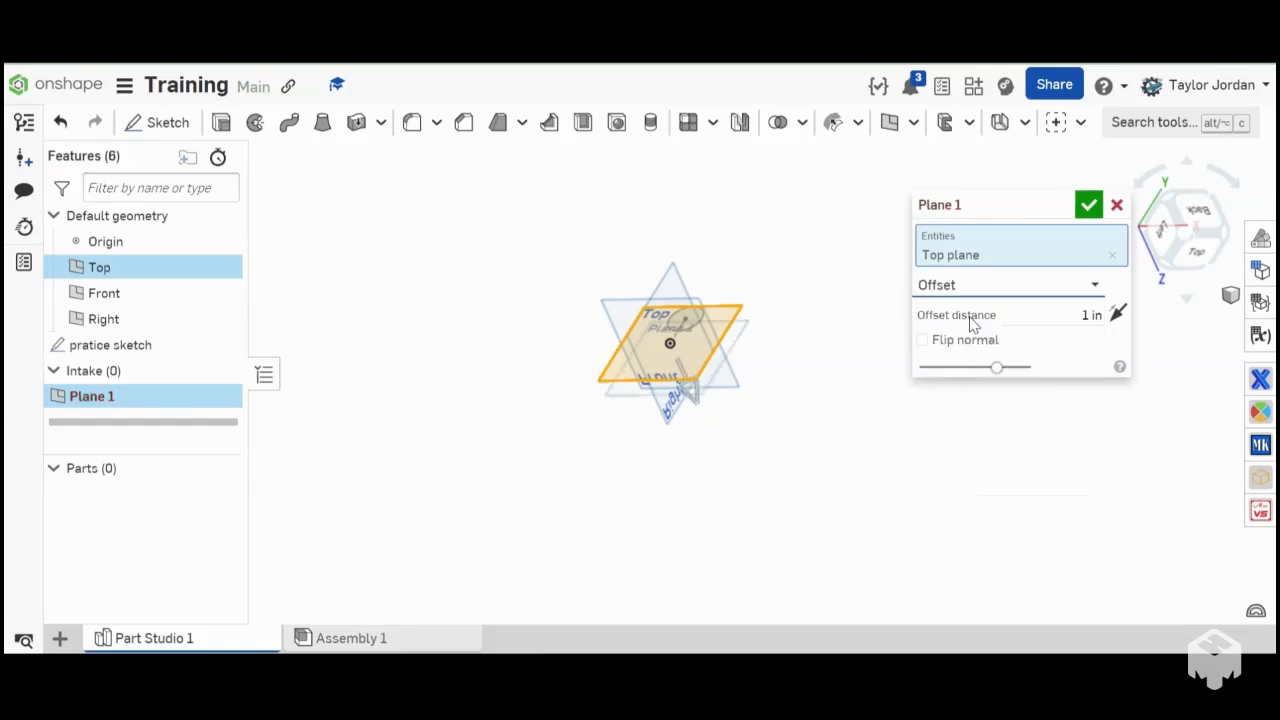
pyautogui.click(1085, 317)
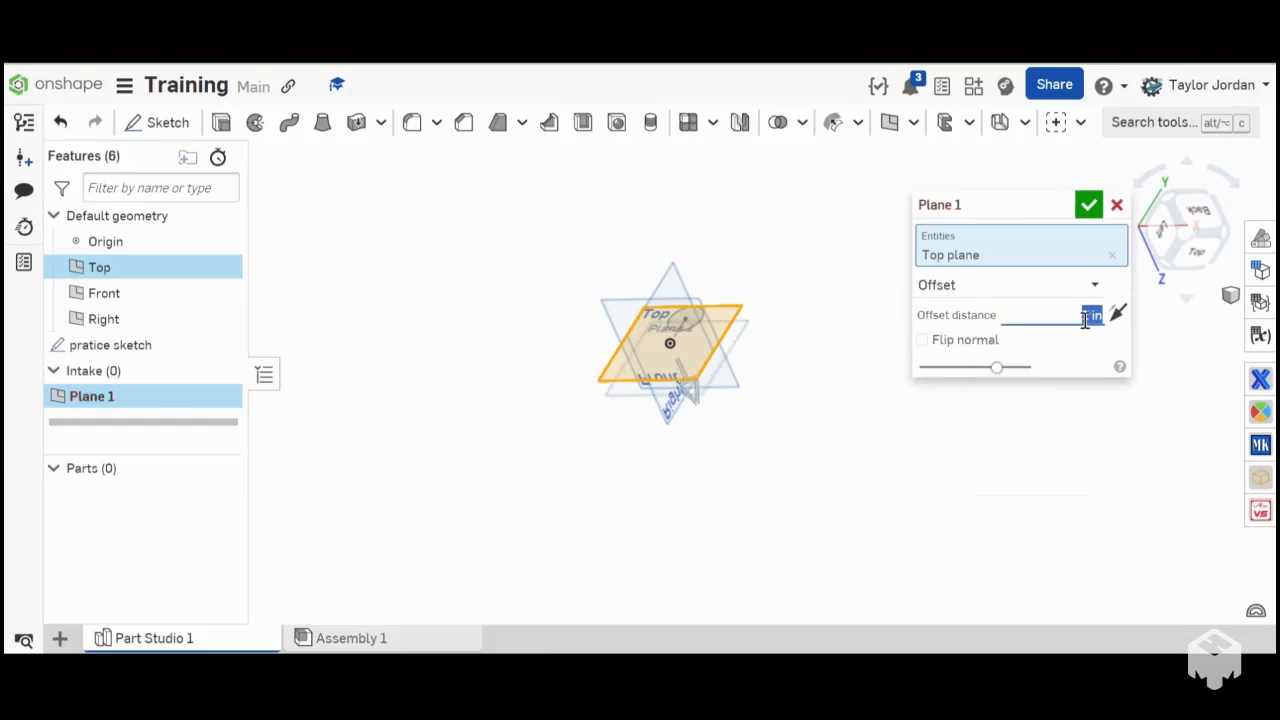
pyautogui.moveTo(786, 436); pyautogui.dragTo(674, 441, button='right')
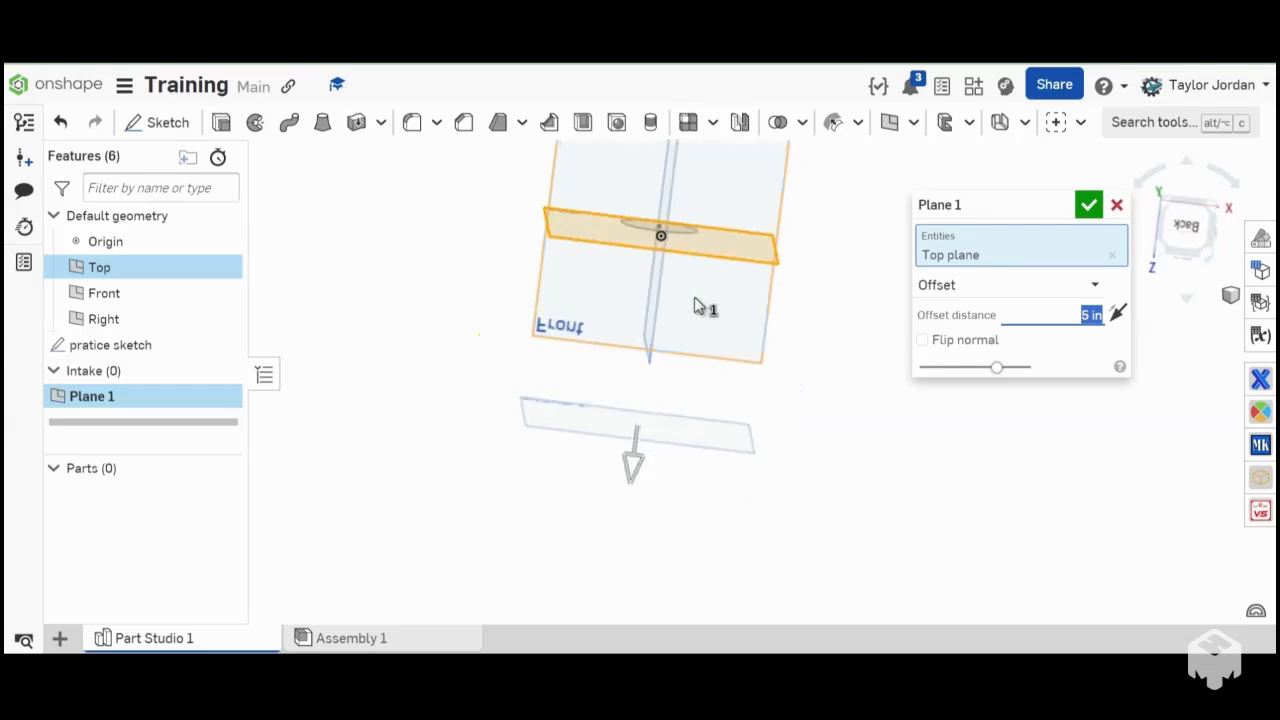
pyautogui.moveTo(689, 343); pyautogui.dragTo(900, 300, button='right')
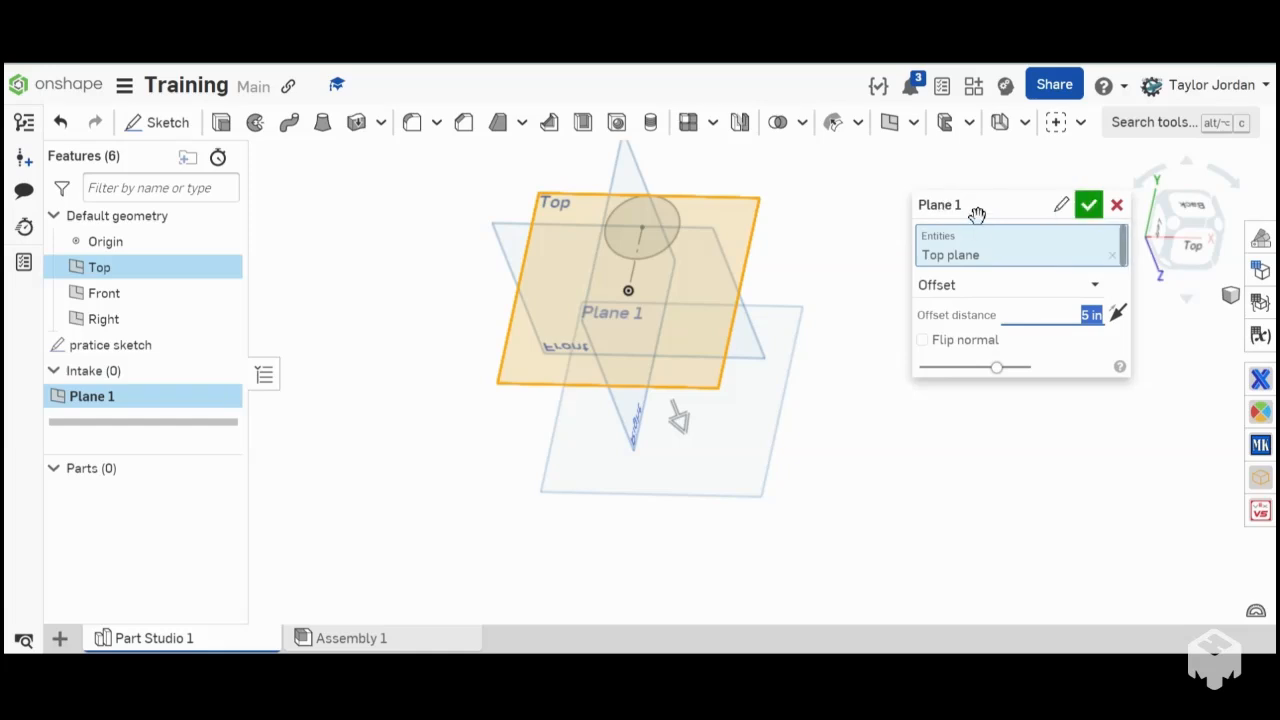
pyautogui.click(1117, 205)
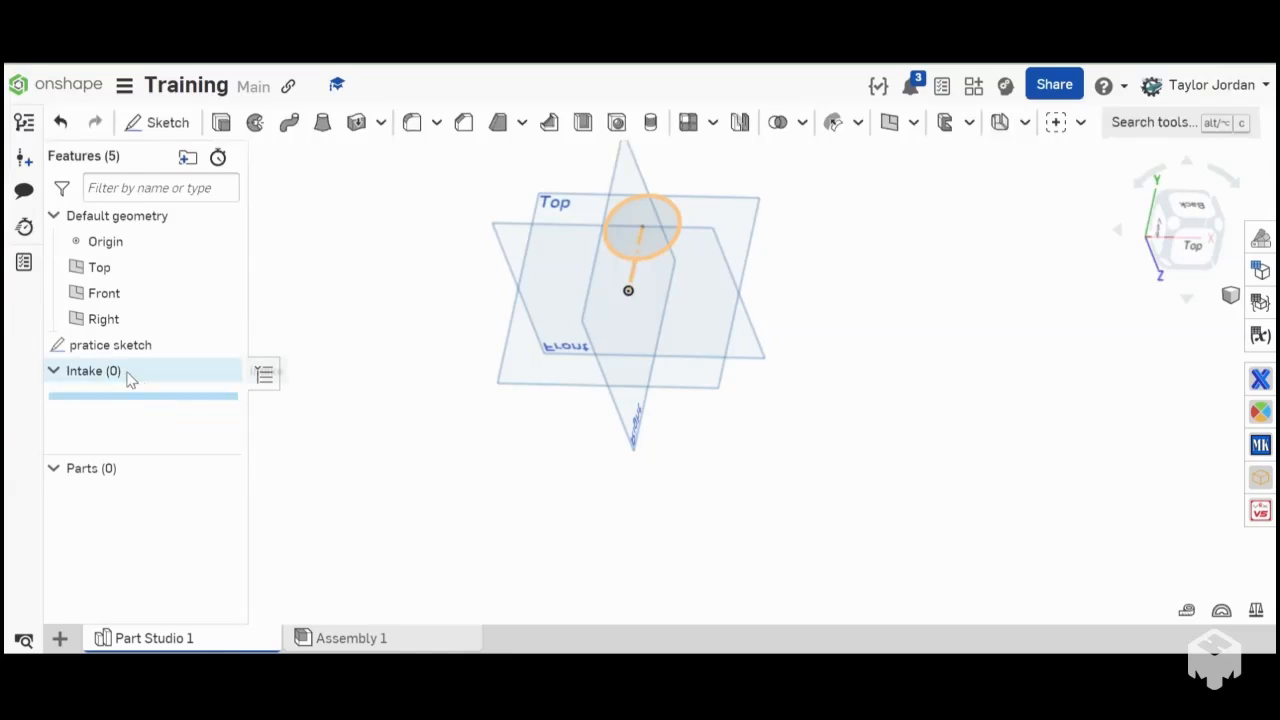
# - Collapse the Intake folder, roll the feature history back to before pratice sketch, and return it to the end
pyautogui.click(110, 344)
pyautogui.click(353, 449)
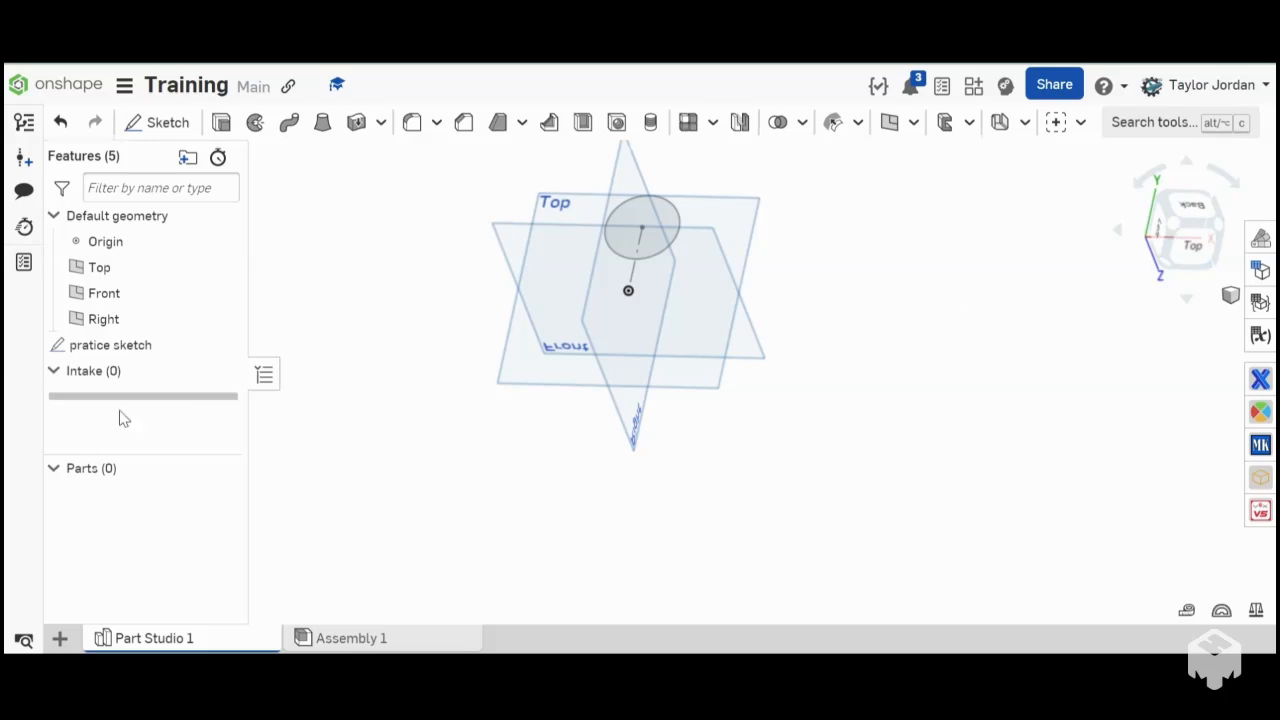
pyautogui.click(54, 371)
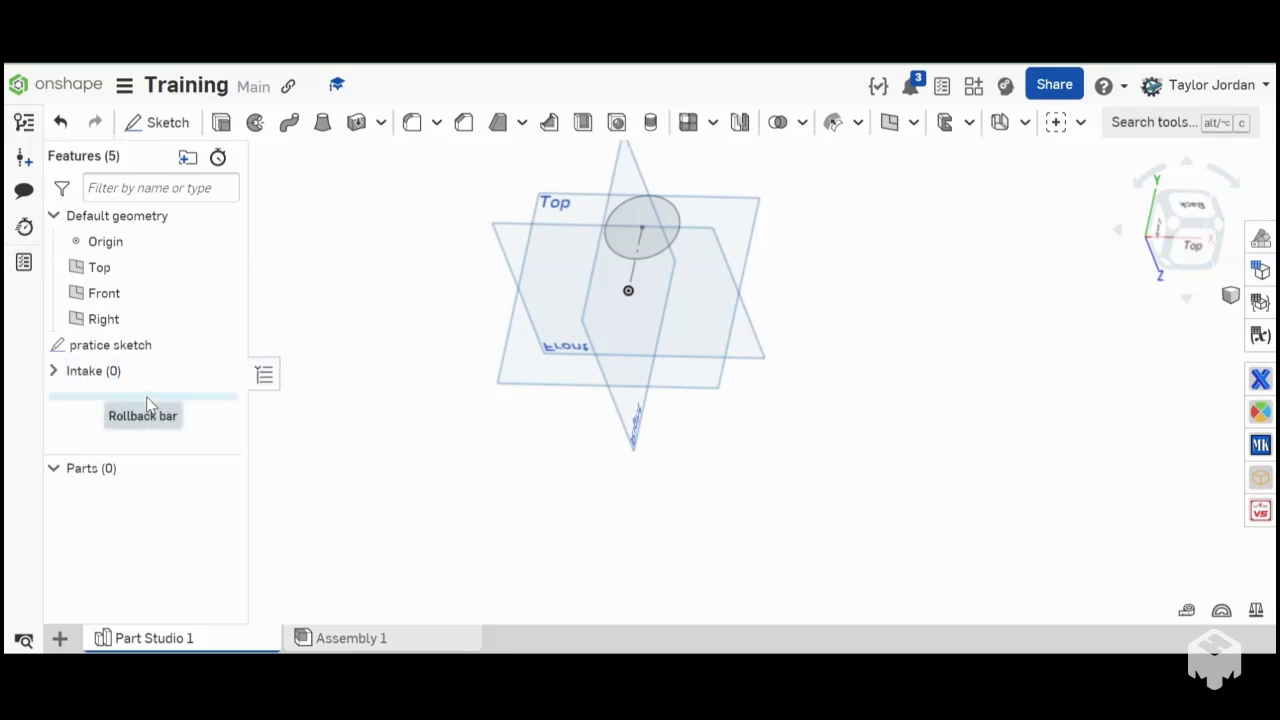
pyautogui.moveTo(149, 405); pyautogui.dragTo(160, 340)
pyautogui.scroll(-3, 418, 350)
pyautogui.moveTo(418, 350); pyautogui.dragTo(456, 356, button='right')
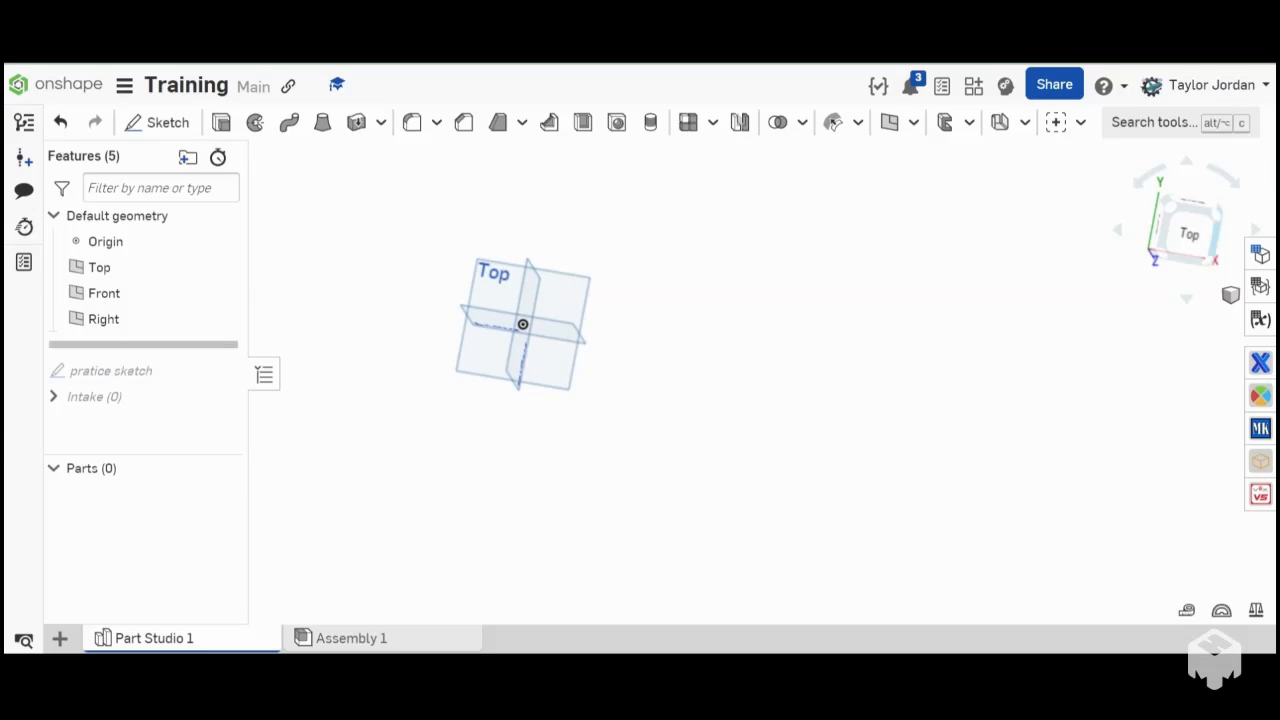
pyautogui.moveTo(97, 345); pyautogui.dragTo(110, 410)
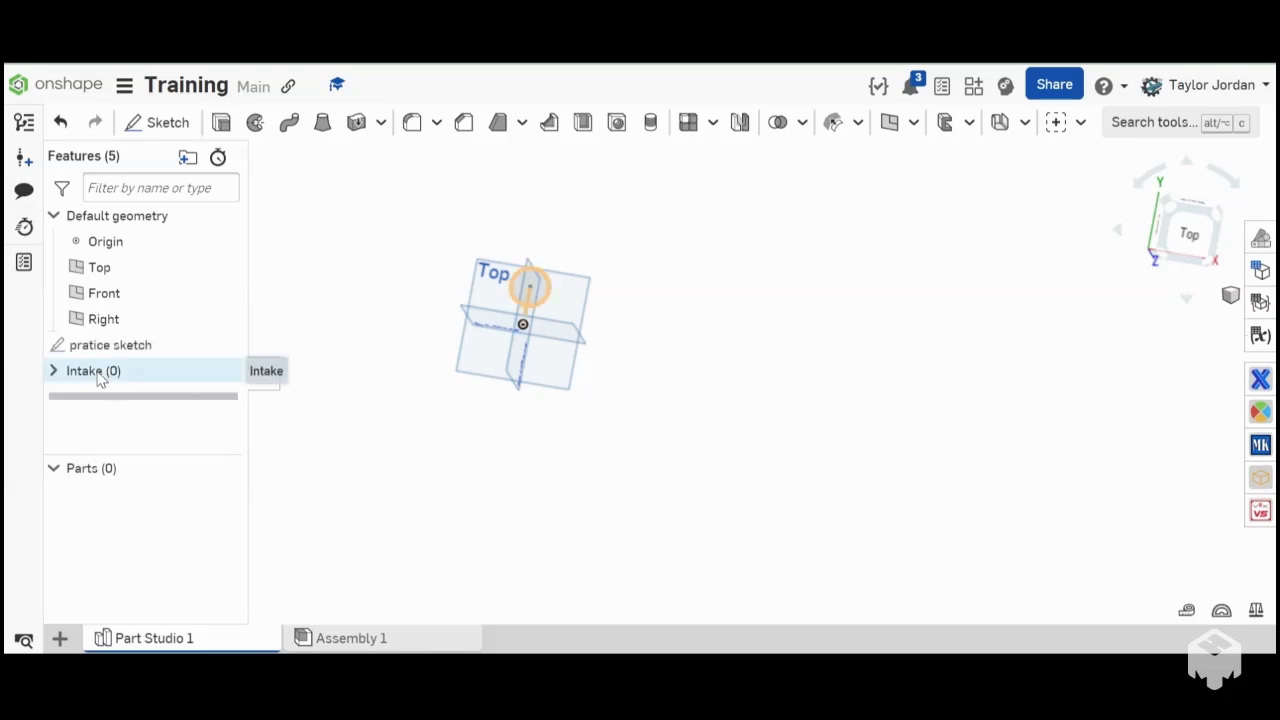
# - Expand the Intake folder, try a new sketch on the Top plane inside it, and cancel that sketch
pyautogui.click(50, 372)
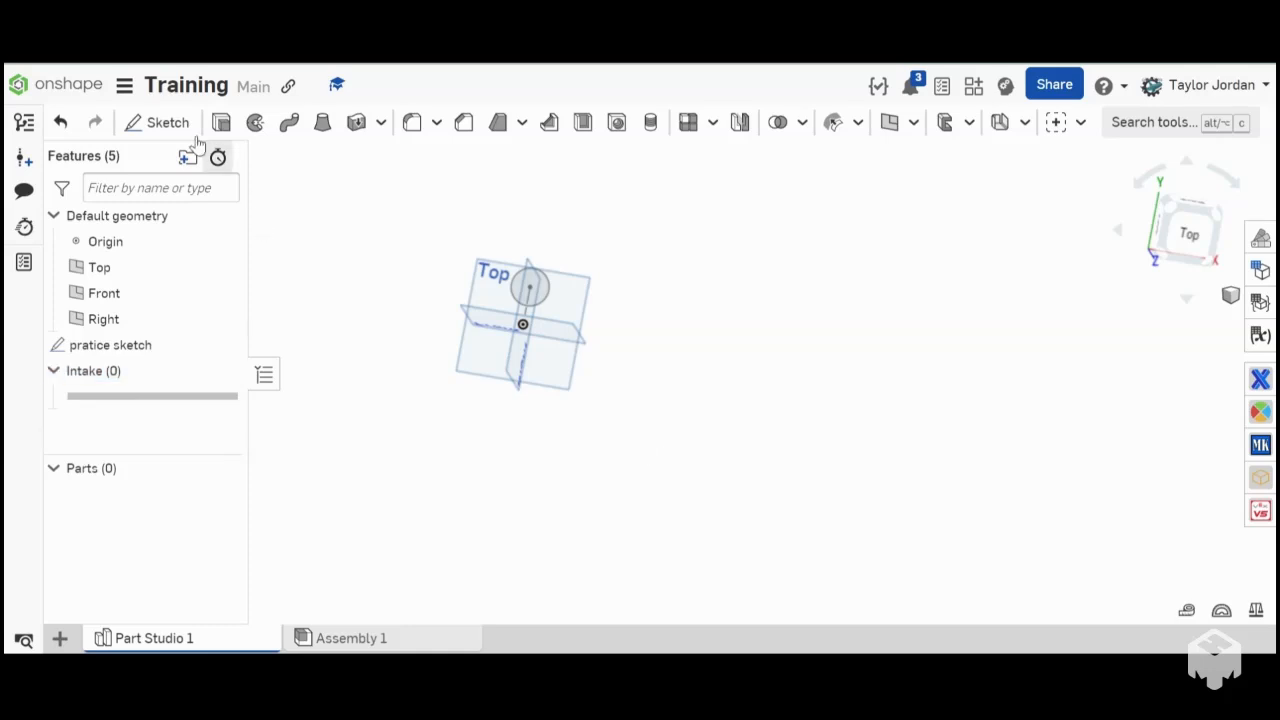
pyautogui.click(160, 122)
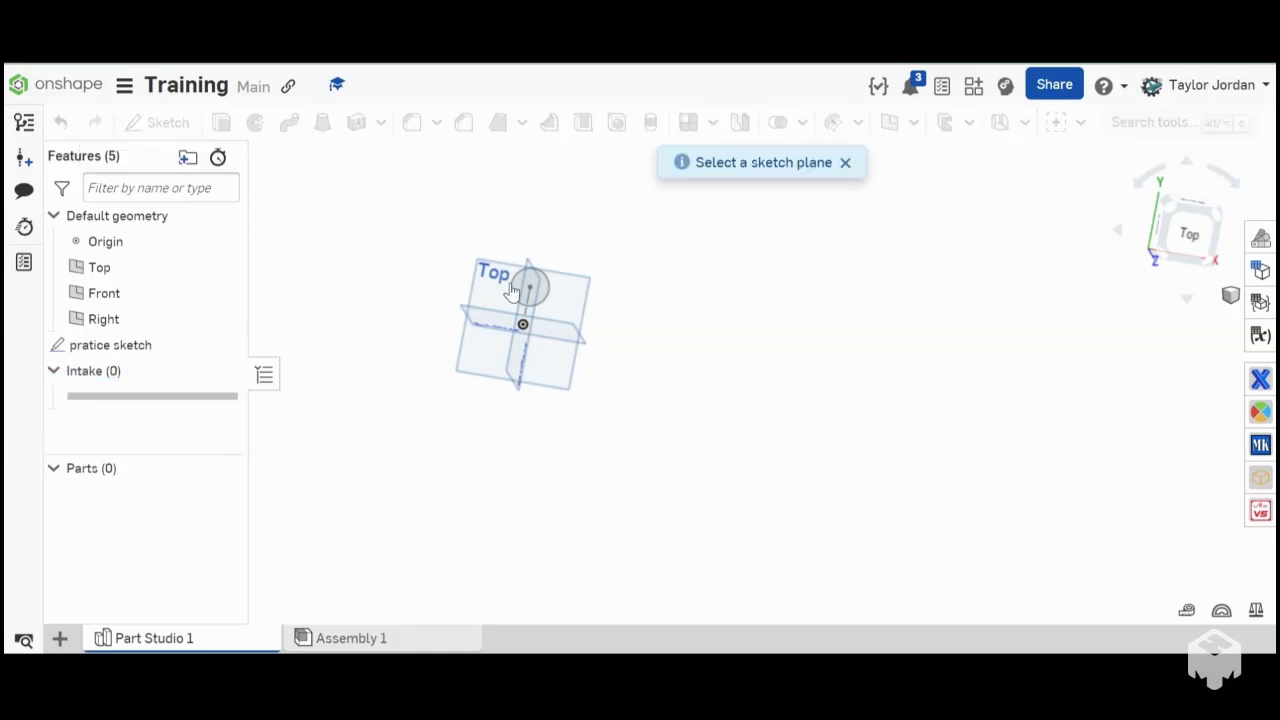
pyautogui.click(535, 372)
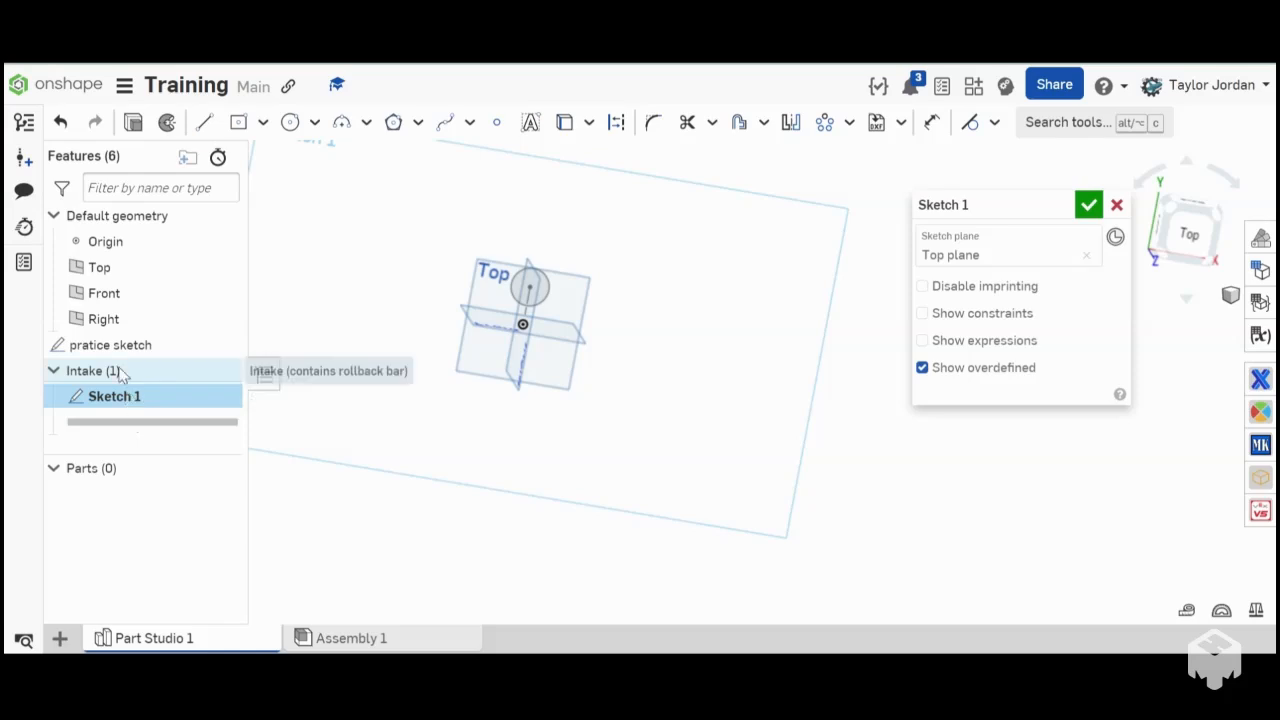
pyautogui.click(1115, 206)
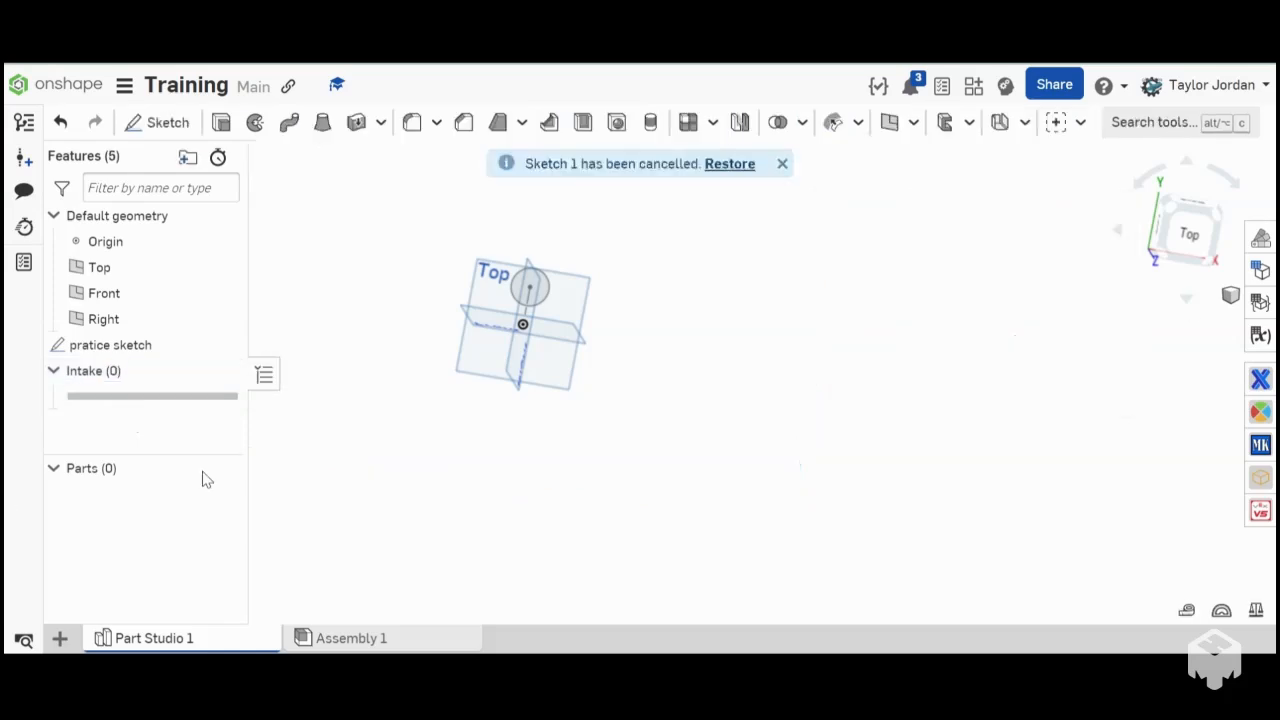
pyautogui.moveTo(172, 420); pyautogui.dragTo(60, 412)
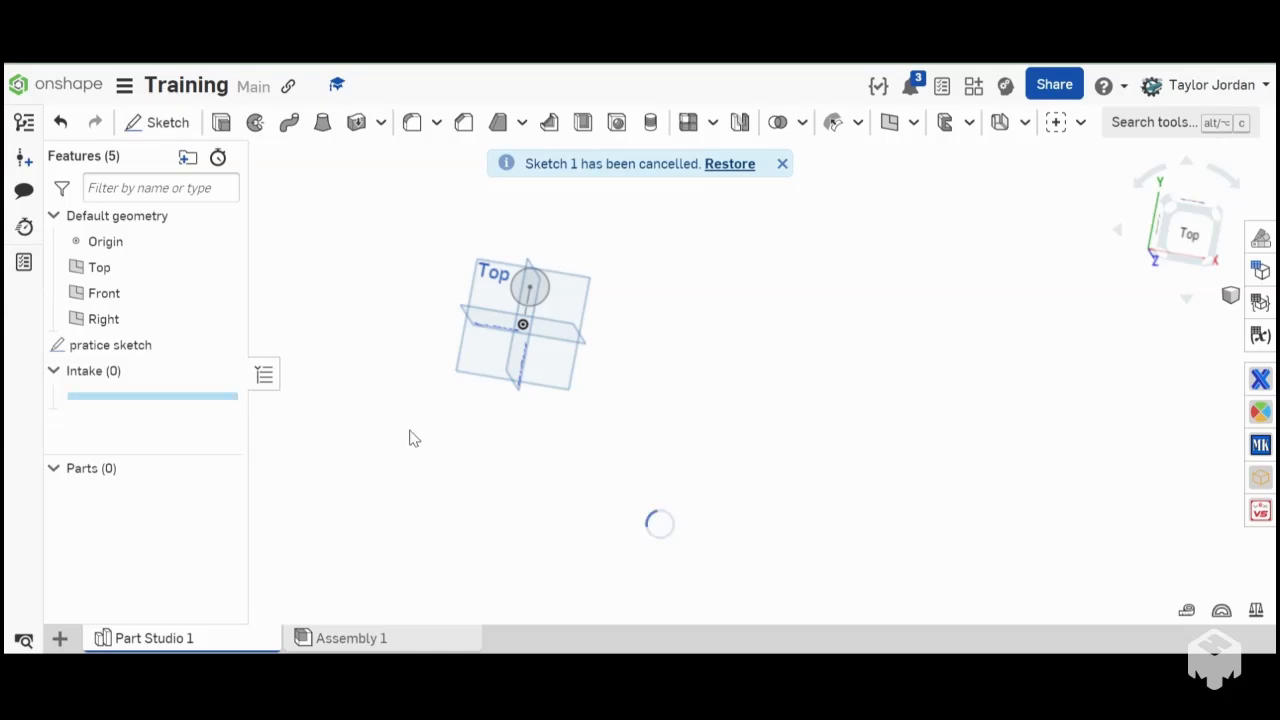